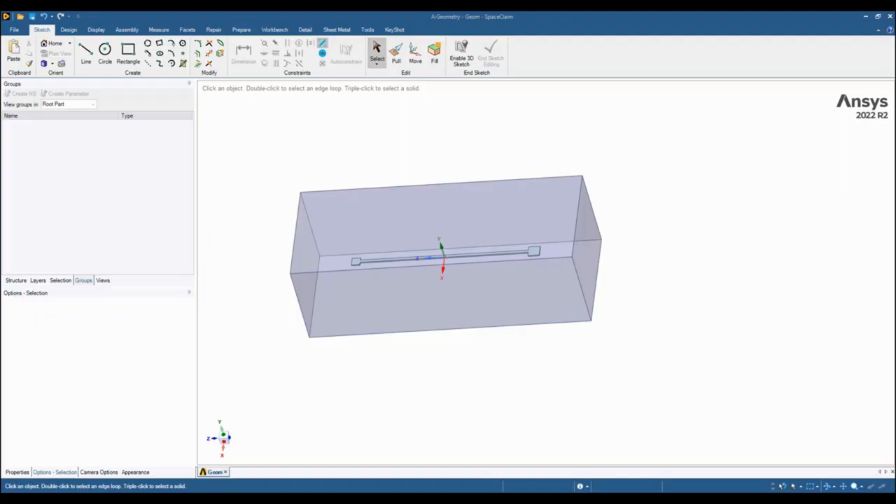
Examine the wire and its surrounding box enclosure from several angles.
middle_click_drag(492, 261, 510, 210)
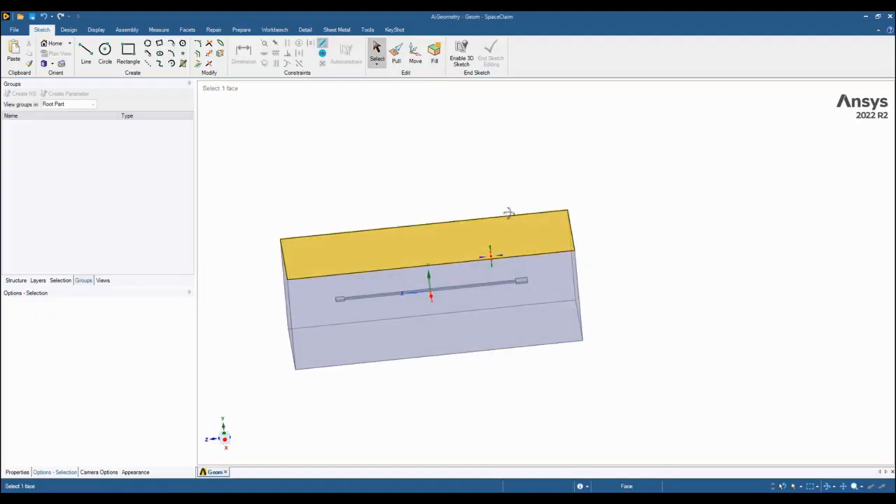
middle_click_drag(642, 306, 669, 301)
left_click(481, 302)
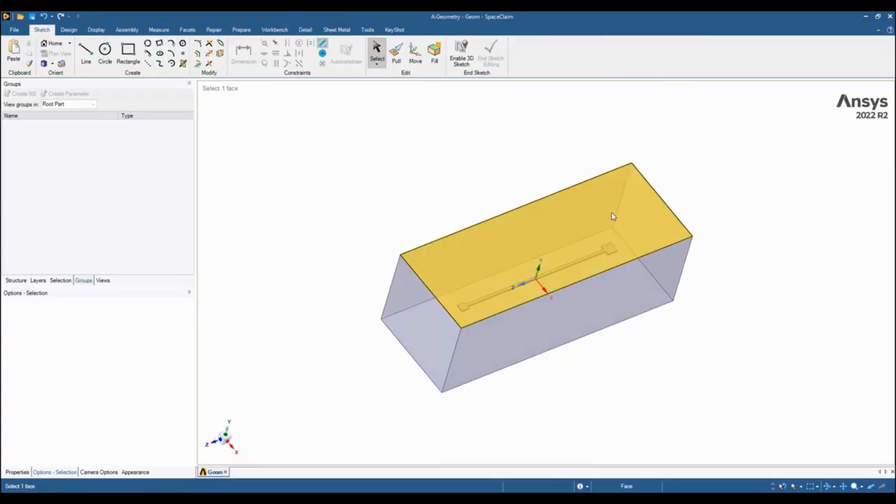
left_click(562, 365)
middle_click_drag(562, 365, 572, 342)
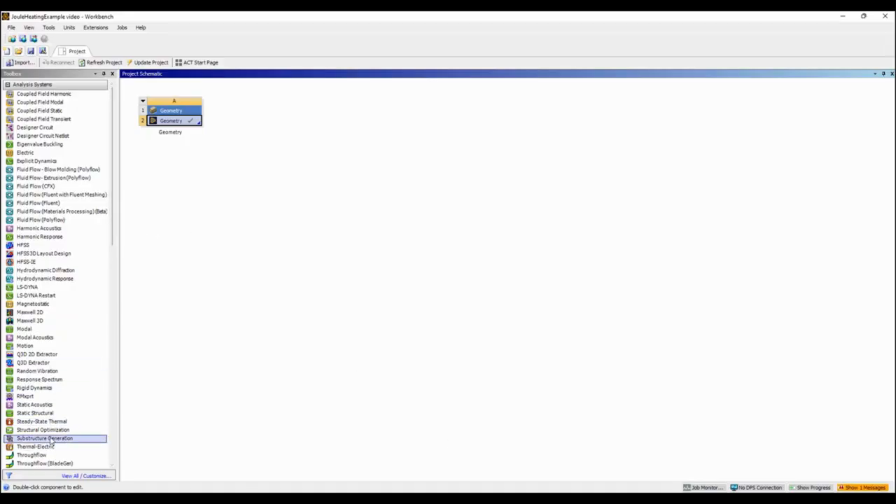
Add a Thermal-Electric analysis system linked to the existing geometry and open its model in Mechanical.
left_click_drag(51, 451, 208, 127)
double_click(285, 142)
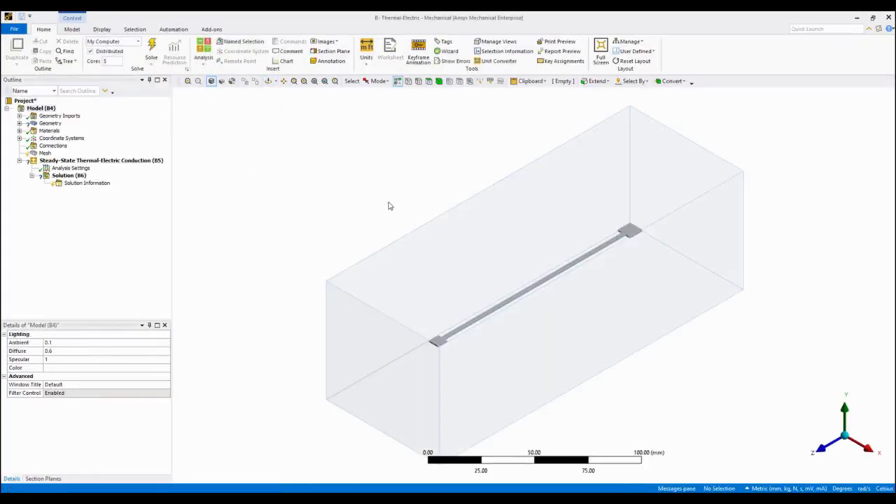
Suppress the enclosure body so that only the wire is included in the analysis.
left_click(469, 263)
right_click(469, 261)
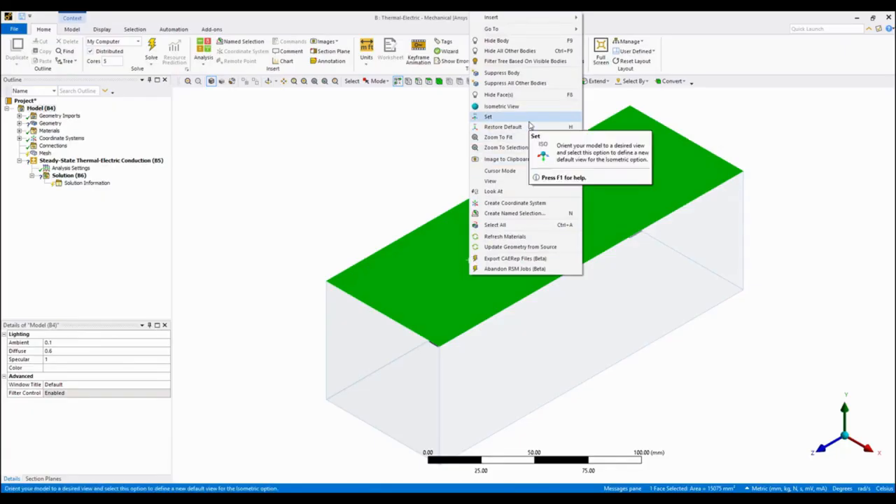
left_click(505, 73)
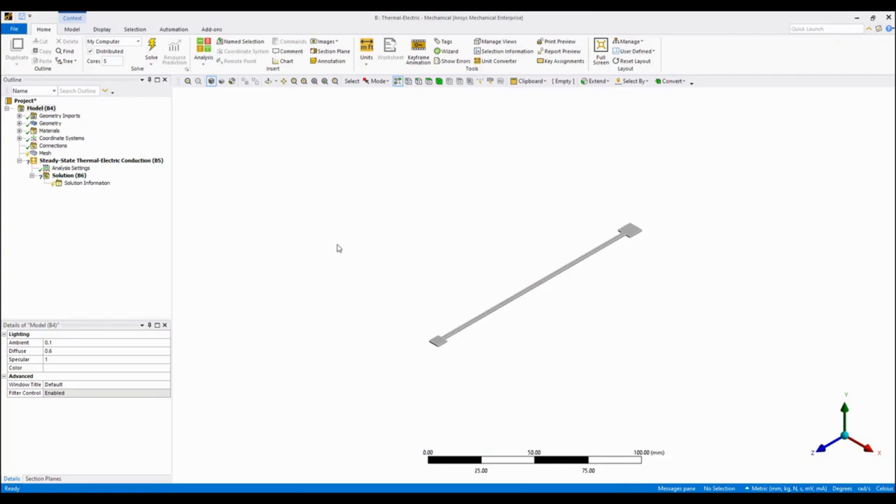
Search the engineering materials for tungsten and assign Tantalum alloy, Ta-10W to the wire body.
left_click(19, 124)
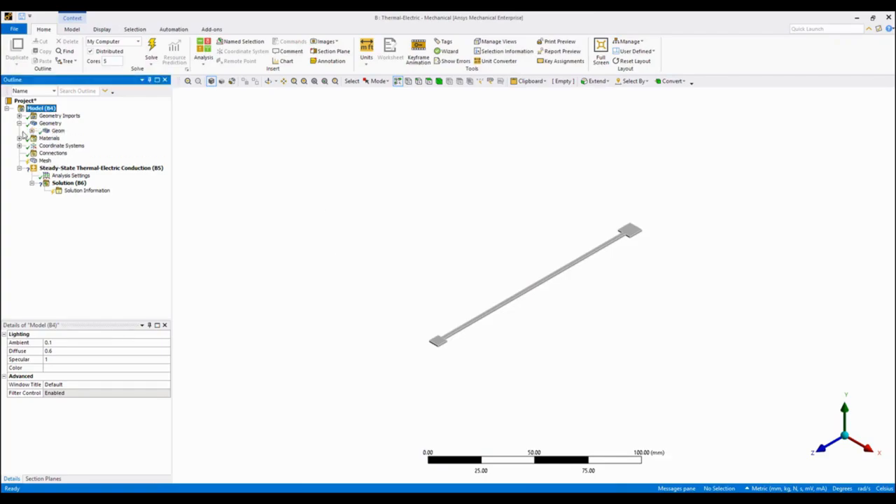
left_click(32, 131)
left_click(75, 138)
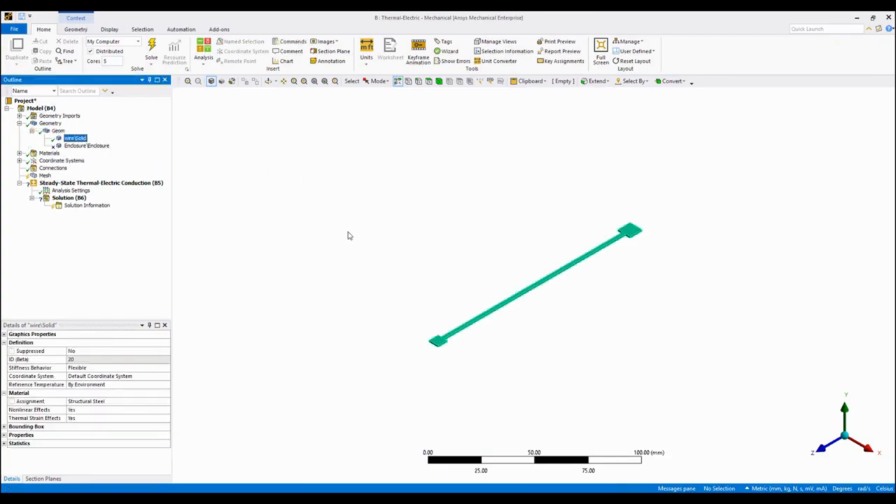
left_click(156, 401)
left_click(167, 402)
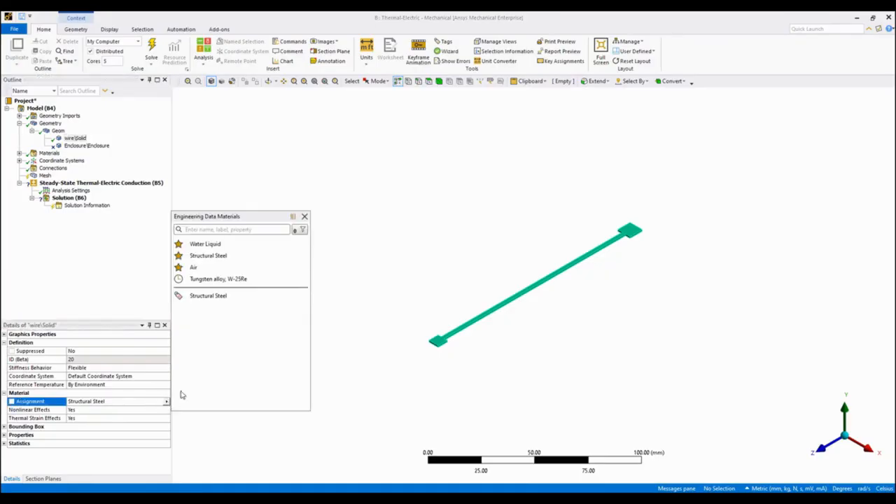
type("tungsten")
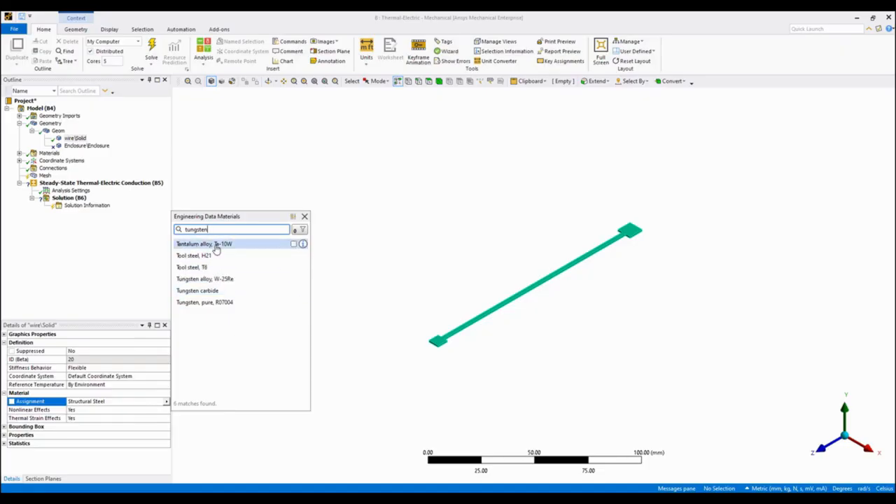
left_click(216, 247)
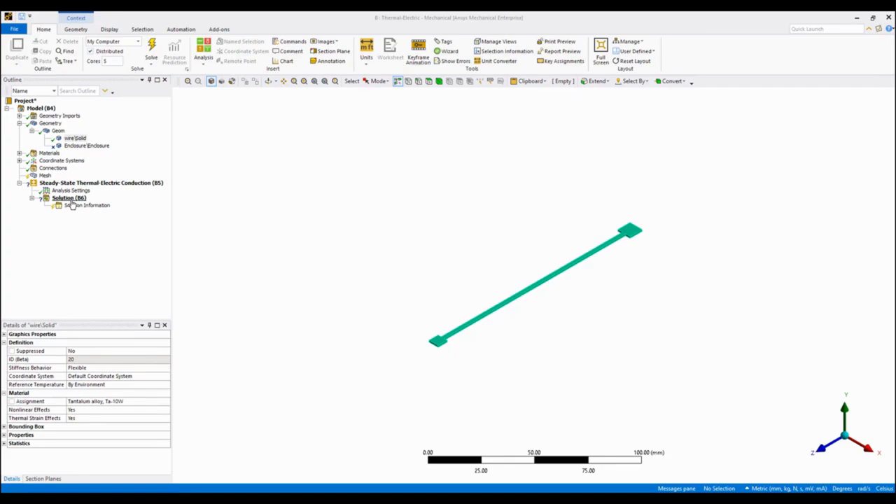
Review the structural, thermal and electric properties of the Tantalum alloy, Ta-10W material.
left_click(19, 152)
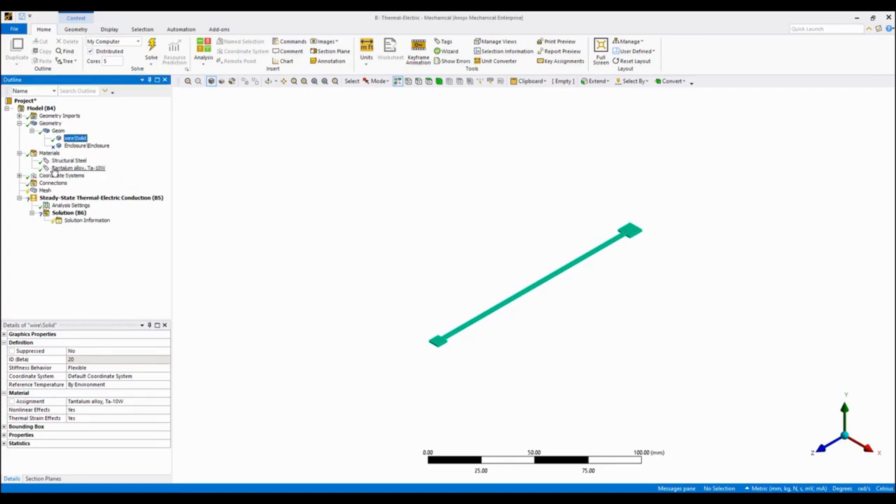
left_click(77, 168)
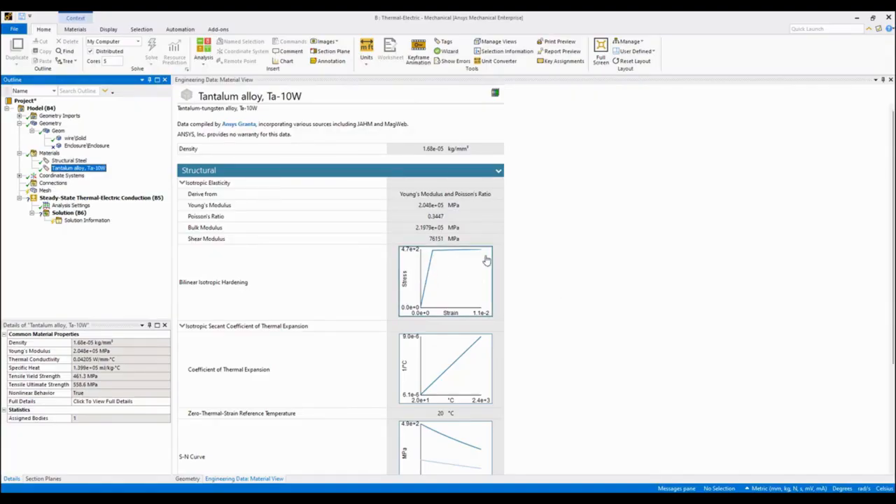
scroll(448, 385, "down", 3)
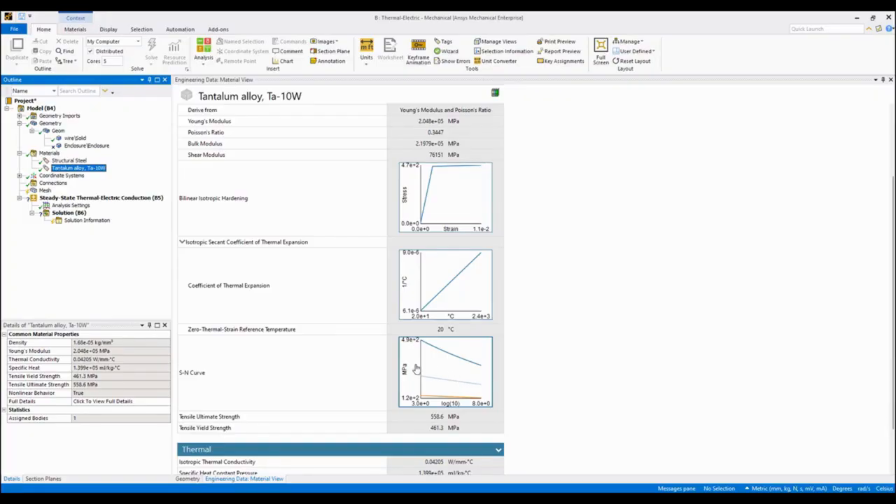
scroll(442, 376, "down", 2)
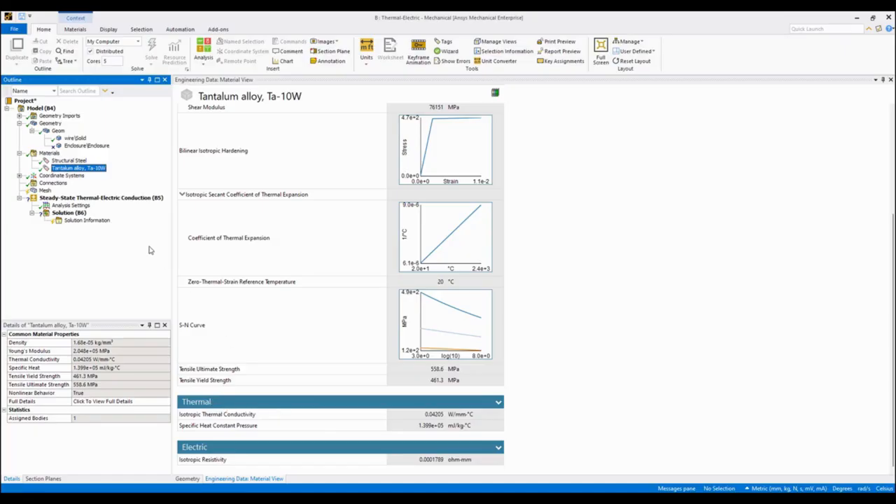
Generate a mesh of the wire with the default settings.
right_click(45, 191)
left_click(70, 223)
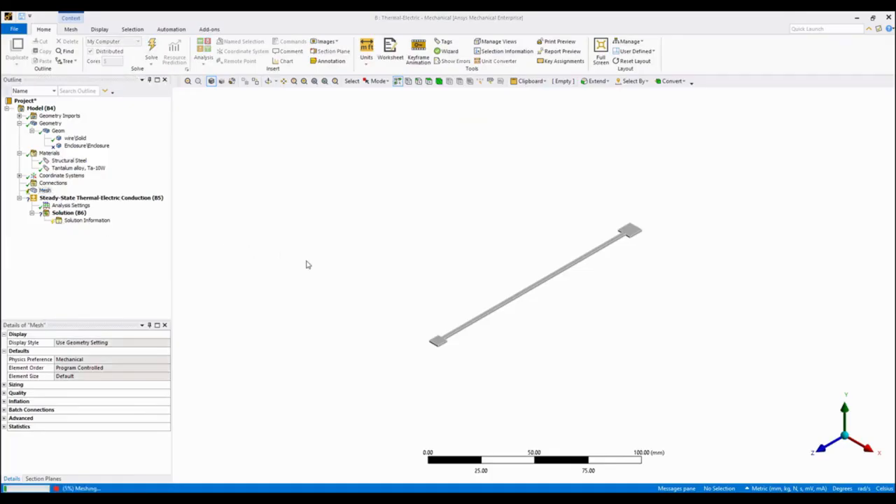
scroll(499, 326, "up", 5)
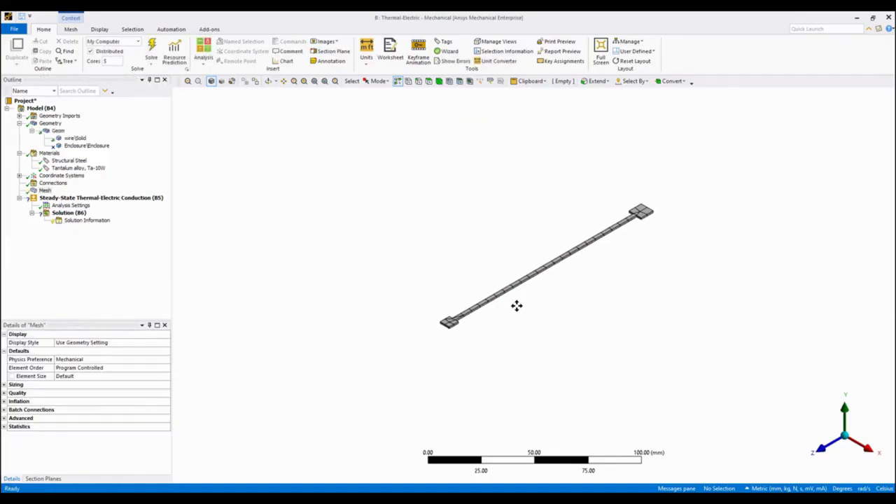
middle_click_drag(529, 221, 508, 219, "ctrl")
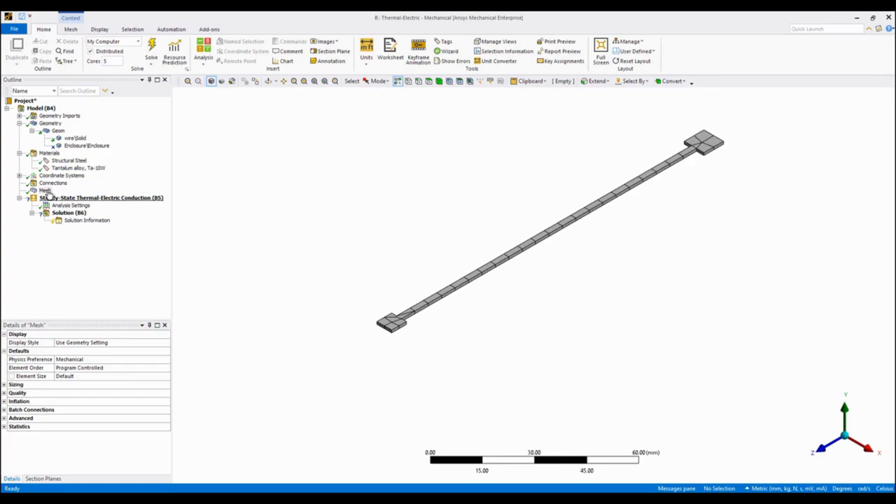
Add a body sizing control to the wire with an element size of 0.5 mm.
left_click(438, 81)
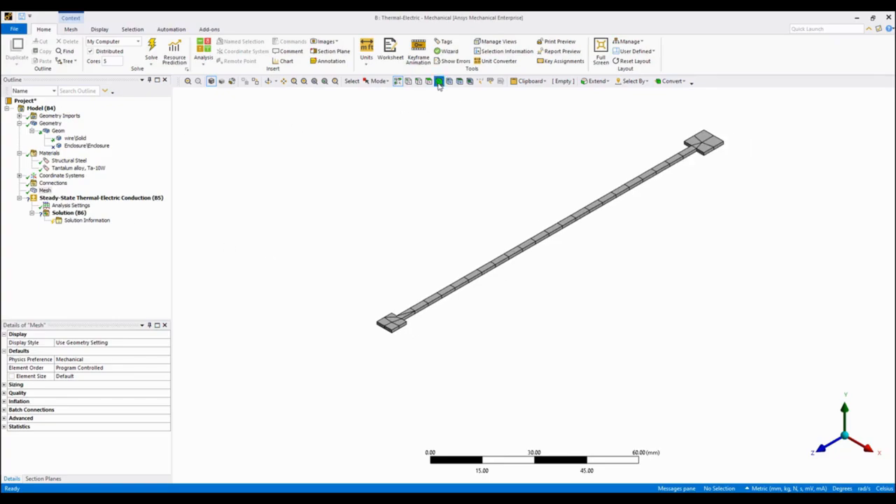
left_click(488, 276)
right_click(488, 277)
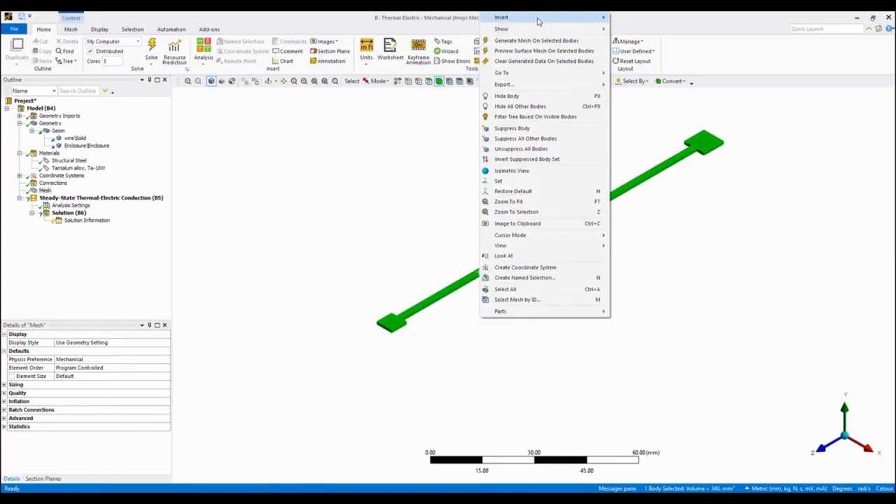
mouse_move(511, 18)
left_click(632, 31)
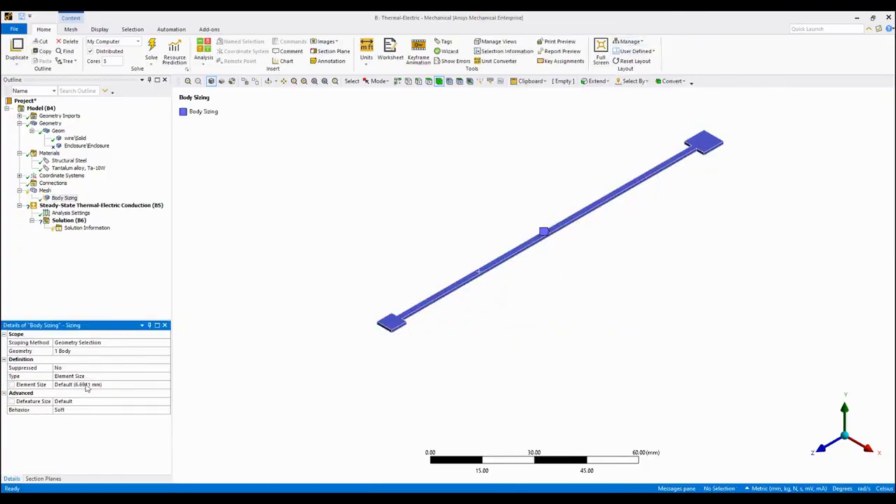
left_click(87, 385)
key("Return")
right_click_drag(378, 302, 433, 332)
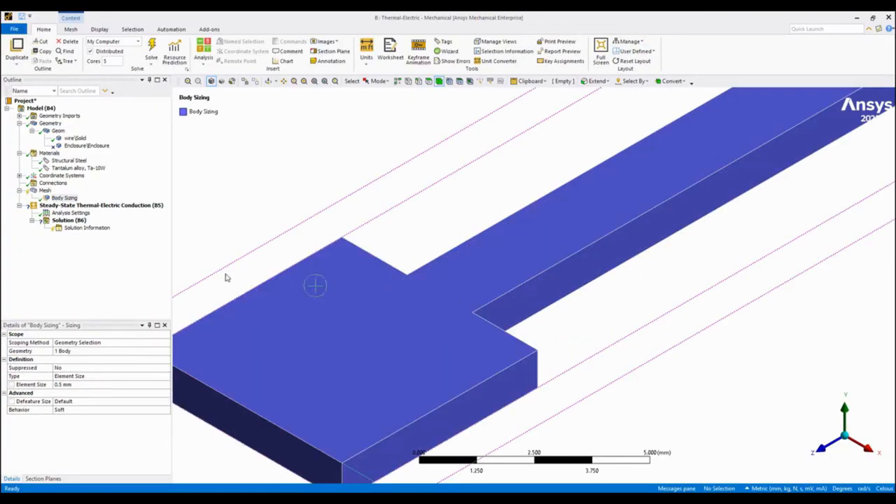
Regenerate the mesh with the body sizing applied and check the elements around the smaller end pad.
right_click(40, 185)
right_click(36, 191)
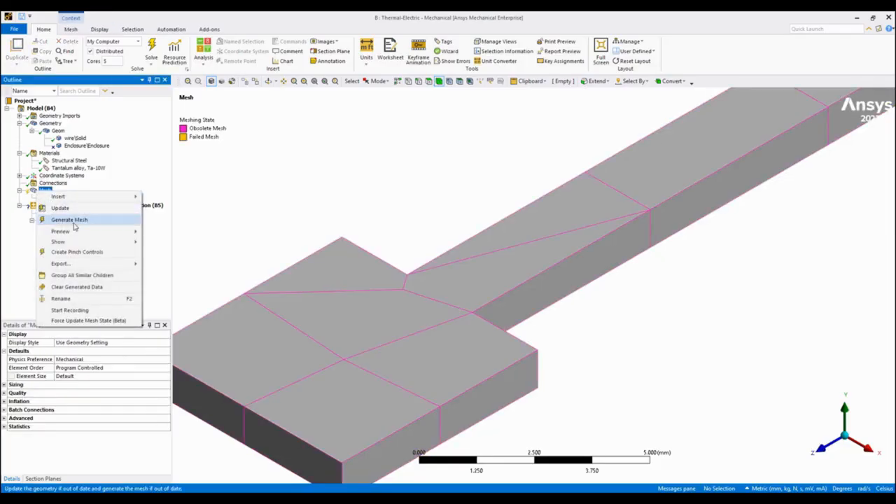
left_click(70, 220)
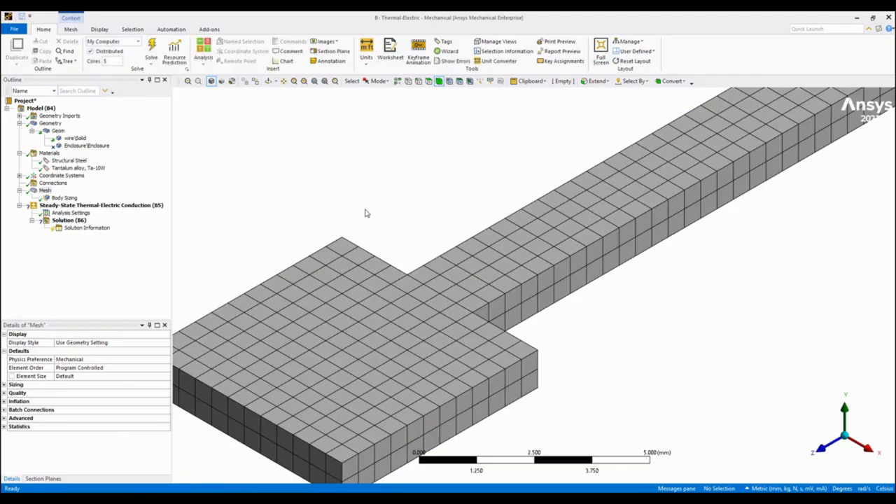
scroll(371, 280, "down", 6)
scroll(391, 304, "up", 1)
middle_click_drag(429, 300, 332, 252, "ctrl")
scroll(308, 255, "down", 4)
Insert a Current load on the outer end face of the wire's smaller pad in the thermal-electric conduction analysis.
left_click(102, 205)
scroll(550, 217, "down", 4)
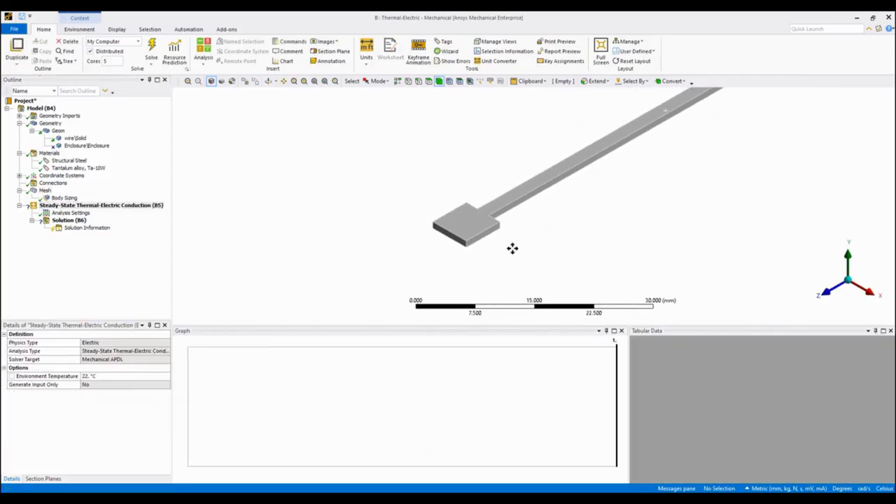
middle_click_drag(504, 231, 494, 273, "shift")
middle_click_drag(621, 140, 619, 192, "shift")
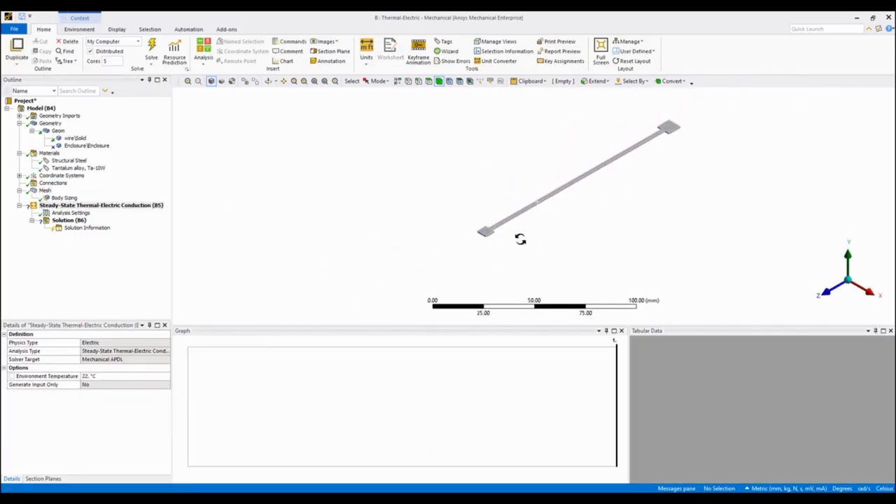
middle_click_drag(469, 222, 461, 200)
right_click_drag(458, 198, 520, 233)
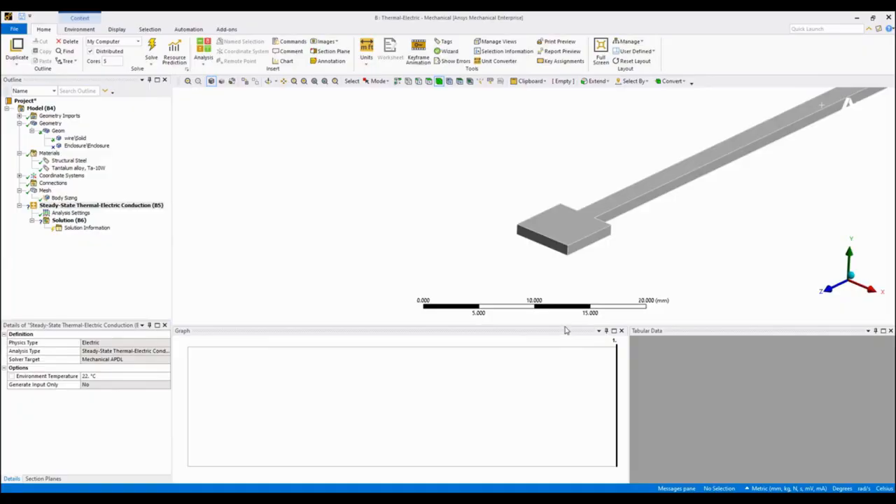
left_click_drag(564, 324, 564, 393)
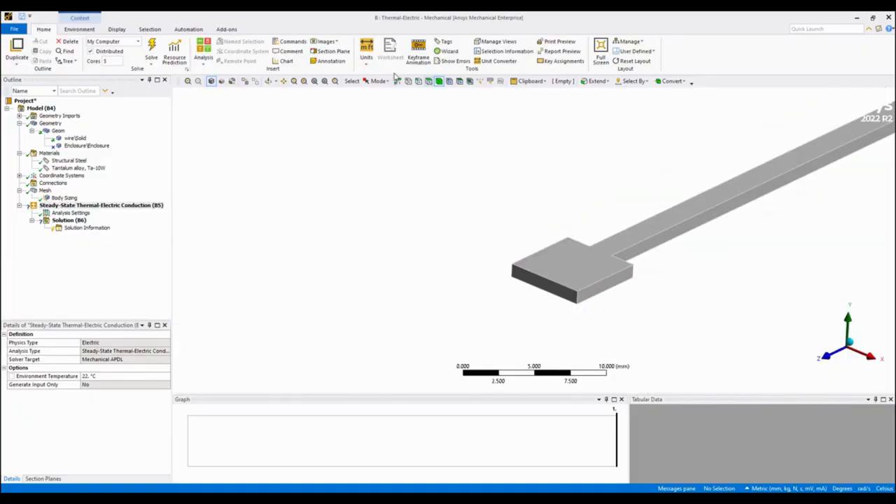
left_click(428, 81)
left_click(544, 281)
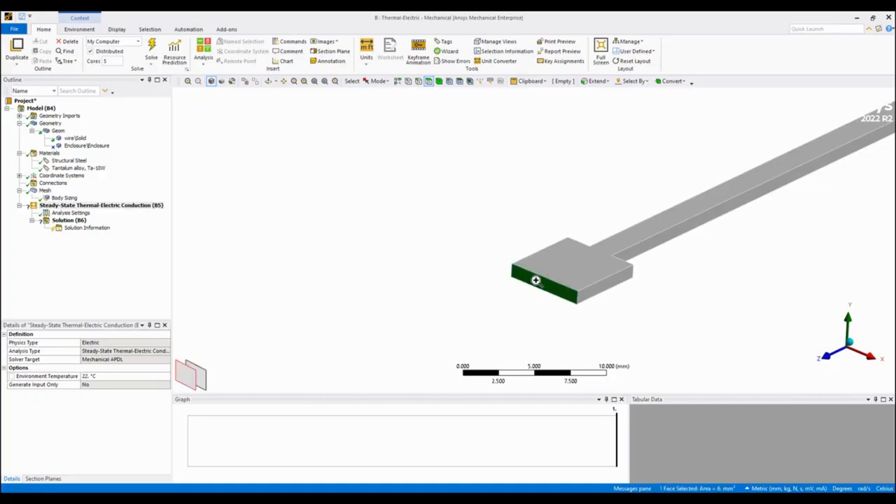
right_click(538, 280)
mouse_move(590, 35)
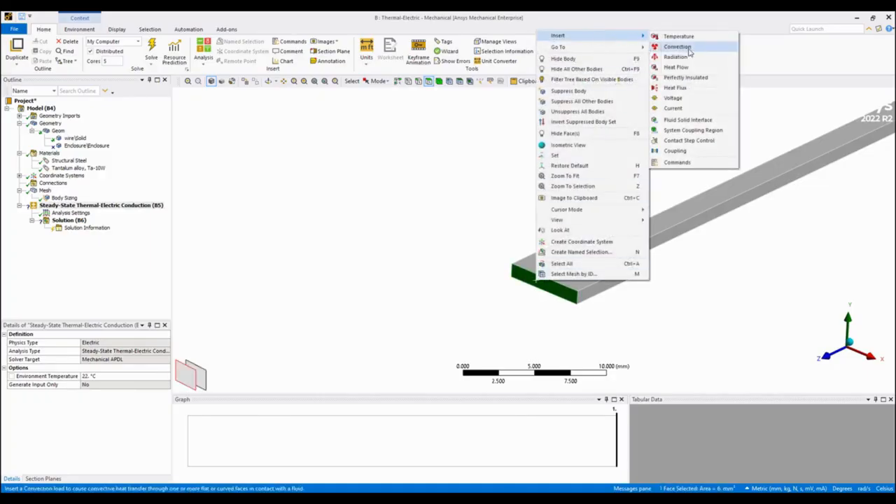
left_click(683, 108)
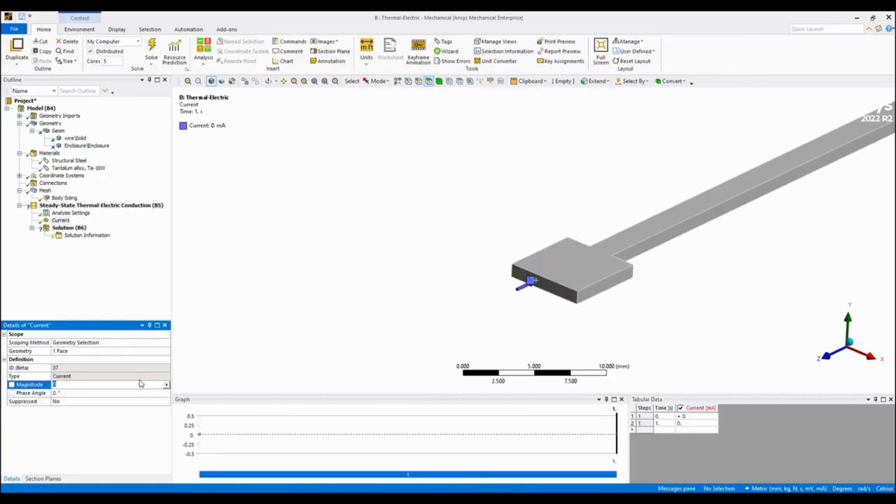
Switch the unit system to Metric (m, kg, N, s, V, A) and set the current magnitude to 5 A.
left_click(366, 50)
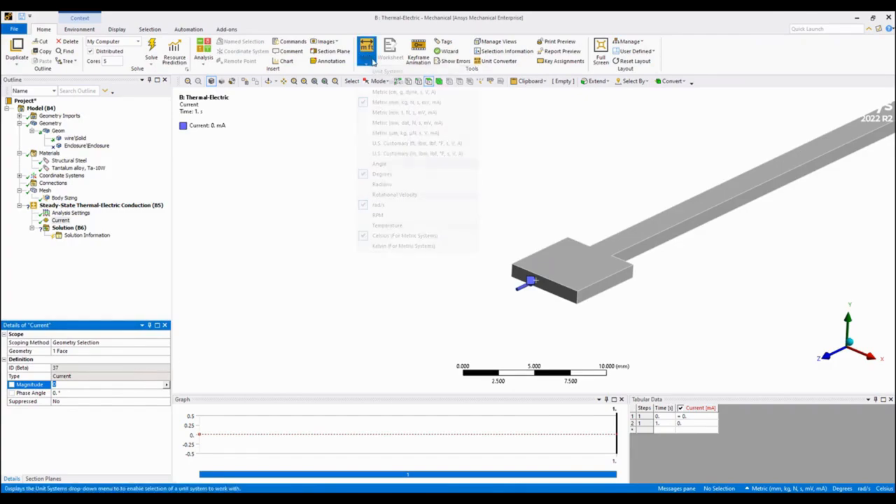
left_click(395, 80)
left_click(107, 385)
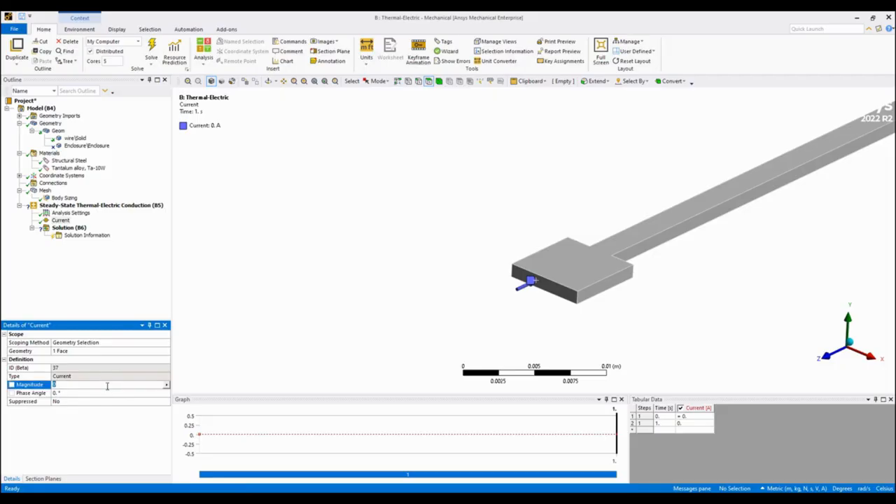
key("Return")
Insert a Voltage of 0 V on the outer end face of the wire's larger pad.
scroll(452, 182, "down", 5)
middle_click_drag(522, 224, 688, 198, "ctrl")
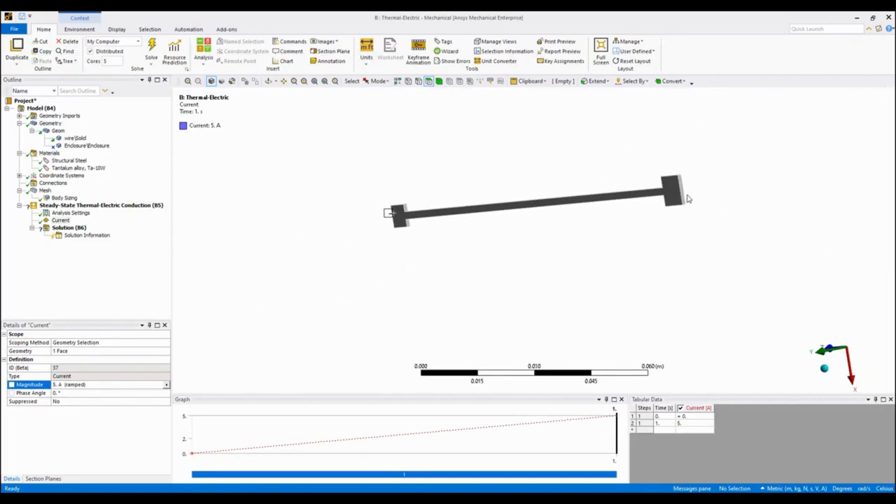
left_click(682, 196)
right_click(682, 197)
mouse_move(742, 200)
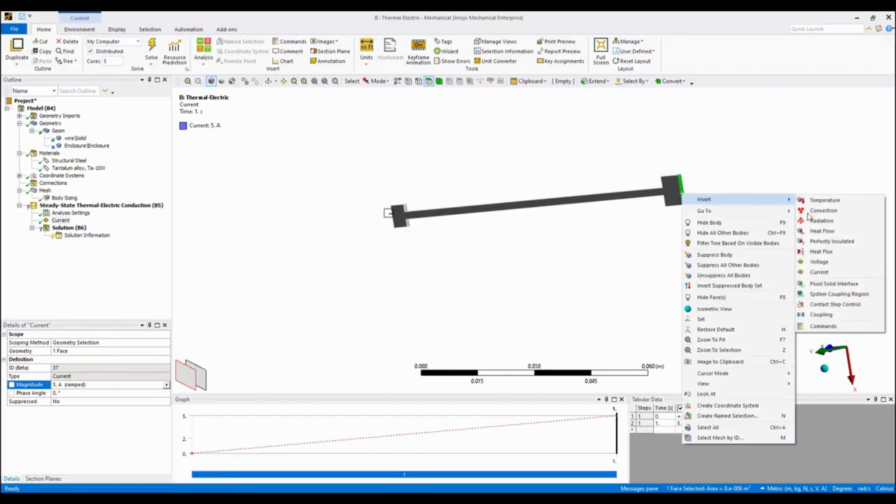
left_click(822, 262)
key("Return")
Insert a Convection load on all wire faces except the two end faces carrying the current and voltage.
middle_click_drag(541, 237, 706, 121)
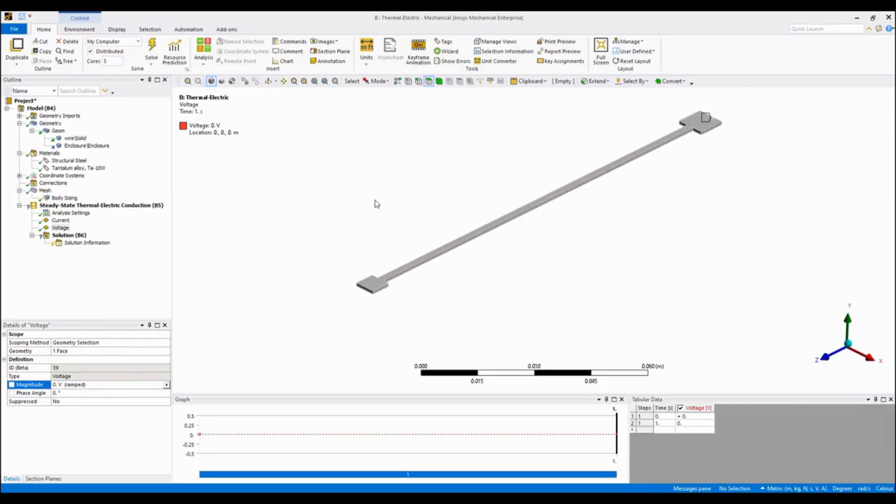
left_click(548, 201)
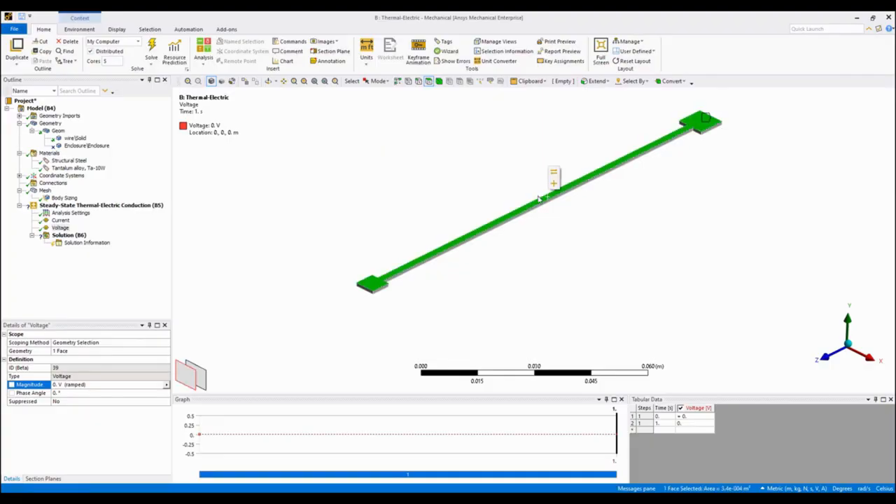
right_click(452, 149)
left_click(483, 387)
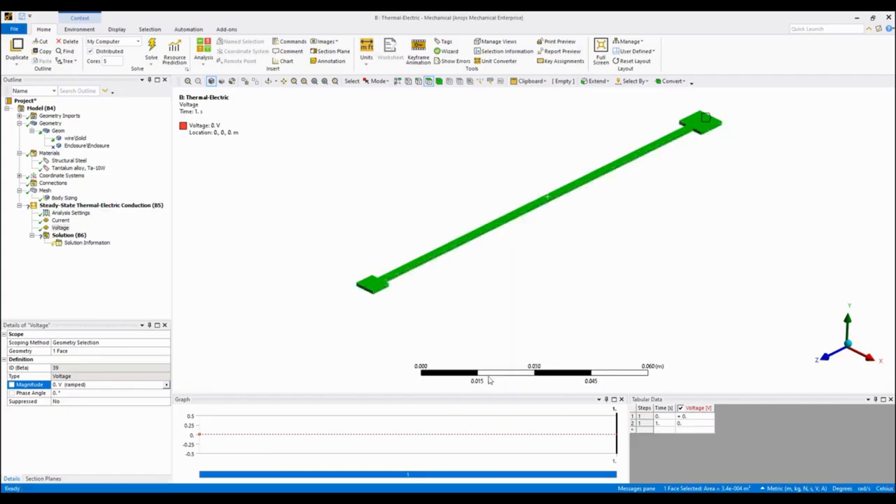
left_click(370, 290, "ctrl")
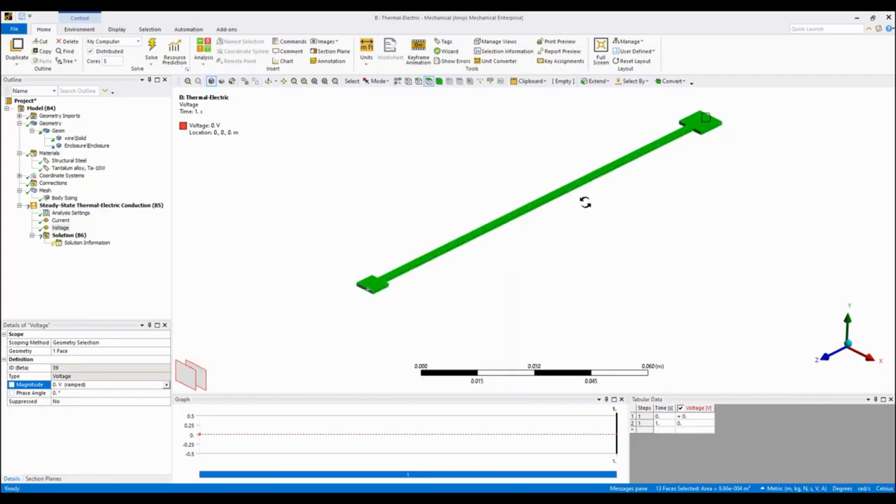
middle_click_drag(588, 203, 447, 263)
left_click(676, 172, "ctrl")
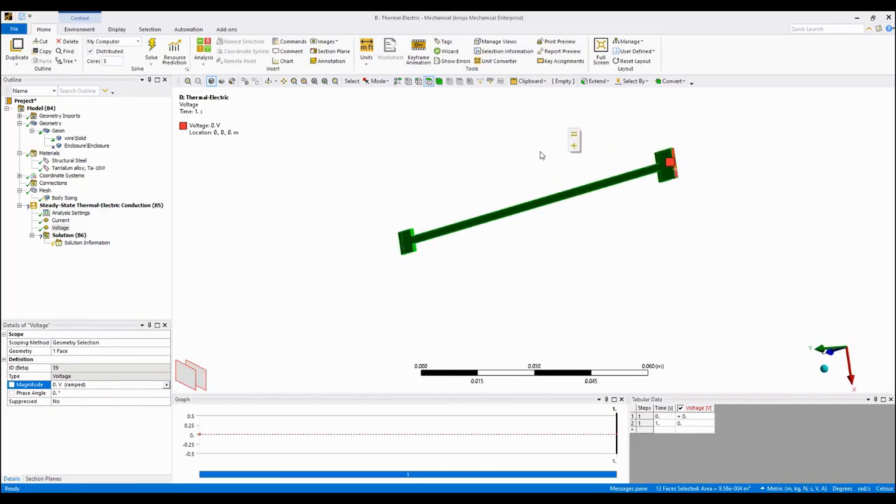
right_click(540, 155)
mouse_move(633, 158)
left_click(697, 171)
Set the convection film coefficient to 5 W/m²·°C and solve the thermal-electric analysis.
middle_click_drag(582, 200, 586, 171)
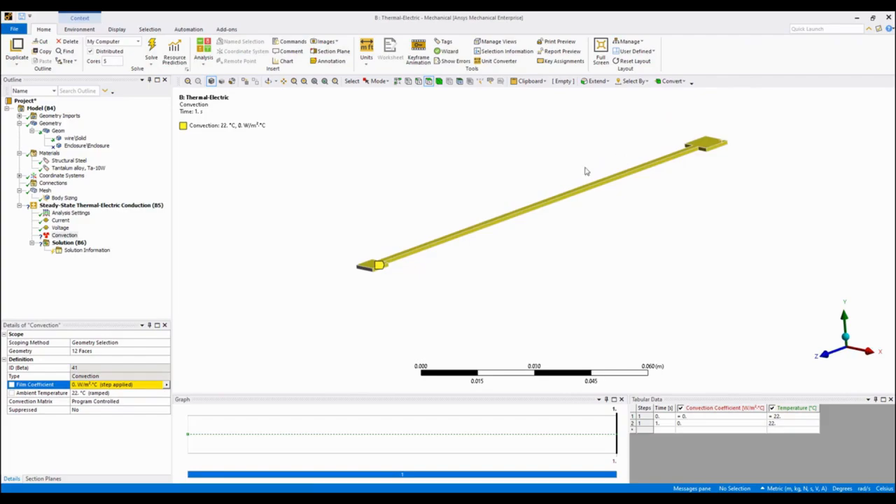
left_click(137, 385)
type("5")
key("Return")
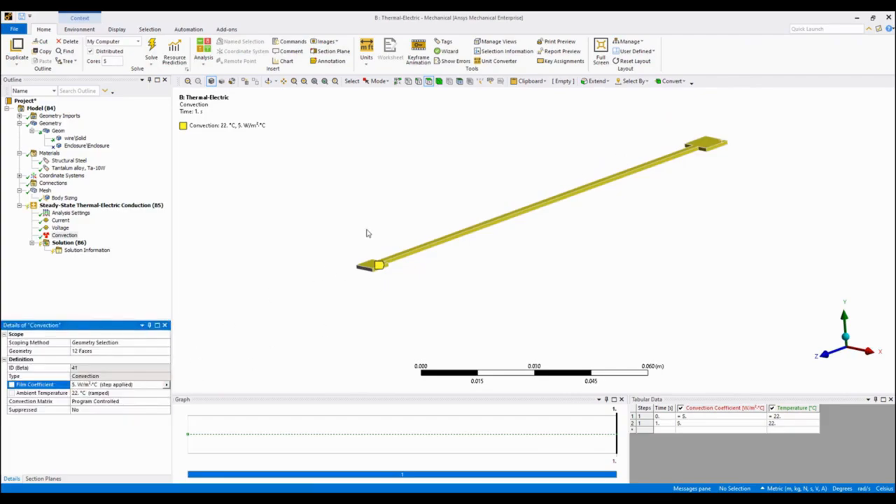
left_click(153, 48)
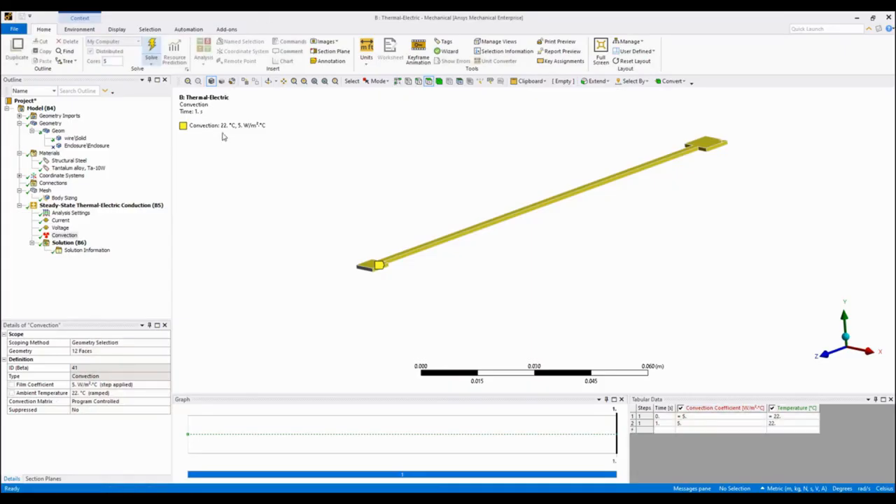
Add a Temperature result for all bodies to the solution, evaluate it and inspect the contours along the wire.
left_click(71, 243)
right_click(73, 244)
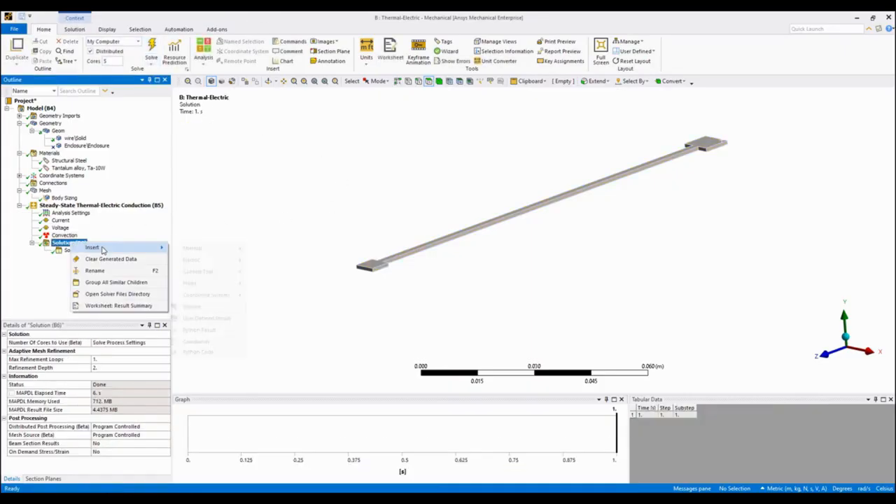
mouse_move(90, 248)
mouse_move(192, 248)
left_click(270, 248)
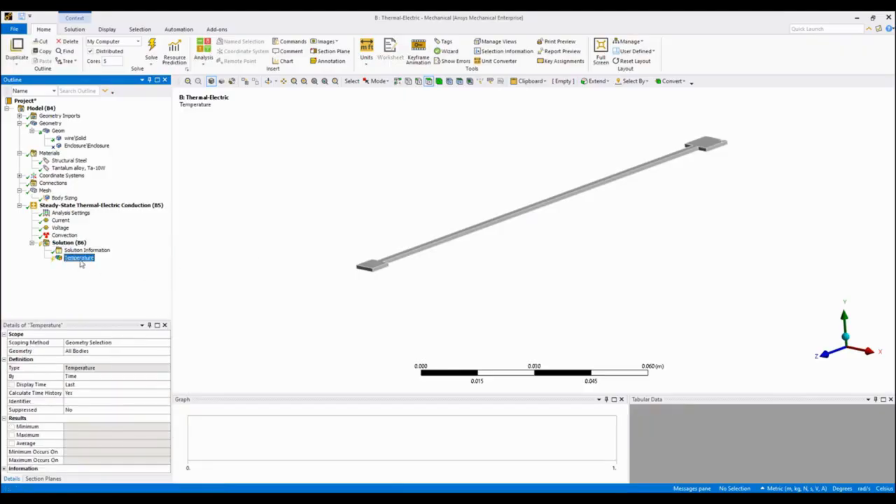
right_click(68, 257)
left_click(124, 285)
middle_click_drag(530, 217, 599, 192)
left_click_drag(522, 208, 540, 255)
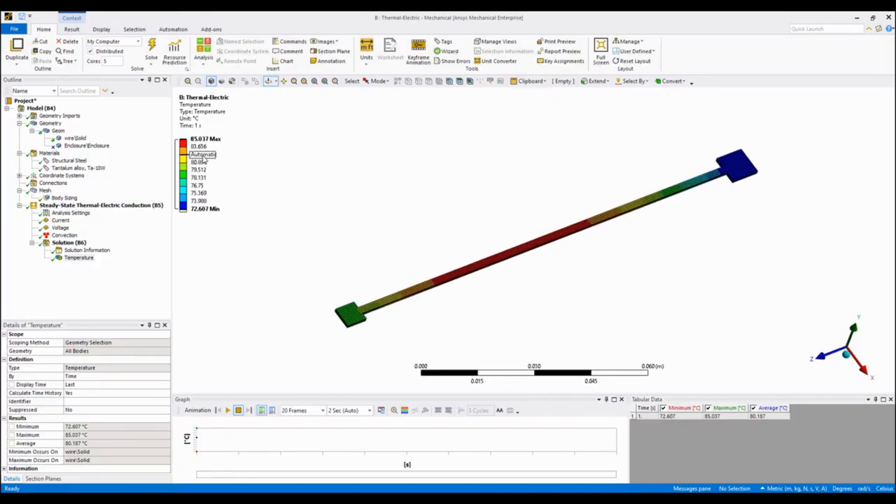
Add an Electric Voltage result for all bodies to the solution and evaluate it.
right_click(72, 243)
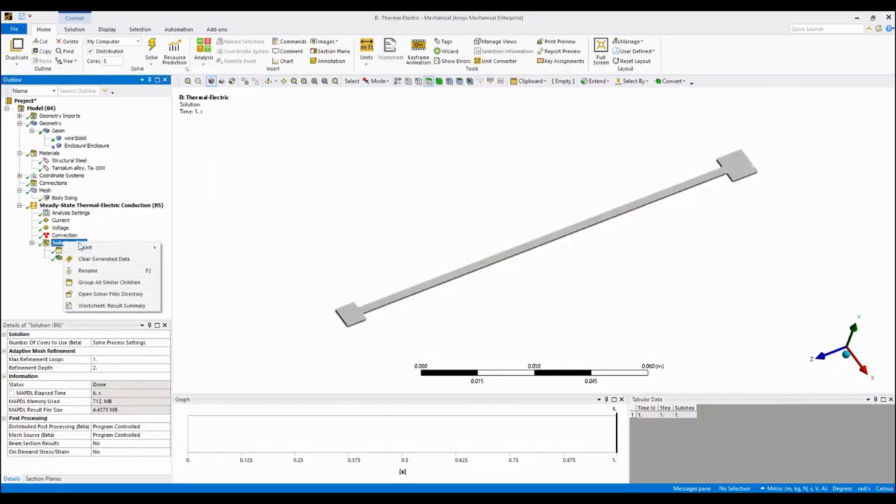
mouse_move(104, 248)
mouse_move(212, 260)
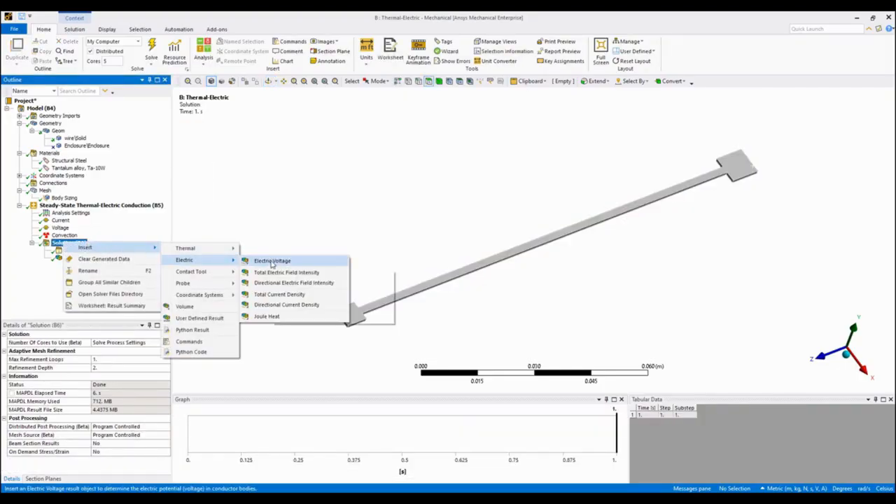
left_click(272, 261)
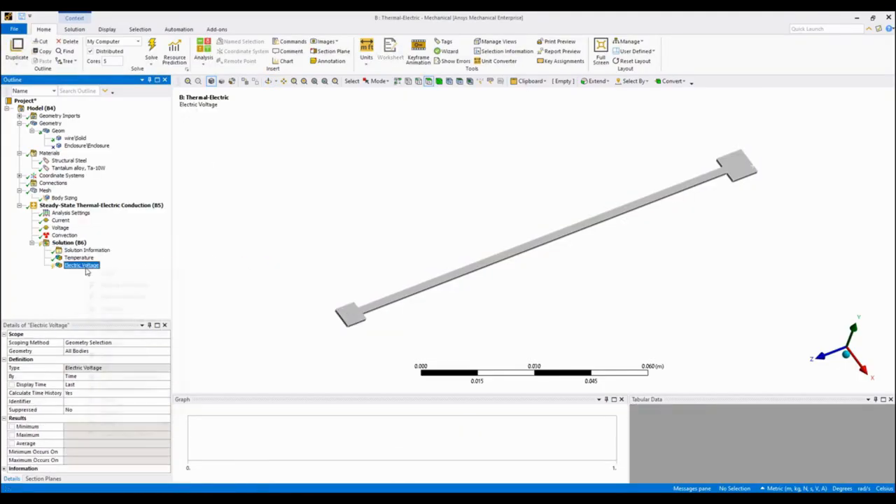
right_click(85, 267)
left_click(118, 297)
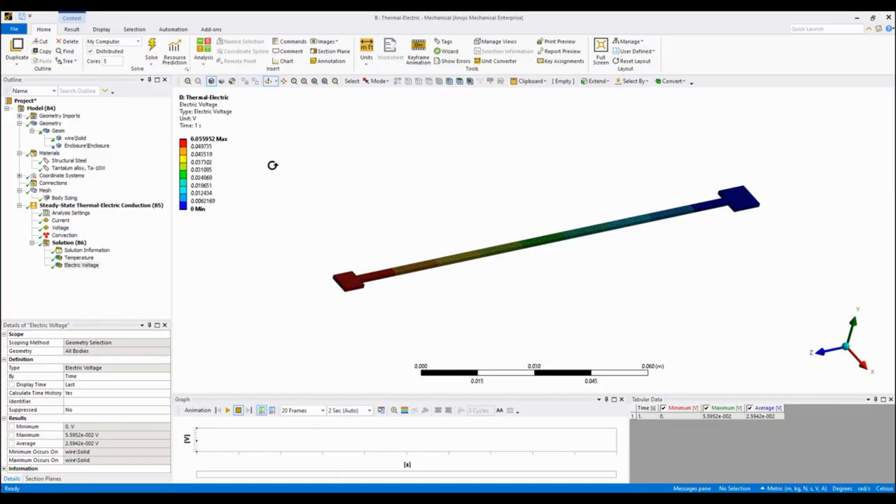
Add a Total Current Density result to the solution.
right_click(70, 242)
mouse_move(94, 249)
mouse_move(210, 260)
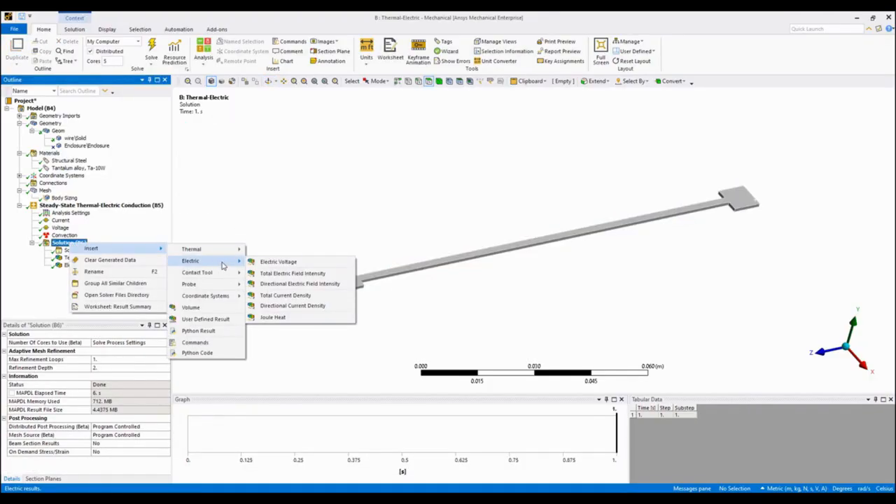
left_click(290, 295)
Add a Joule Heat result, evaluate the pending results and inspect the Joule heat around the smaller pad.
left_click(70, 242)
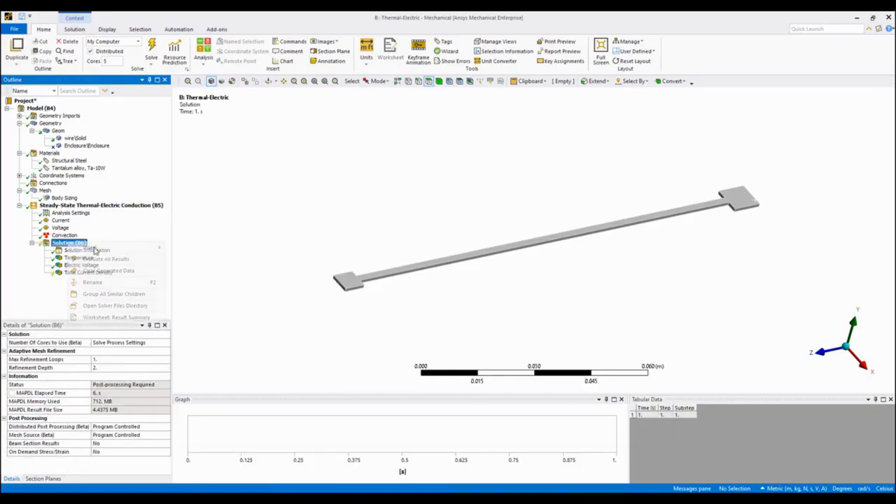
right_click(70, 243)
mouse_move(98, 248)
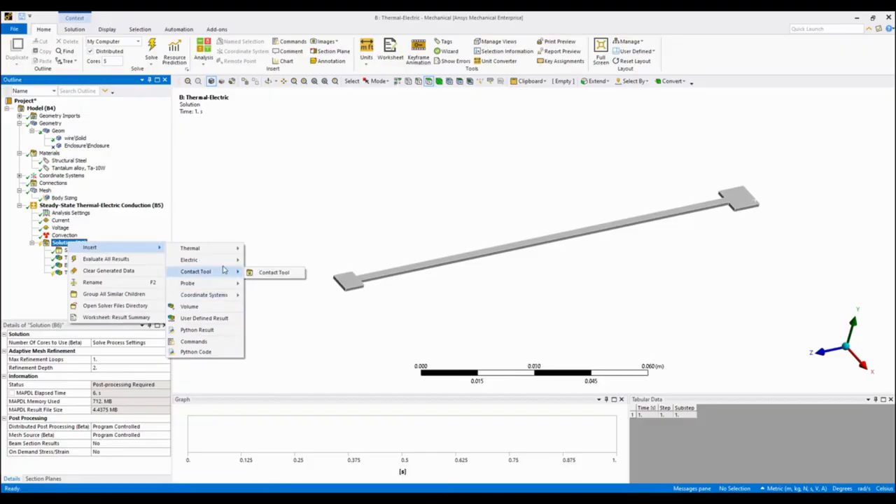
mouse_move(210, 260)
left_click(271, 315)
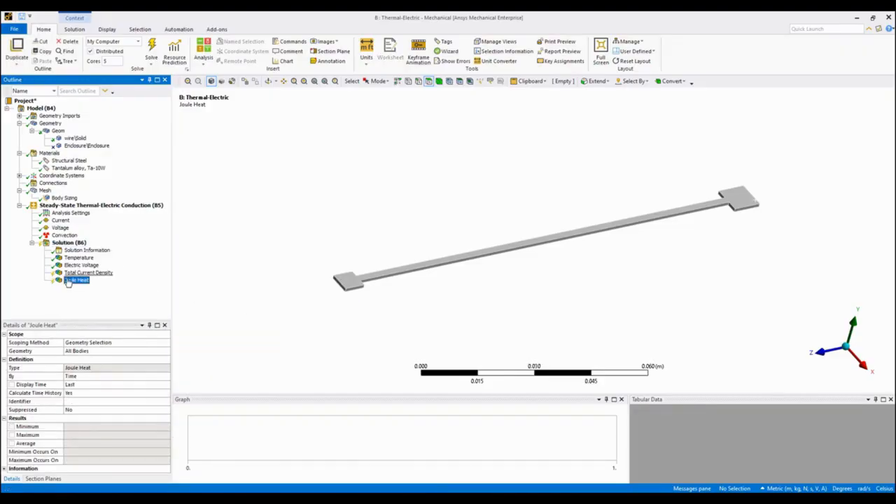
right_click(75, 280)
left_click(107, 308)
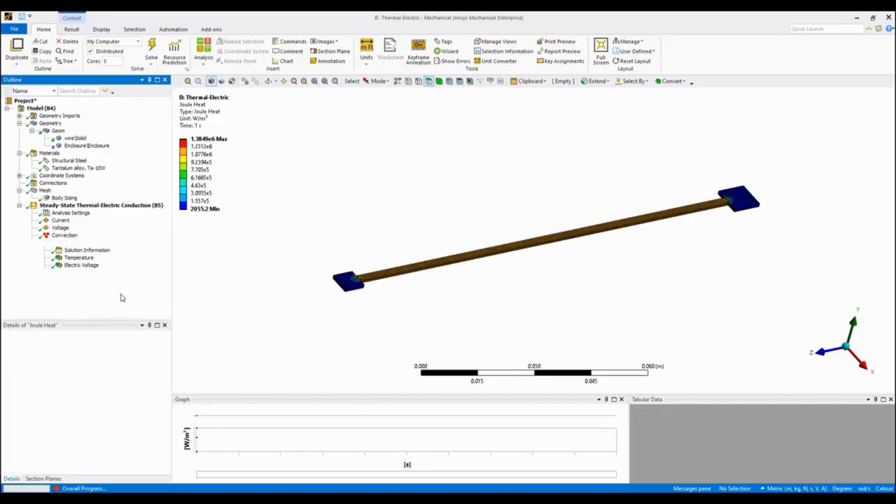
right_click_drag(287, 249, 378, 297)
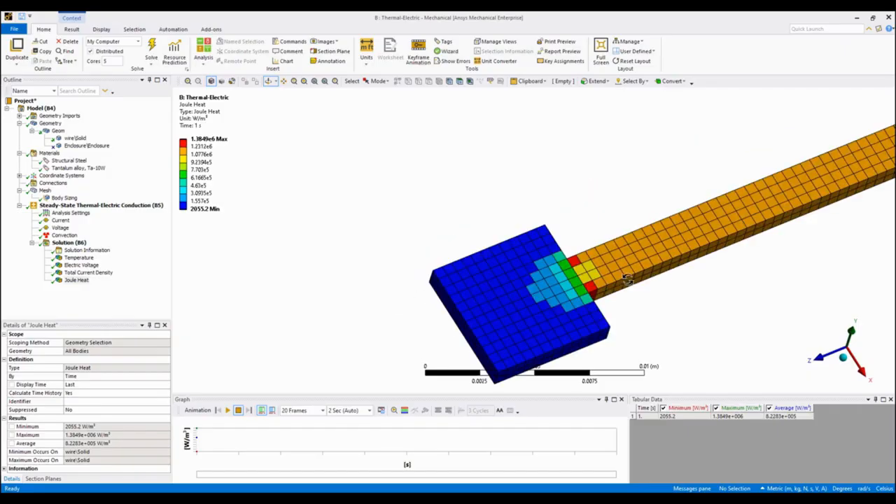
Examine the Total Current Density contours at the smaller pad's neck, along the wire and at the larger pad.
left_click(104, 272)
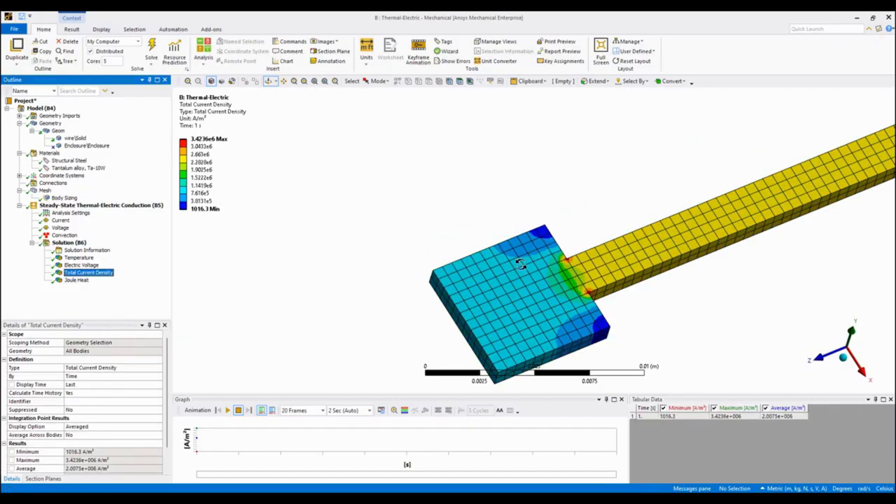
left_click_drag(593, 287, 581, 298)
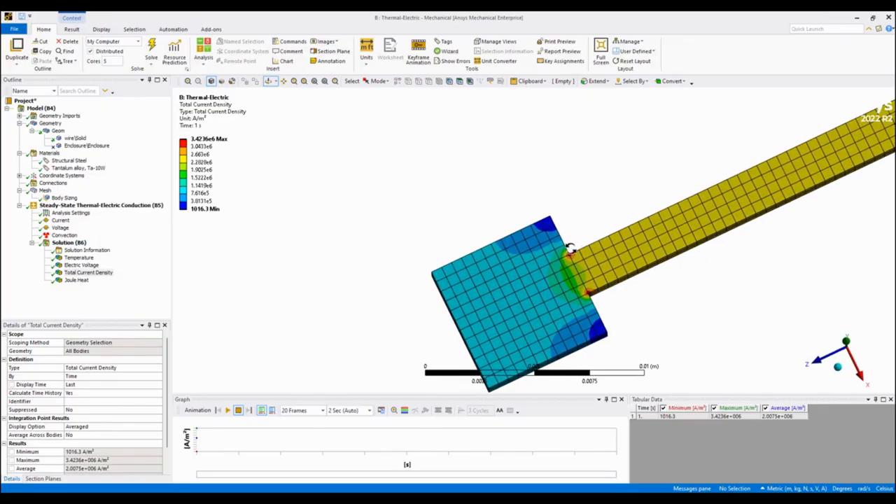
scroll(575, 249, "down", 4)
middle_click_drag(718, 201, 352, 306, "ctrl")
middle_click_drag(677, 229, 552, 346, "ctrl")
middle_click_drag(808, 161, 611, 252, "ctrl")
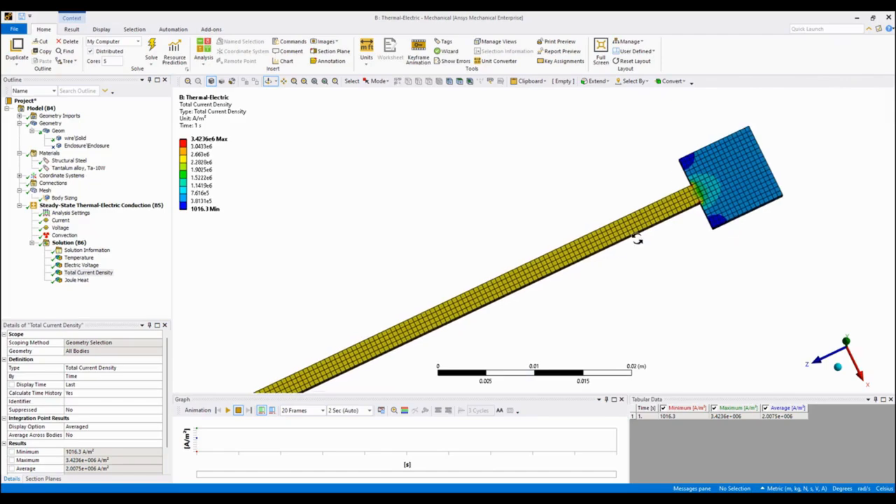
scroll(658, 194, "down", 3)
middle_click_drag(691, 237, 875, 173, "ctrl")
middle_click_drag(694, 236, 842, 203, "ctrl")
middle_click_drag(566, 280, 737, 166, "ctrl")
middle_click_drag(584, 265, 532, 201)
scroll(630, 228, "up", 1)
scroll(630, 228, "up", 3)
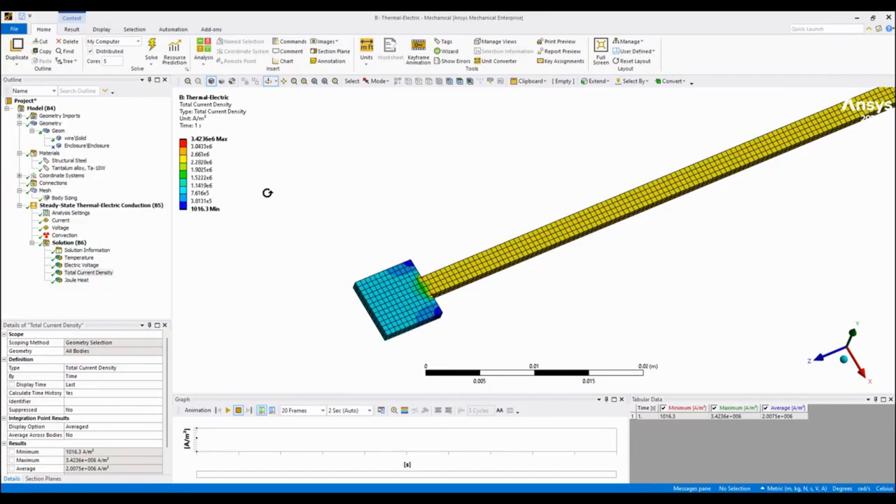
Display the Total Current Density as vectors at the smaller pad's neck and hide the element edges.
left_click(87, 273)
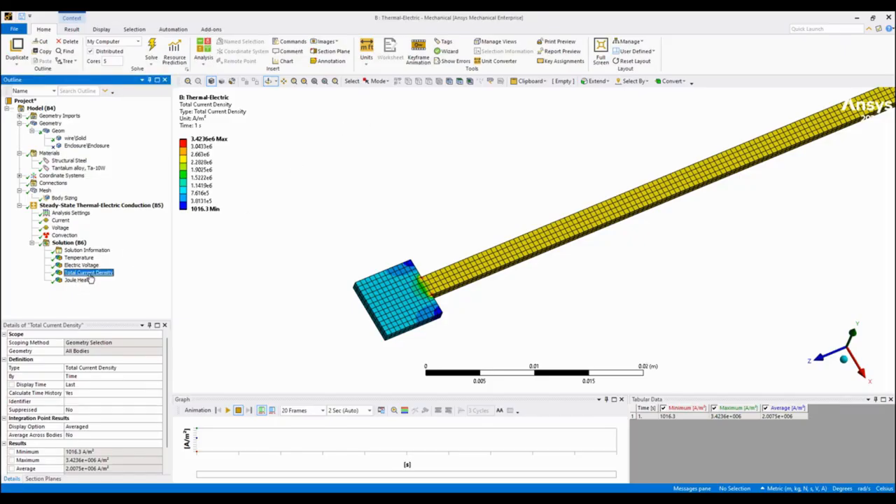
left_click(71, 29)
left_click(450, 52)
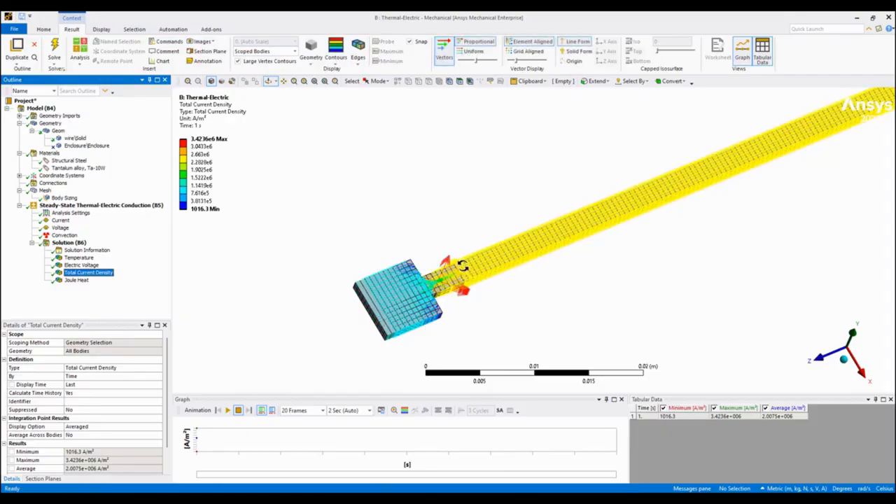
left_click_drag(466, 168, 412, 242)
right_click_drag(369, 230, 529, 314)
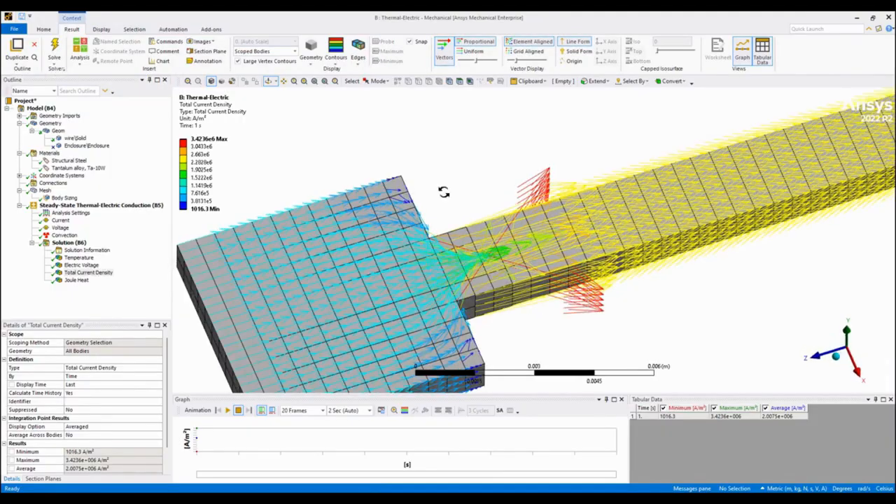
left_click(360, 65)
left_click(376, 73)
mouse_move(598, 230)
left_mouse_down()
mouse_move(594, 223)
mouse_move(599, 233)
left_mouse_up()
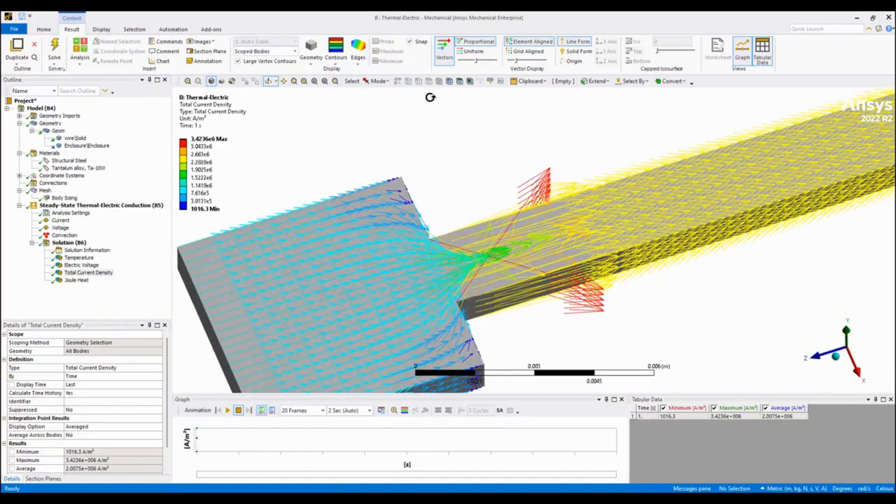
Switch the current density vectors to solid form and shorten the arrows.
left_click(578, 51)
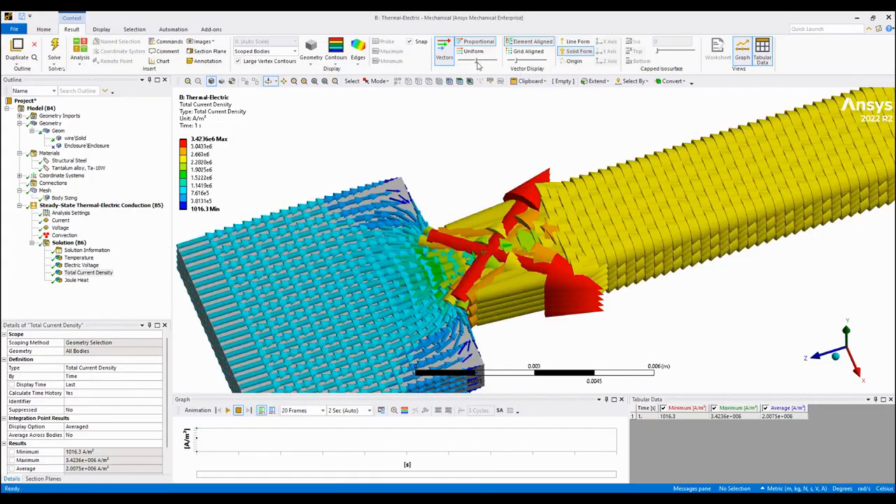
mouse_move(476, 64)
left_mouse_down()
mouse_move(459, 65)
mouse_move(477, 65)
mouse_move(468, 67)
left_mouse_up()
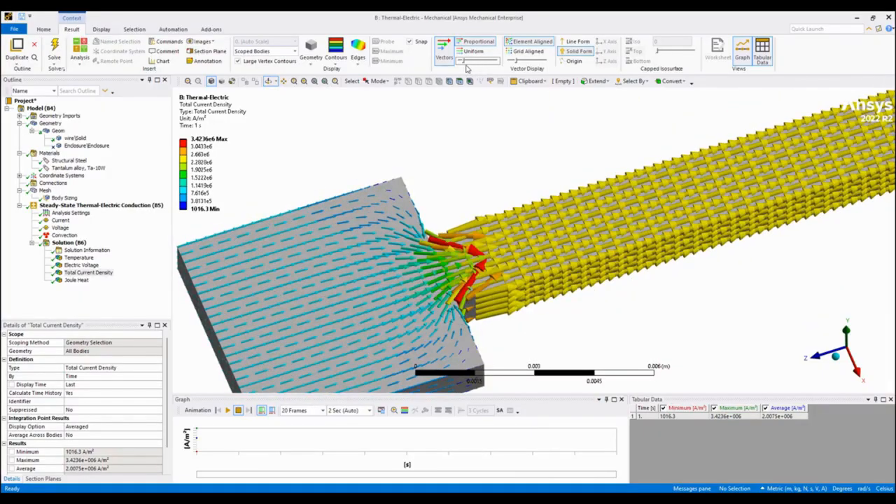
Display the Temperature result again with the smaller pad and adjoining wire in view.
scroll(543, 182, "down", 8)
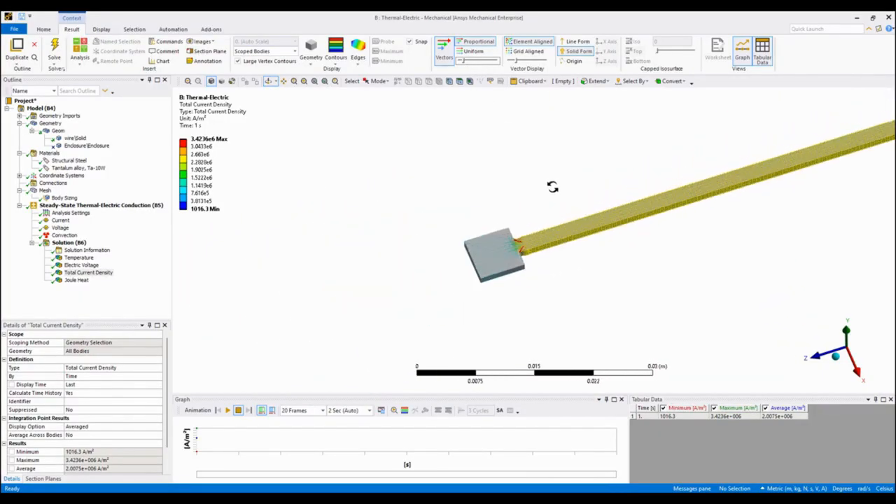
left_click(78, 258)
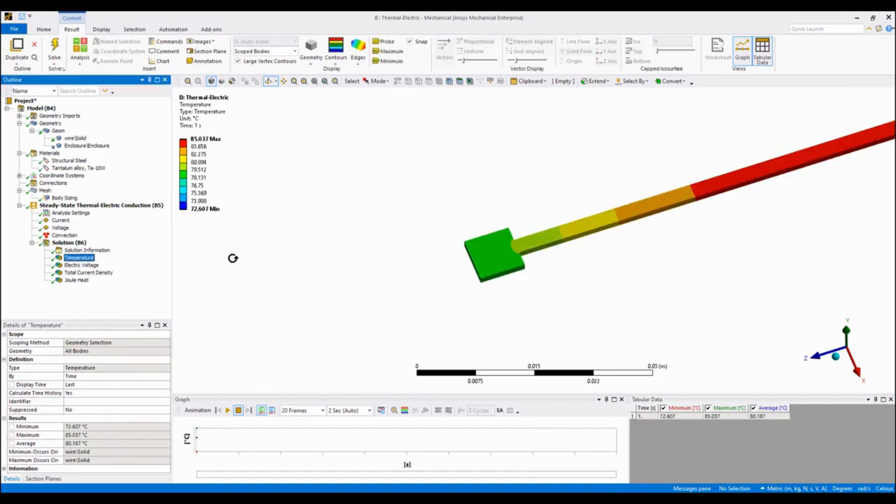
Examine the Temperature contours along the whole wire from the smaller pad to the larger pad.
middle_click_drag(676, 182, 443, 236, "ctrl")
middle_click_drag(564, 228, 591, 327, "shift")
middle_click_drag(631, 224, 594, 240, "ctrl")
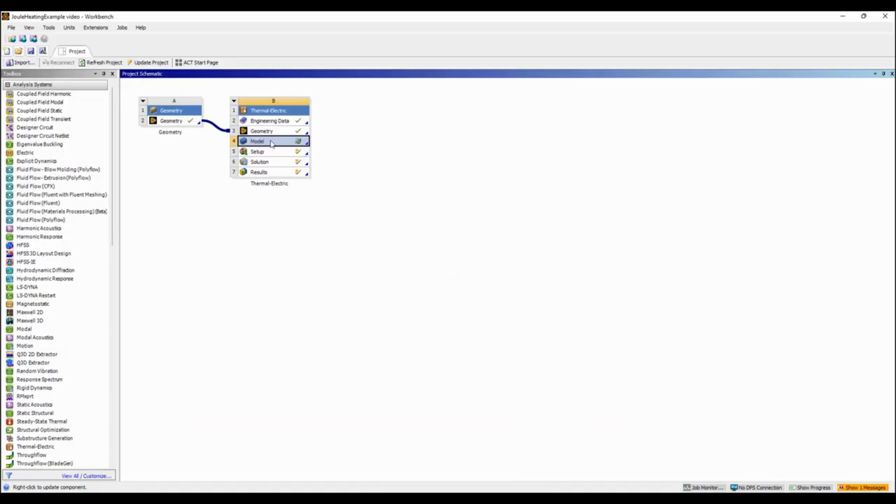
Update the project in Workbench and review the Convection load's settings in Mechanical.
left_click(140, 63)
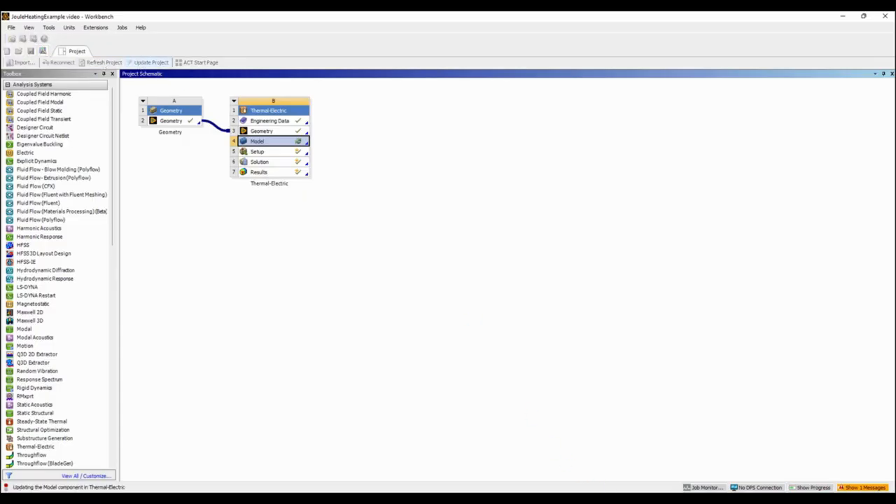
left_click(592, 456)
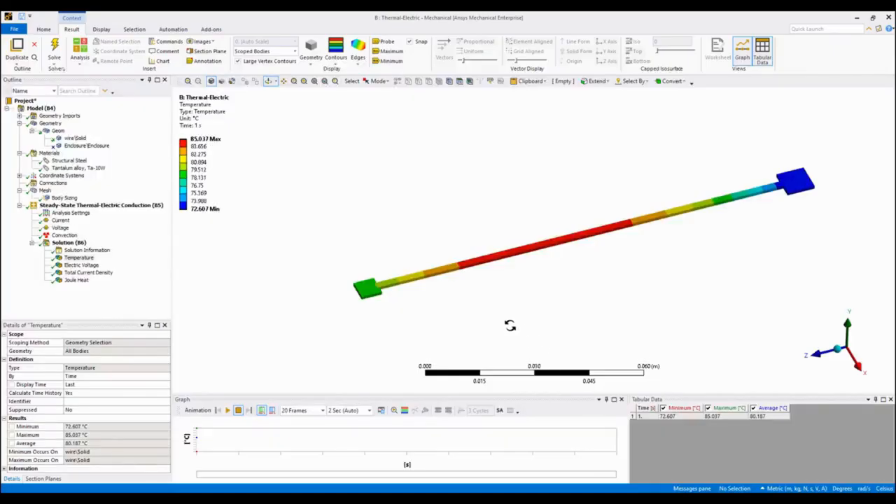
left_click(65, 235)
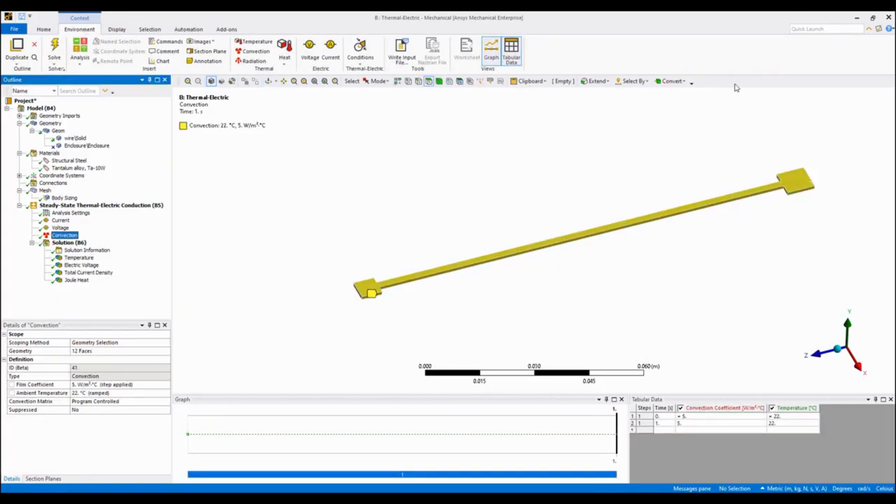
left_click(856, 17)
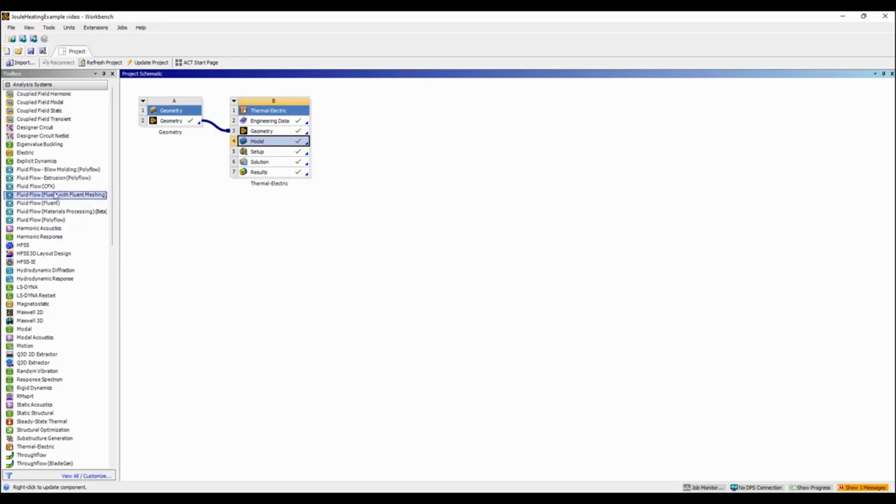
Add a Fluid Flow (CFX) system in Workbench that shares the Thermal-Electric geometry, and open its Mesh cell in Meshing.
left_click_drag(62, 188, 69, 186)
left_click_drag(388, 155, 292, 136)
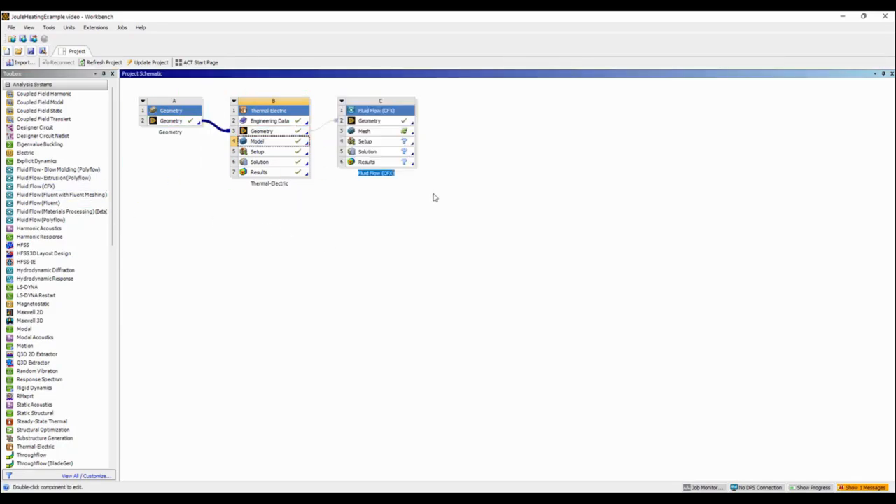
double_click(382, 131)
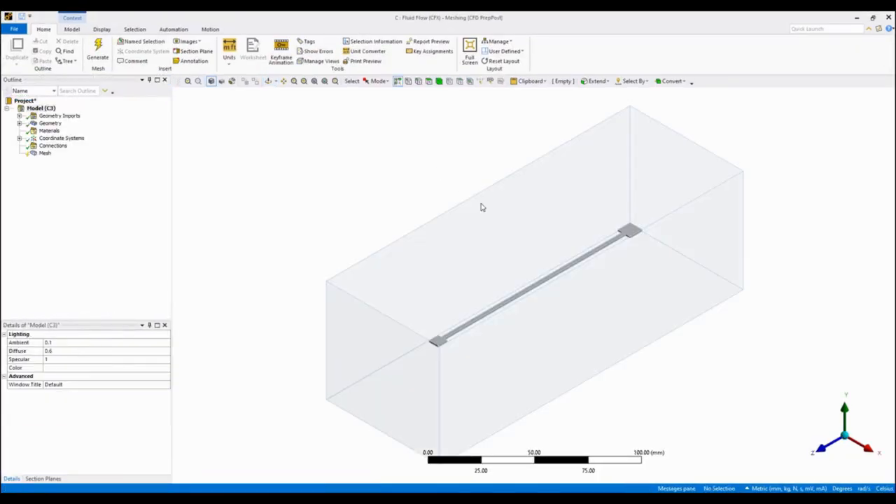
Hide the enclosure body so that only the wire is displayed.
left_click(520, 281)
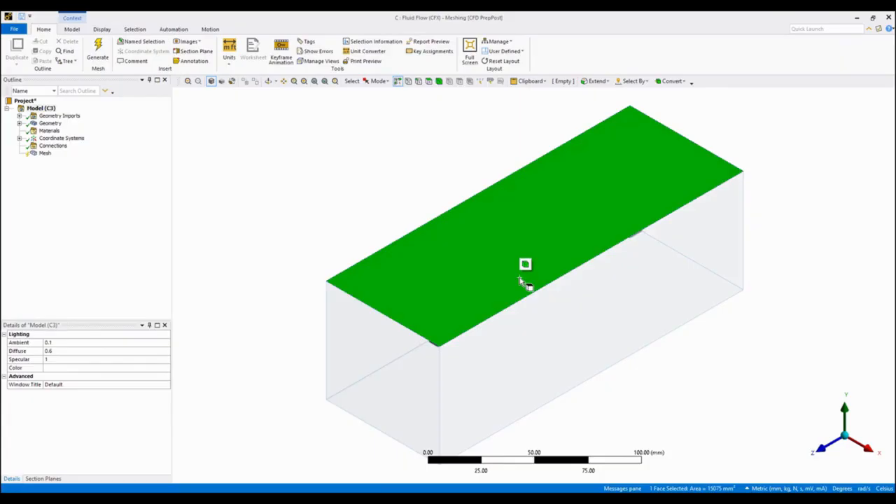
right_click(520, 281)
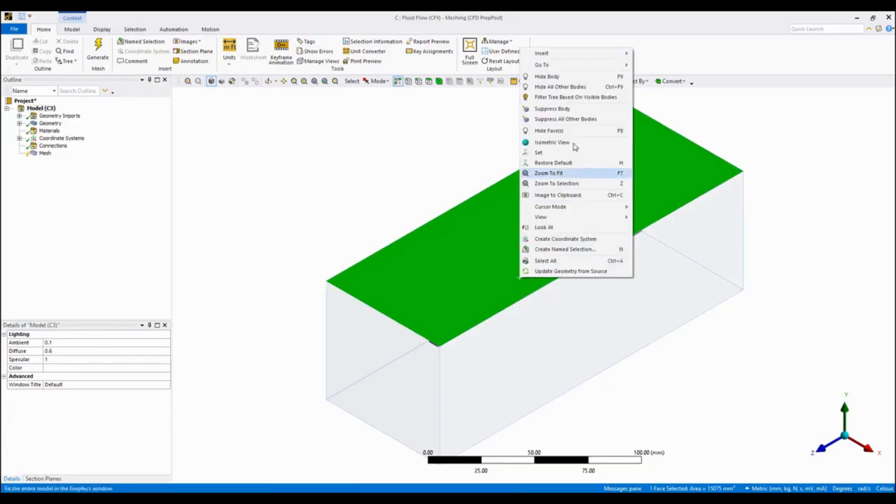
left_click(546, 76)
Add a Body Sizing control to the wire body with an element size of 0.5 mm.
left_click(438, 81)
left_click(633, 235)
right_click(638, 232)
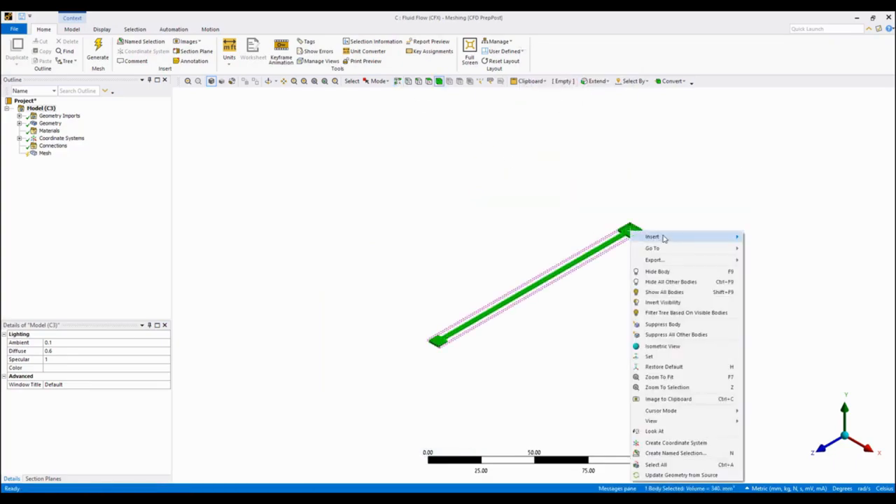
left_click(44, 154)
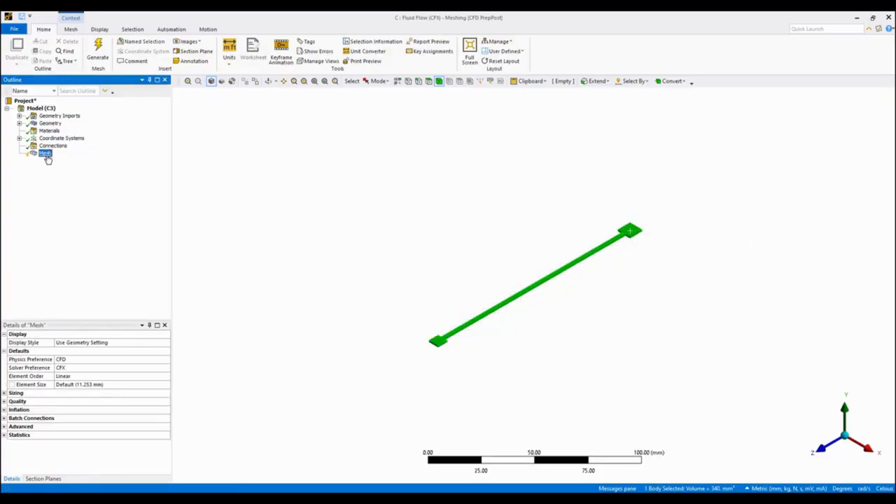
right_click(408, 240)
mouse_move(463, 202)
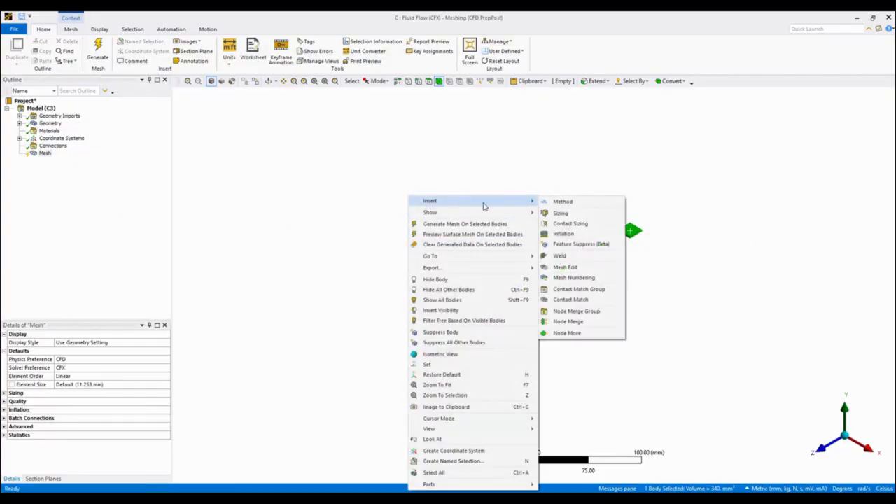
left_click(560, 213)
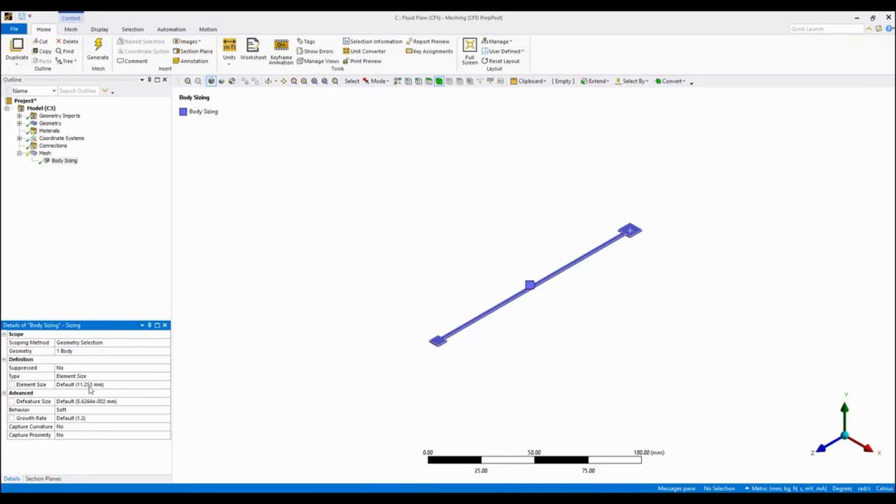
left_click(93, 384)
type("0.5")
key("Return")
Restore the enclosure's visibility, isolate it from the wire body and view it along the X axis.
right_click(349, 283)
left_click(396, 315)
middle_click_drag(506, 326, 330, 269)
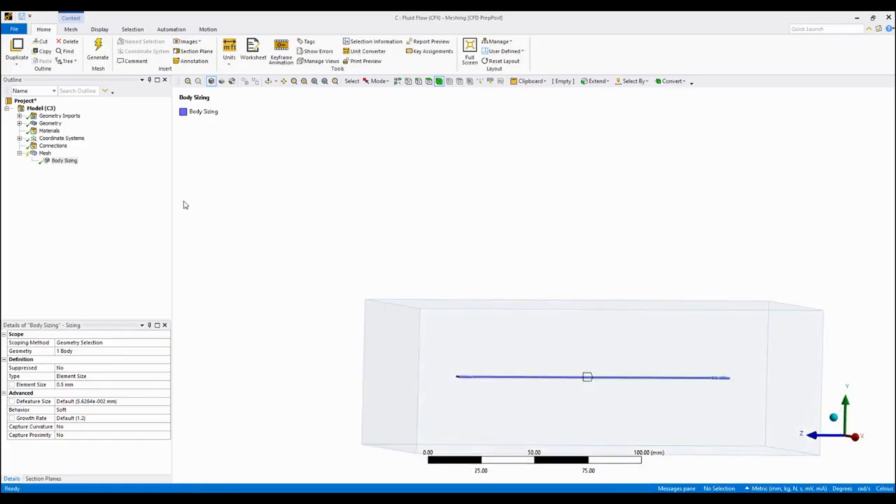
right_click(491, 359)
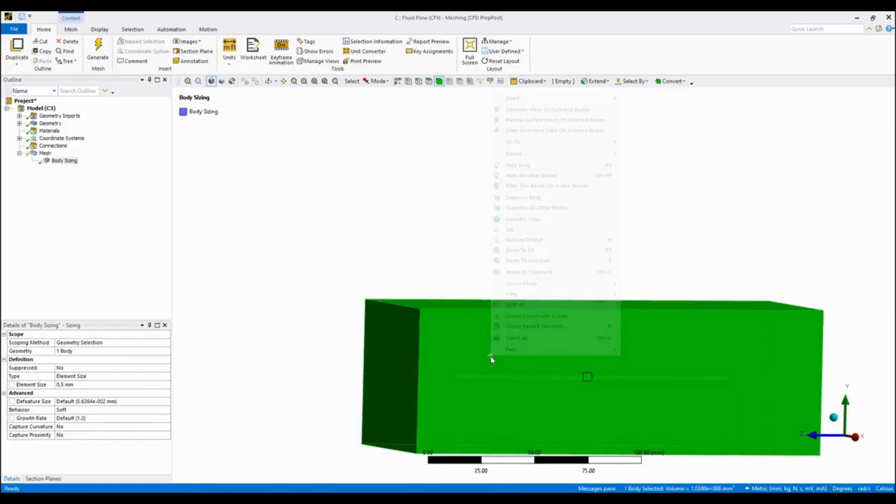
left_click(550, 176)
middle_click_drag(612, 184, 597, 185)
left_click(854, 439)
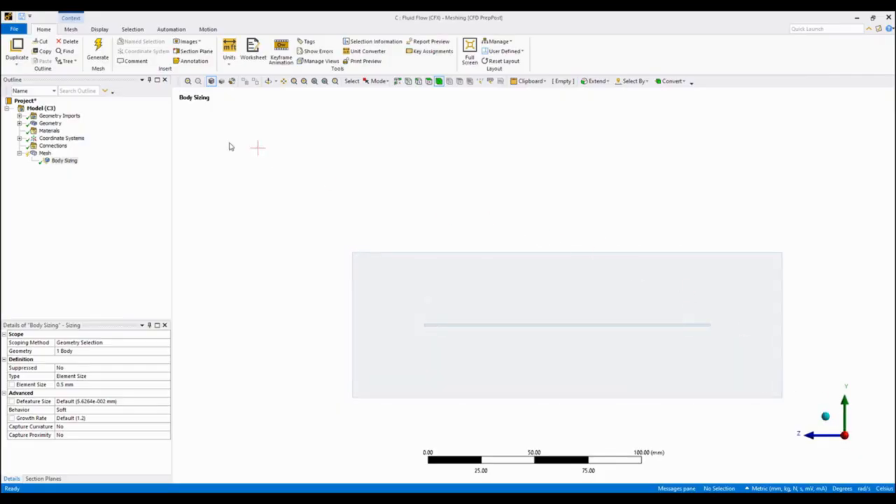
Insert an Inflation control in the mesh and scope it to the enclosure body.
right_click(45, 154)
mouse_move(140, 160)
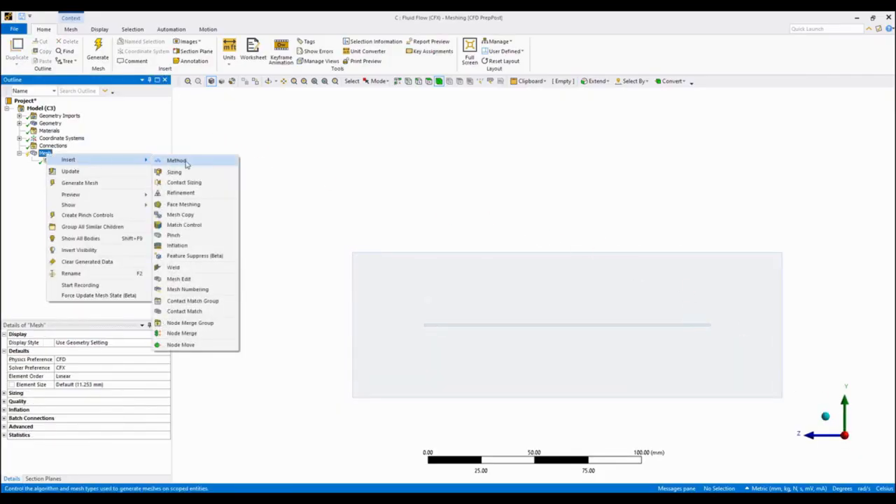
left_click(178, 244)
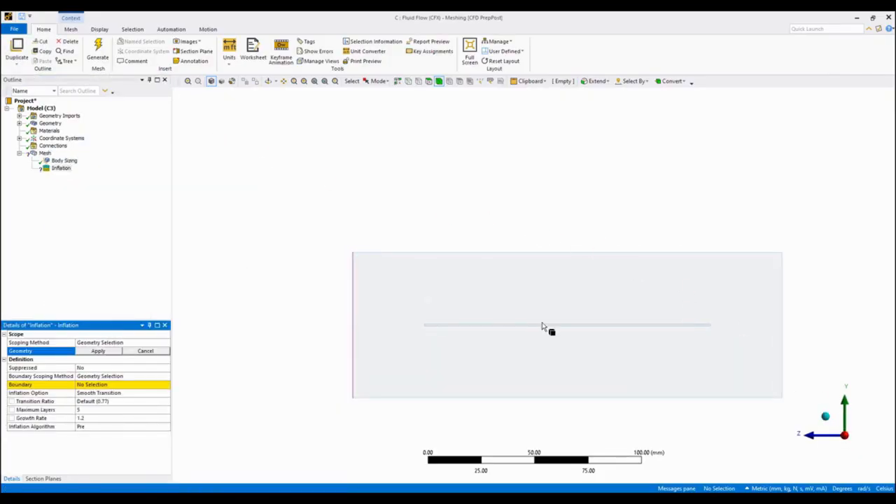
left_click(543, 323)
left_click(97, 351)
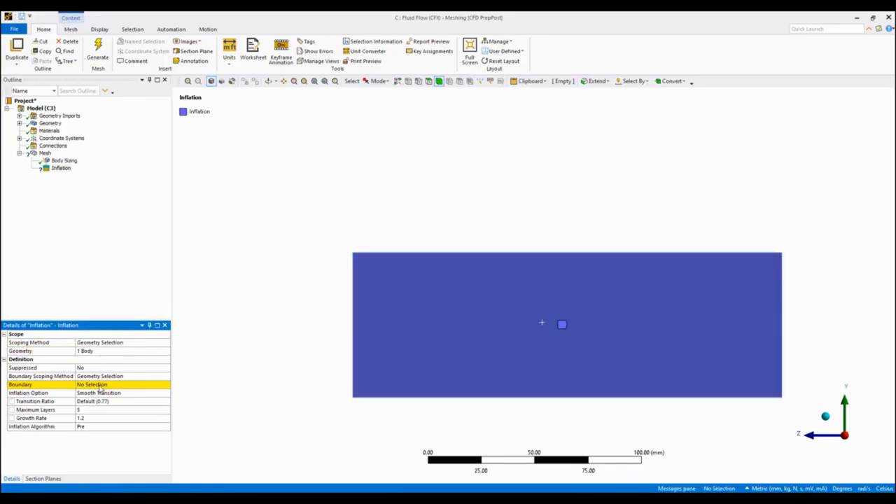
Box-select the 14 inner faces of the wire cavity and assign them as the inflation boundary.
left_click(100, 385)
left_click(378, 81)
left_click(384, 99)
left_click_drag(380, 276, 760, 367)
middle_click_drag(736, 364, 500, 254)
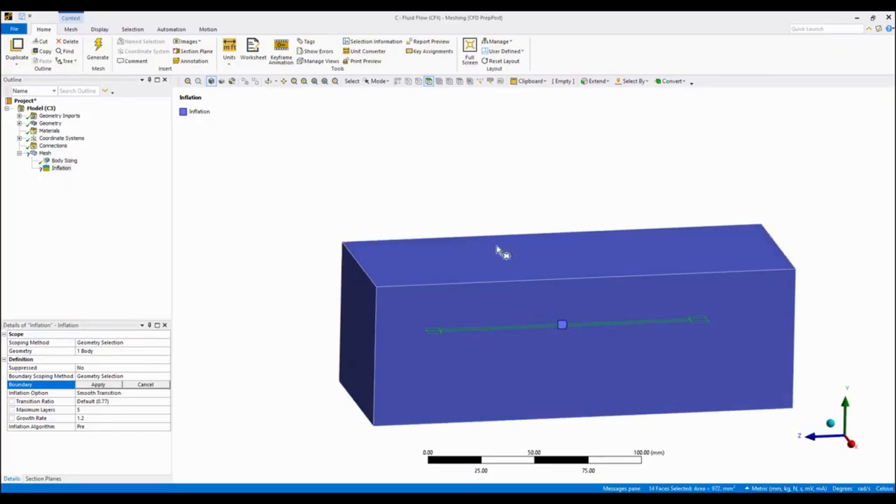
left_click(97, 385)
Set the inflation option to First Aspect Ratio with a ratio of 20 and a maximum of 10 layers.
left_click(91, 410)
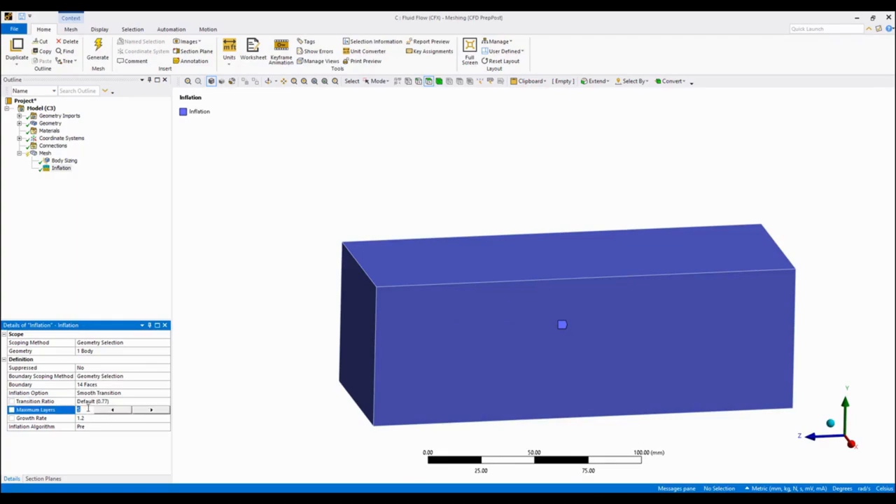
left_click(164, 393)
left_click(167, 395)
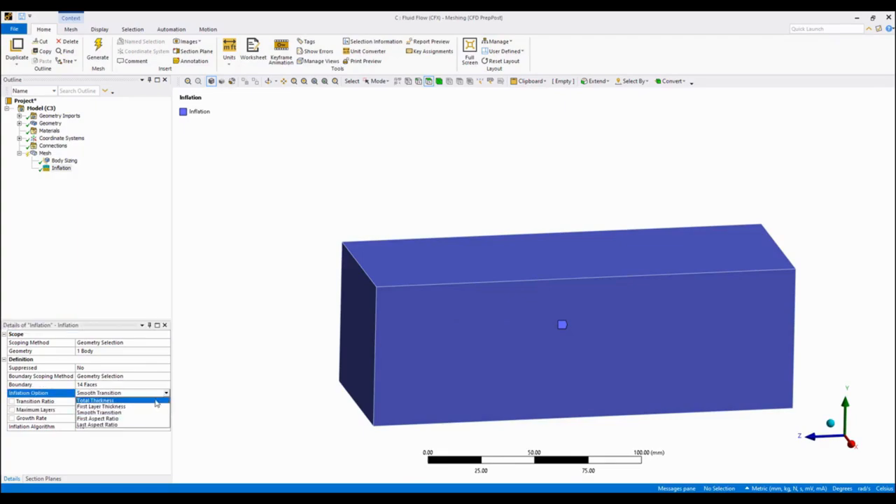
left_click(135, 420)
left_click(118, 403)
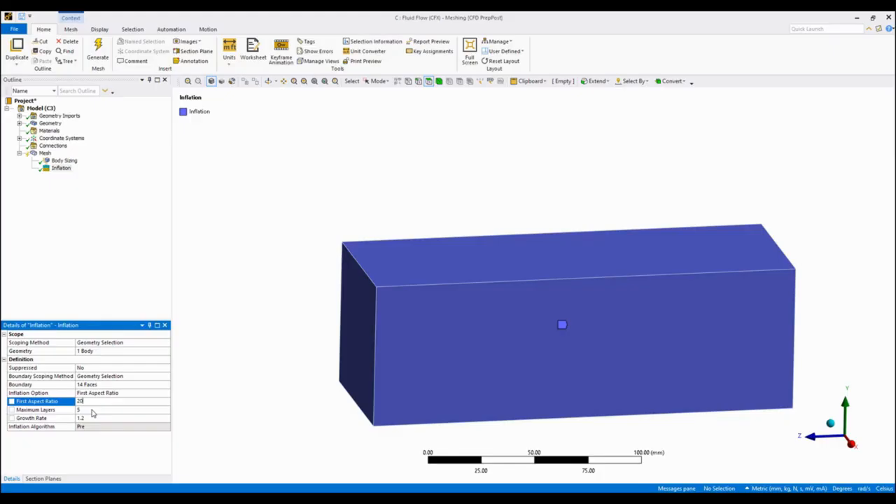
left_click(92, 410)
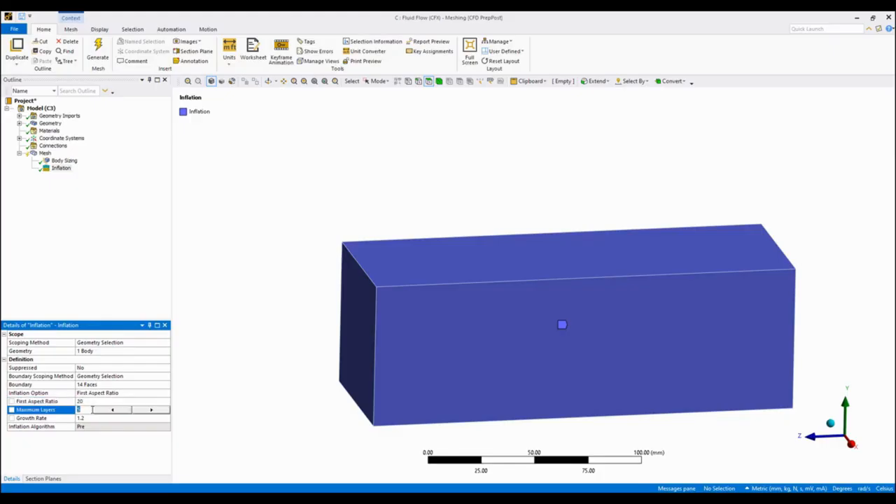
type("10")
key("Return")
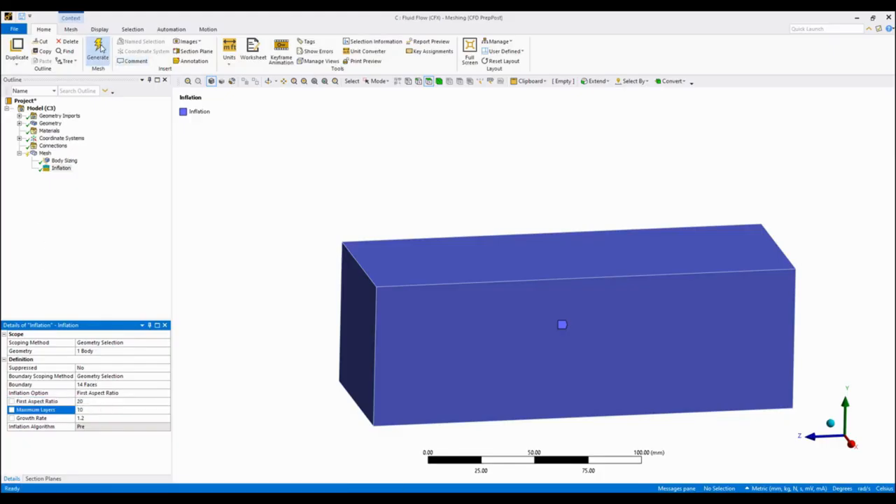
Generate the mesh and display it on the enclosure's end face along the Z axis.
left_click(99, 49)
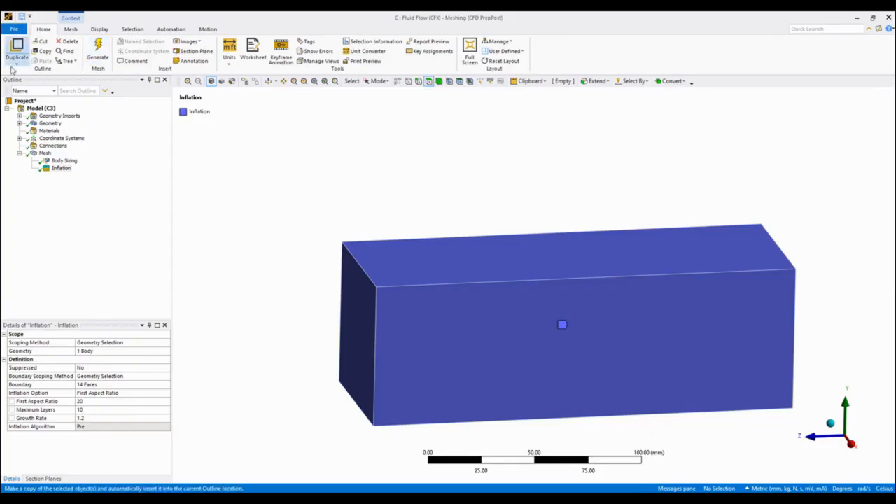
left_click(44, 153)
middle_click_drag(480, 254, 814, 362)
left_click(847, 436)
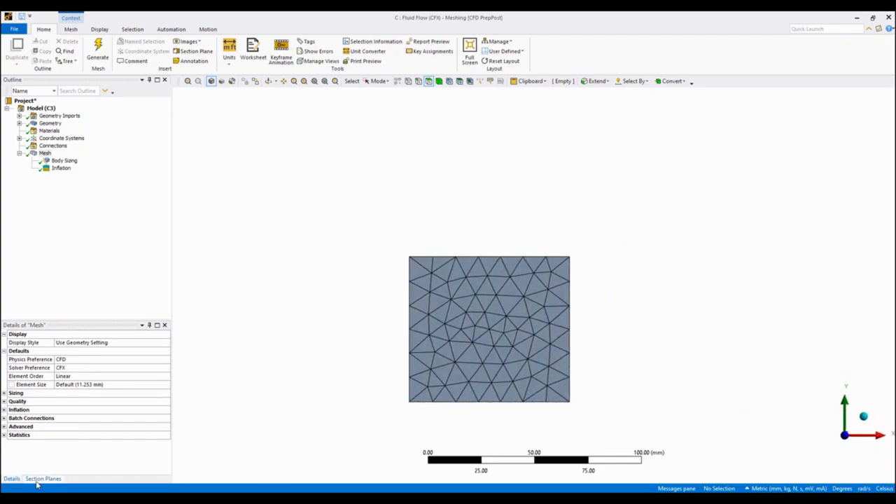
Create a section plane cutting lengthwise through the enclosure to show the mesh around the wire cavity.
left_click(37, 479)
left_click(16, 337)
left_click_drag(514, 214, 500, 464)
middle_click_drag(388, 386, 238, 366)
scroll(599, 331, "up", 9)
middle_click_drag(662, 340, 643, 334)
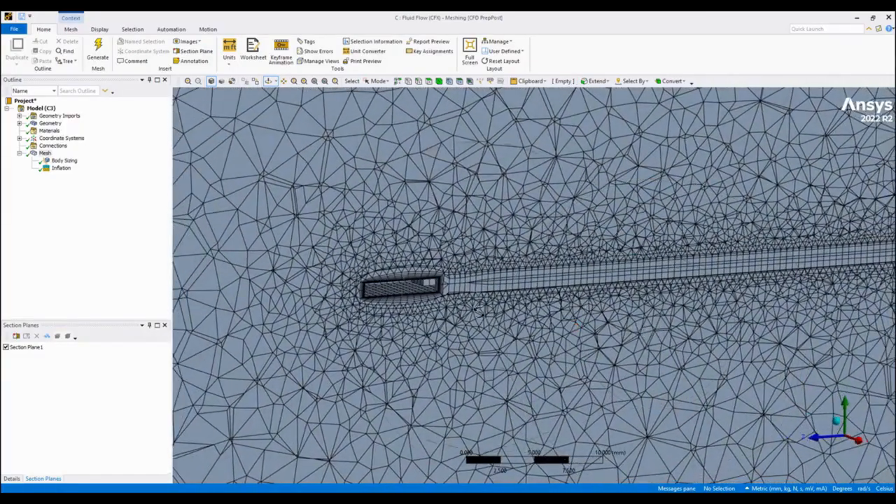
Shift the section plane to cut through the pad and wire cavity, and examine the inflation layers there.
left_click(31, 348)
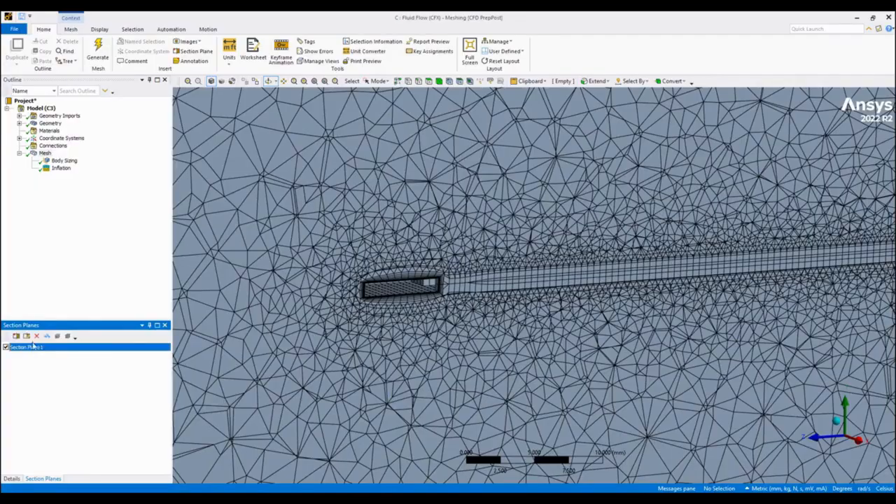
left_click(26, 336)
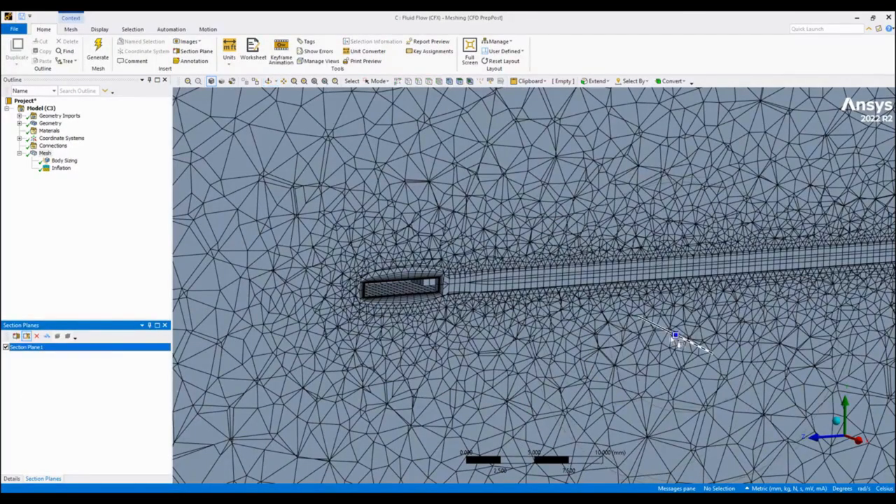
left_click_drag(677, 336, 667, 340)
middle_click_drag(506, 282, 452, 263)
right_click_drag(451, 279, 453, 279)
middle_click_drag(508, 296, 480, 283)
scroll(823, 310, "down", 5)
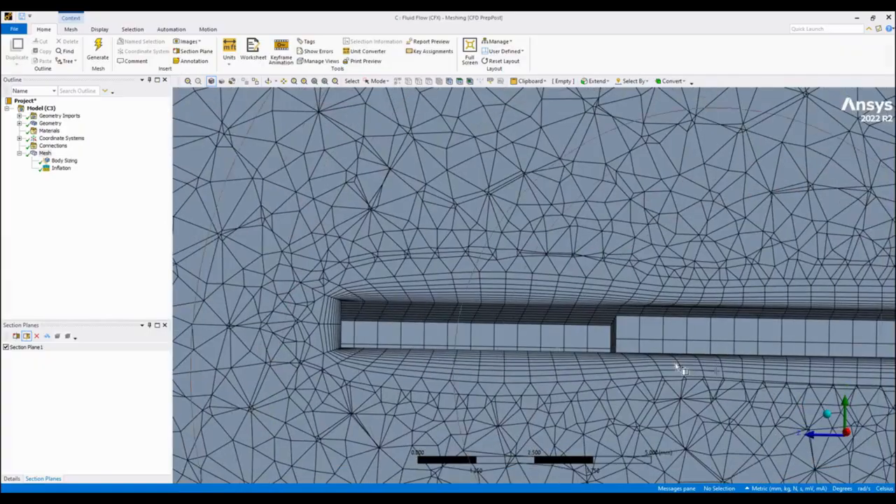
scroll(647, 293, "down", 3)
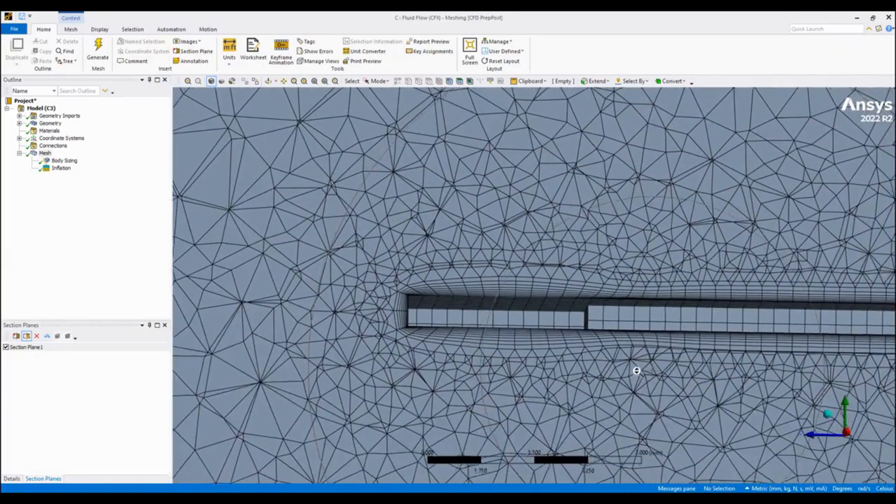
Turn off the section plane to show the complete enclosure mesh again.
left_click(5, 347)
middle_click_drag(408, 306, 546, 306)
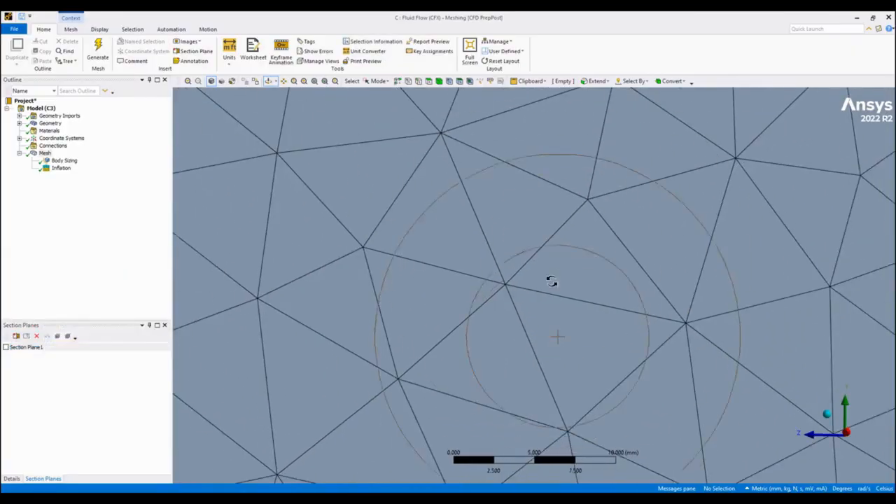
scroll(592, 350, "down", 10)
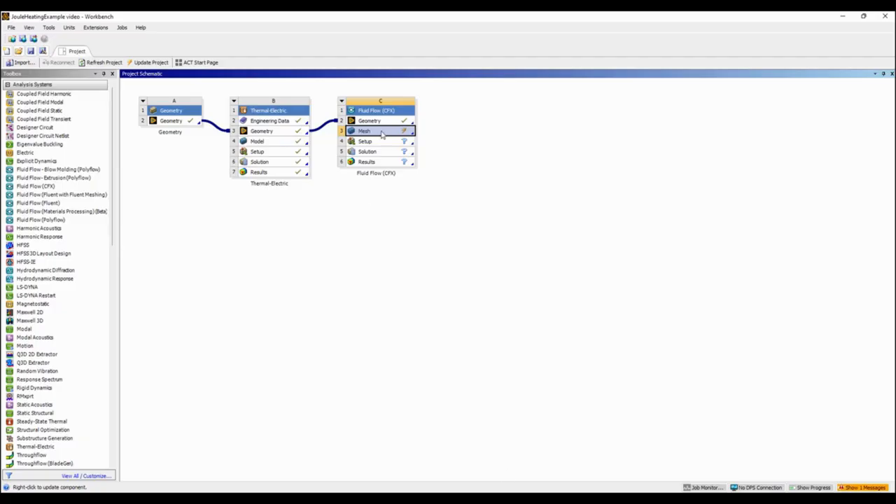
Switch to Workbench, update the mesh of the Fluid Flow (CFX) system and open its Setup in CFX-Pre.
right_click(382, 134)
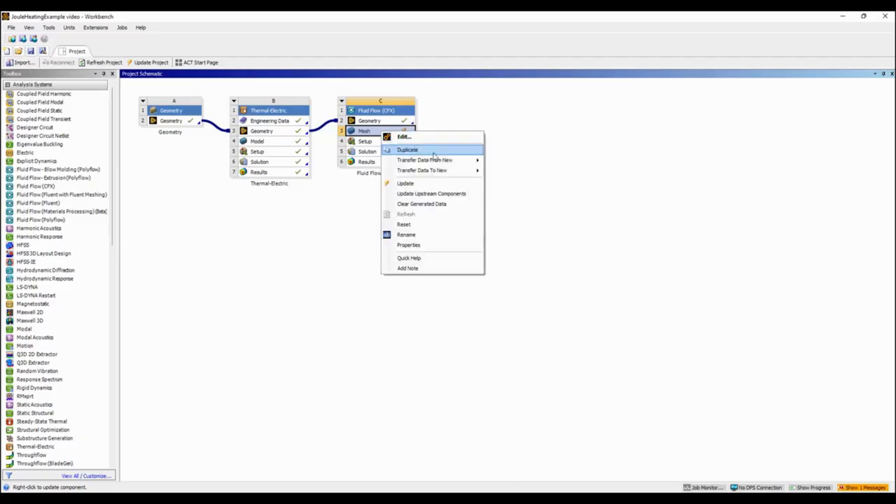
left_click(445, 182)
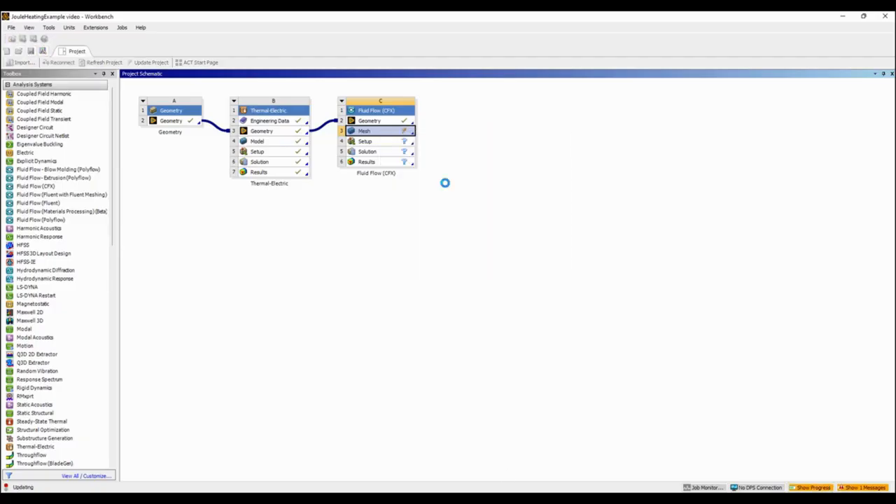
double_click(386, 143)
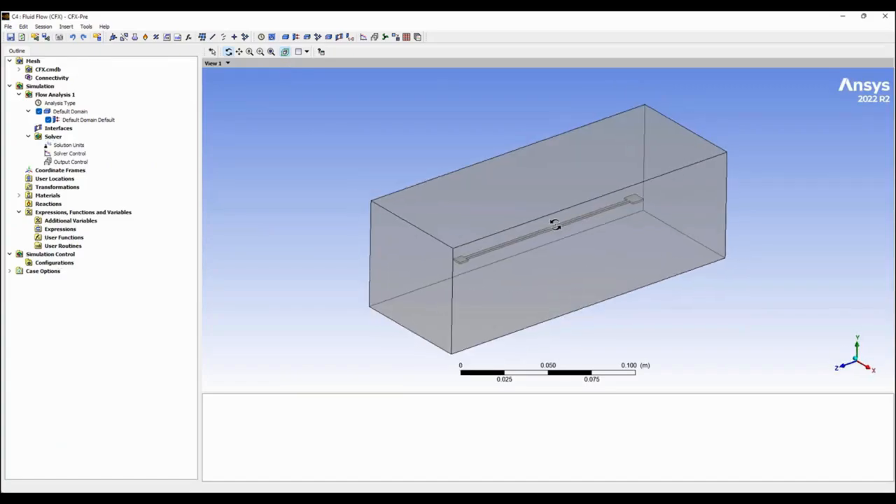
left_click_drag(604, 397, 604, 417)
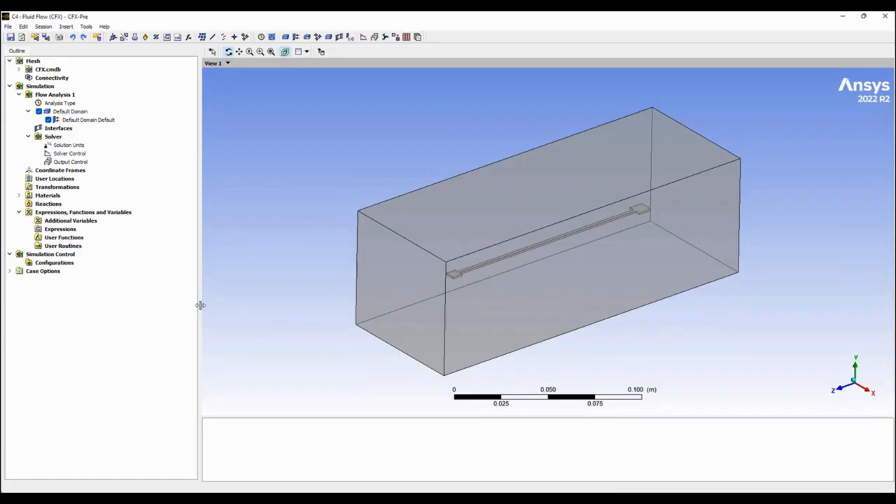
left_click_drag(200, 305, 160, 301)
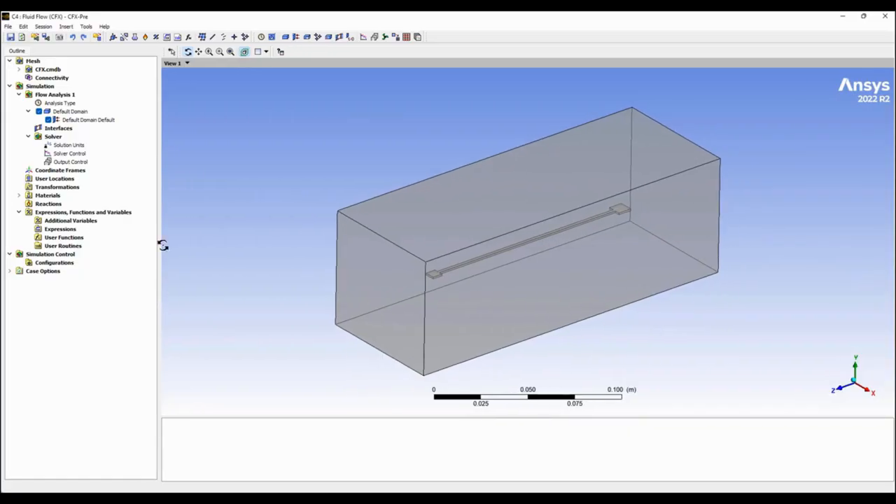
right_click(53, 94)
right_click(40, 86)
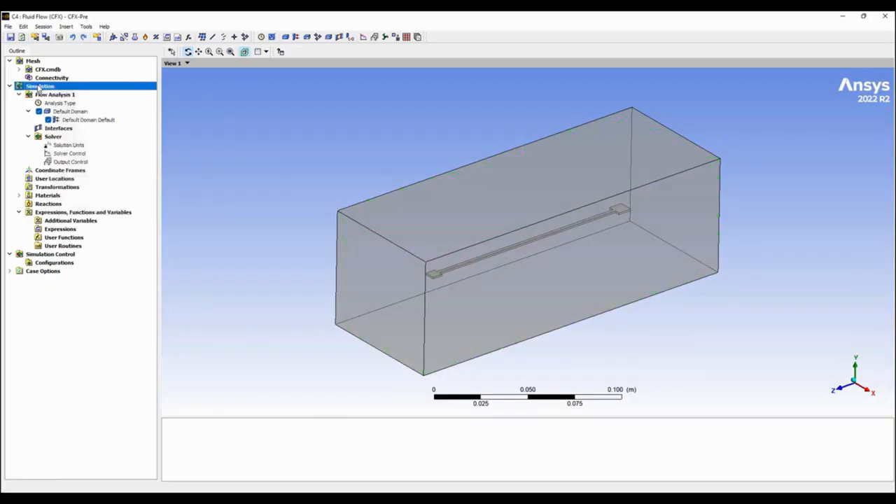
left_click(282, 125)
mouse_move(474, 221)
left_mouse_down()
mouse_move(480, 201)
mouse_move(486, 224)
mouse_move(458, 214)
left_mouse_up()
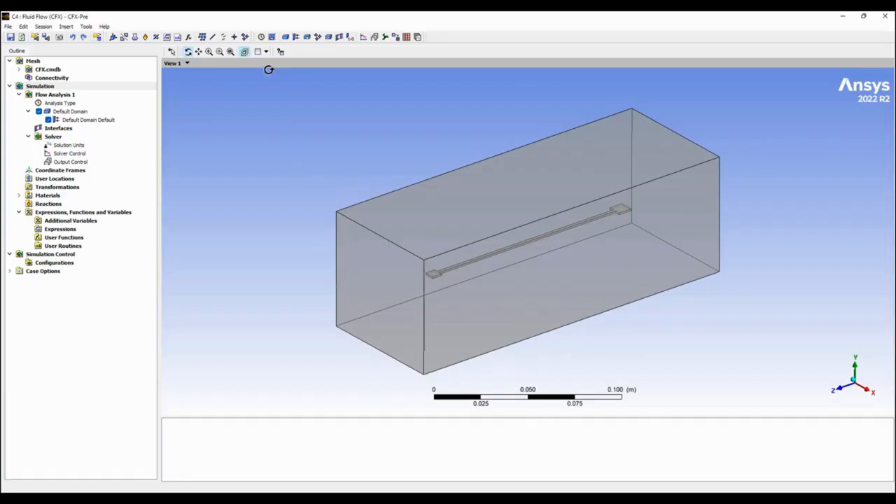
Insert a domain named Wire in Flow Analysis 1 and set its type to Solid Domain.
right_click(53, 96)
mouse_move(109, 98)
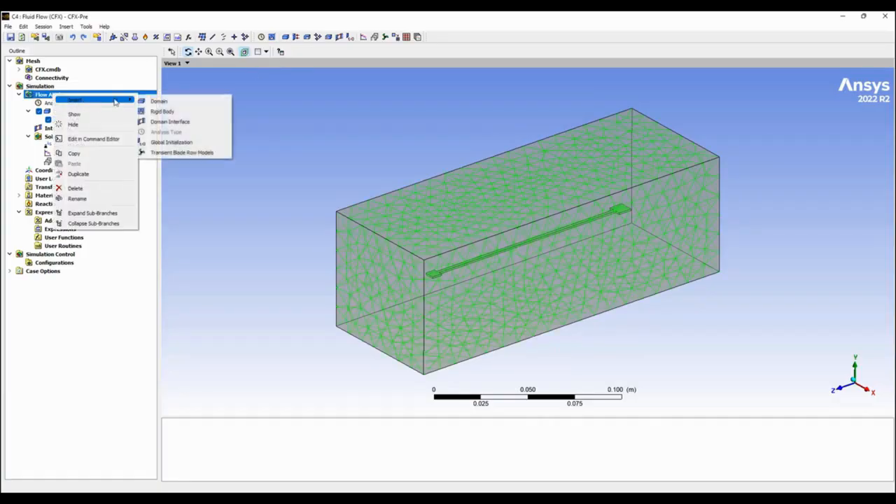
left_click(158, 99)
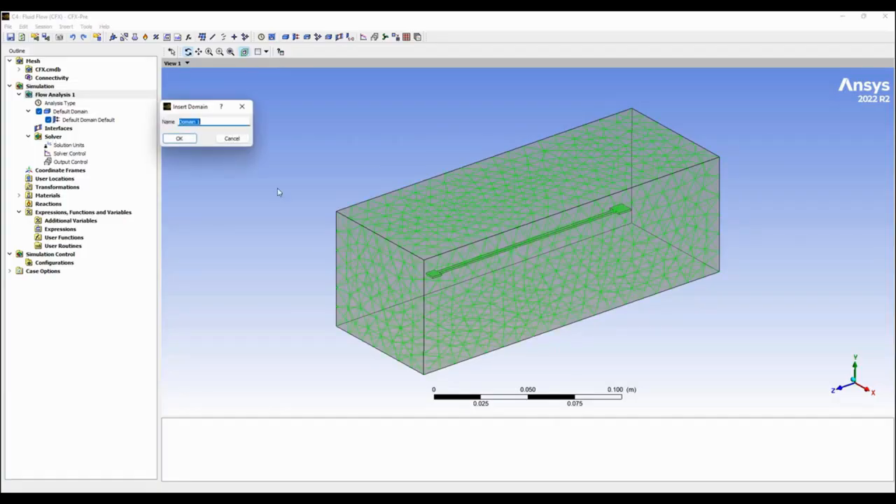
type("Wire")
left_click(195, 139)
left_click(130, 103)
left_click(91, 140)
Try to assign the wire body as the location of the Wire domain.
left_click(130, 92)
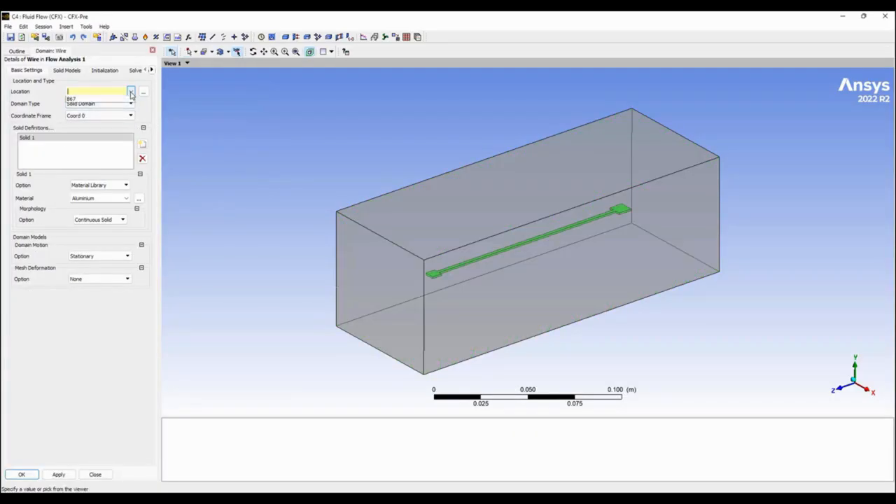
left_click(451, 274)
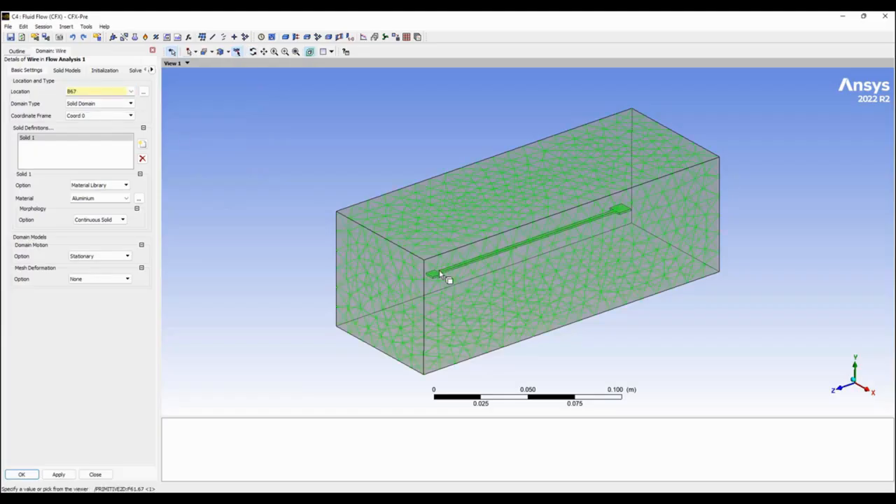
left_click(130, 92)
left_click(113, 108)
left_click(130, 92)
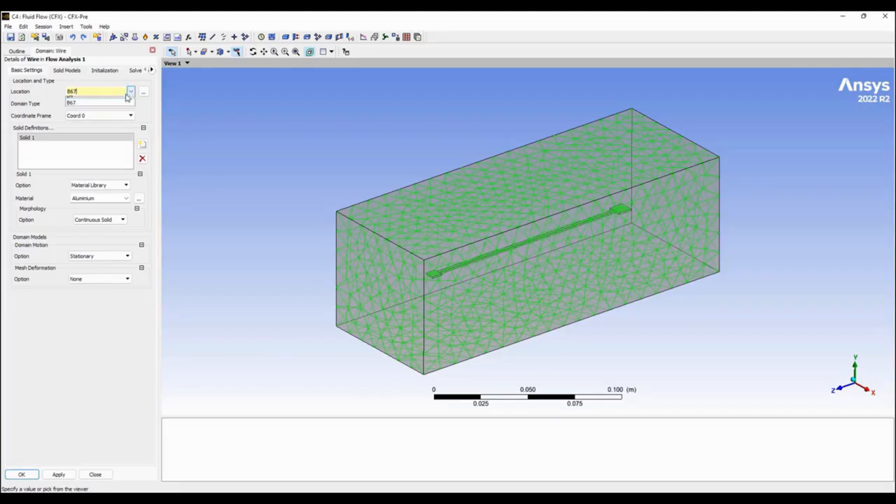
left_click(102, 106)
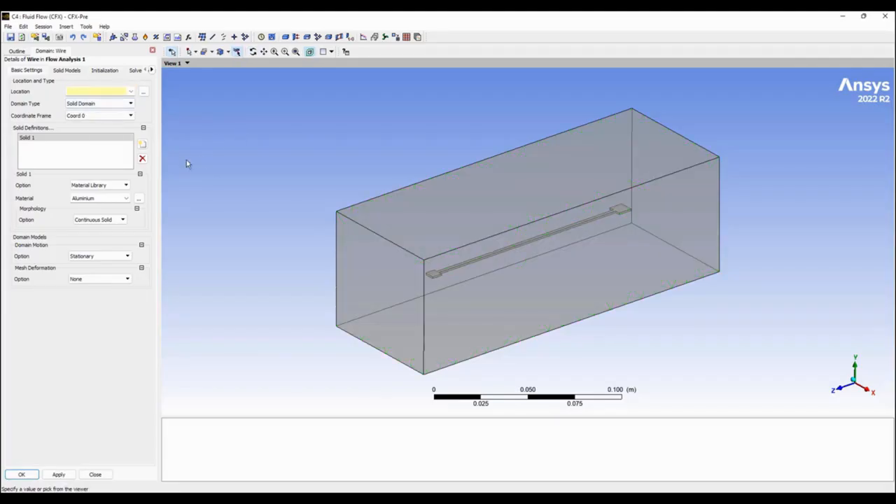
Enable the electromagnetic model for the Wire domain, with Electric Potential as the electric field model.
left_click(65, 71)
left_click(25, 131)
left_click(94, 147)
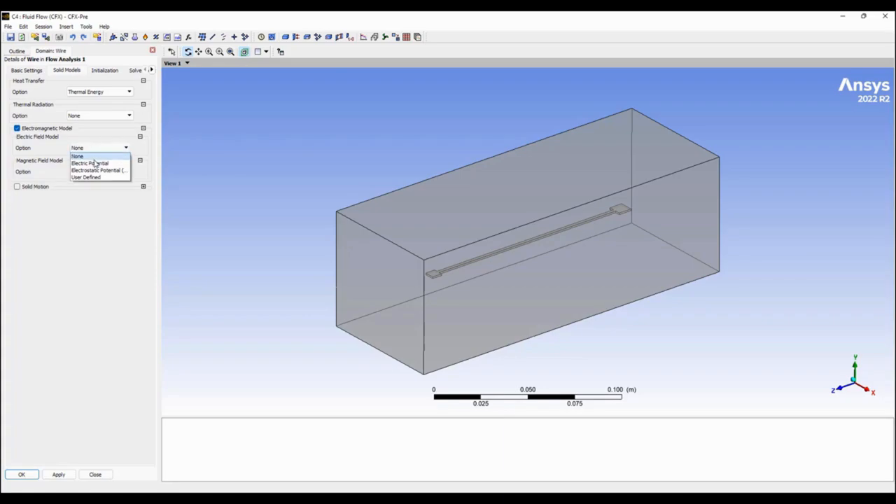
left_click(96, 163)
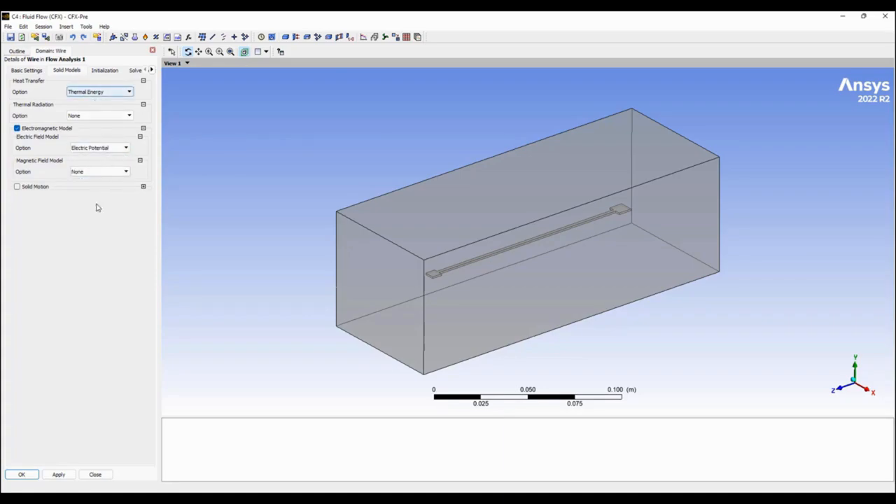
left_click(22, 474)
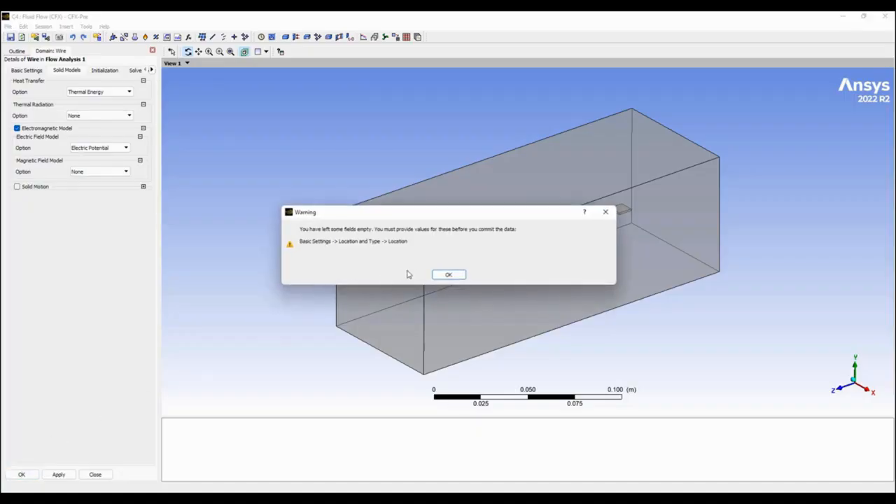
left_click(448, 274)
Set the location of the Wire domain to body B4 and accept the domain definition.
left_click(27, 71)
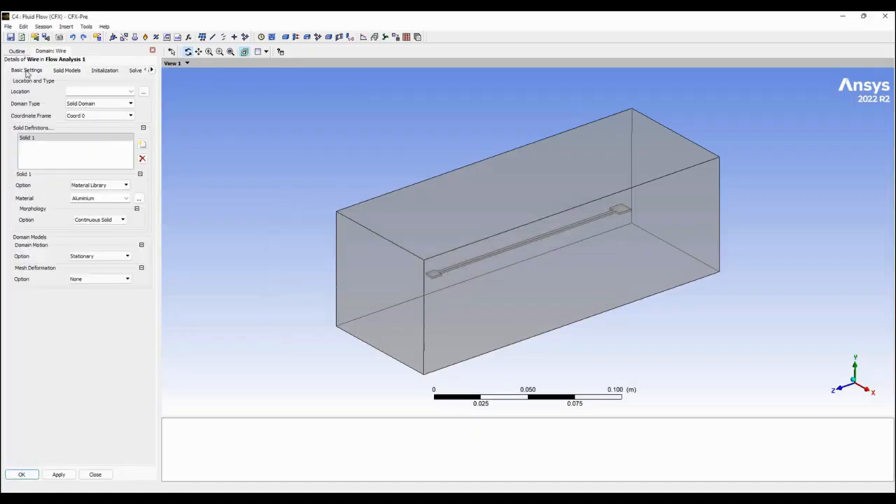
left_click(121, 91)
left_click(130, 92)
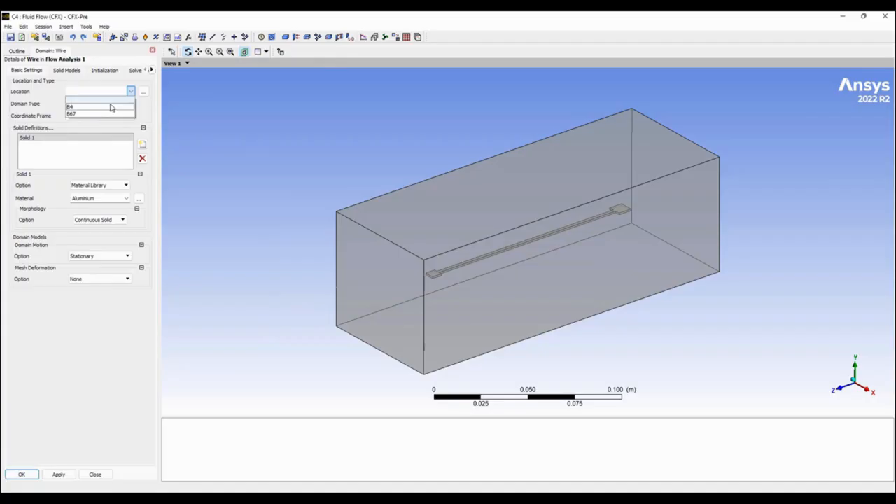
left_click(96, 111)
left_click(91, 396)
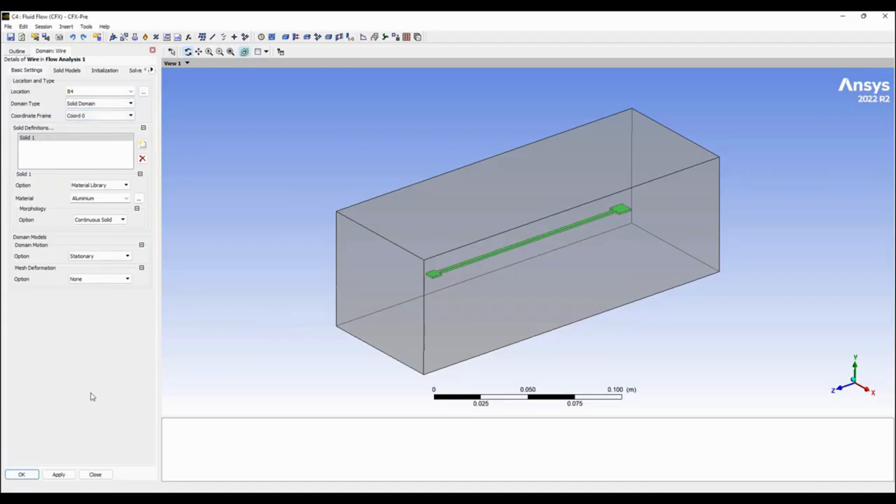
left_click(22, 475)
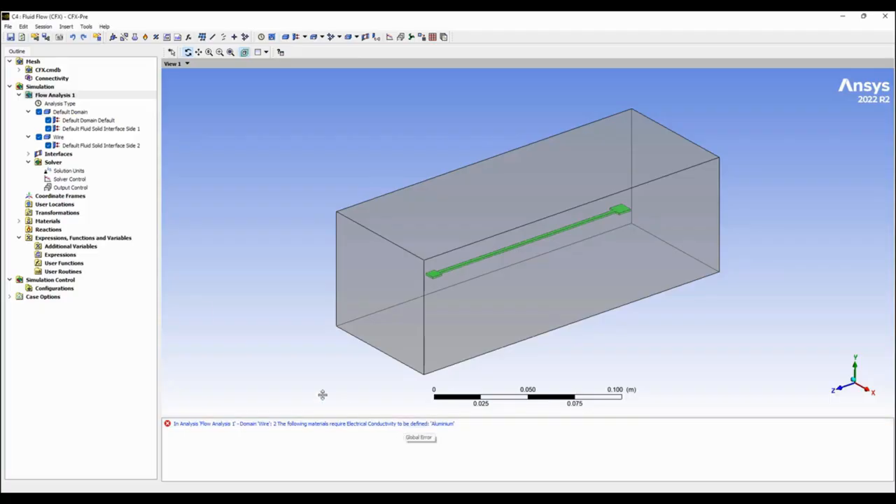
left_click(19, 221)
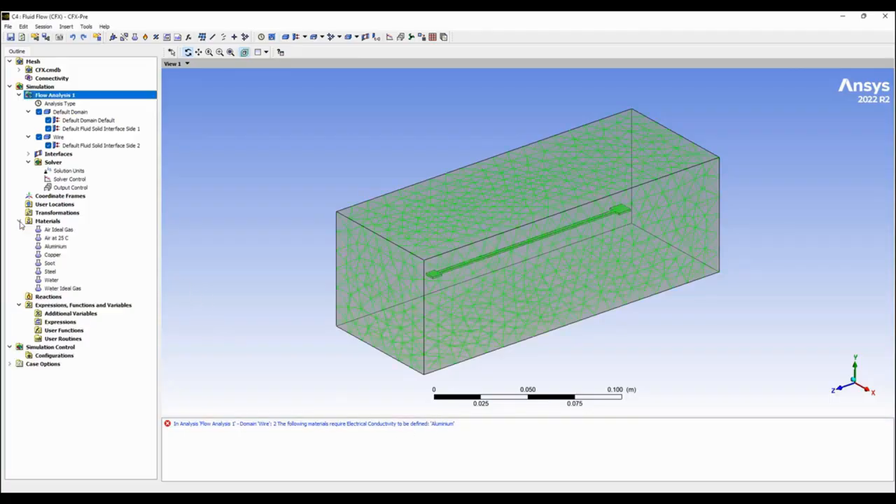
right_click(50, 224)
mouse_move(76, 233)
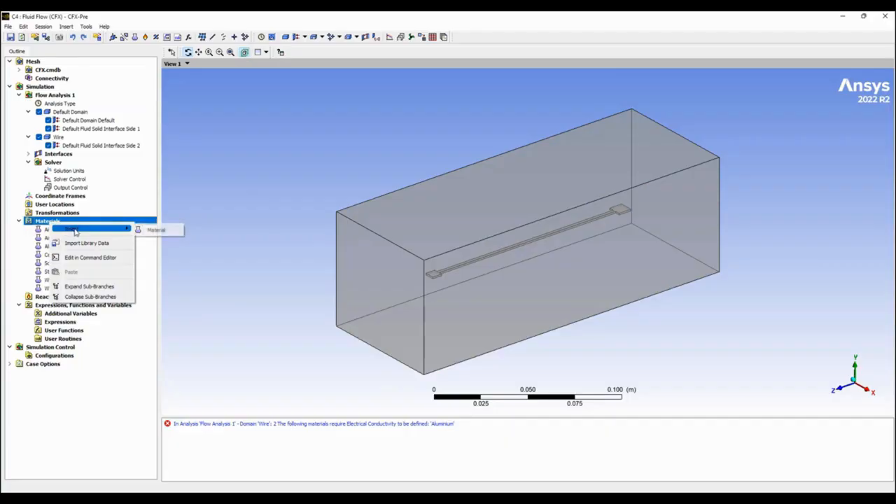
left_click(82, 244)
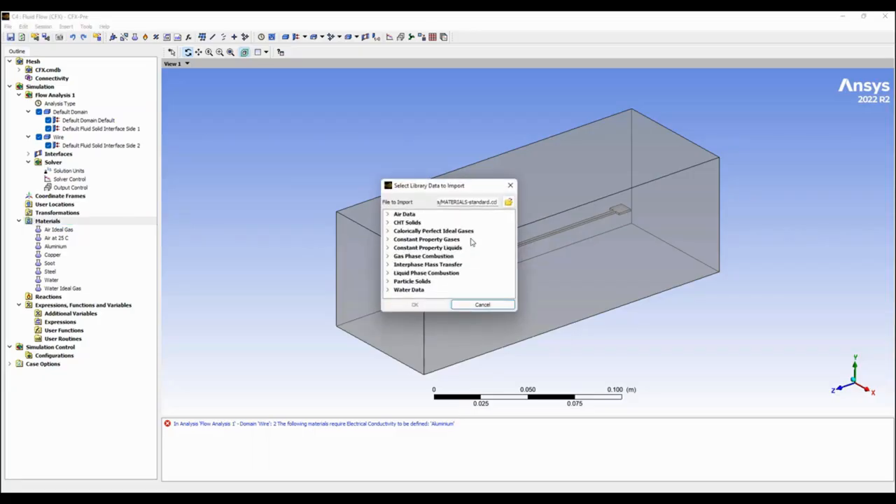
left_click(509, 203)
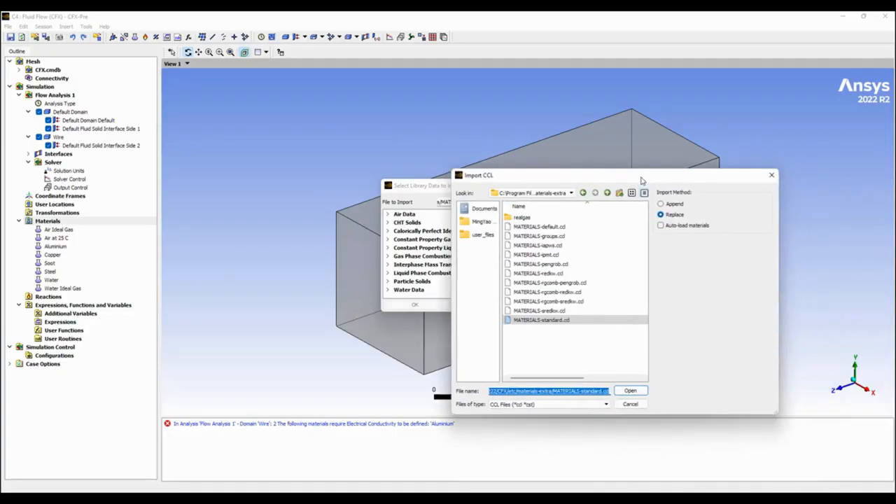
left_click_drag(685, 188, 649, 179)
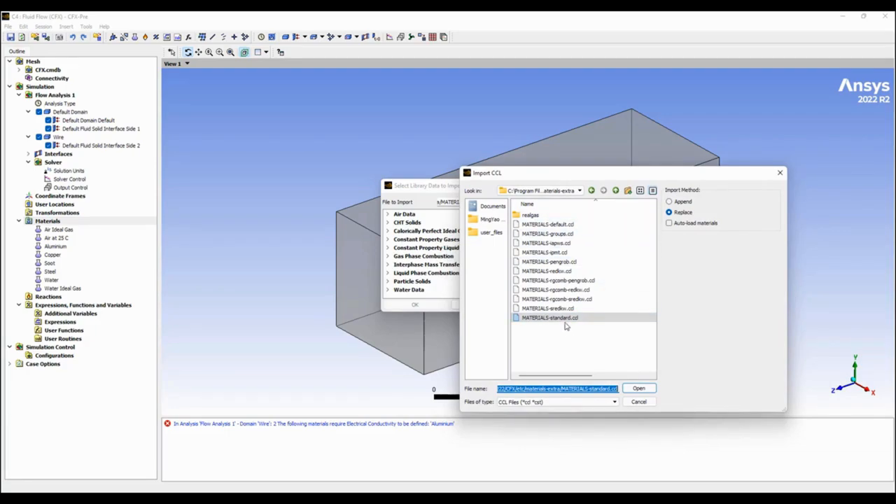
left_click(638, 403)
left_click(482, 305)
Insert a new material named Tungsten.
right_click(58, 222)
mouse_move(80, 230)
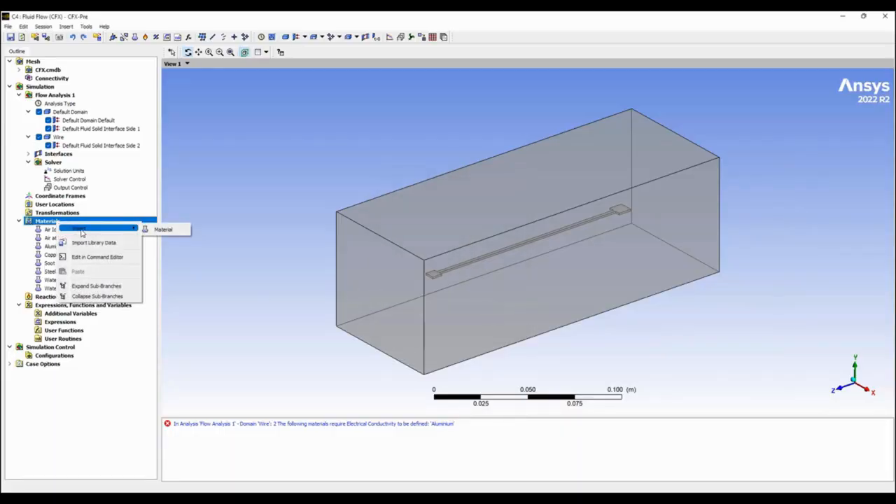
left_click(162, 229)
type("Tri")
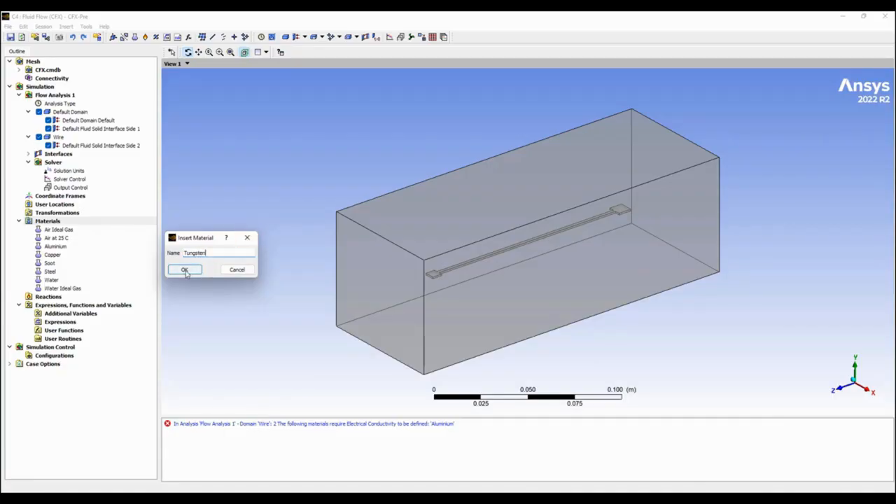
left_click(184, 270)
Keep Tungsten as a pure substance, enable its thermodynamic state and set it to Solid.
left_click(102, 84)
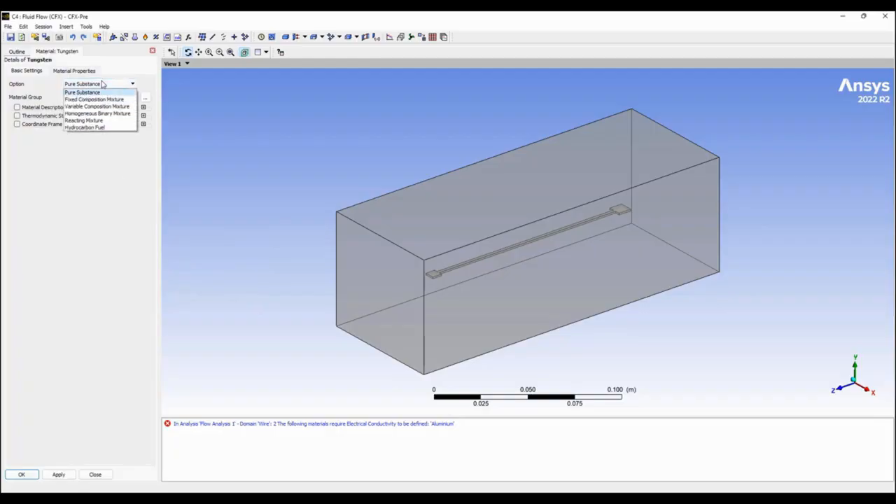
left_click(18, 115)
left_click(128, 127)
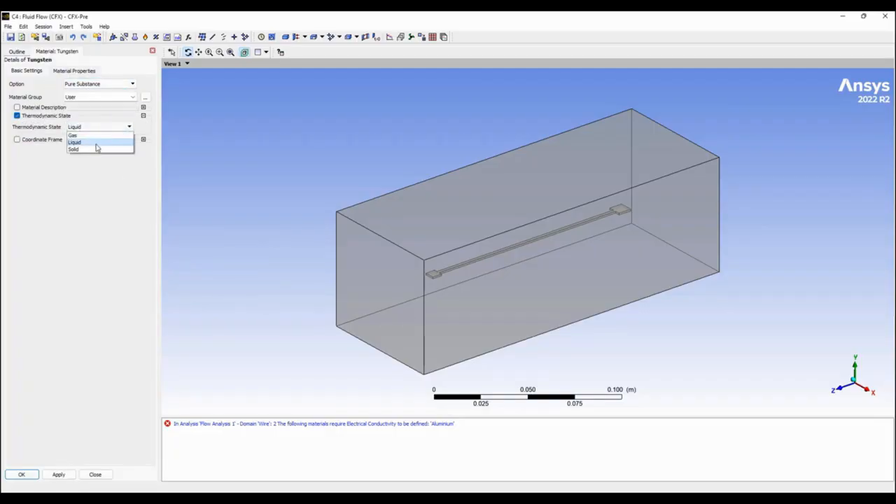
left_click(95, 150)
Open the material properties of Tungsten and the program's options.
left_click(62, 72)
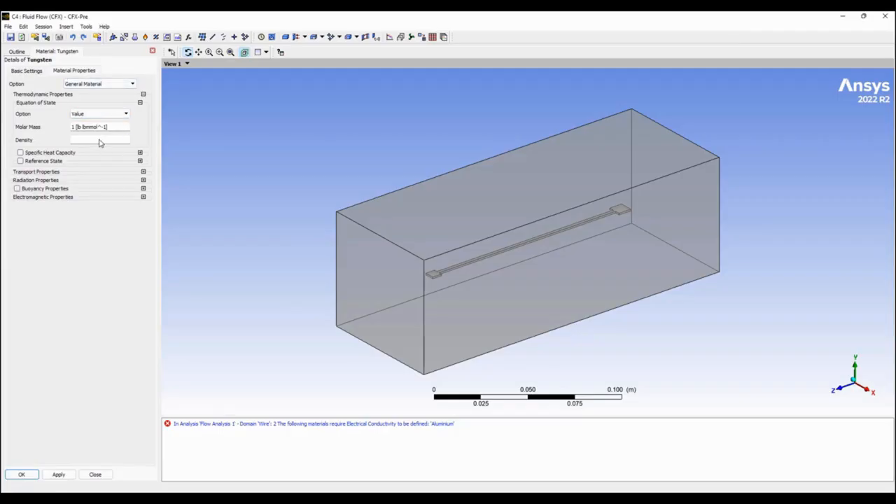
left_click(24, 27)
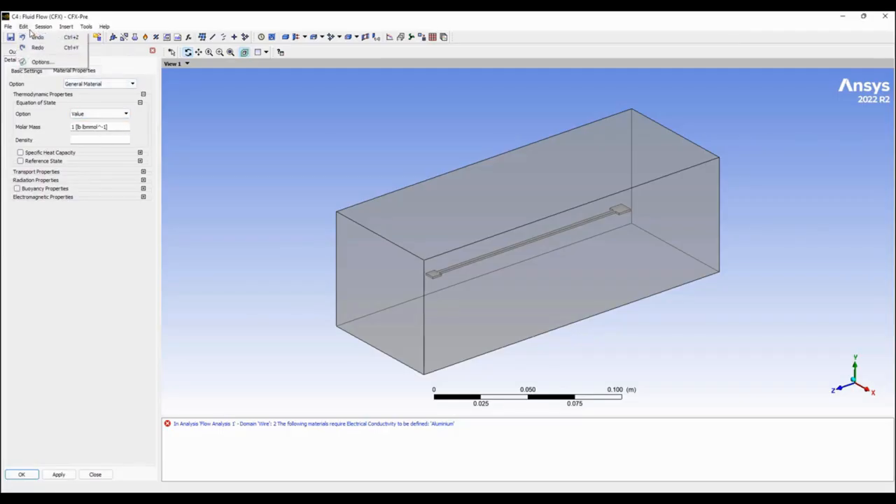
left_click(43, 62)
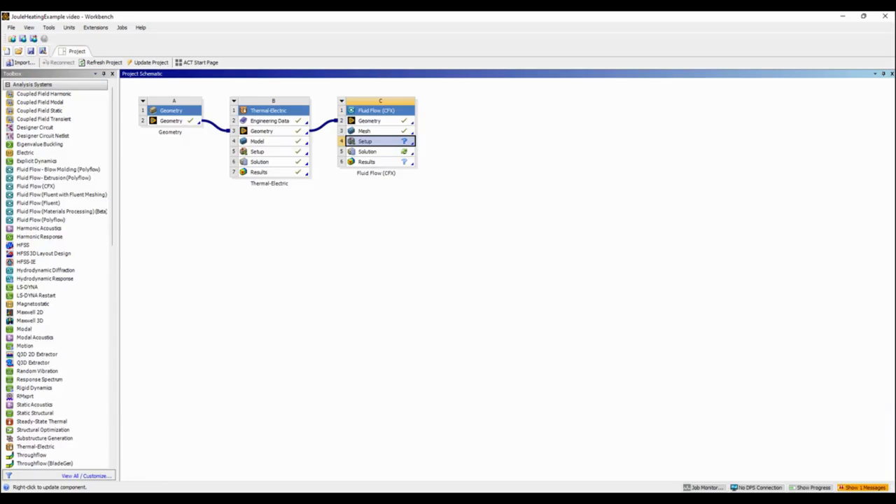
In Workbench, show the unfiltered properties of Tantalum alloy, Ta-10W in the Thermal-Electric system's Engineering Data.
double_click(283, 124)
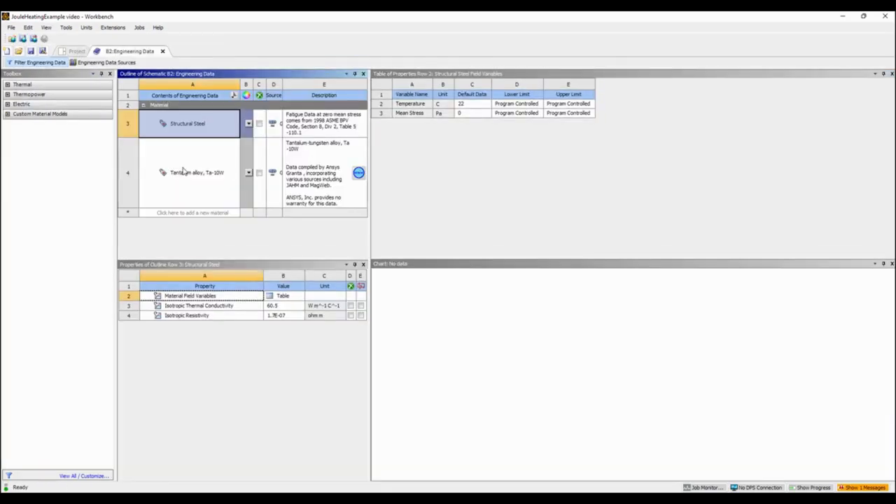
left_click(184, 171)
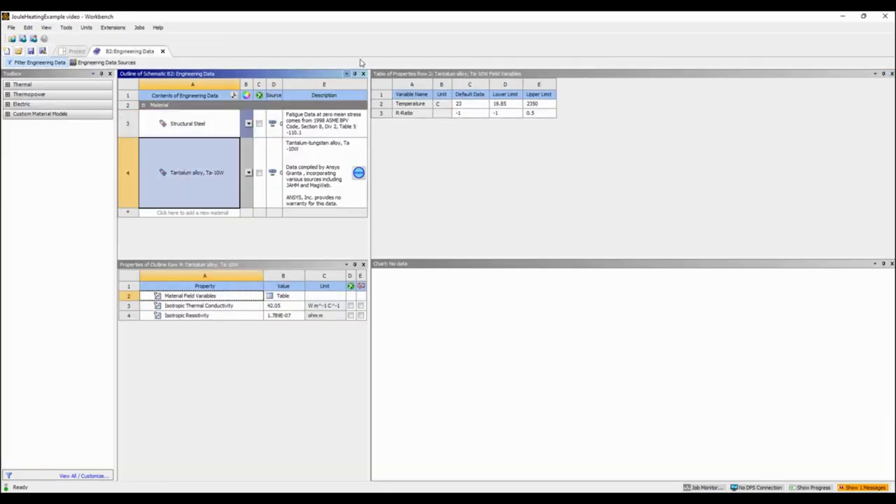
left_click(51, 63)
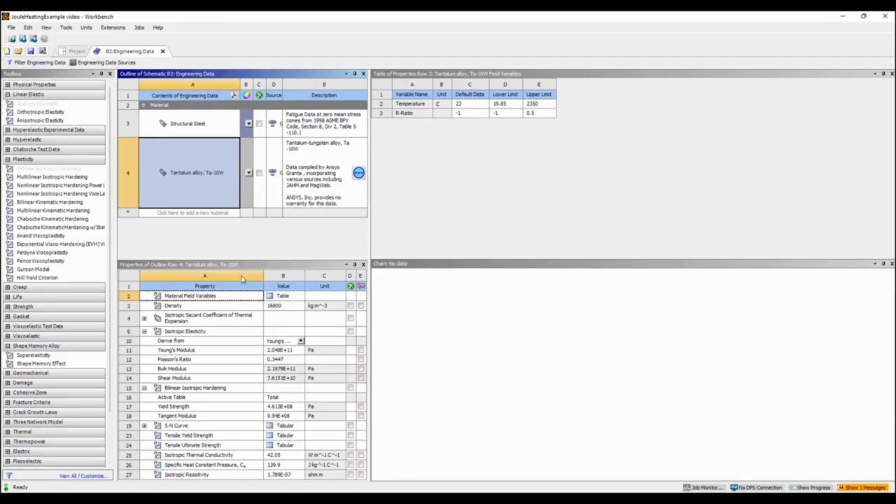
Copy the density of Tantalum alloy, Ta-10W from Workbench and set Tungsten's density in CFX-Pre to 16800 kg m^-3.
left_click(39, 63)
left_click(39, 63)
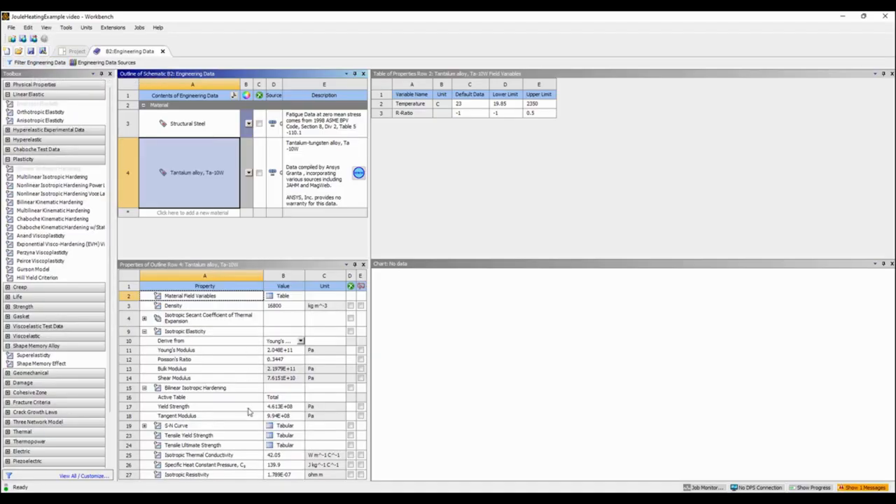
left_click(286, 308)
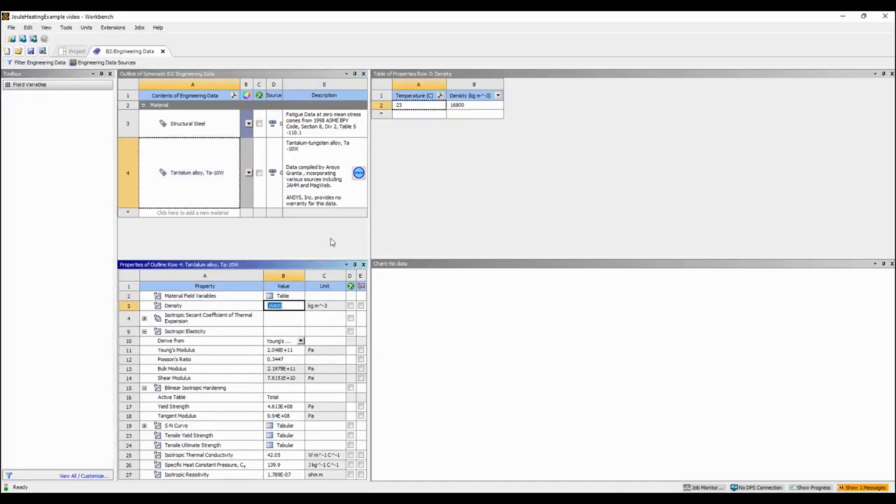
left_click_drag(388, 15, 586, 94)
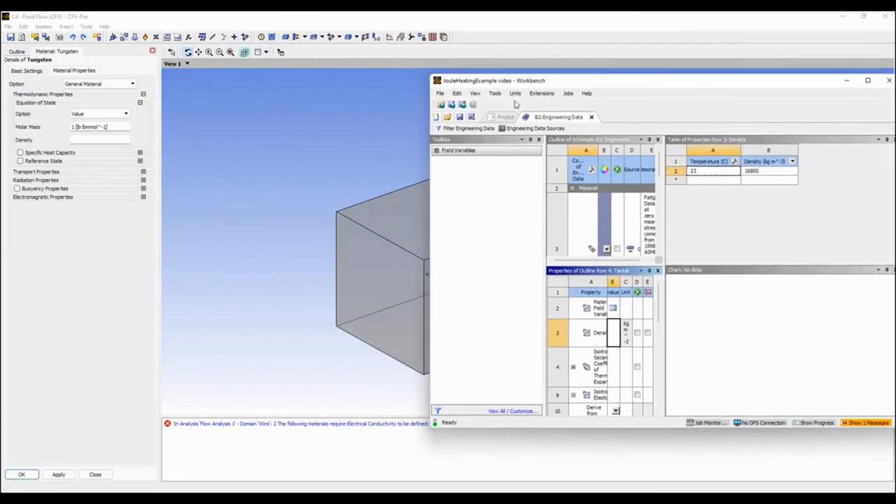
left_click(86, 143)
left_click(126, 140)
left_click(123, 148)
type("0.606938 [lb in^-3]")
Enable Tungsten's specific heat capacity and set it to 140 J kg^-1 K^-1, based on the tantalum alloy's value in Workbench.
left_click(19, 153)
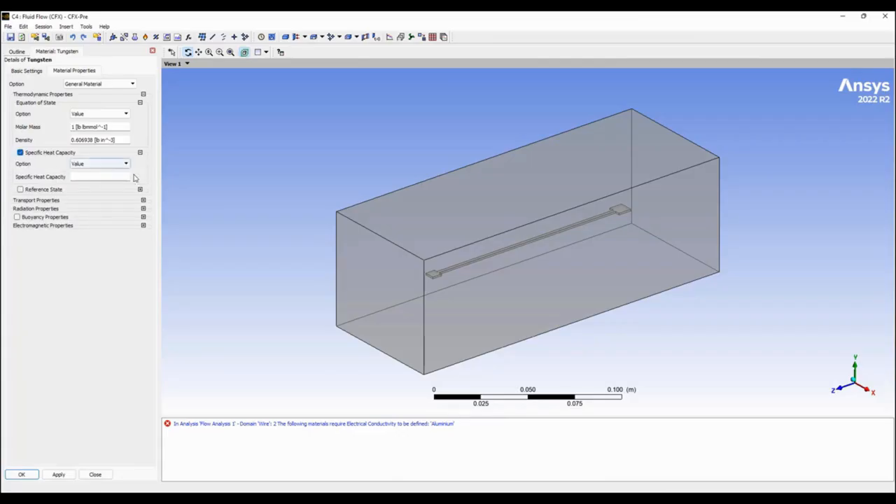
key("alt+Tab")
left_click_drag(662, 254, 801, 257)
scroll(686, 357, "down", 4)
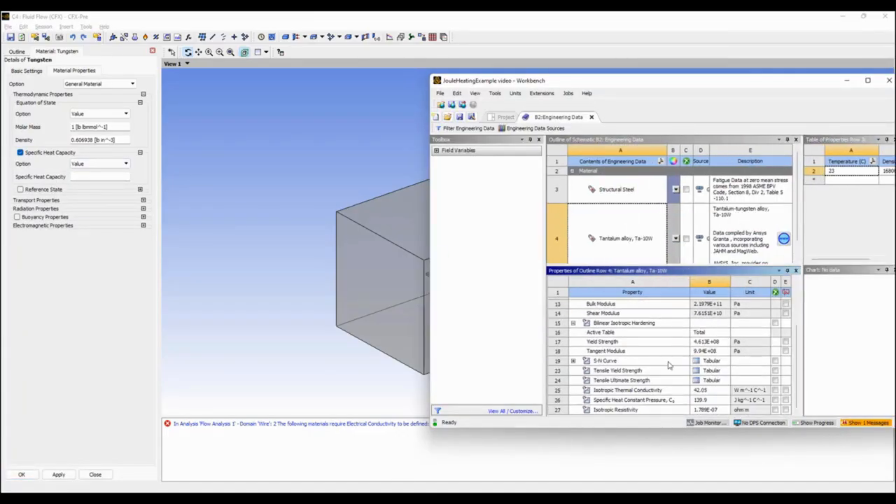
left_click(645, 401)
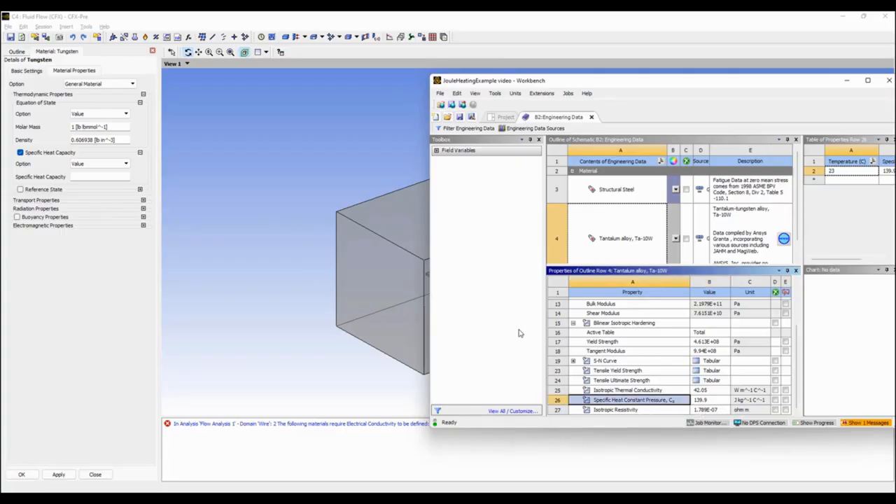
left_click(99, 183)
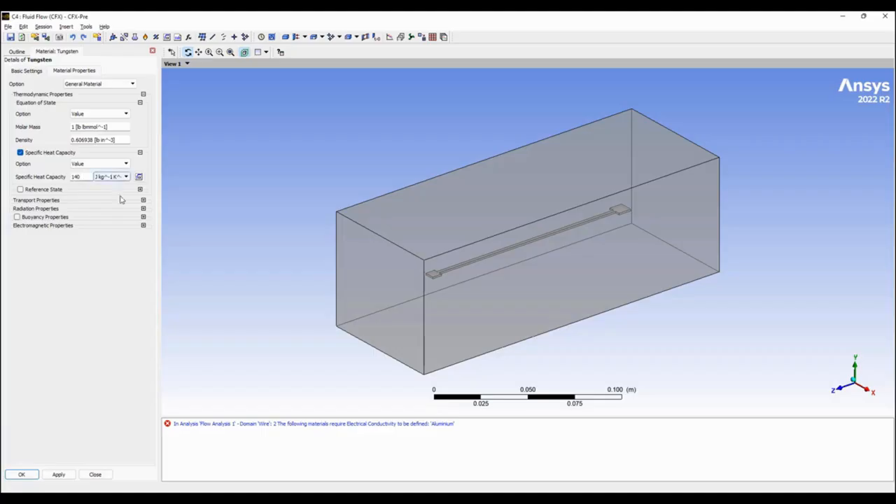
left_click(132, 283)
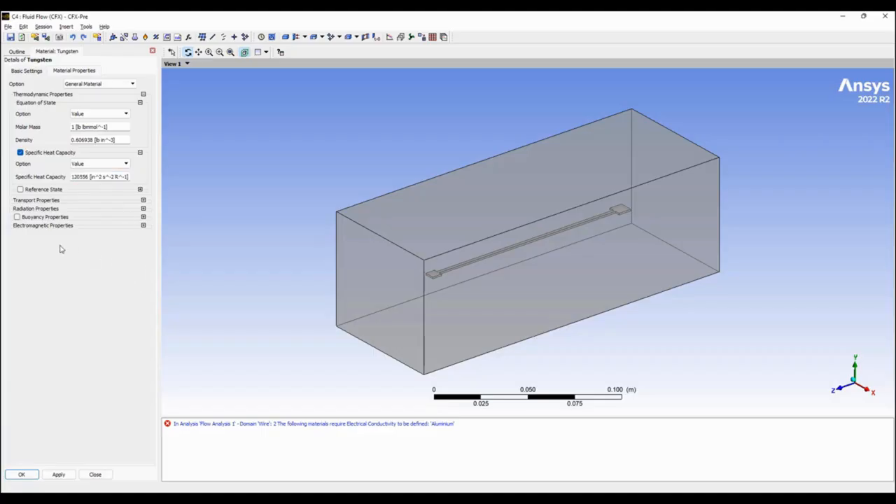
Enable Tungsten's thermal conductivity and set it to about 42 W m^-1 K^-1, based on the tantalum alloy's value in Workbench.
left_click(143, 200)
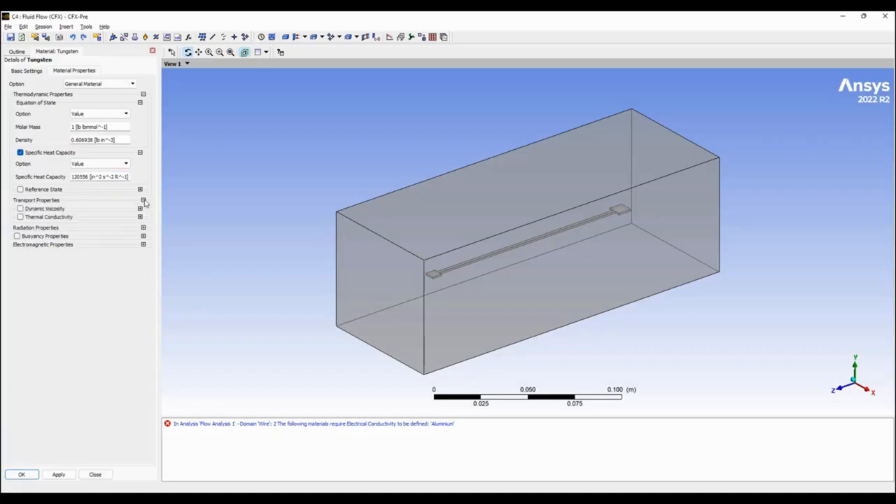
left_click(21, 217)
key("alt+Tab")
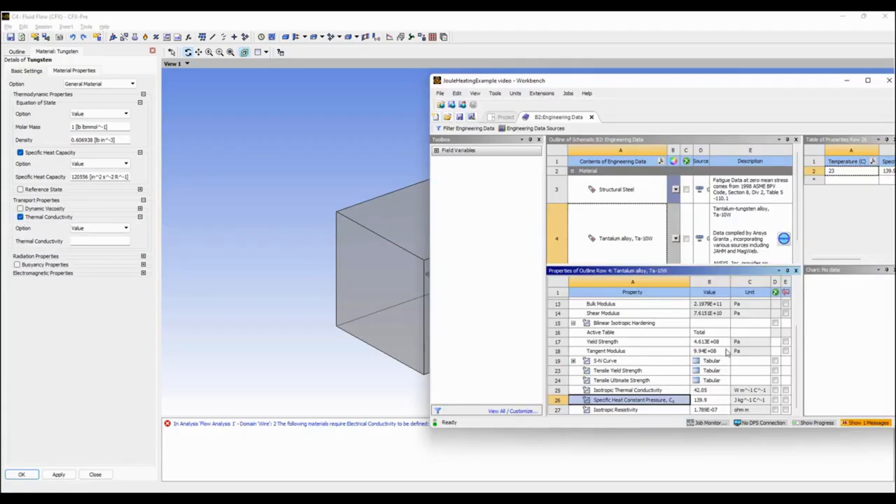
left_click(649, 411)
left_click(645, 392)
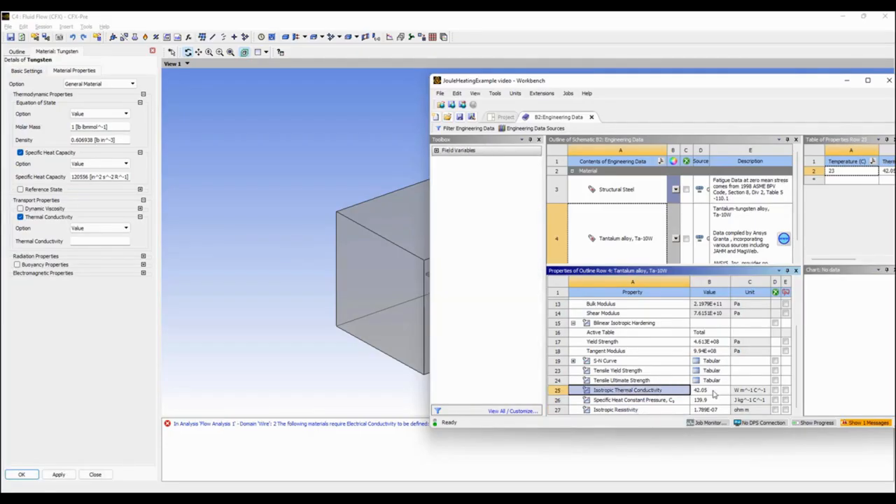
left_click(80, 243)
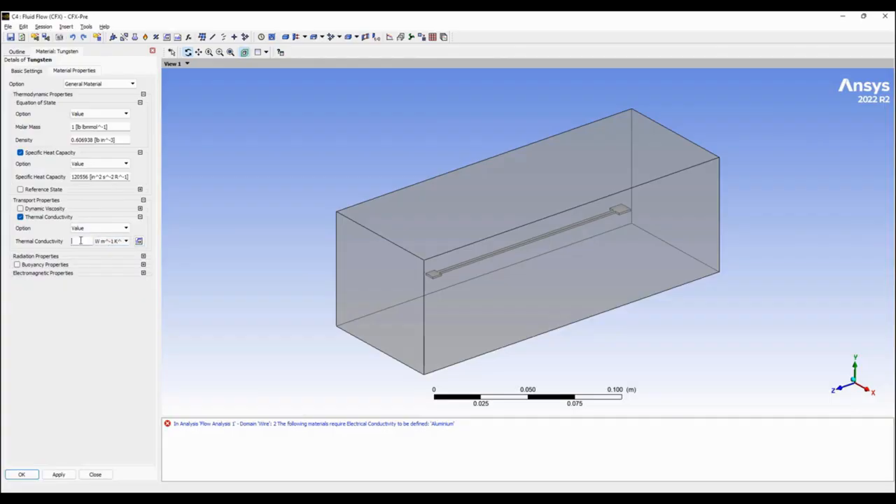
left_click(75, 291)
Enable Tungsten's electrical conductivity and copy the tantalum alloy's isotropic resistivity from Workbench for it.
left_click(142, 273)
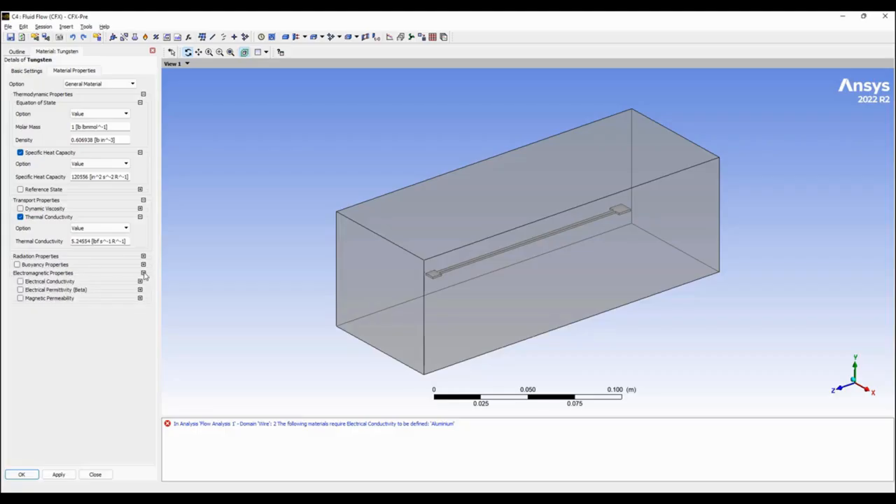
left_click(20, 281)
key("alt+Tab")
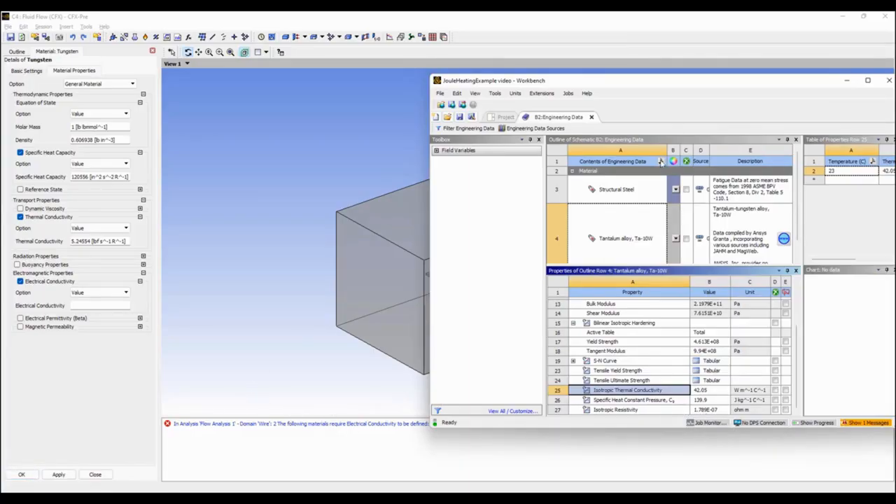
left_click(720, 410)
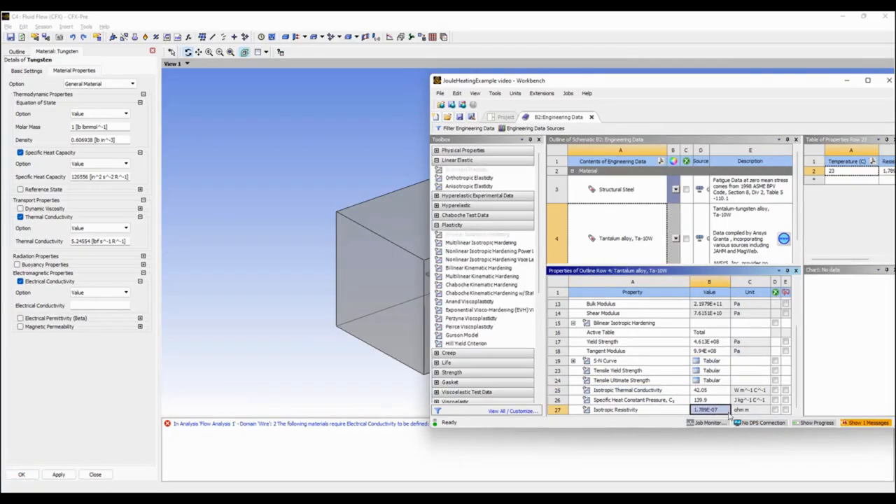
left_click(93, 307)
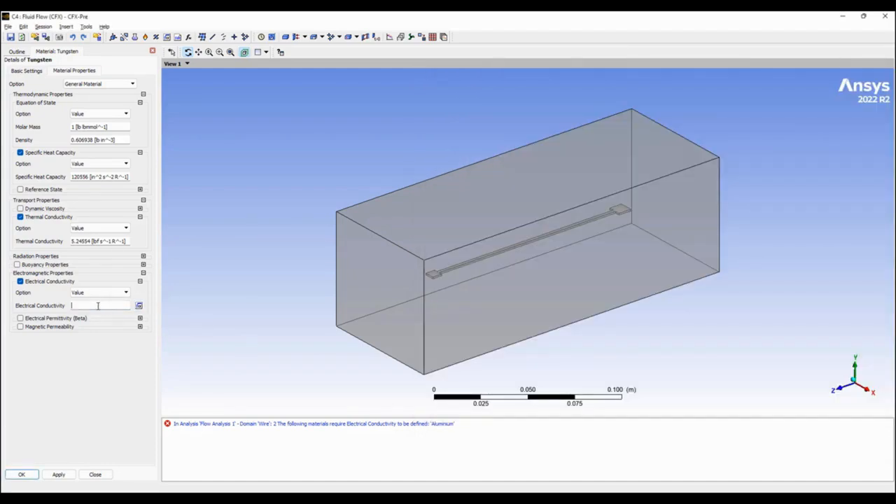
key("alt+Tab")
left_click(712, 411)
key("ctrl+c")
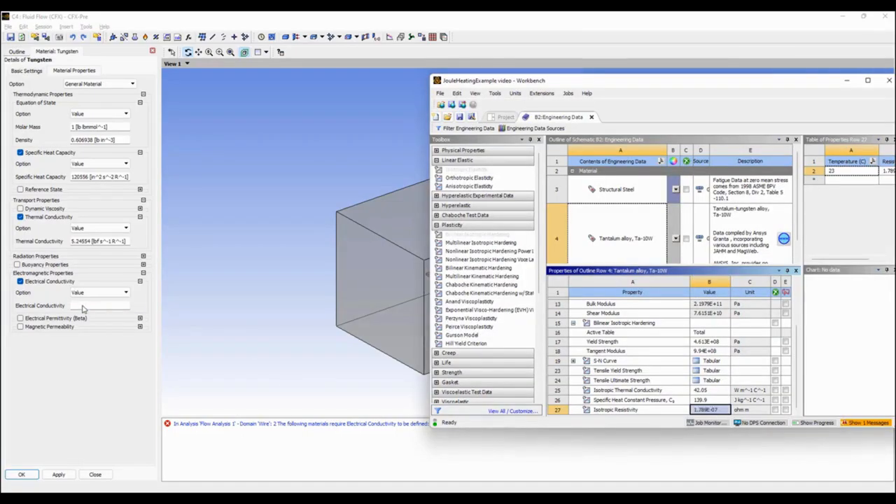
left_click(79, 306)
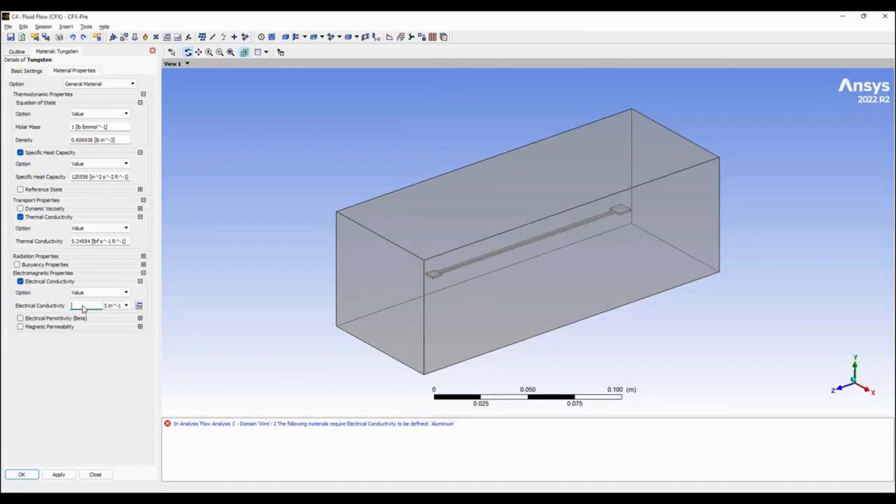
Enter the electrical conductivity as the expression 1/1.789E-07[ohm /m] and apply it to Tungsten.
left_click(139, 306)
type("1/")
key("ctrl+v")
left_click(59, 474)
Check the resistivity unit in Workbench, correct the electrical conductivity expression to 1/1.789E-07[ohm m] and confirm the Tungsten material.
key("alt+Tab")
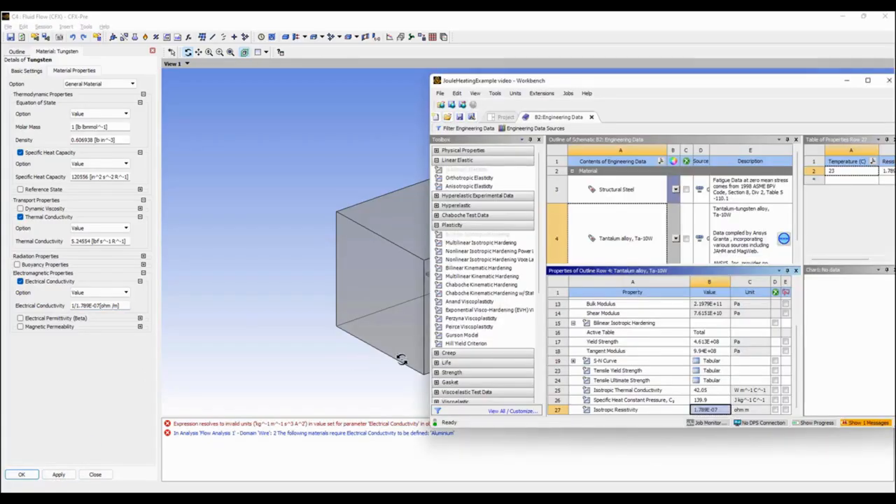
left_click(113, 308)
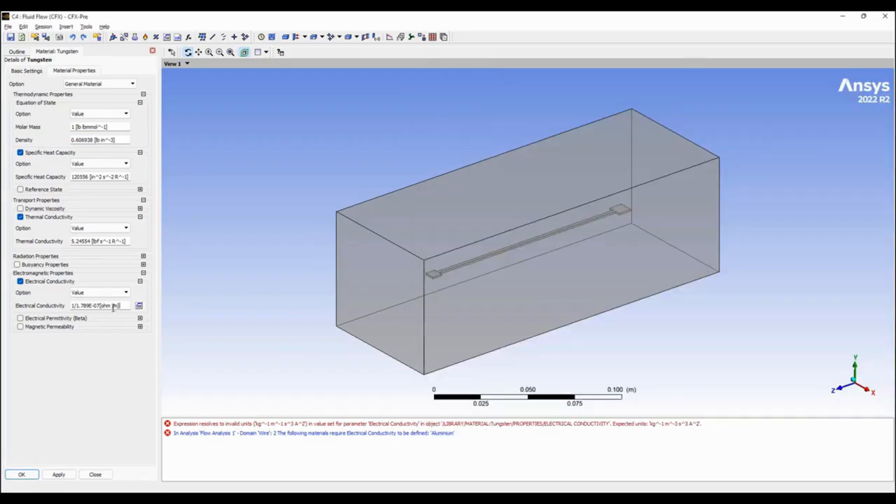
key("BackSpace")
left_click(61, 474)
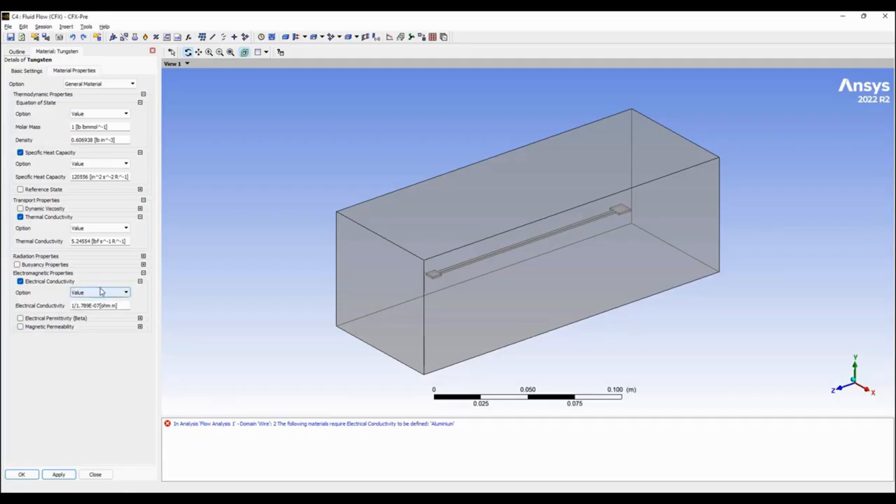
left_click(21, 475)
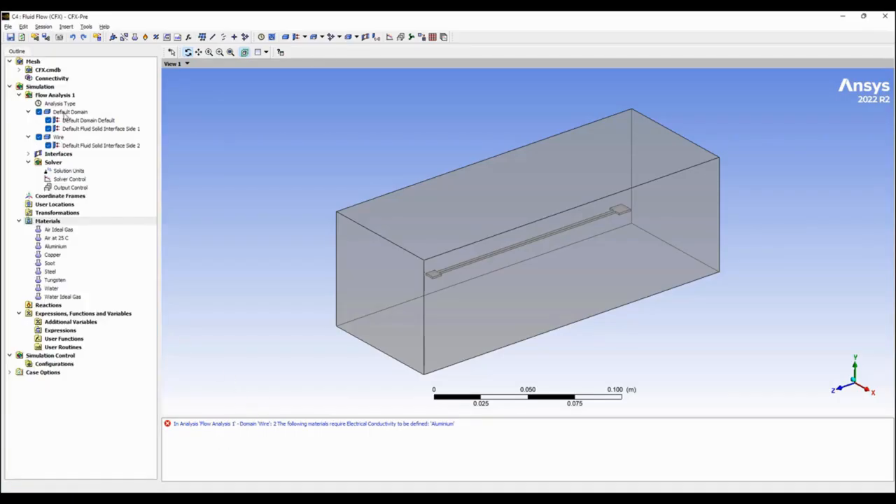
Assign the Tungsten material to the Wire domain.
double_click(58, 137)
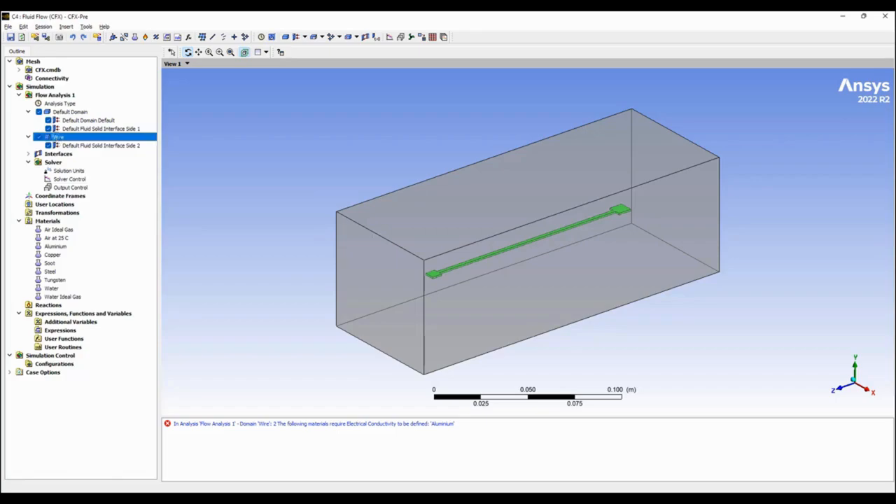
left_click(125, 200)
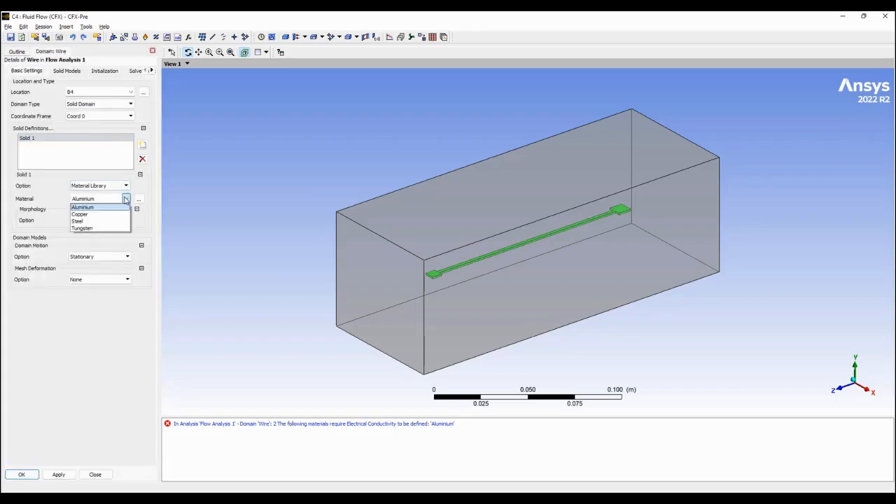
left_click(83, 228)
left_click(23, 475)
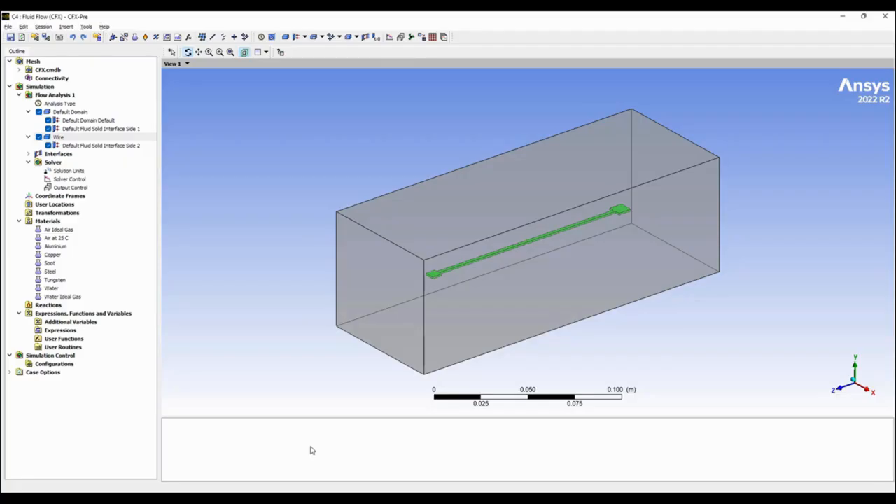
Set the heat transfer option of the Default Domain's fluid model to Thermal Energy.
double_click(78, 113)
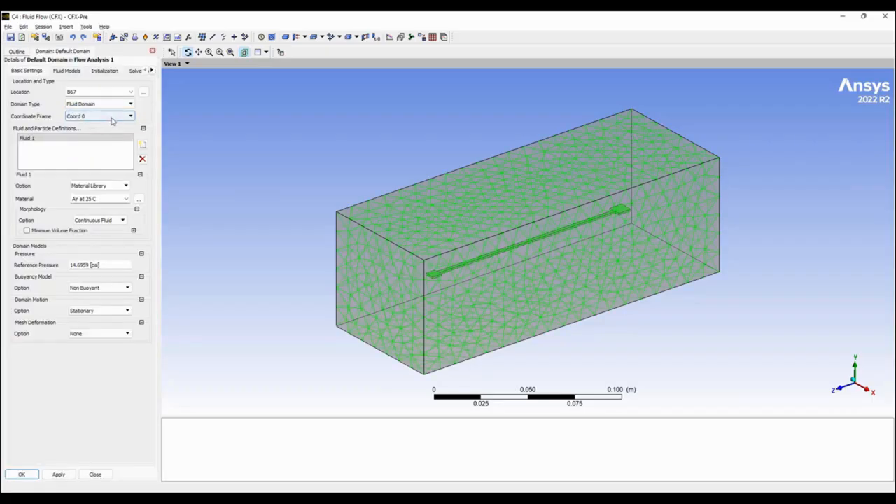
left_click(68, 71)
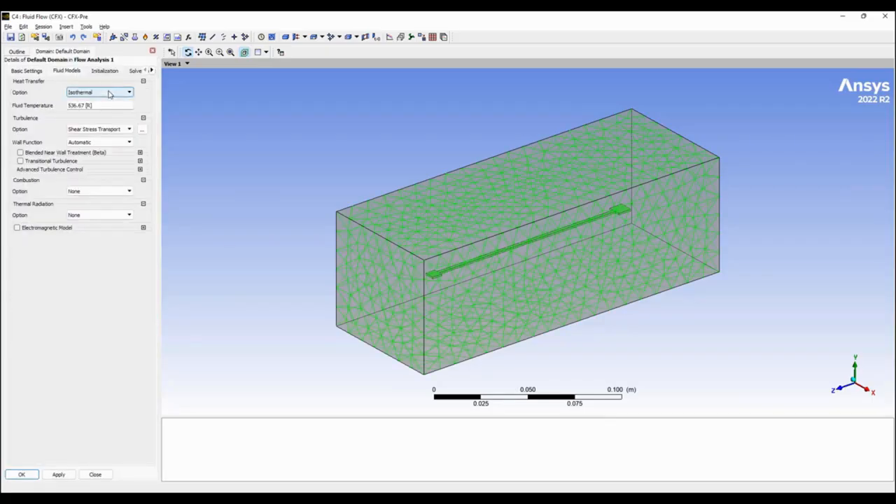
left_click(109, 93)
left_click(102, 115)
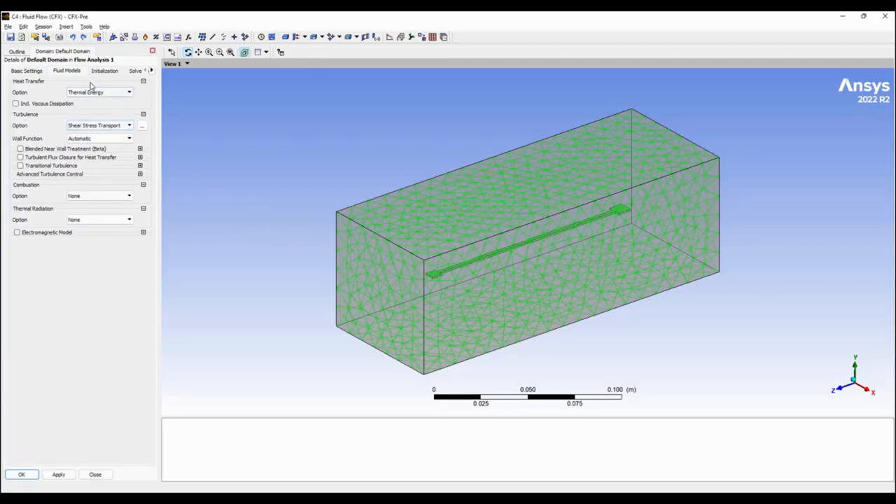
left_click(31, 474)
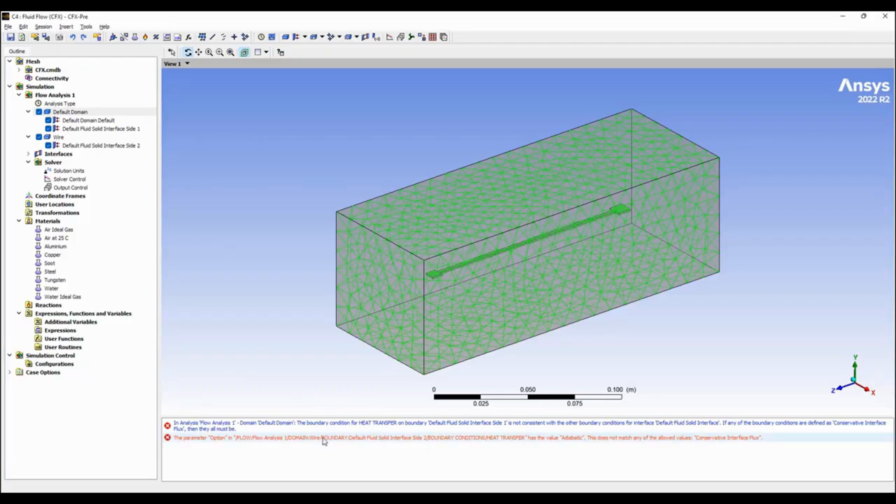
Set the heat transfer of Default Fluid Solid Interface Side 2 to Conservative Interface Flux, with Zero Flux for the electric field.
double_click(284, 440)
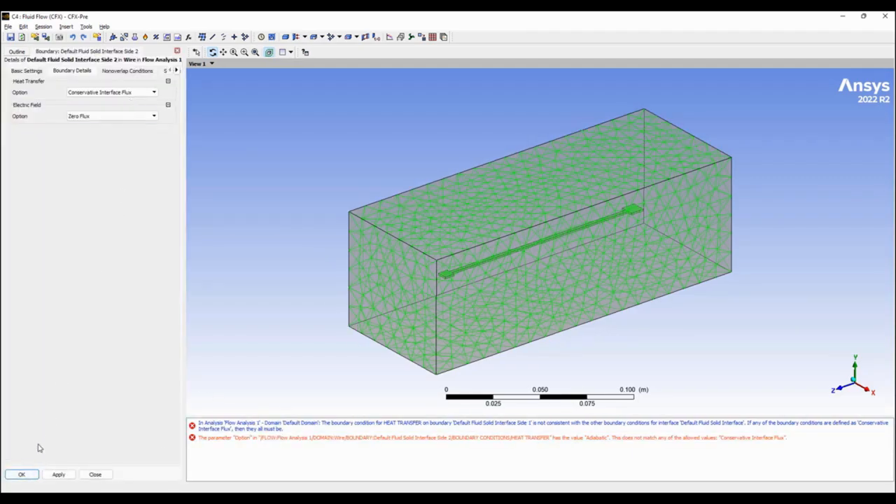
left_click(22, 475)
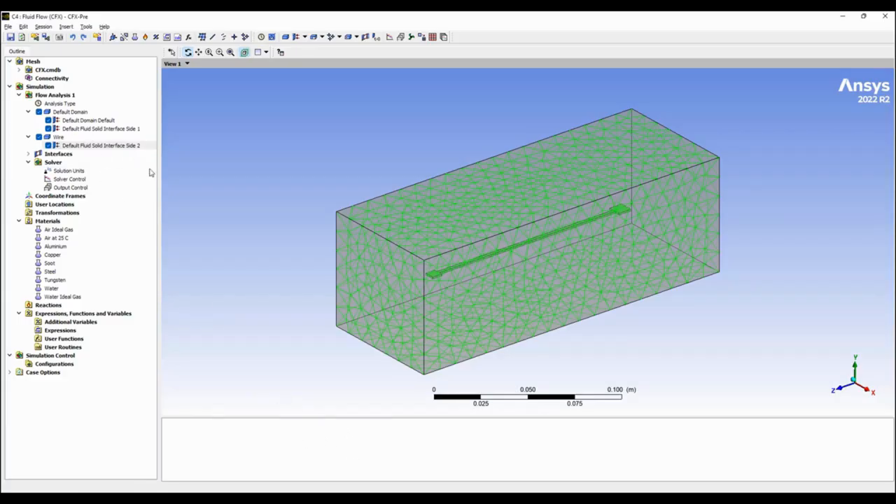
Hide the Default Domain in the viewer so that only the wire is displayed.
right_click(58, 138)
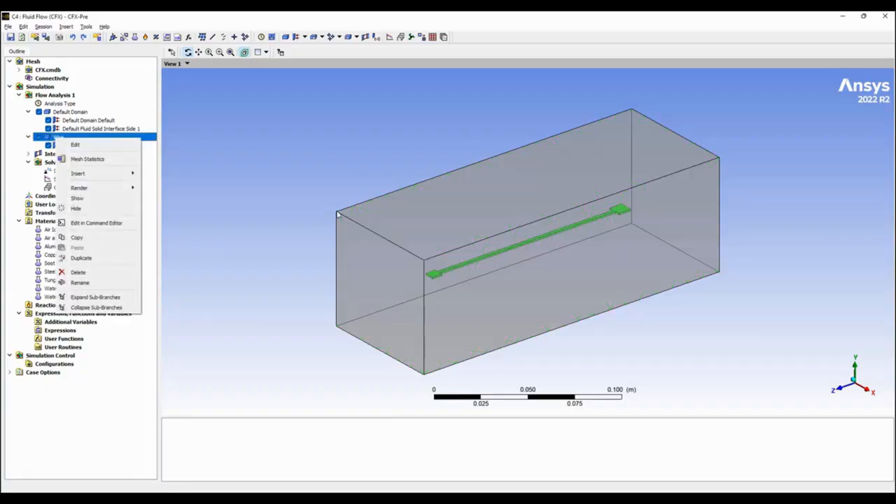
left_click(39, 112)
left_click_drag(416, 276, 457, 275)
scroll(457, 275, "up", 3)
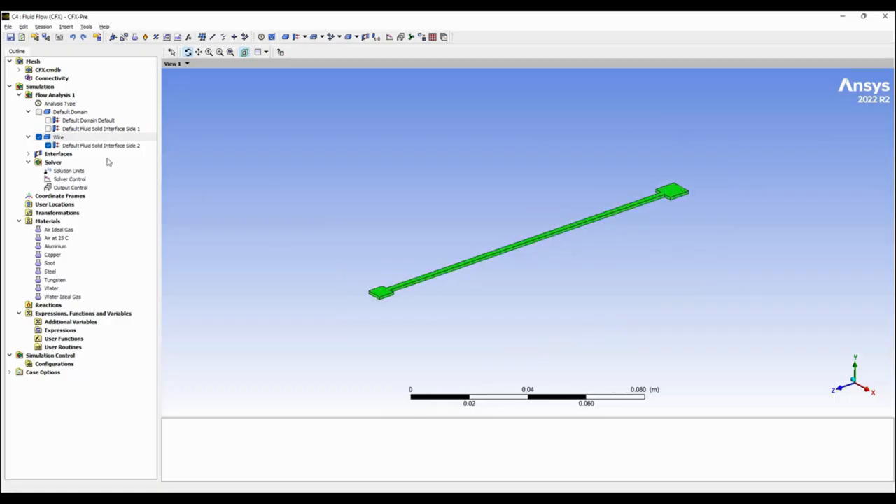
Insert a boundary named CurrentTerminal in the Wire domain.
right_click(57, 139)
mouse_move(102, 173)
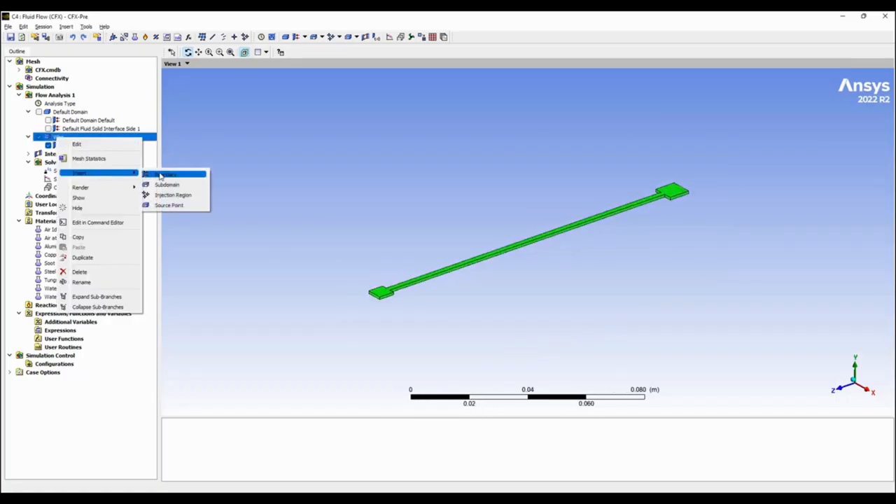
left_click(160, 174)
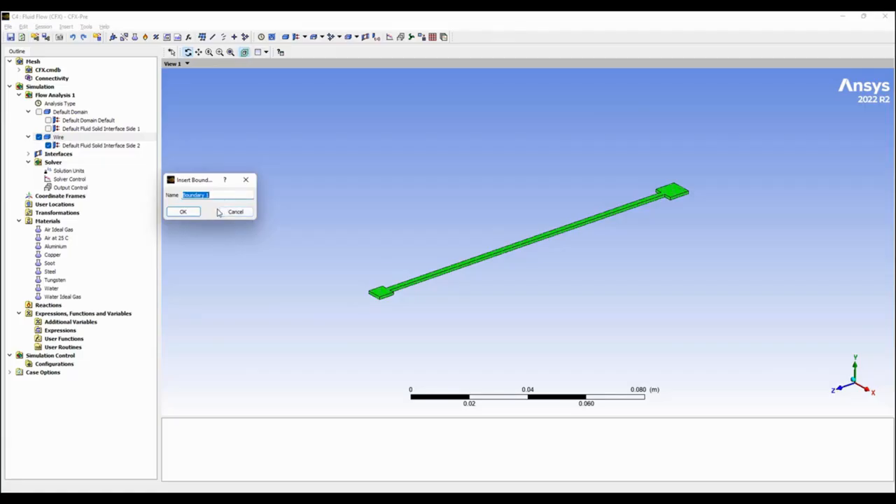
type("c")
key("Return")
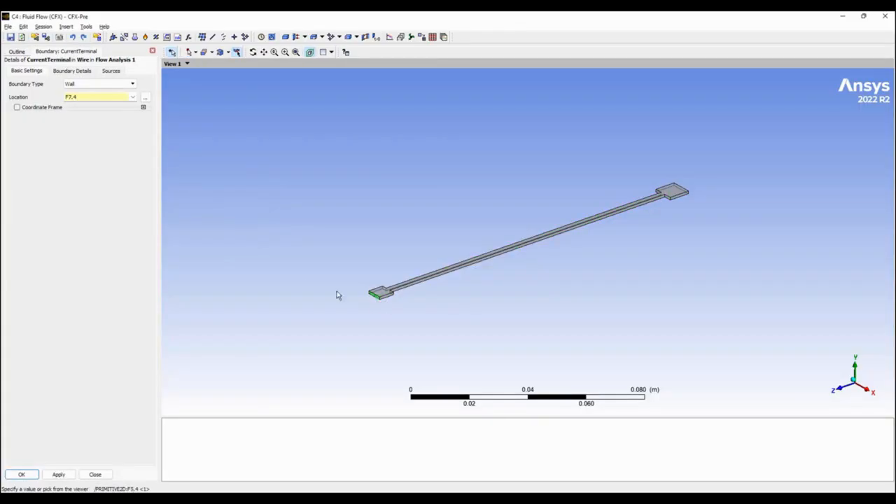
left_click(72, 71)
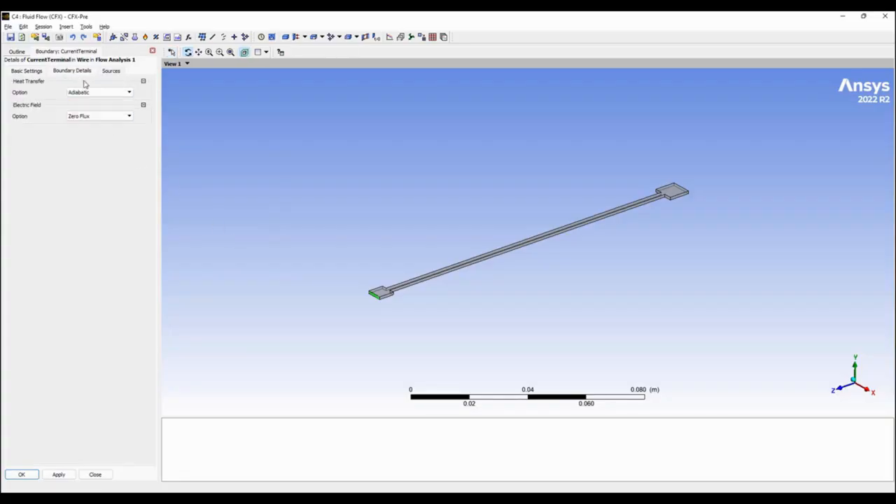
left_click(115, 117)
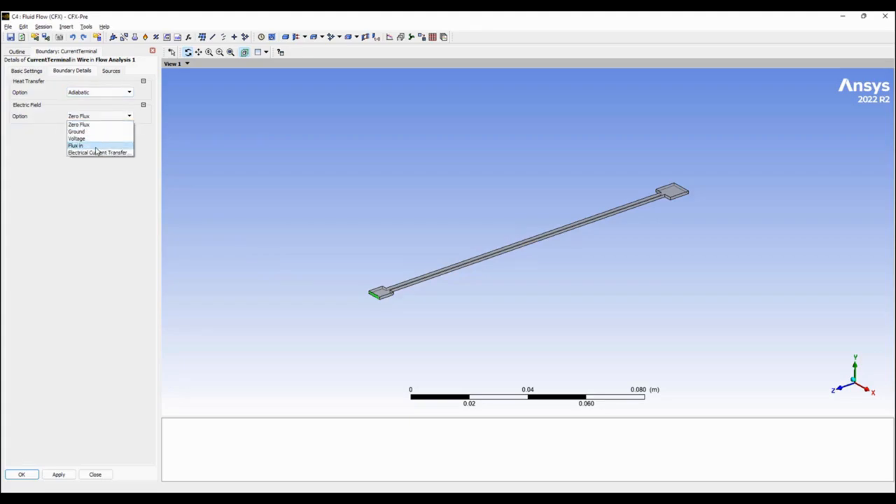
left_click(96, 146)
left_click(104, 129)
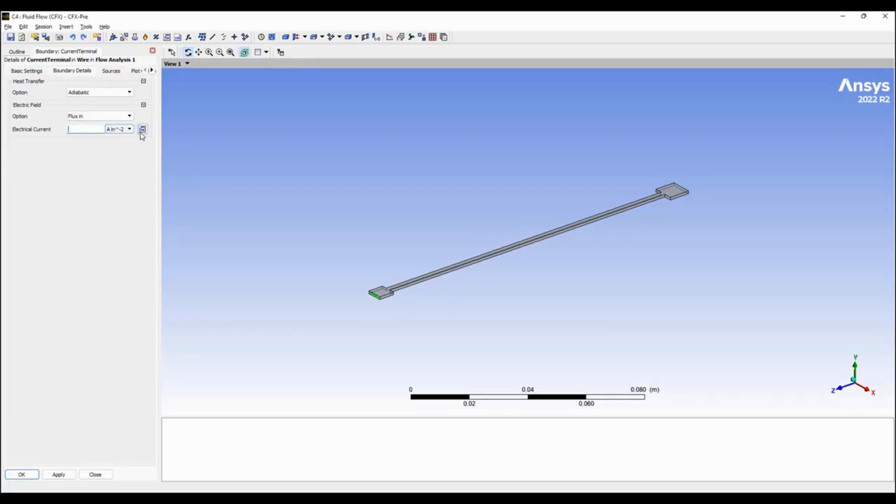
left_click(142, 131)
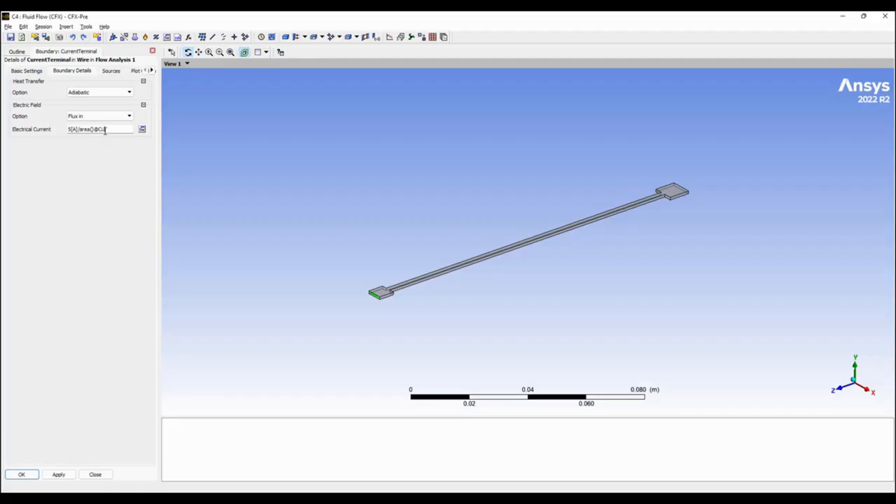
type("inal")
left_click(59, 474)
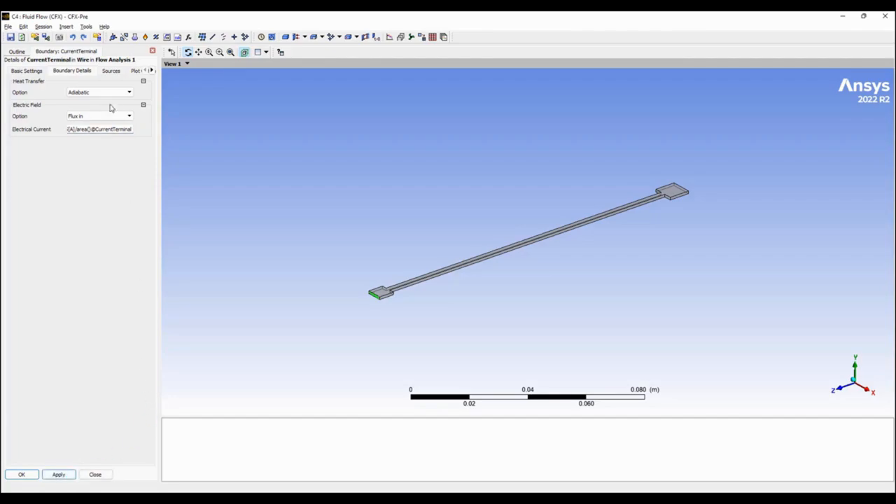
Review the locator-based functions and physics locators available for CurrentTerminal's electrical current expression.
left_click(128, 129)
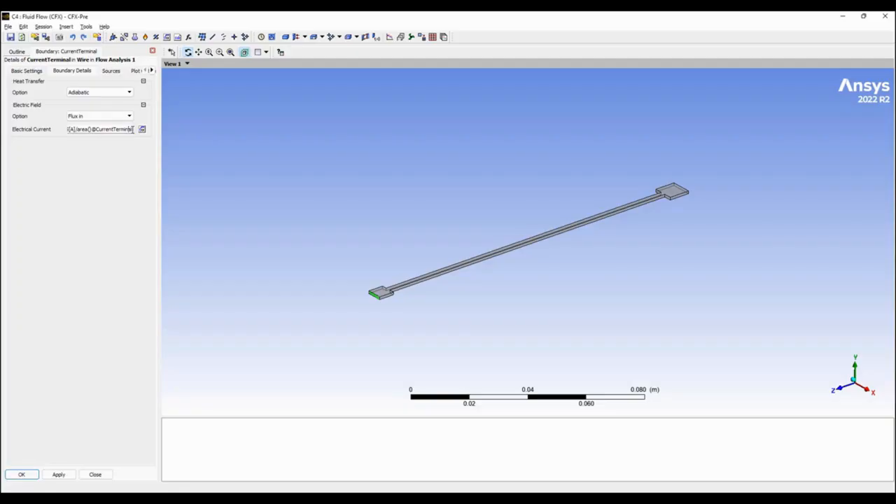
right_click(133, 129)
mouse_move(171, 136)
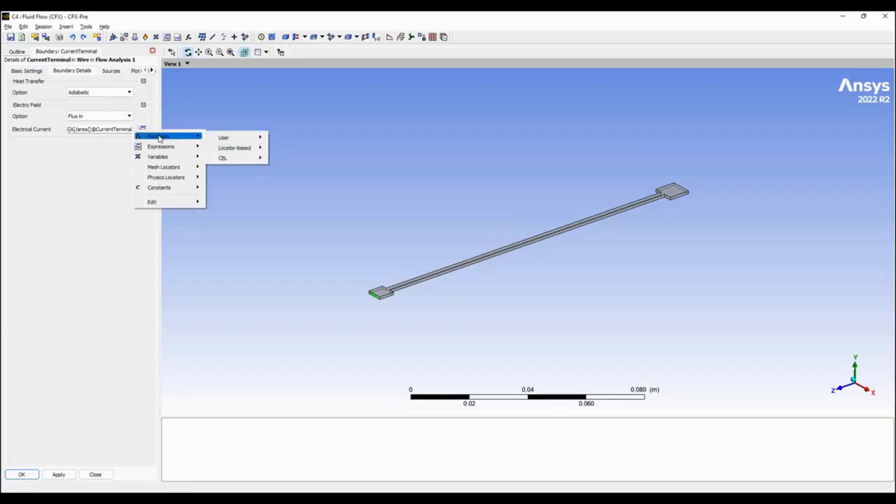
mouse_move(238, 157)
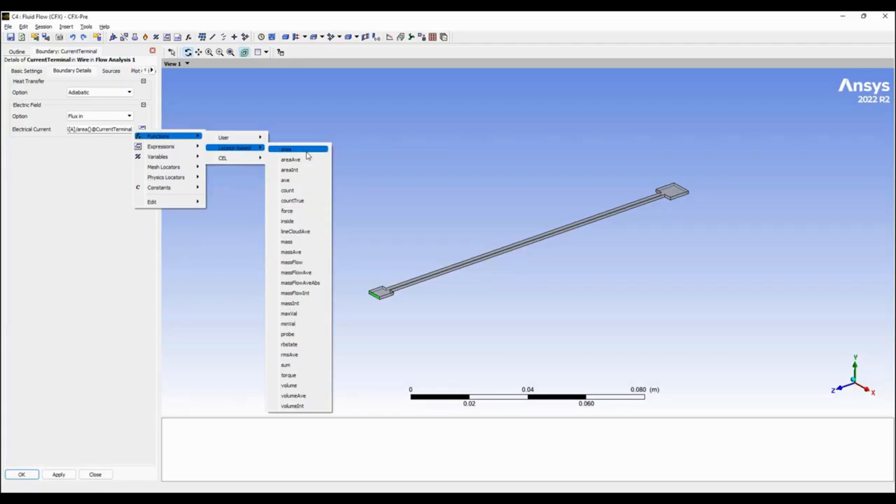
mouse_move(194, 177)
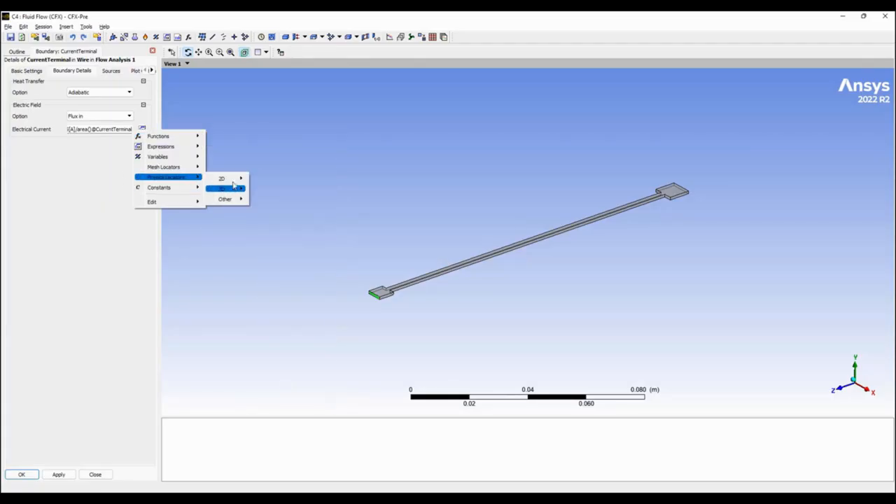
mouse_move(228, 179)
left_click(50, 306)
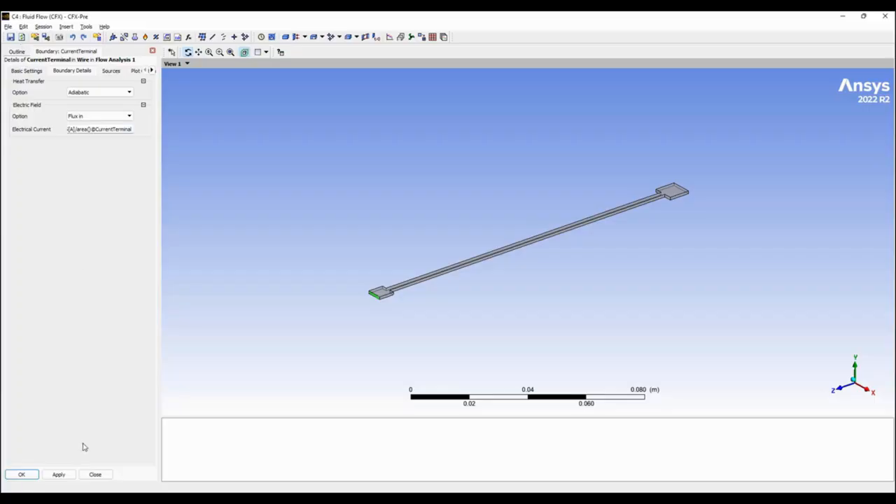
left_click(21, 474)
Insert a boundary named VoltageTerminal in the Wire domain and locate it on the end face opposite CurrentTerminal.
left_click_drag(661, 191, 632, 234)
right_click(54, 138)
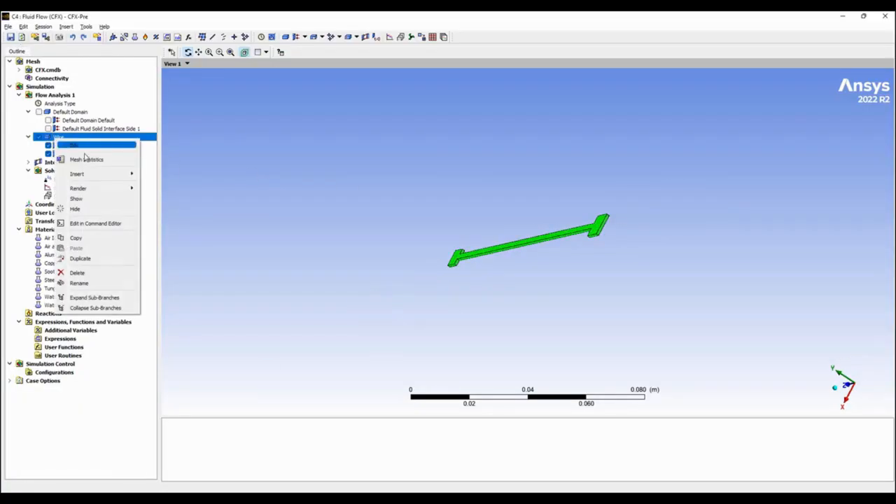
mouse_move(96, 175)
left_click(162, 183)
type("VoltageTerminal")
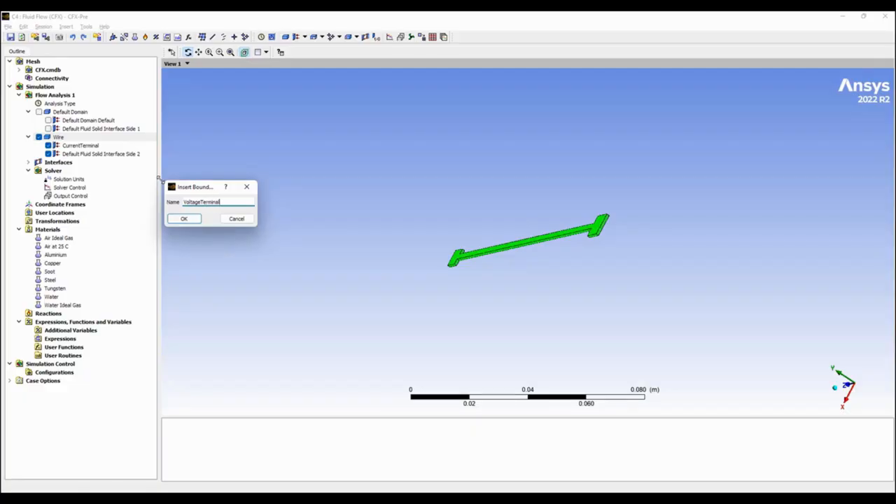
key("Return")
left_click(111, 98)
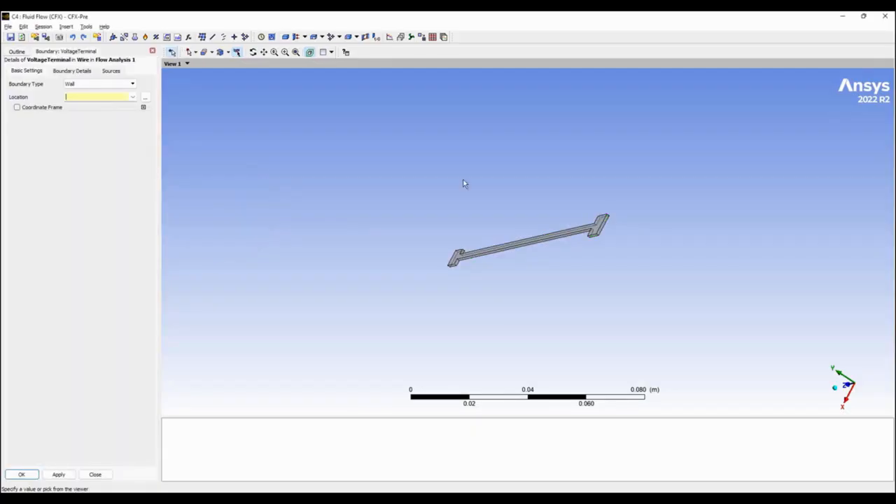
left_click(600, 228)
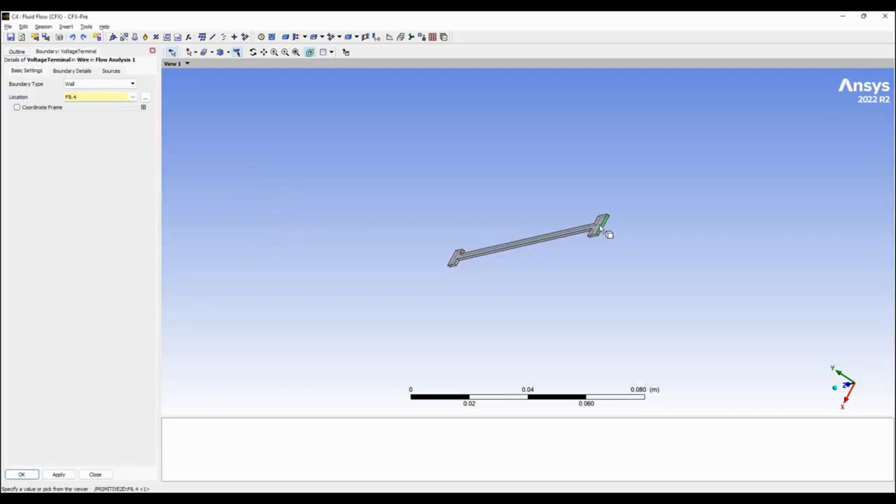
Set the electric field option of the VoltageTerminal boundary to Ground.
left_click(73, 70)
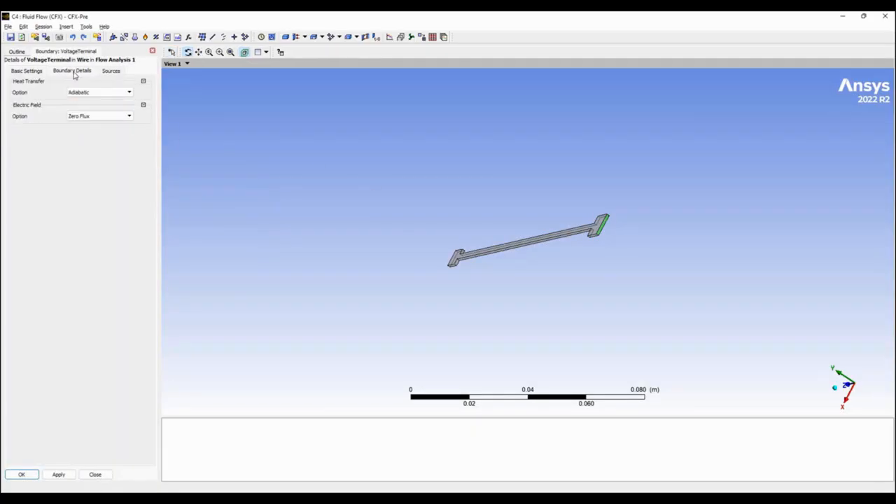
left_click(106, 116)
left_click(95, 141)
left_click(78, 130)
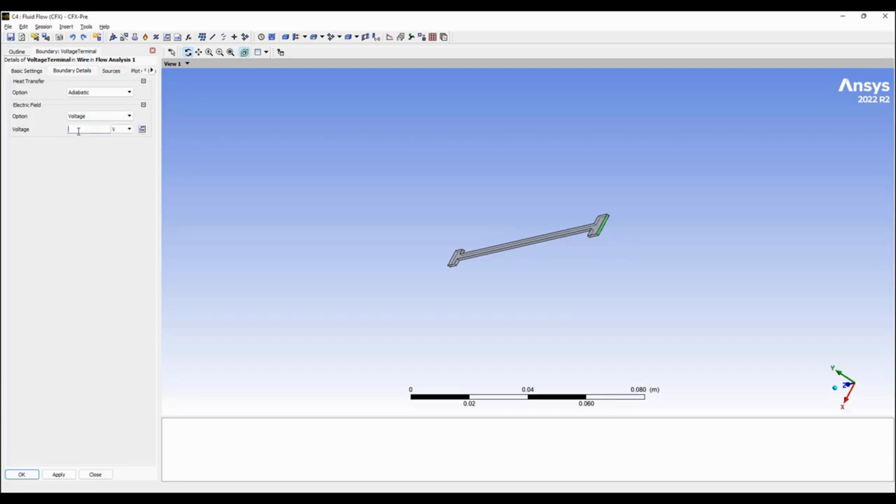
left_click(101, 117)
left_click(95, 135)
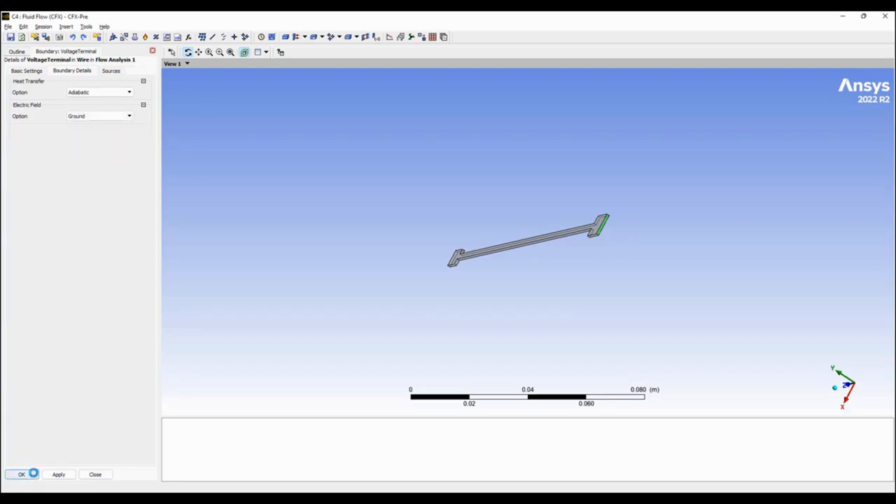
left_click(22, 475)
Show the Default Domain around the wire in the viewer.
right_click(318, 262)
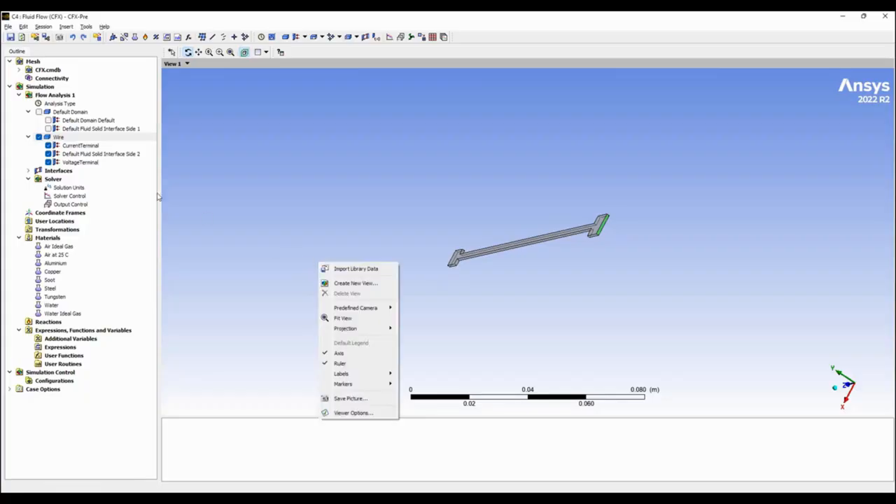
left_click(39, 112)
left_click_drag(426, 244, 450, 261)
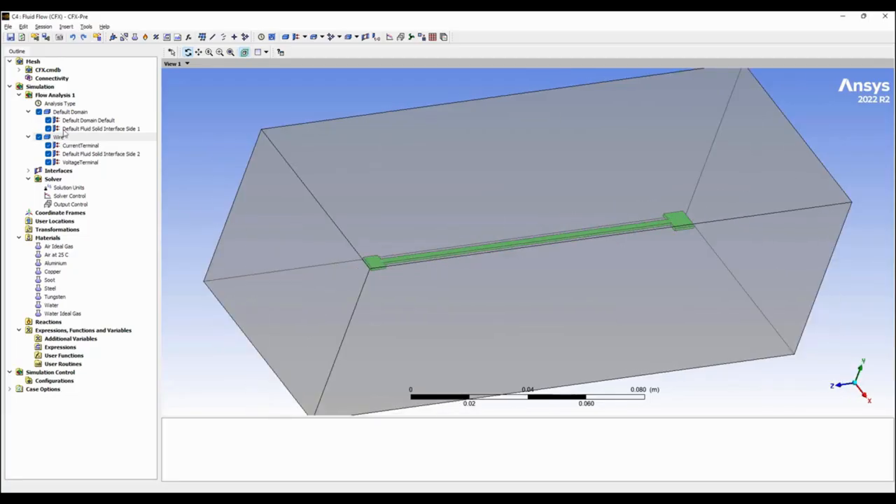
Check the fluid material in the basic settings of the Default Domain.
right_click(68, 114)
mouse_move(116, 152)
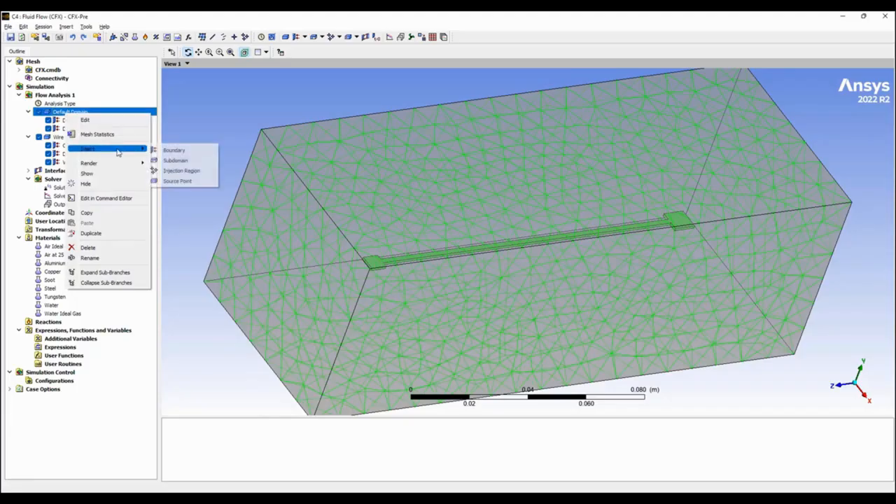
left_click(84, 120)
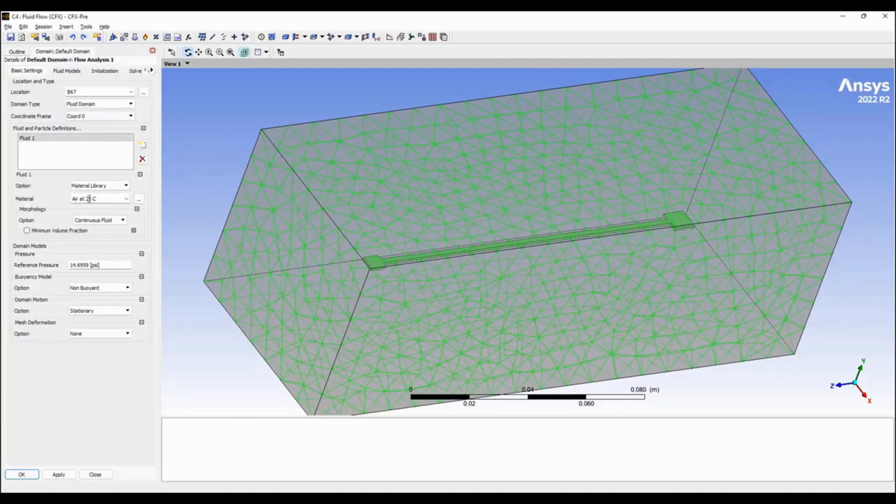
left_click(95, 474)
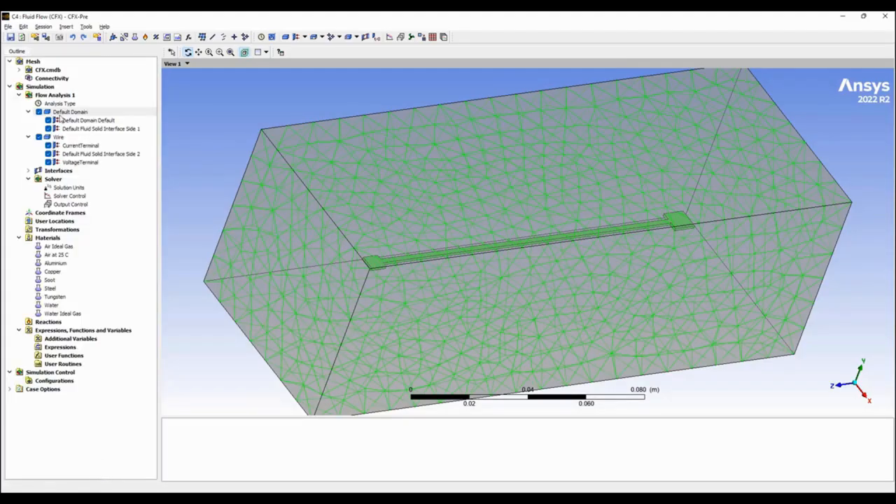
Insert a boundary named inlet in the Default Domain on the fluid block's end face at the CurrentTerminal end.
right_click(60, 113)
mouse_move(127, 150)
left_click(160, 155)
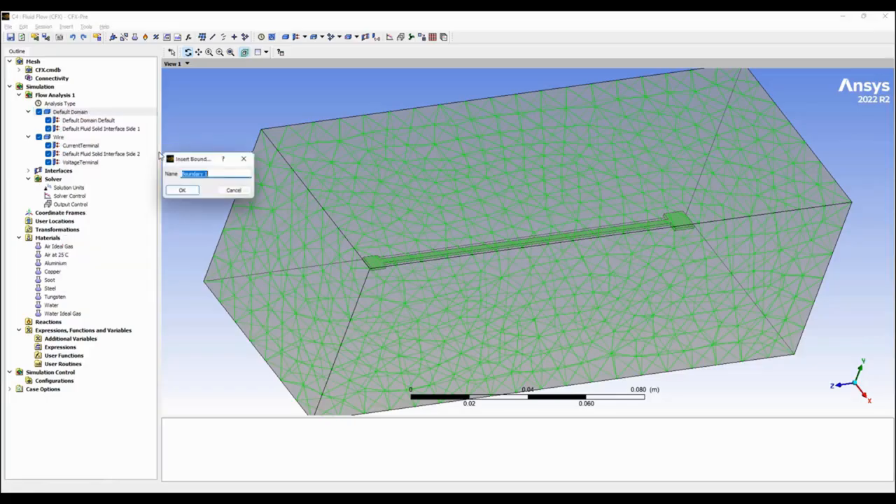
type("ne")
type("le")
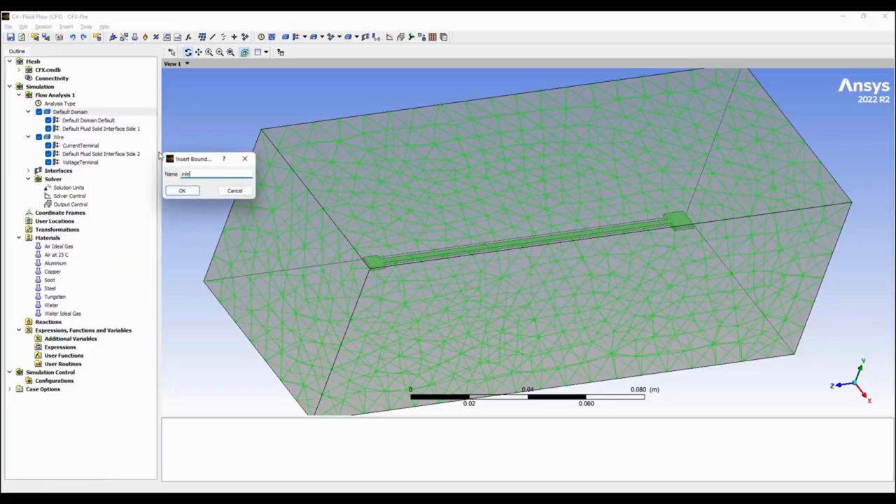
type("t")
key("Return")
left_click(277, 254)
Set the inlet's normal speed to 1 and enter its static temperature with the chosen unit.
left_click(72, 71)
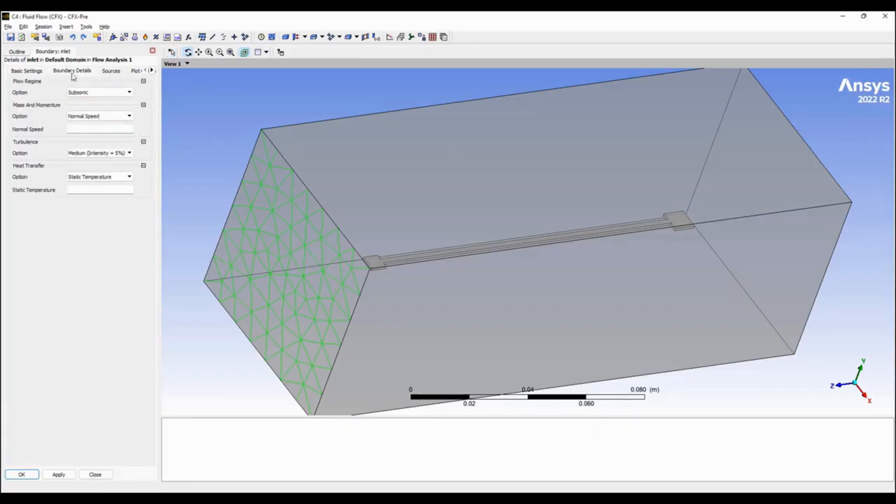
left_click(91, 129)
type("1")
left_click(105, 190)
left_click(130, 192)
left_click(128, 208)
left_click(21, 474)
Insert a boundary named outlet in the Default Domain on the fluid block's end face opposite the inlet.
left_click_drag(484, 213, 418, 222)
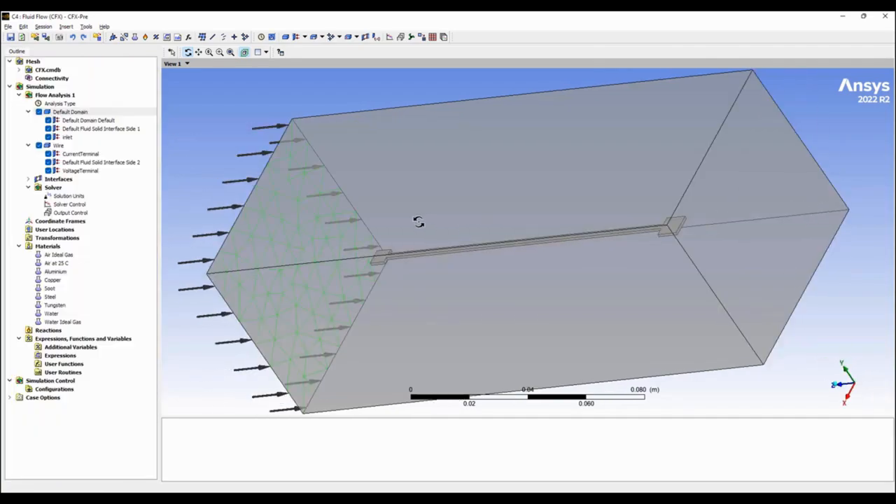
right_click(63, 112)
mouse_move(109, 146)
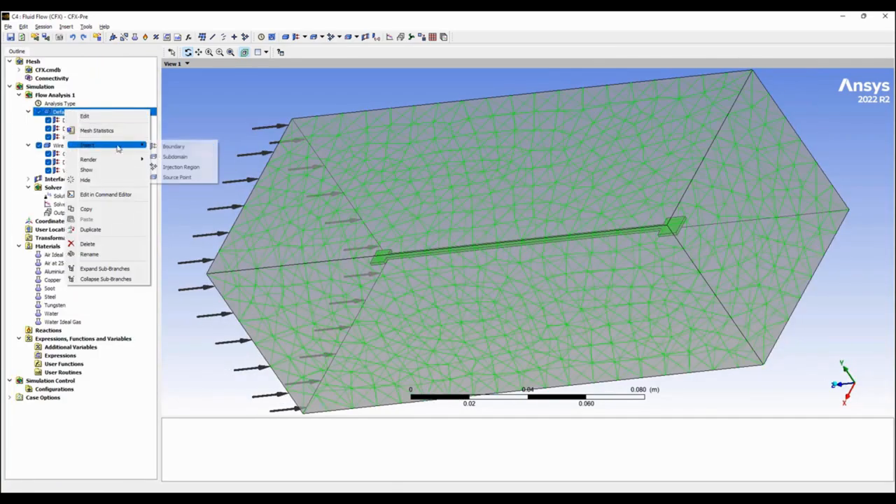
left_click(168, 147)
type("w")
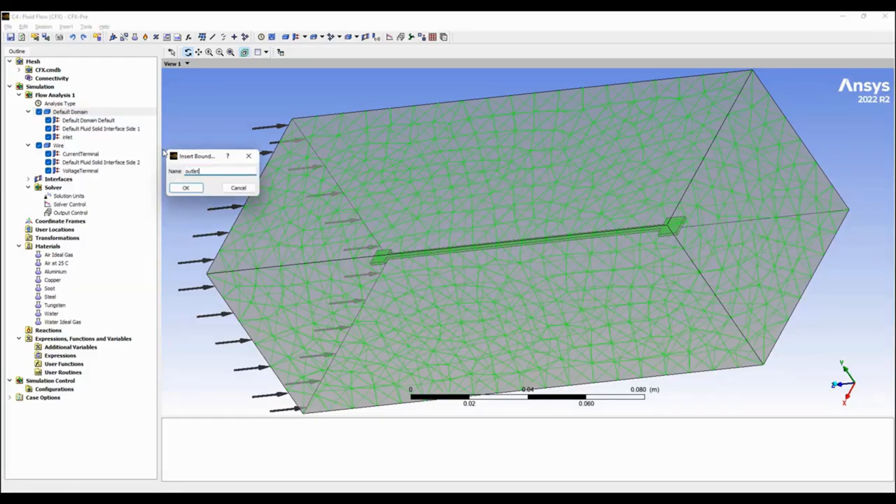
key("Return")
left_click(110, 95)
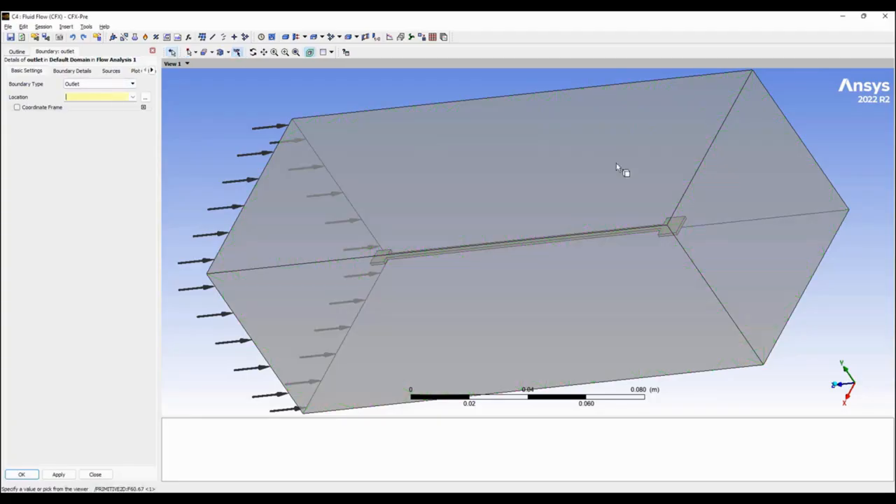
left_click(740, 220)
Enter the relative pressure for the outlet's Average Static Pressure condition.
left_click(73, 71)
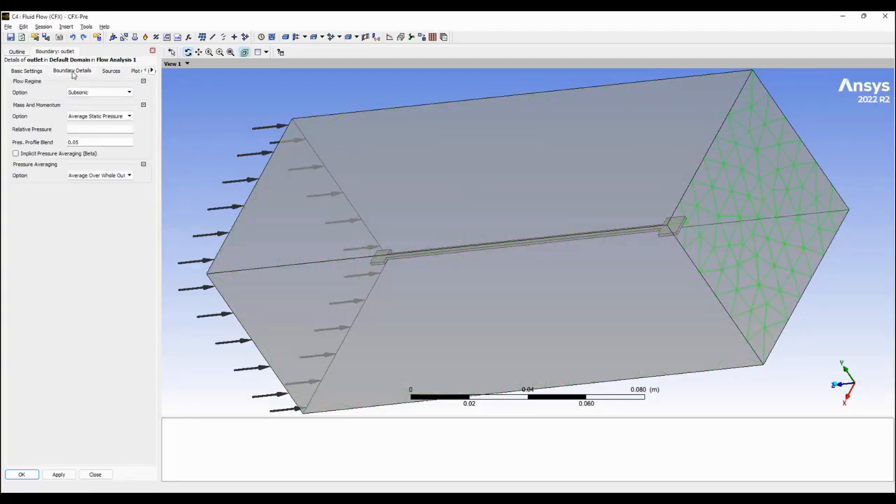
left_click(102, 130)
left_click(21, 474)
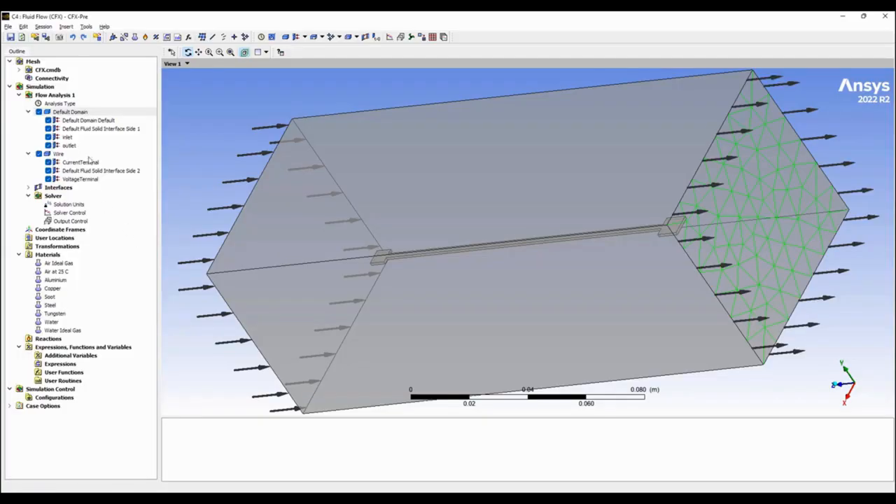
Set the mass and momentum option of the Default Domain Default boundary to Free Slip Wall.
left_click(94, 121)
left_click_drag(549, 194, 599, 194)
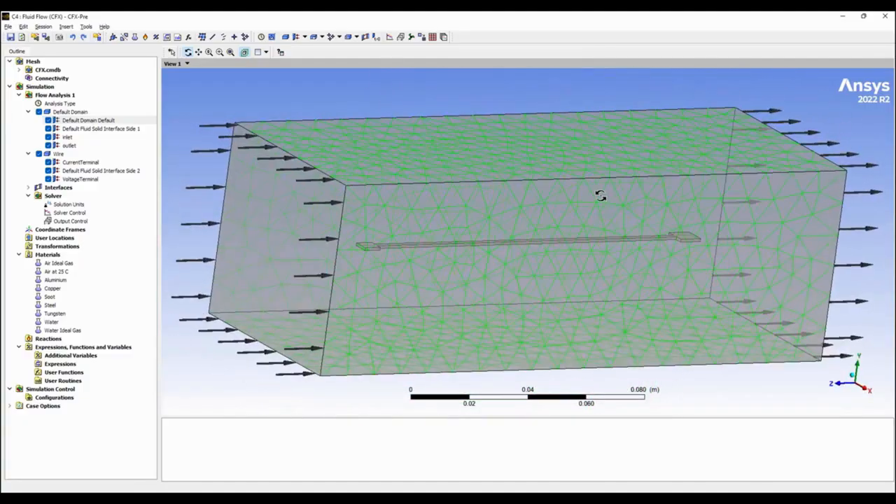
double_click(90, 121)
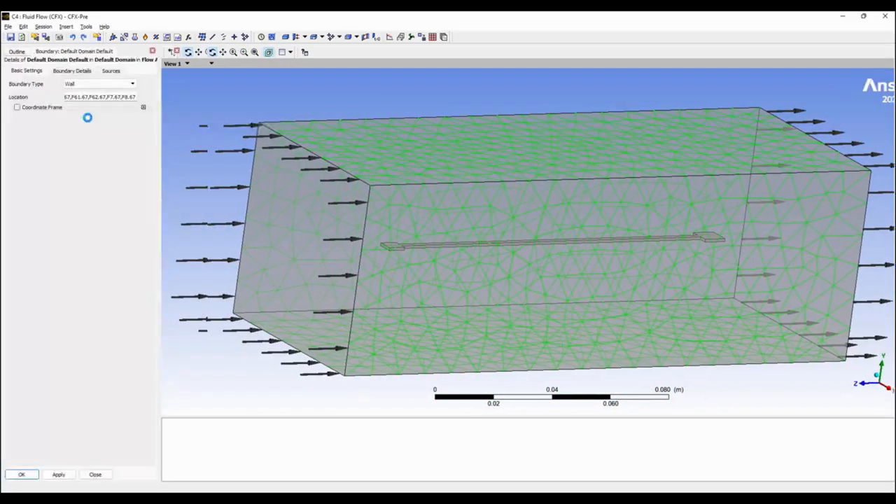
left_click(75, 71)
left_click(105, 96)
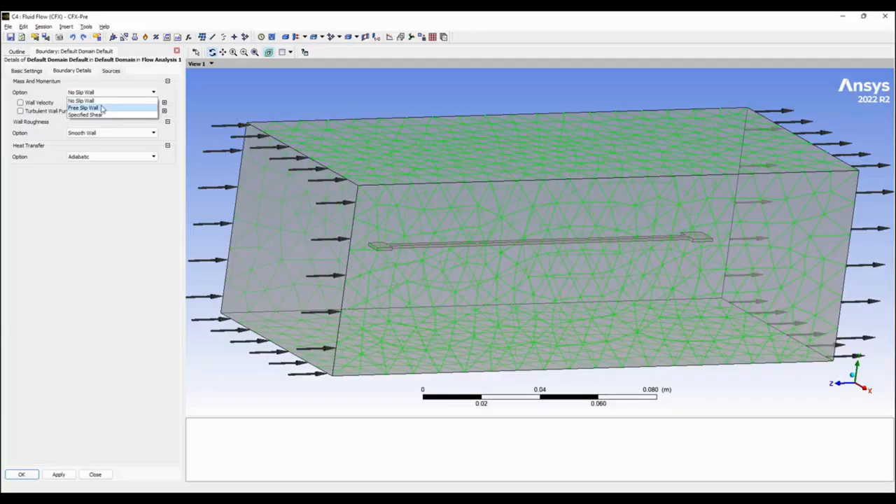
left_click(105, 106)
left_click(21, 474)
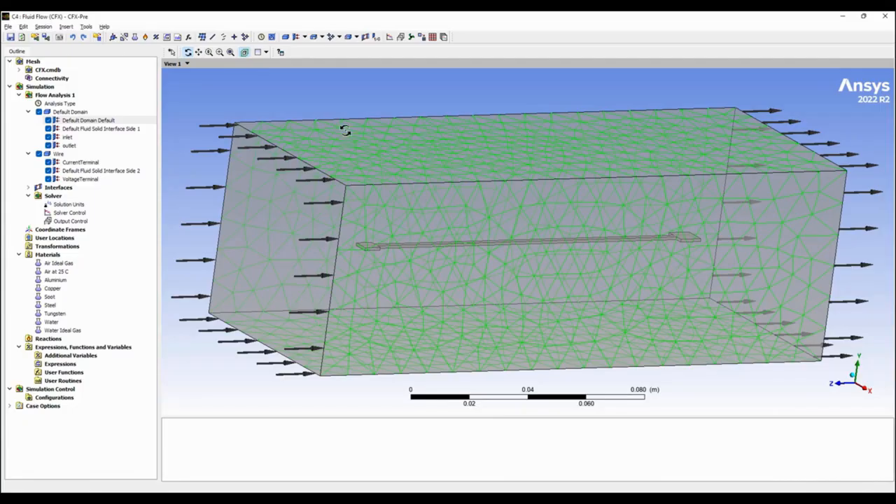
Highlight the inlet boundary and inspect its location on the fluid block from several angles.
left_click_drag(378, 223, 335, 207)
left_click(68, 137)
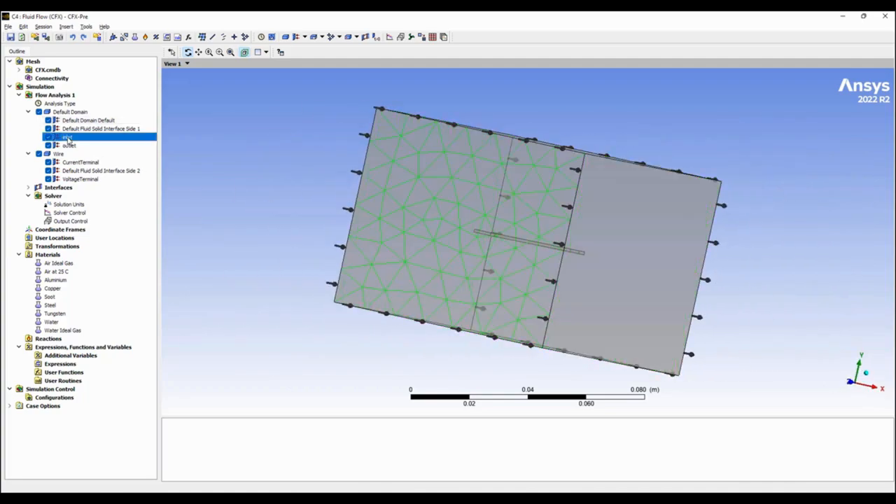
left_click_drag(588, 162, 558, 169)
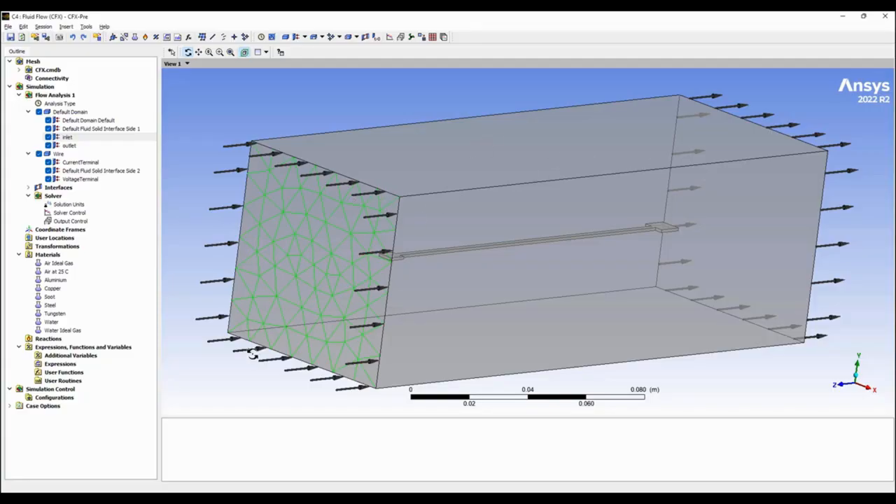
Accept the Solver Control settings with a maximum of 200 iterations.
double_click(70, 212)
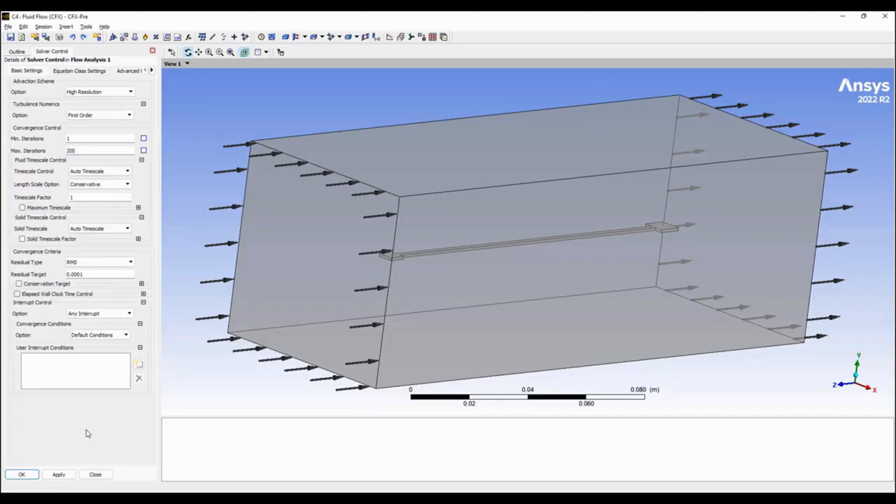
left_click(21, 475)
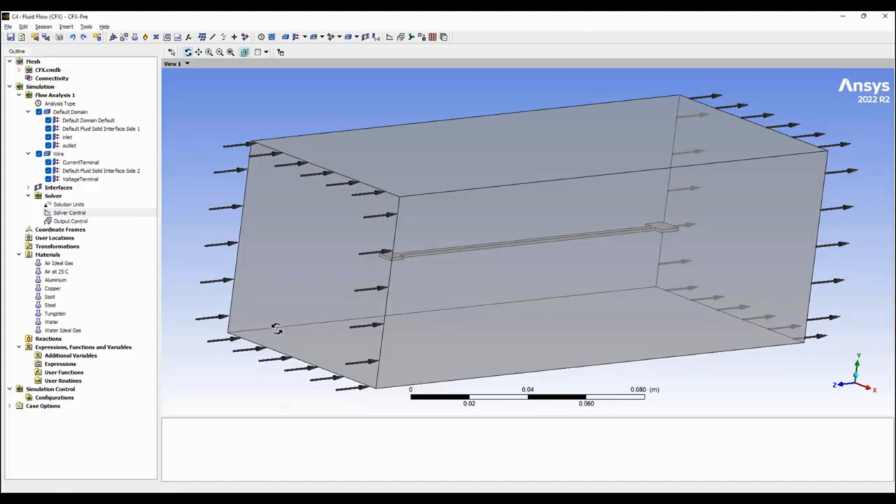
Enable monitor objects in Output Control and add a monitor point under its default name.
double_click(79, 222)
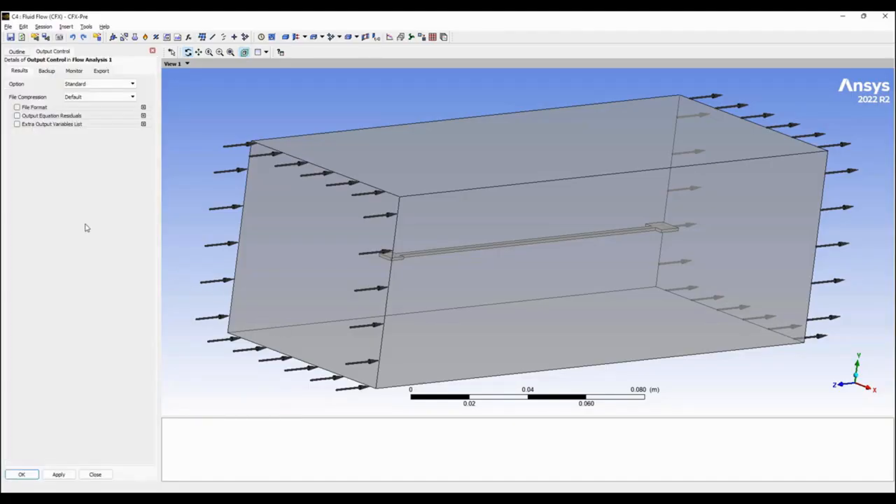
left_click(73, 71)
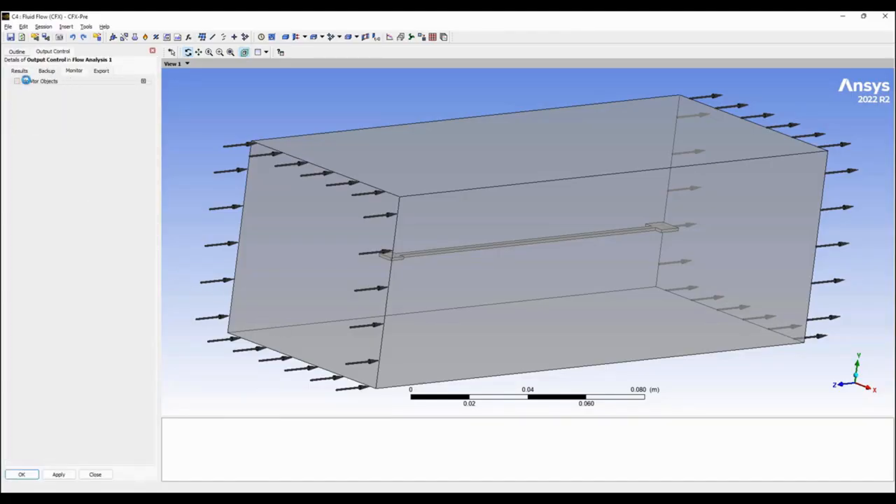
left_click(17, 81)
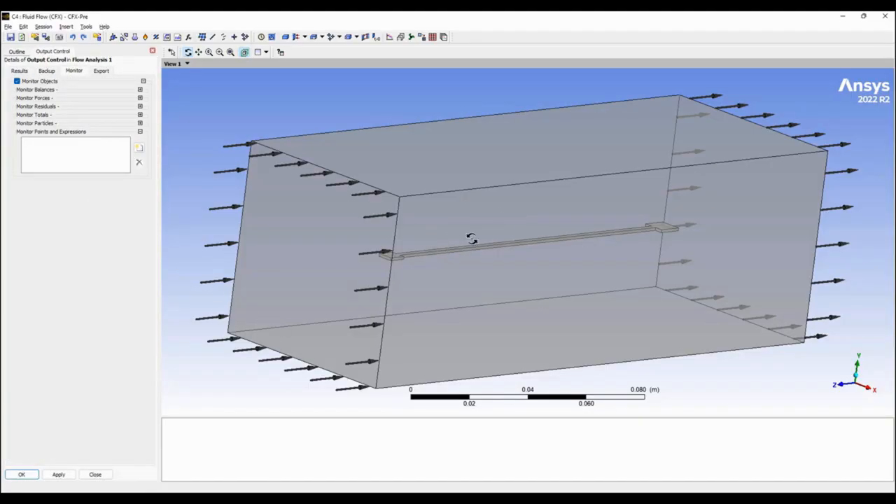
left_click(140, 148)
left_click(174, 189)
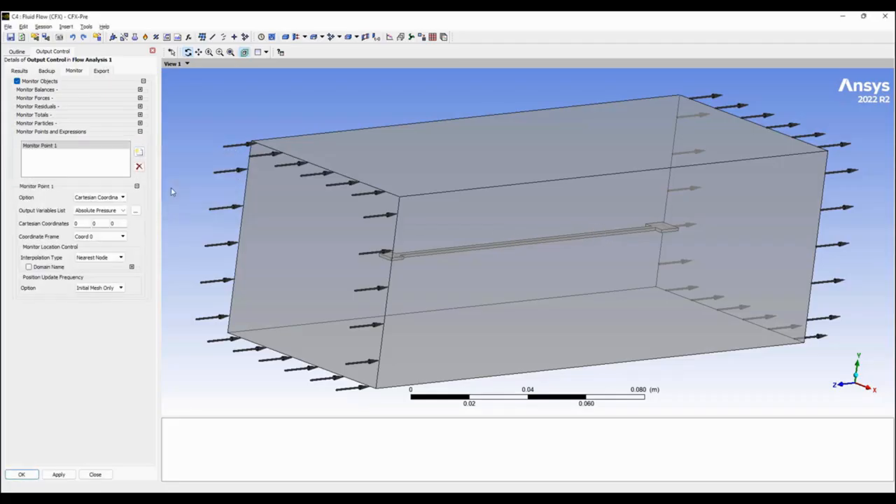
Set the monitor point's option to Expression and insert the locator-based maxVal function as its expression value.
left_click(123, 201)
left_click(123, 216)
left_click(122, 189)
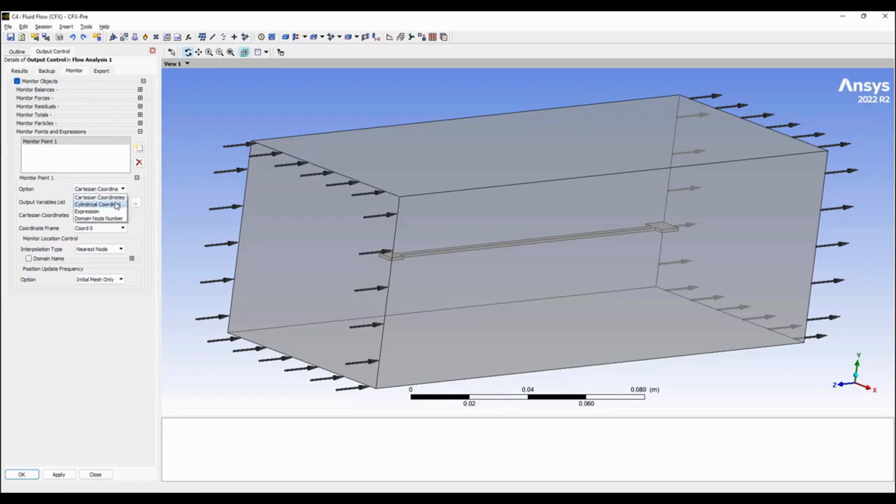
left_click(108, 217)
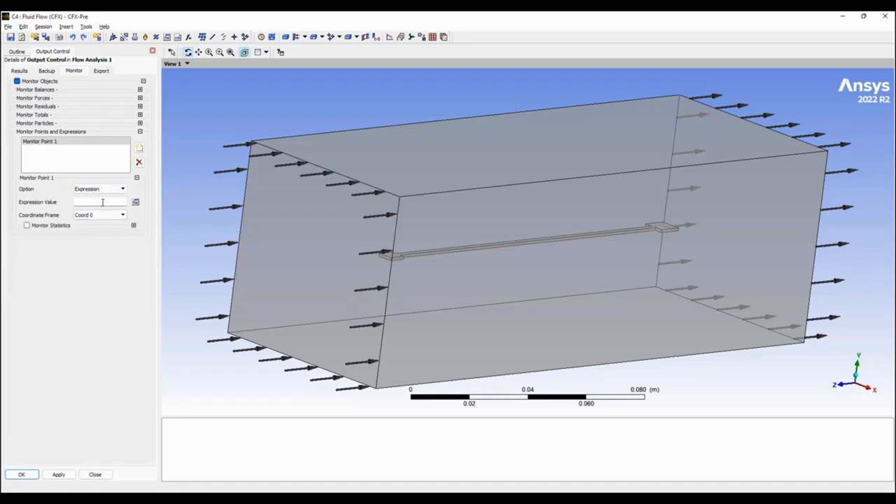
right_click(107, 207)
mouse_move(128, 212)
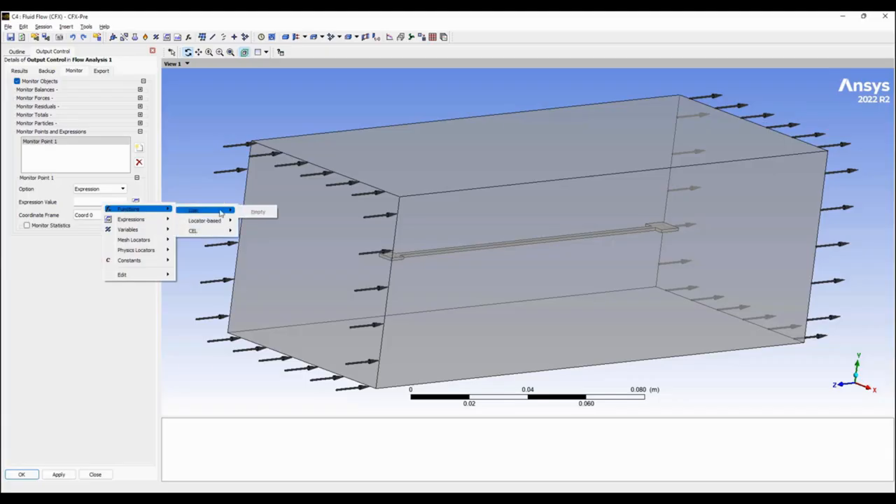
mouse_move(201, 222)
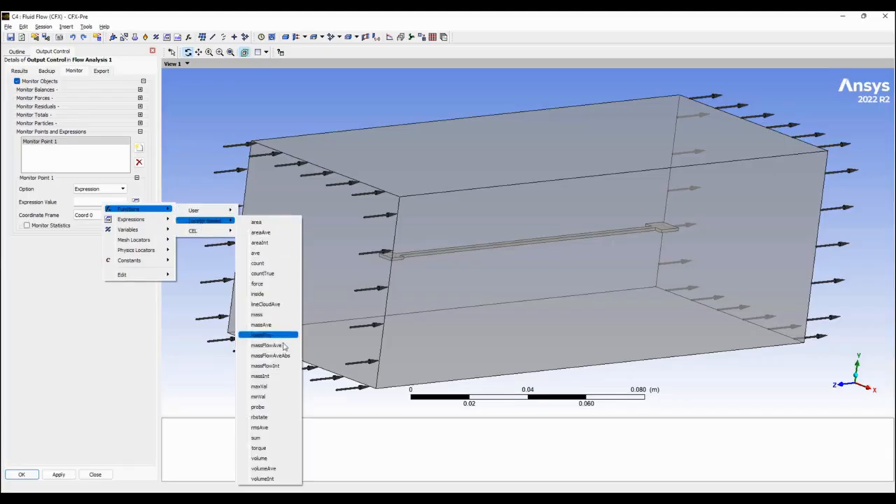
left_click(277, 387)
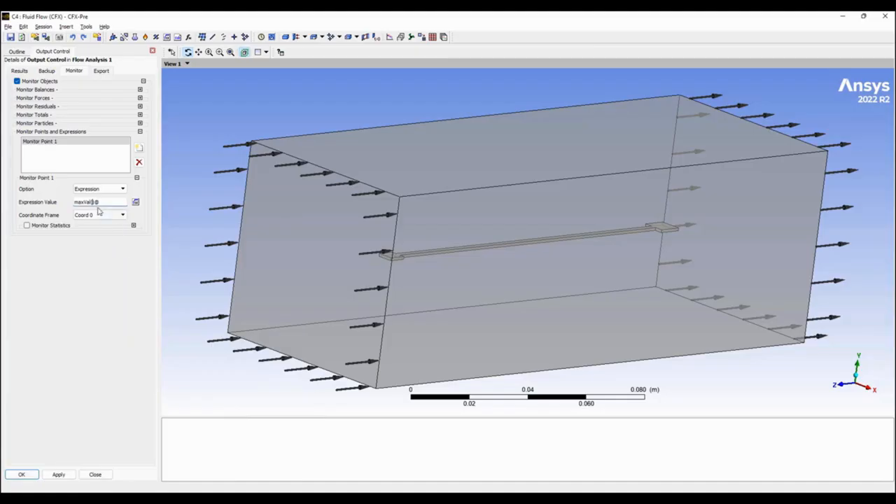
right_click(91, 202)
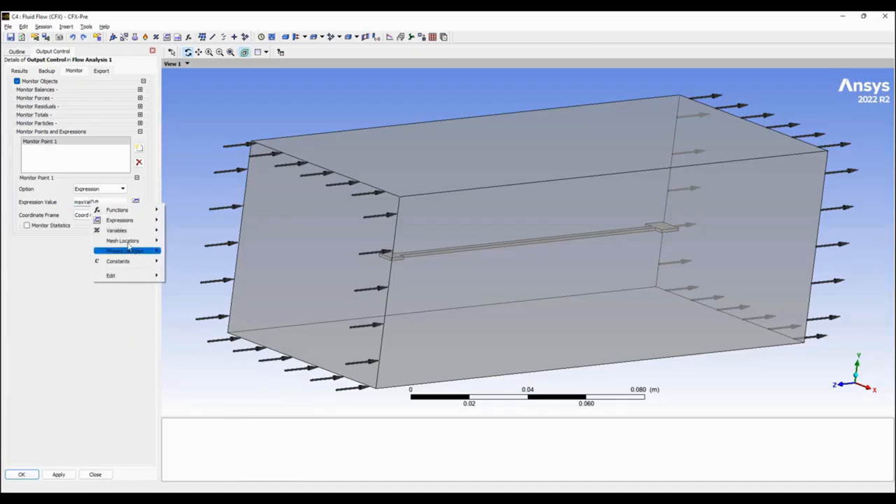
mouse_move(129, 255)
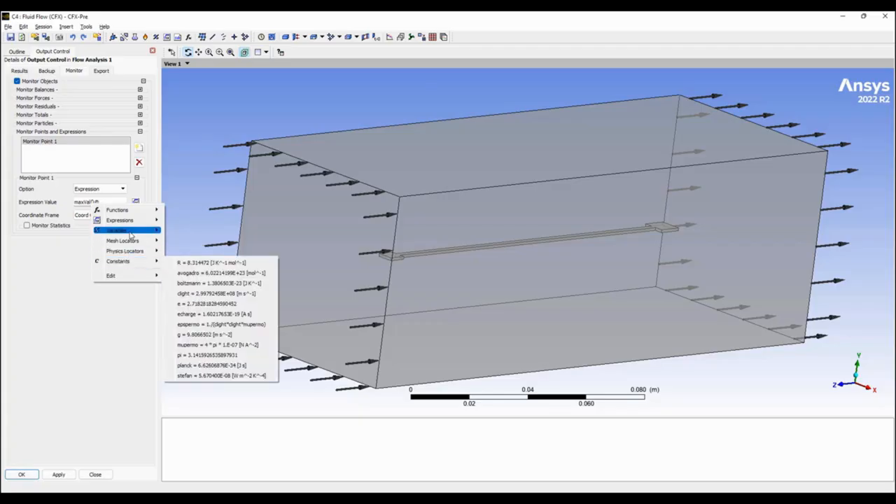
mouse_move(133, 231)
mouse_move(272, 408)
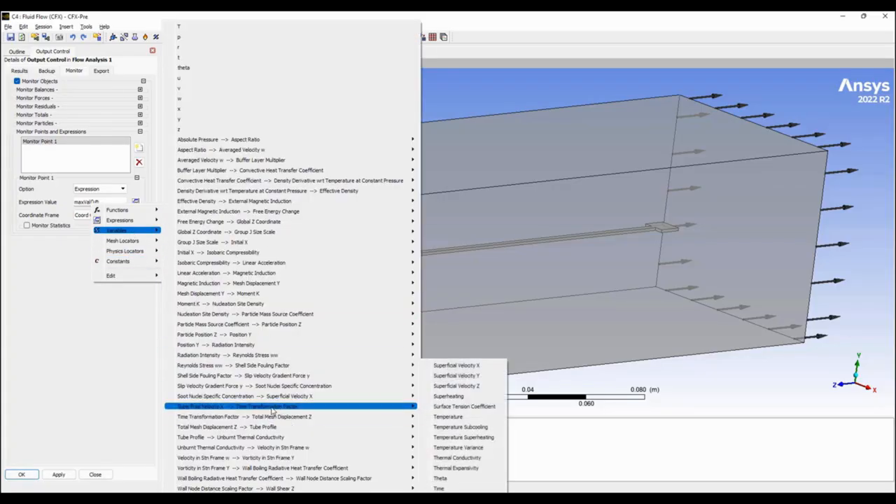
left_click(461, 416)
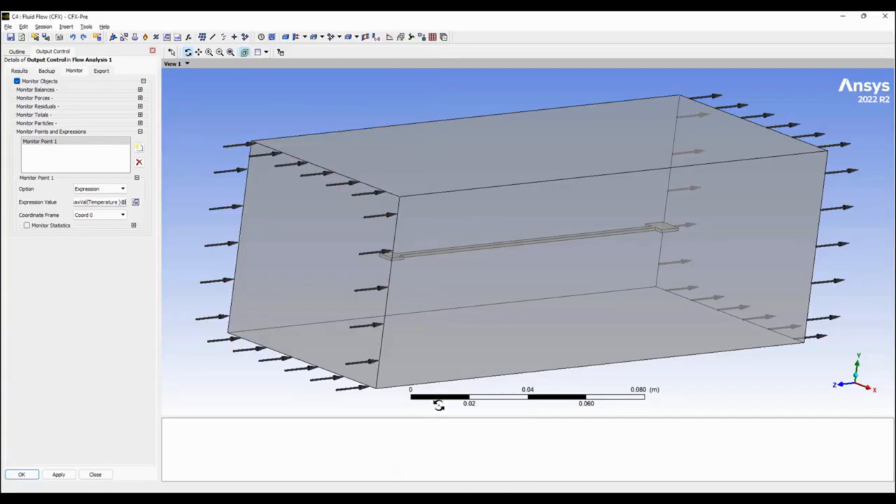
right_click(125, 202)
mouse_move(196, 254)
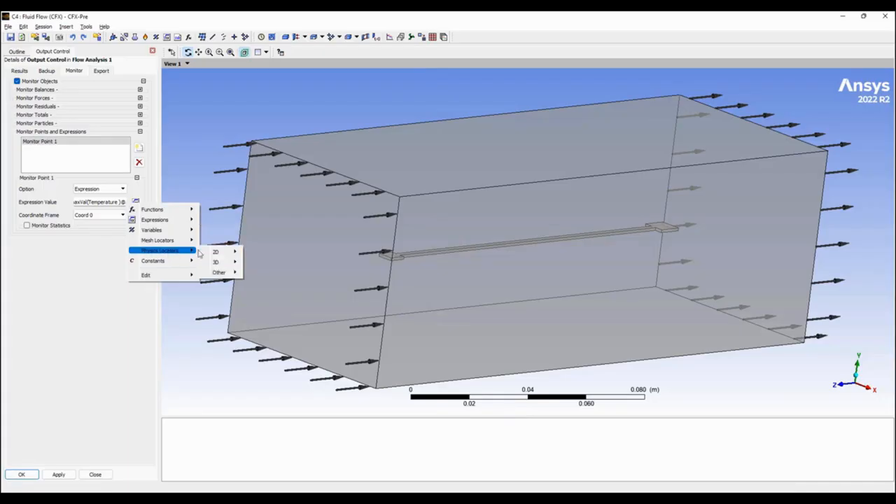
mouse_move(224, 262)
left_click(270, 266)
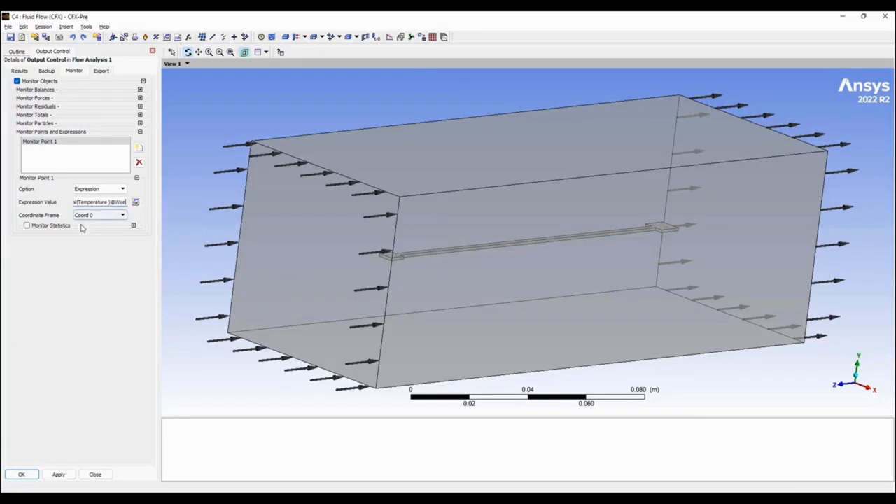
left_click(22, 475)
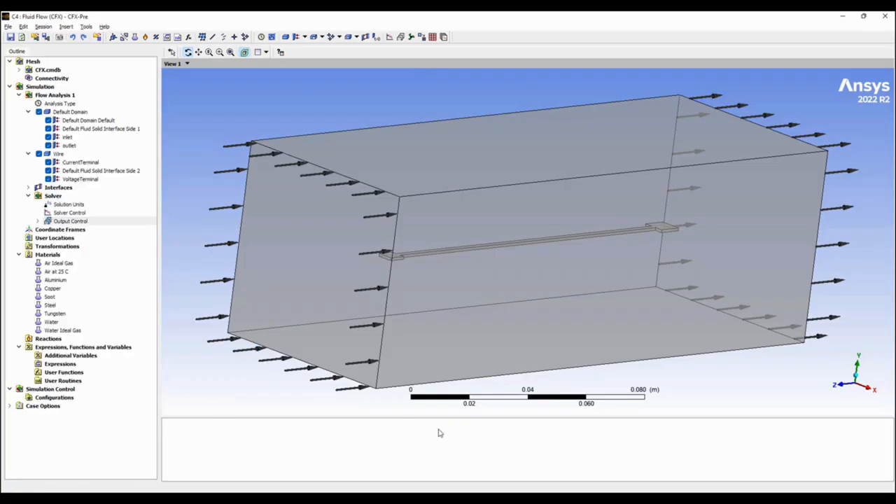
Switch to Workbench, close Engineering Data and open the Solution of the Fluid Flow (CFX) system.
key("alt+Tab")
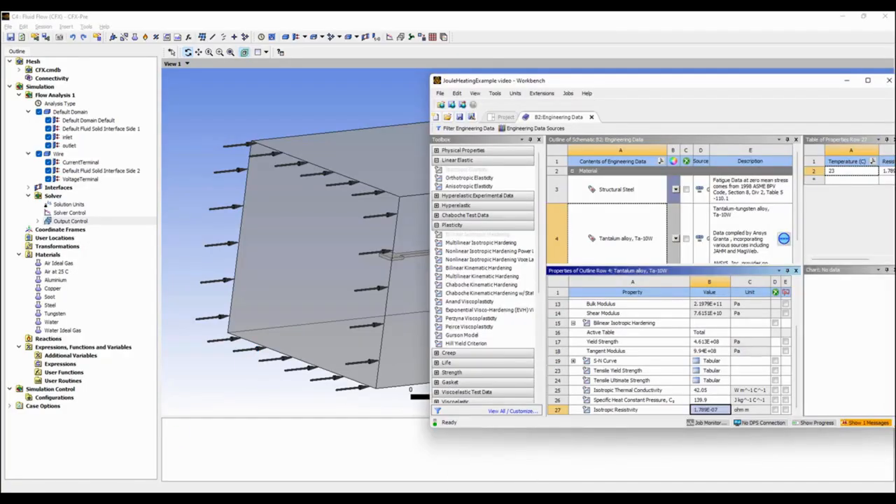
left_click(591, 118)
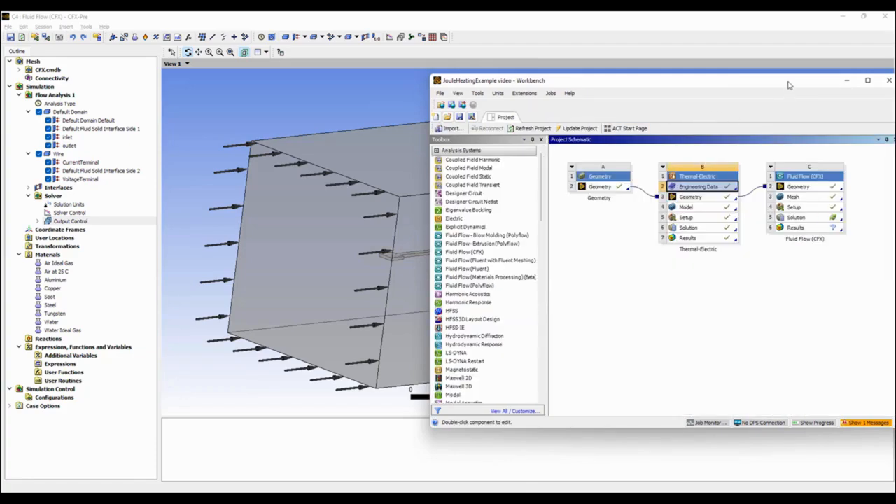
left_click_drag(788, 86, 534, 69)
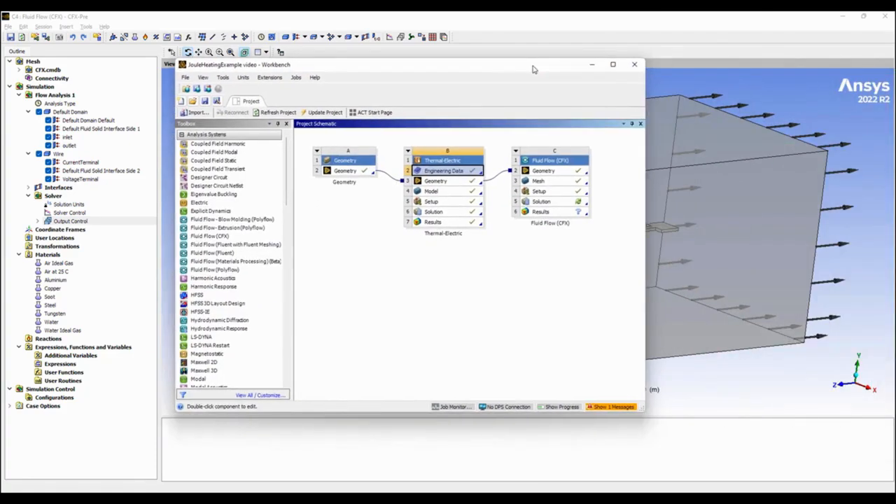
double_click(561, 204)
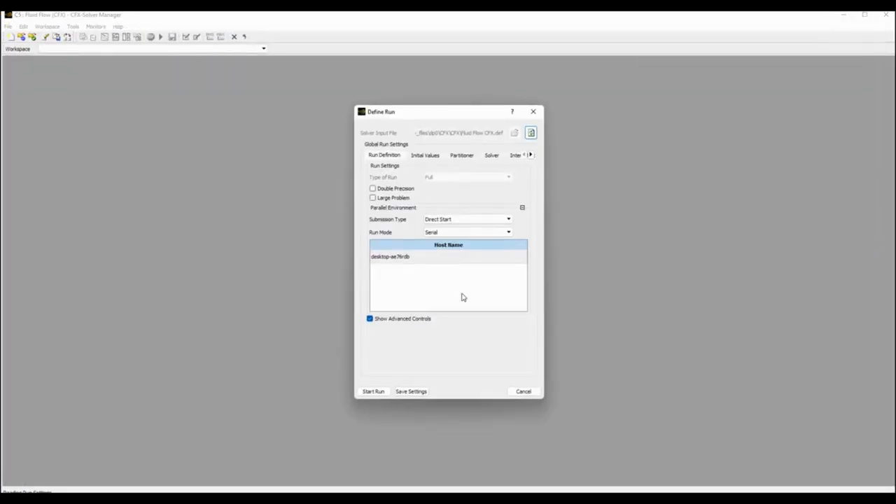
Set the run mode to Intel MPI Local Parallel and start the solver run.
left_click(508, 233)
left_click(493, 249)
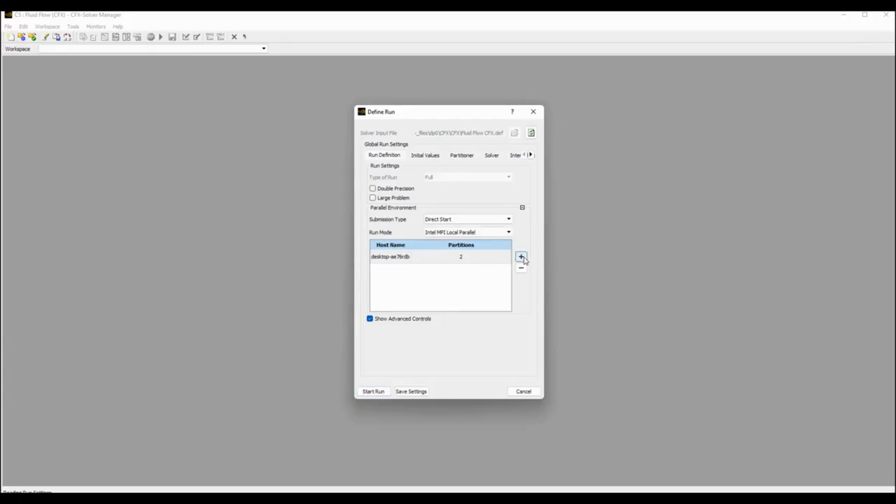
left_click(377, 393)
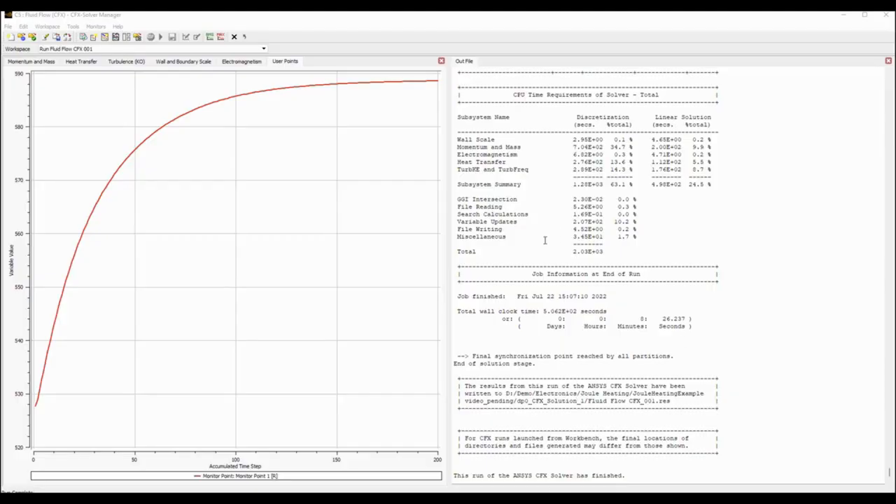
Return to Workbench from the finished solver run and open the Results of the Fluid Flow (CFX) system.
left_click(842, 17)
double_click(545, 213)
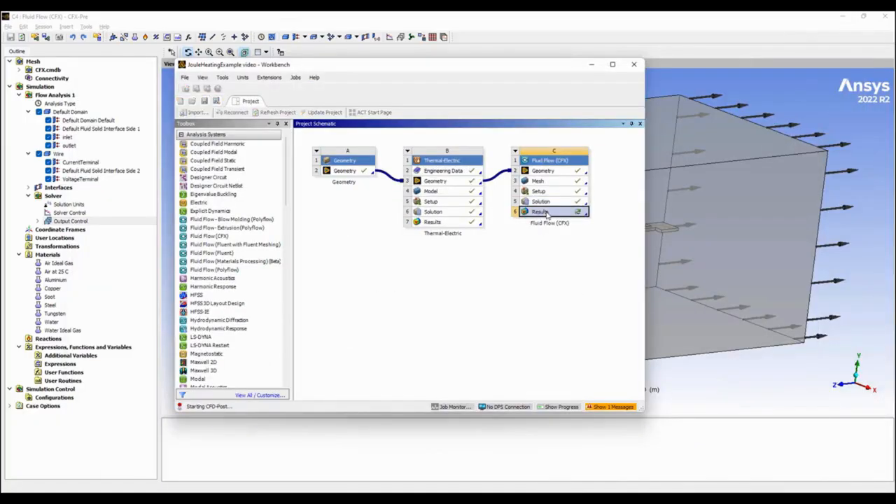
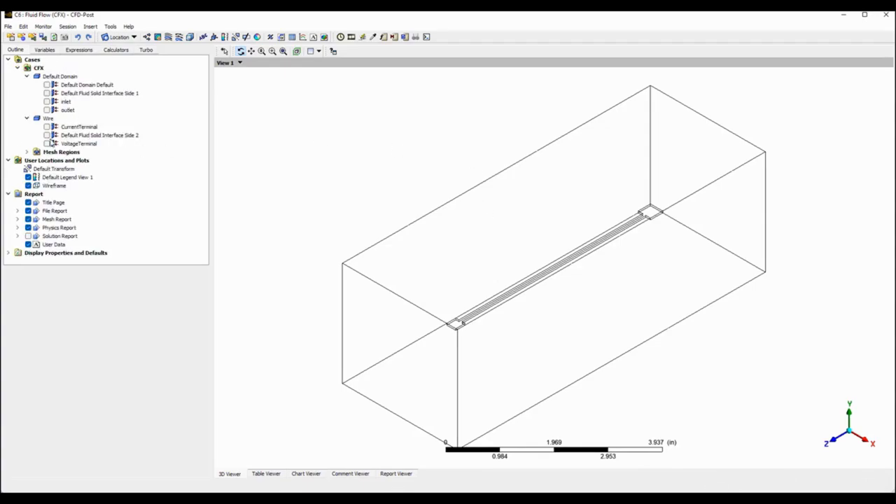
Show Default Fluid Solid Interface Side 2 of the Wire and colour it by the Temperature variable.
left_click(47, 135)
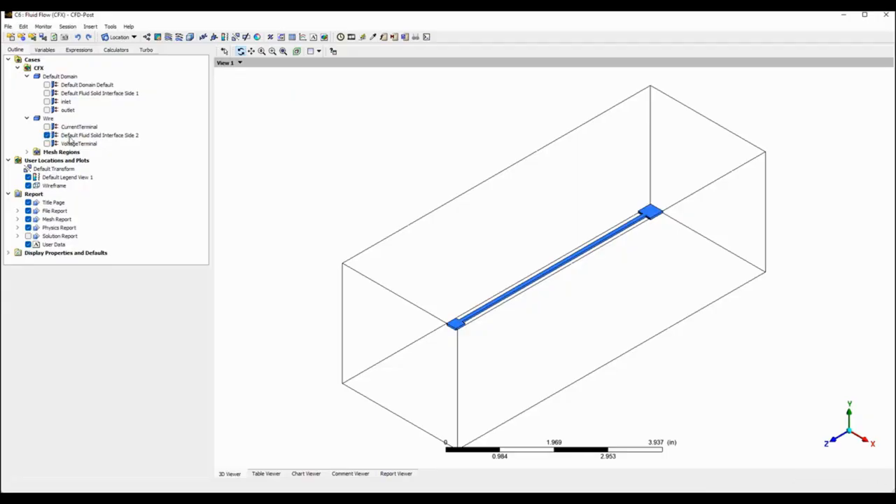
double_click(70, 135)
left_click(92, 296)
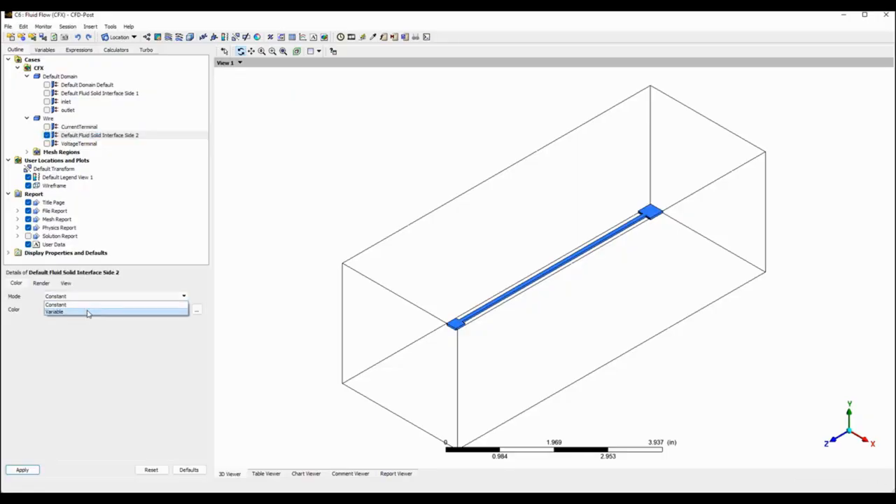
left_click(92, 310)
left_click(104, 312)
scroll(98, 343, "down", 3)
left_click(93, 362)
left_click(36, 470)
left_click_drag(537, 278, 503, 263)
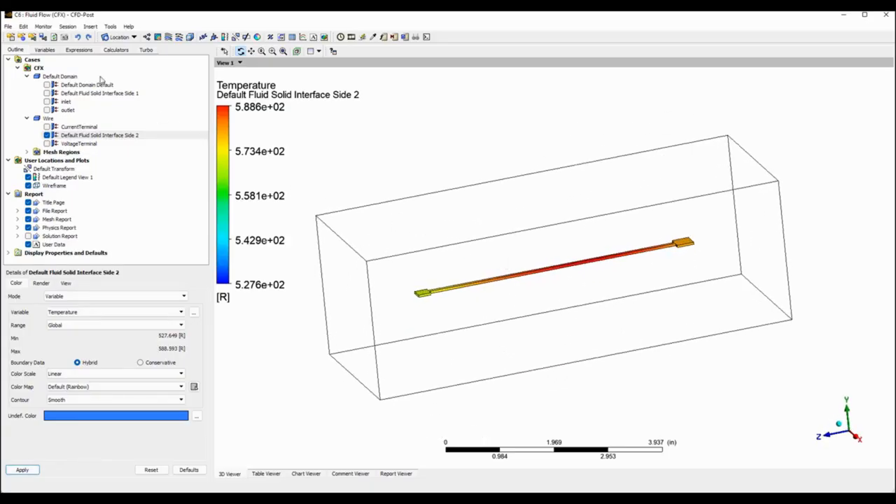
Set the preferred unit system to SI in the options and reapply the temperature plot.
left_click(23, 26)
left_click(41, 64)
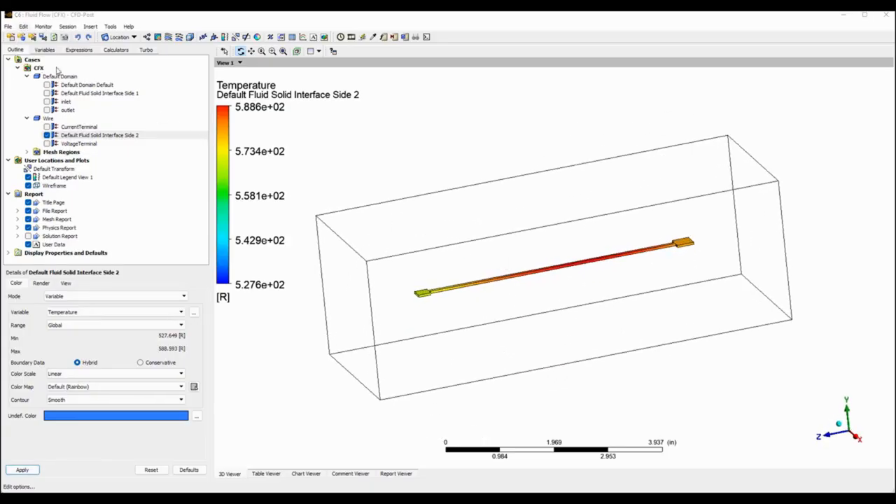
left_click(317, 244)
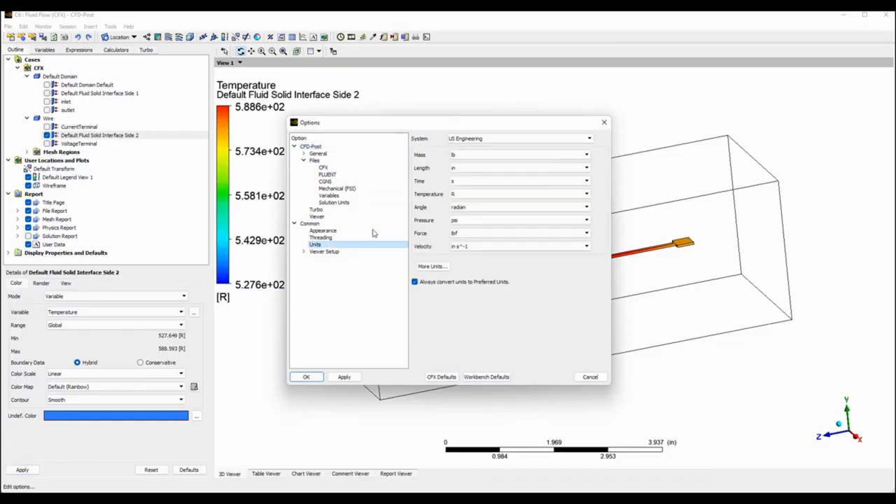
left_click(556, 138)
left_click(535, 151)
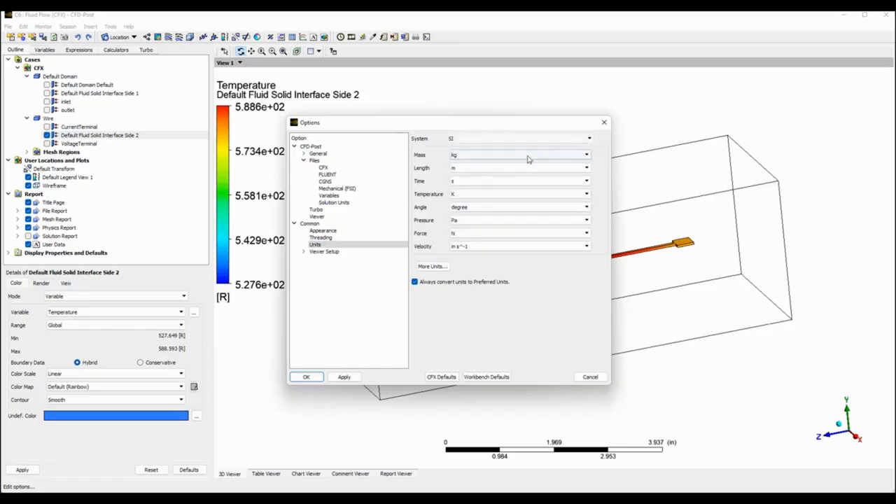
left_click(306, 376)
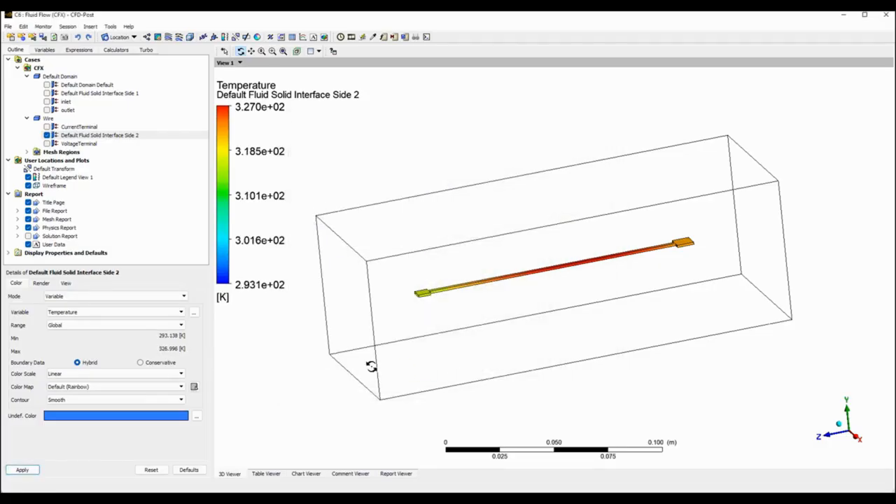
left_click(24, 469)
Reopen the unit options and compare the temperature units of the English Engineering, SI, CGS and US Customary systems.
left_click(23, 26)
left_click(37, 62)
left_click(315, 245)
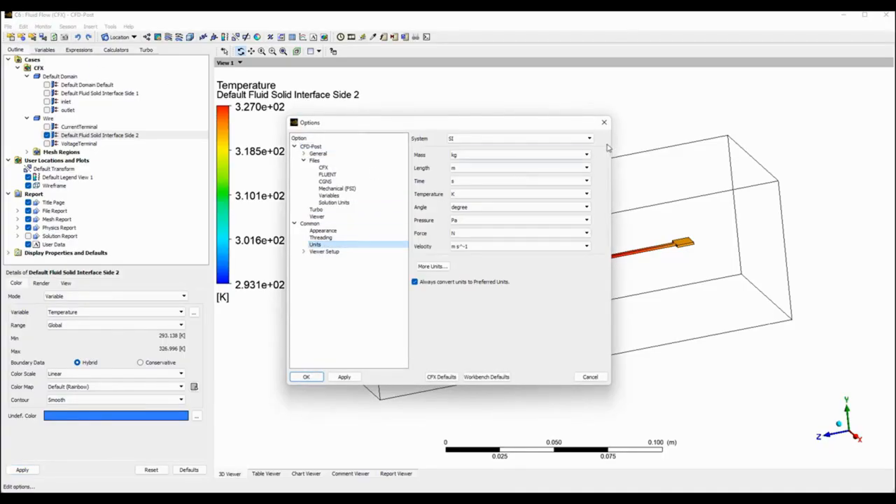
left_click(589, 140)
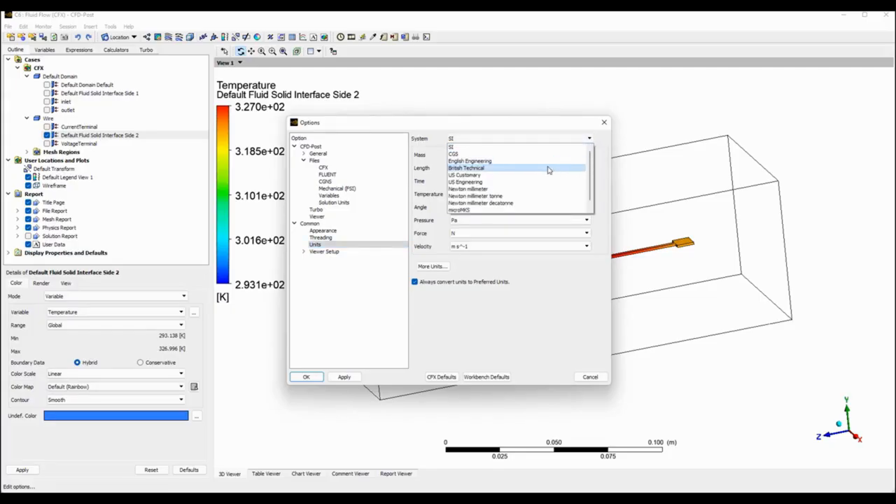
left_click(511, 163)
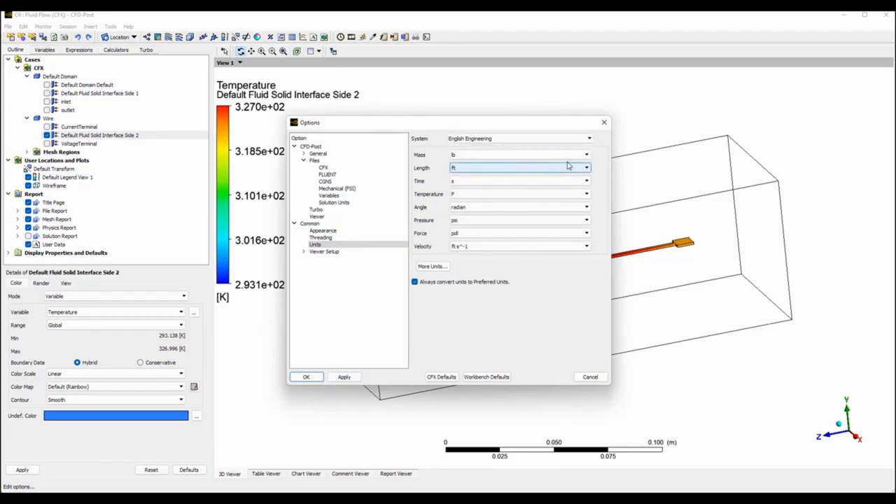
left_click(528, 194)
left_click(570, 139)
left_click(546, 149)
left_click(511, 194)
left_click(539, 139)
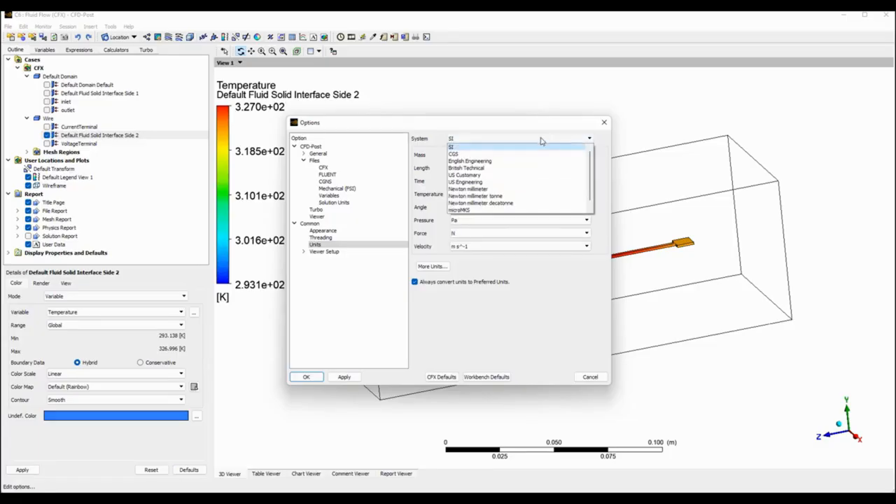
left_click(536, 153)
left_click(510, 197)
left_click(527, 142)
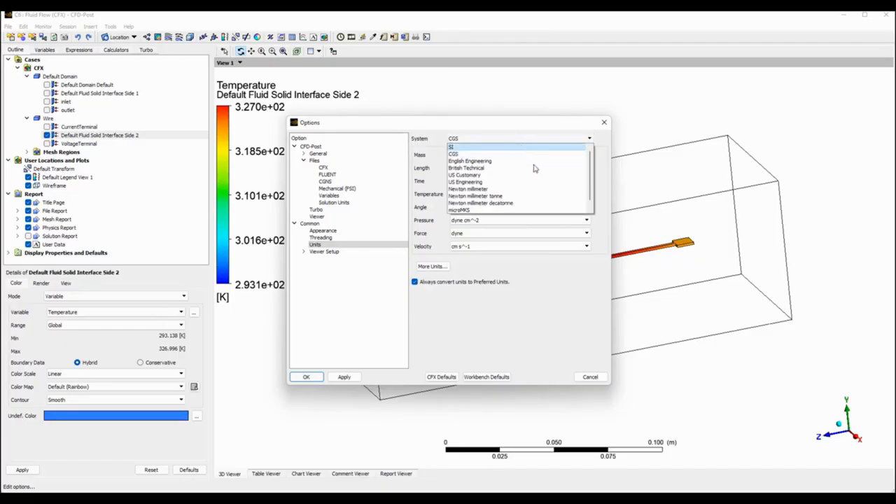
left_click(465, 174)
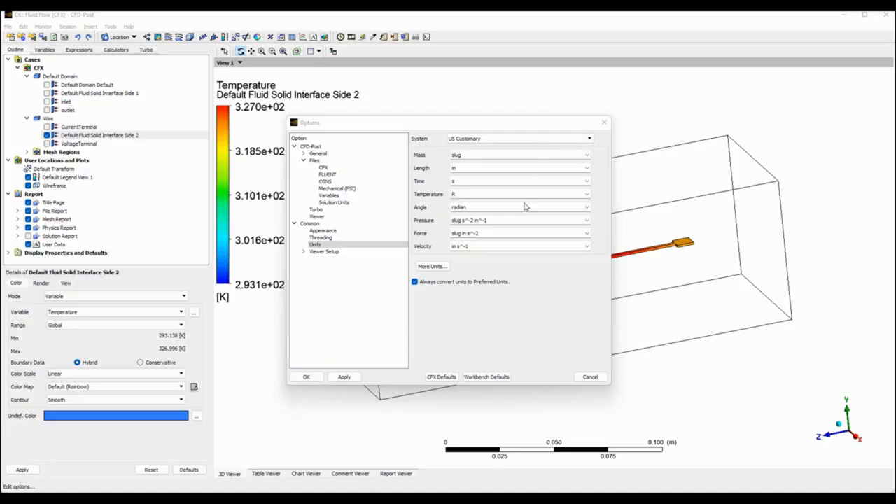
Set the preferred unit system to Custom, with millimetres and degrees Celsius, and accept the options.
left_click(529, 139)
left_click(488, 214)
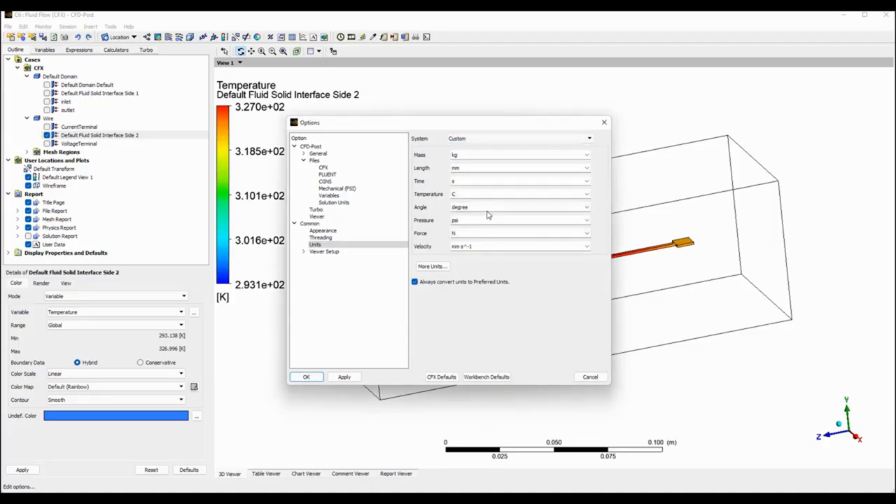
left_click(305, 378)
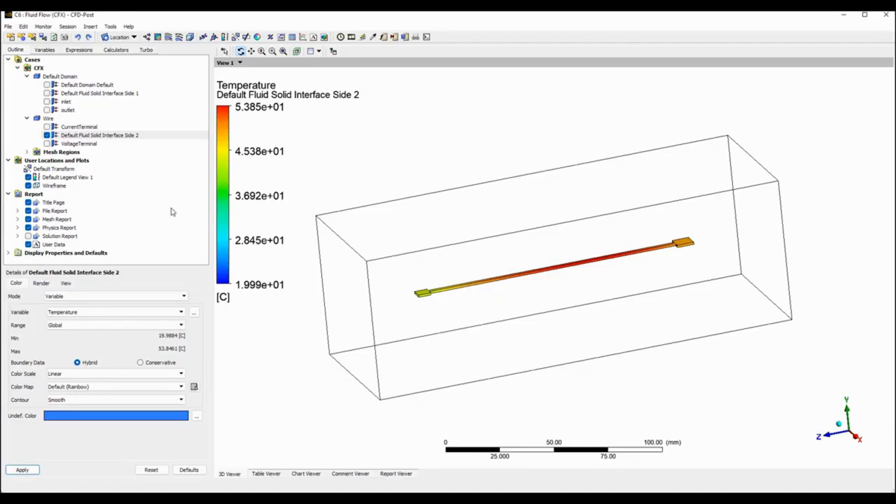
Change the number format of Default Legend View 1 from Scientific to Fixed and apply it.
left_click(61, 179)
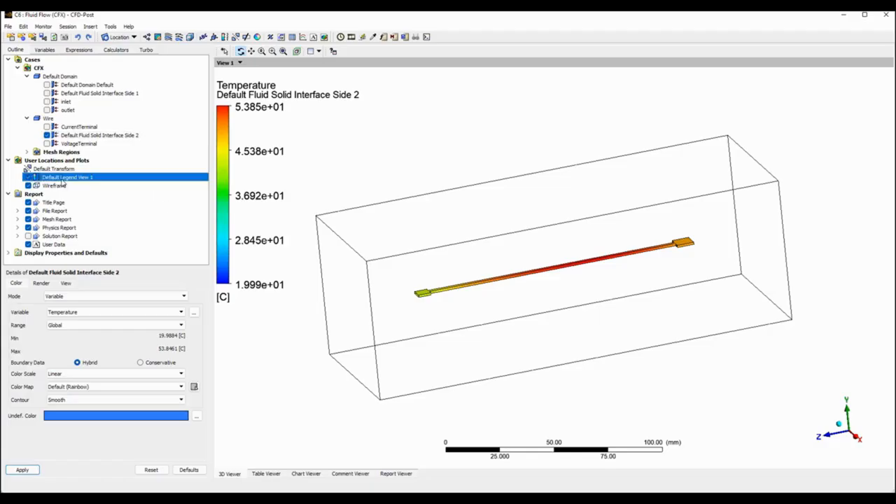
left_click(56, 284)
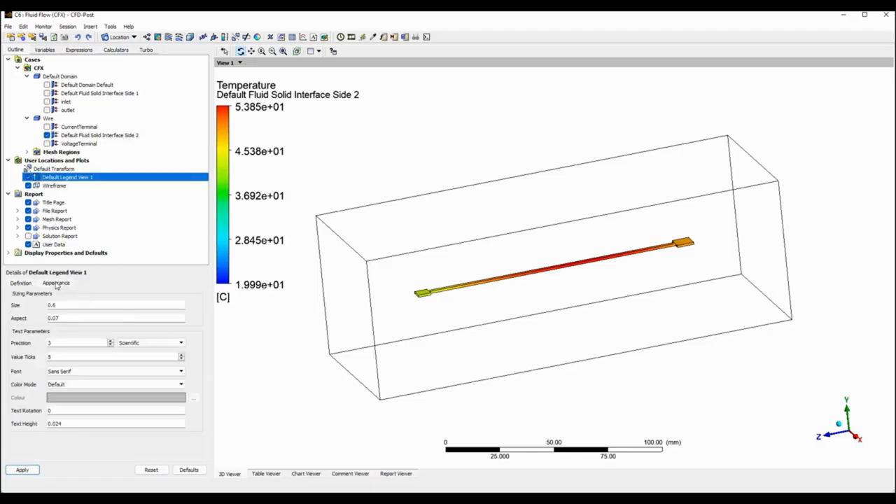
left_click(136, 343)
left_click(136, 355)
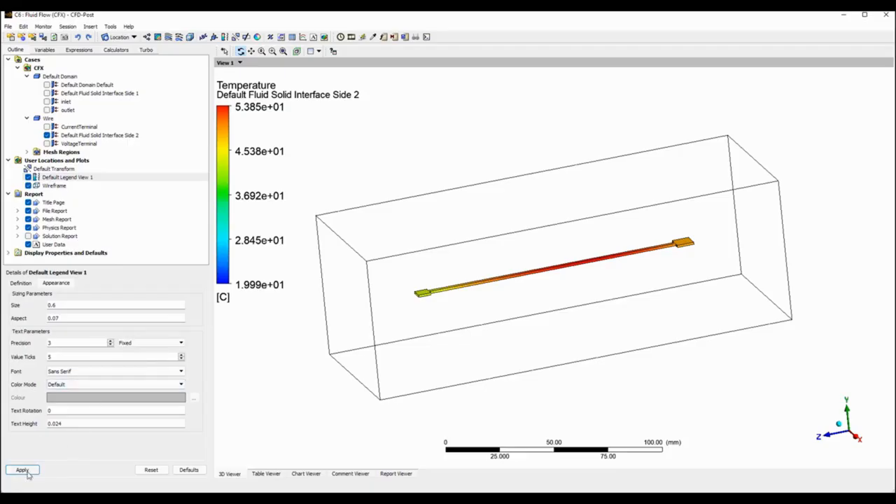
left_click(23, 470)
left_click_drag(438, 265, 539, 330)
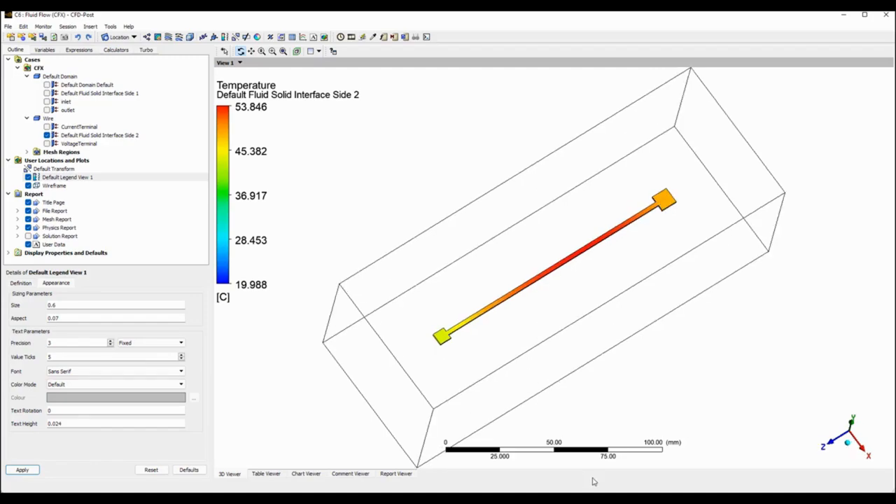
Switch to the Thermal-Electric model in Mechanical and display its Temperature result for comparison with the CFX temperatures.
left_click(561, 499)
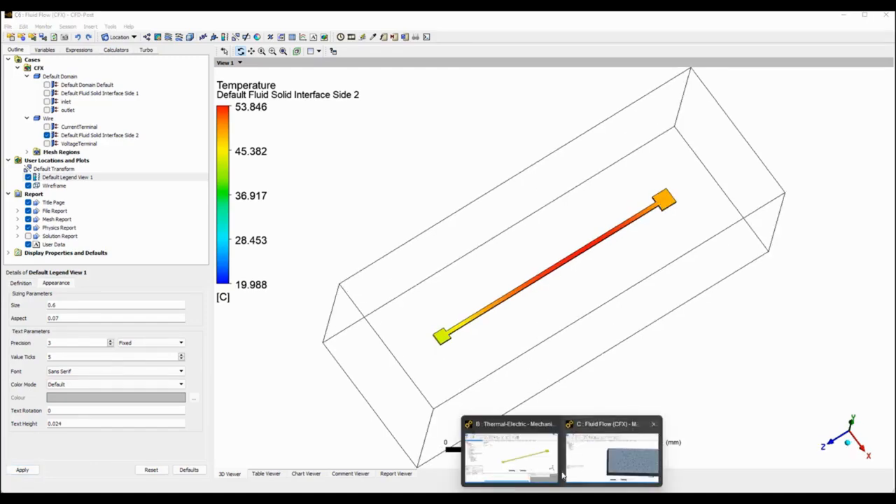
left_click(606, 464)
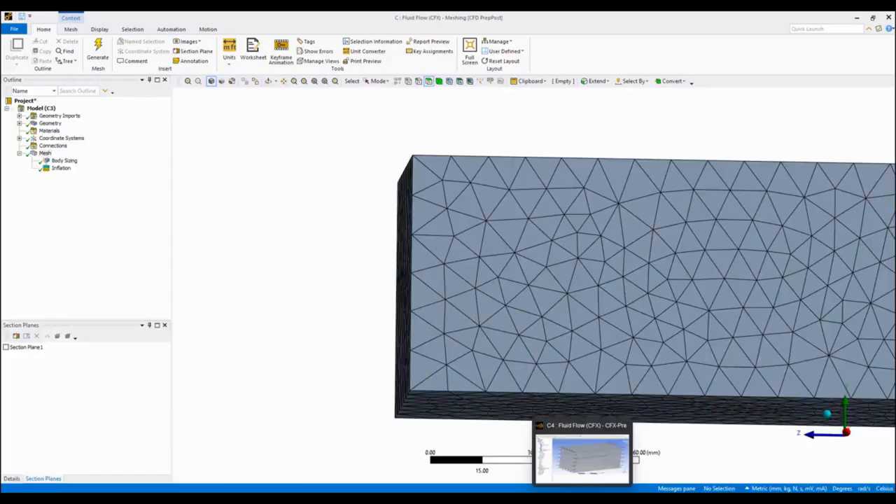
left_click(511, 458)
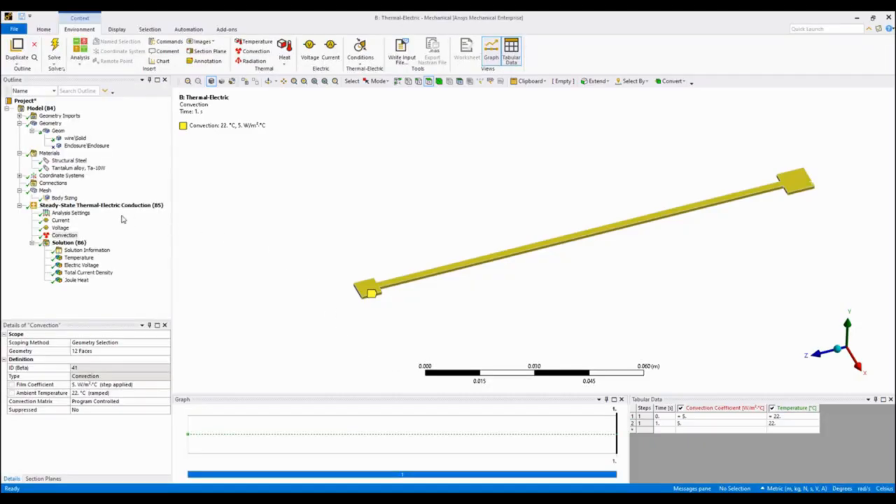
left_click(79, 257)
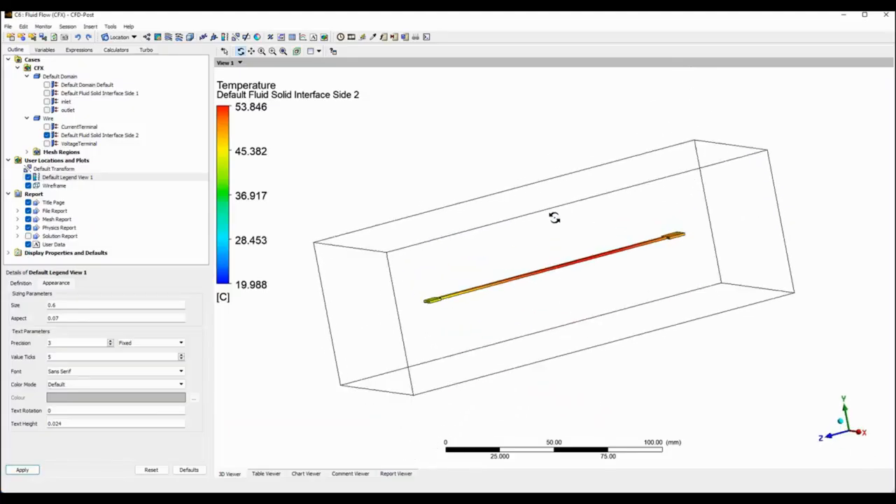
Switch back to CFD-Post and insert Plane 1 through all domains, defined as a YZ plane.
left_click_drag(553, 218, 524, 231)
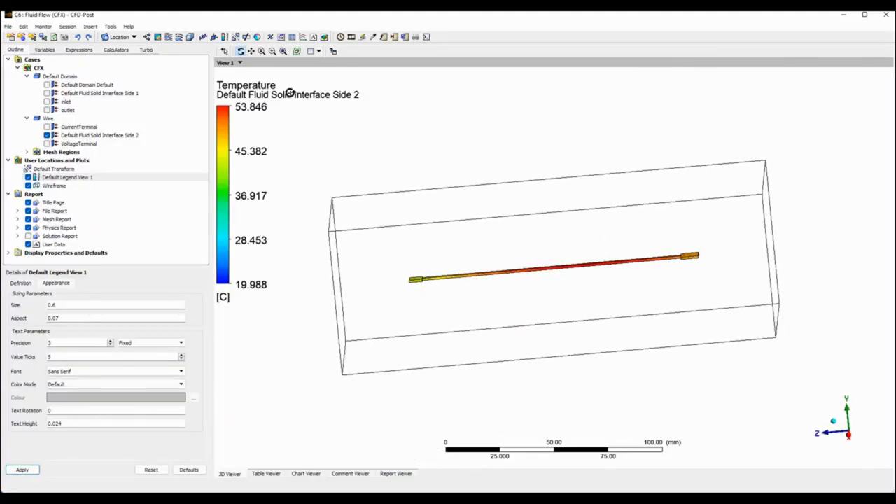
left_click(127, 39)
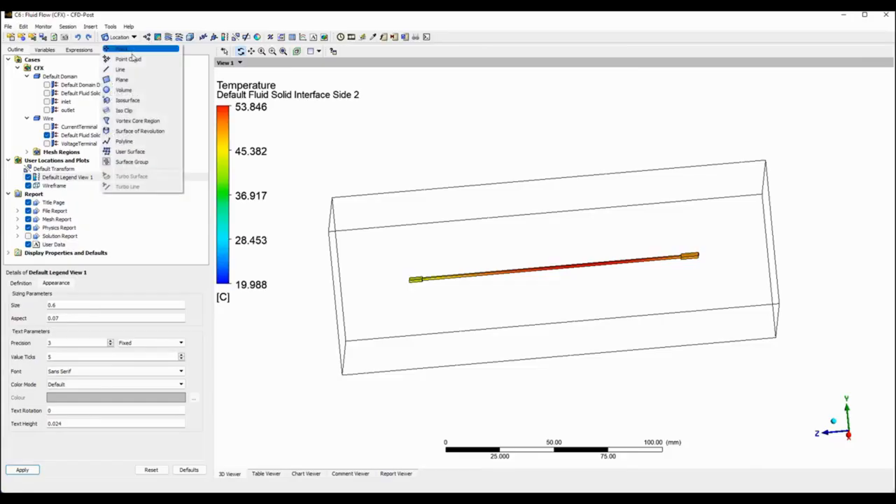
left_click(126, 78)
left_click(152, 120)
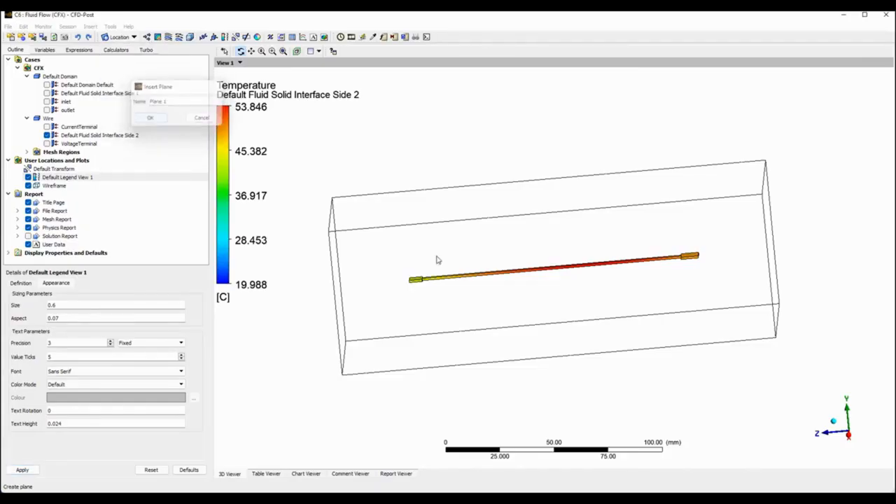
left_click(138, 319)
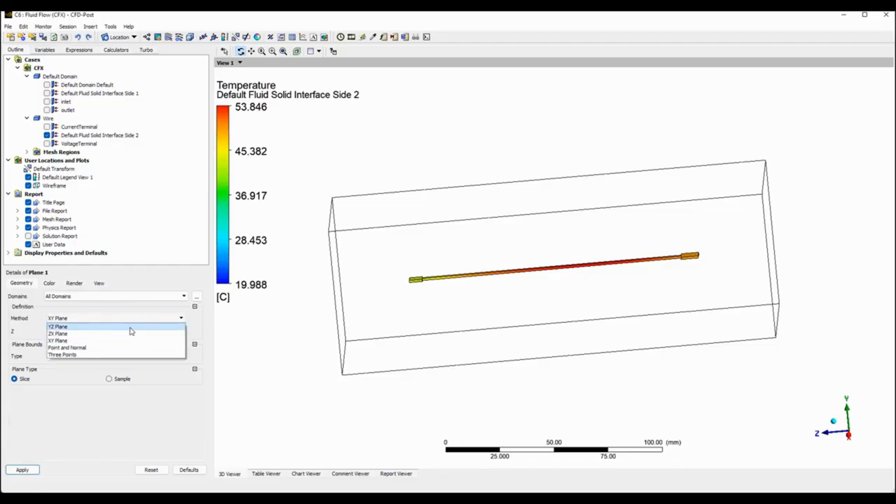
left_click(129, 331)
Set the colour mode of Plane 1 to Variable and apply it to display the slice.
left_click(49, 283)
left_click(92, 297)
left_click(93, 312)
left_click(22, 470)
left_click_drag(486, 287, 279, 299)
Colour Plane 1 by Temperature to show the heat distribution around the wire.
left_click(140, 312)
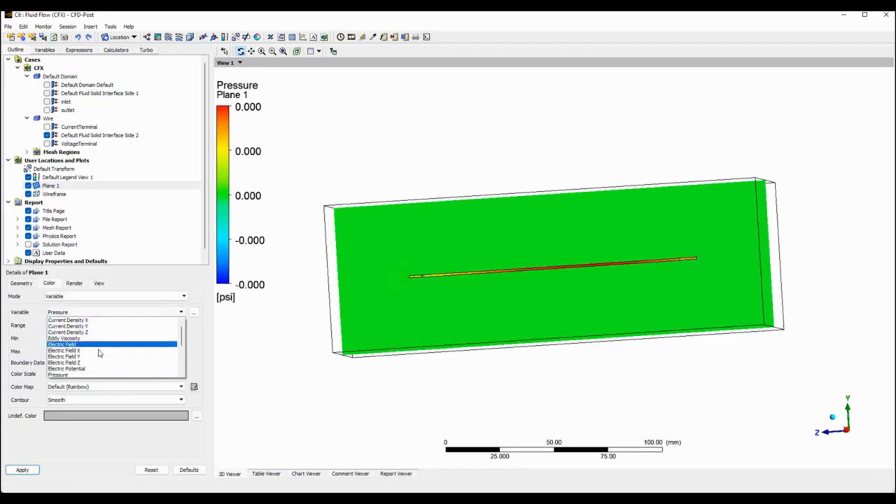
scroll(96, 363, "up", 2)
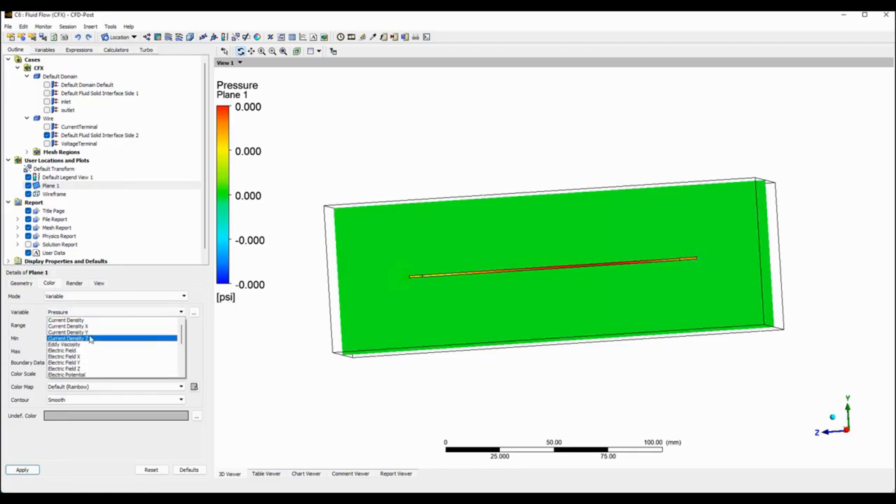
scroll(88, 350, "down", 1)
scroll(81, 349, "down", 1)
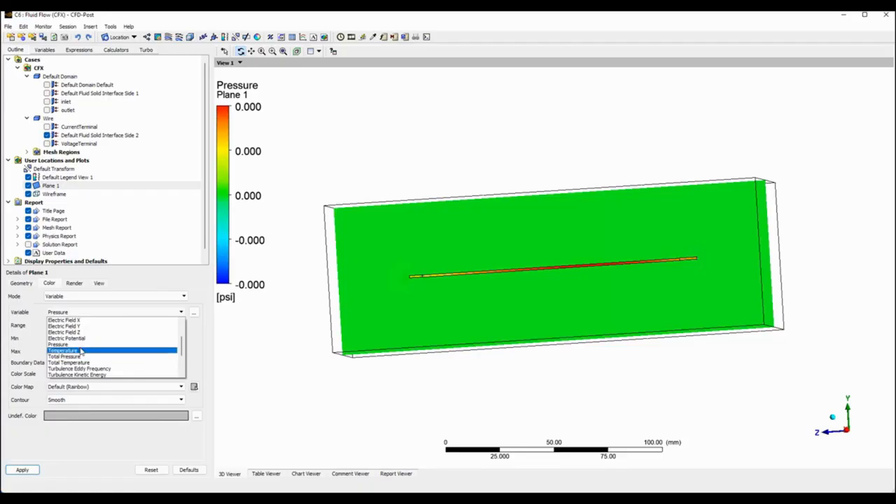
left_click(81, 352)
left_click(22, 470)
left_click_drag(544, 264, 569, 269)
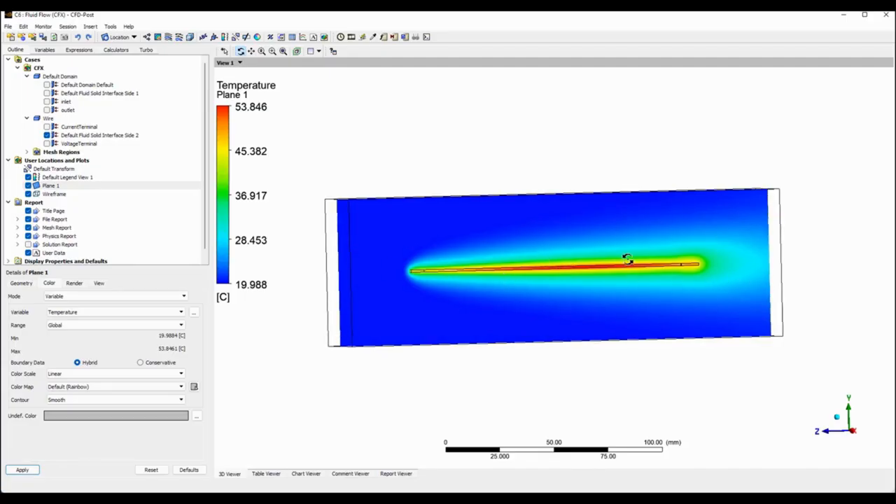
Colour Plane 1 by Velocity to show the airflow around the wire.
left_click(175, 314)
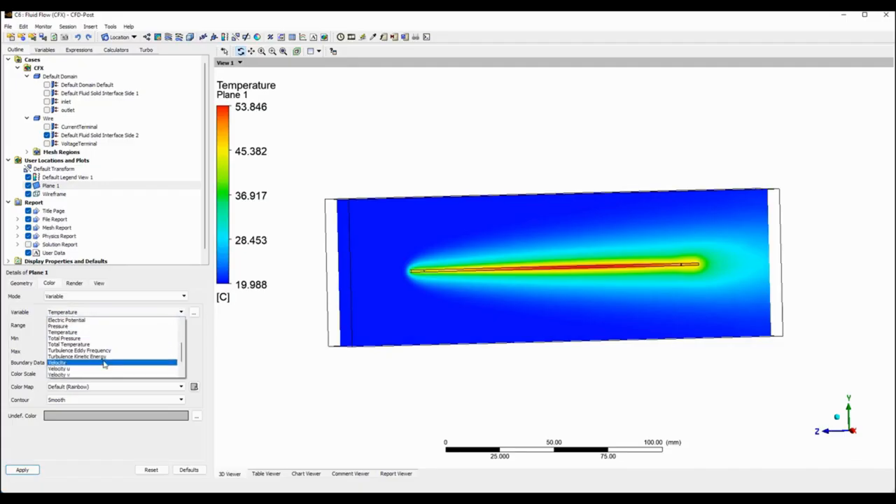
left_click(104, 364)
left_click(22, 469)
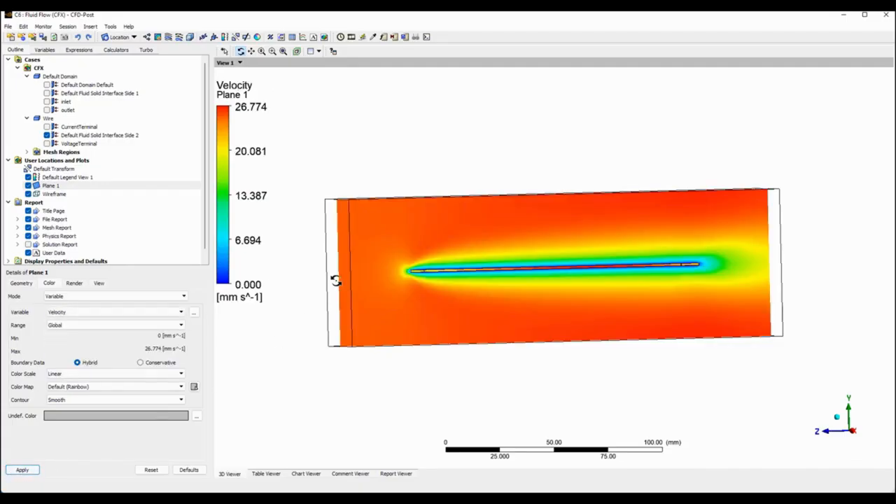
mouse_move(392, 239)
left_mouse_down()
mouse_move(364, 248)
mouse_move(378, 234)
left_mouse_up()
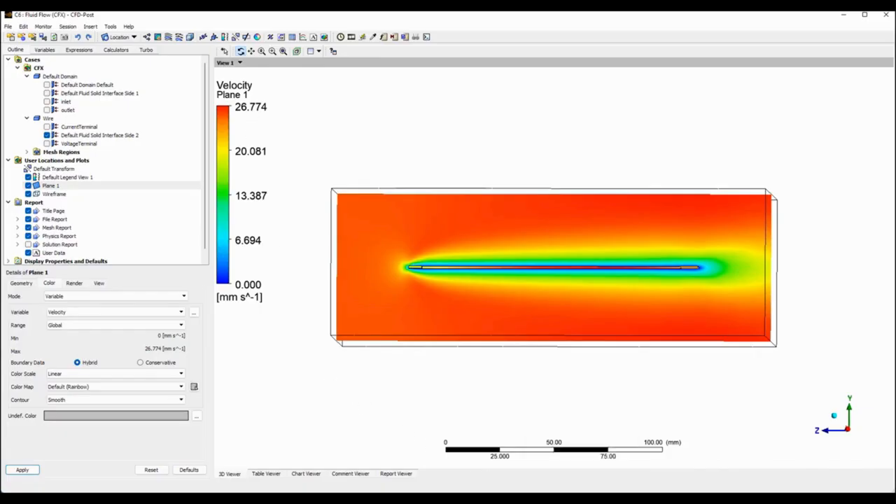
Switch to CFX-Pre and set the inlet boundary's normal speed to 1 m s^-1.
left_click(584, 455)
double_click(65, 139)
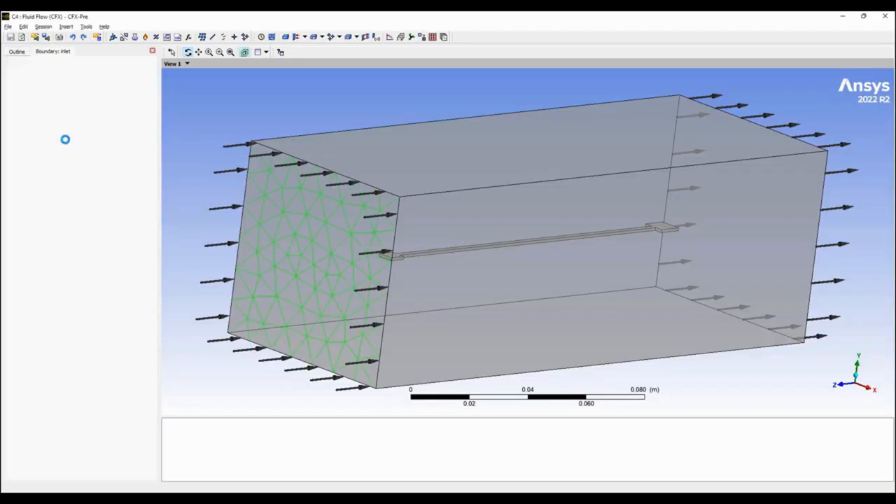
left_click(70, 71)
left_click(100, 132)
left_click(129, 129)
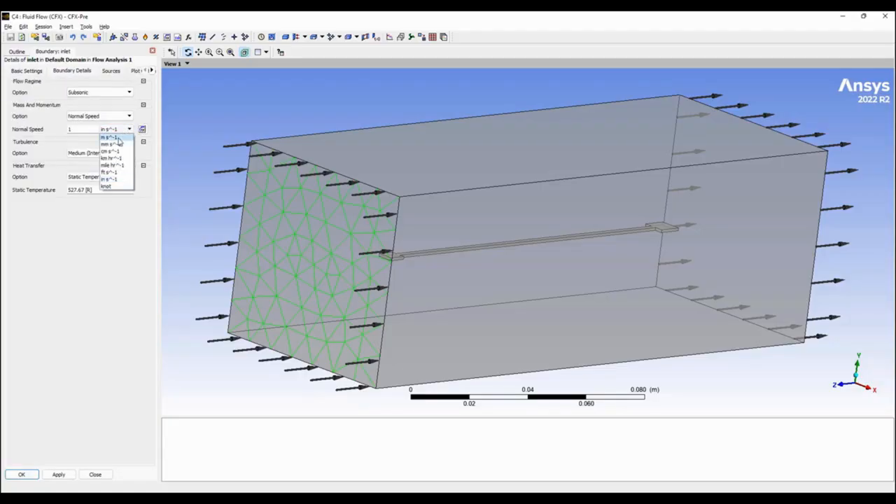
left_click(117, 138)
left_click(82, 357)
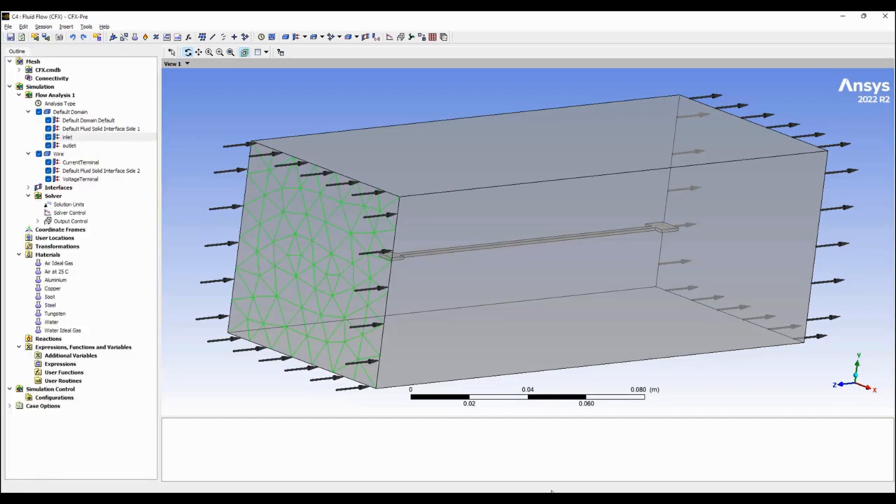
Open the Fluid Flow (CFX) Solution from Workbench and rerun the solver with the updated inlet speed.
mouse_move(561, 498)
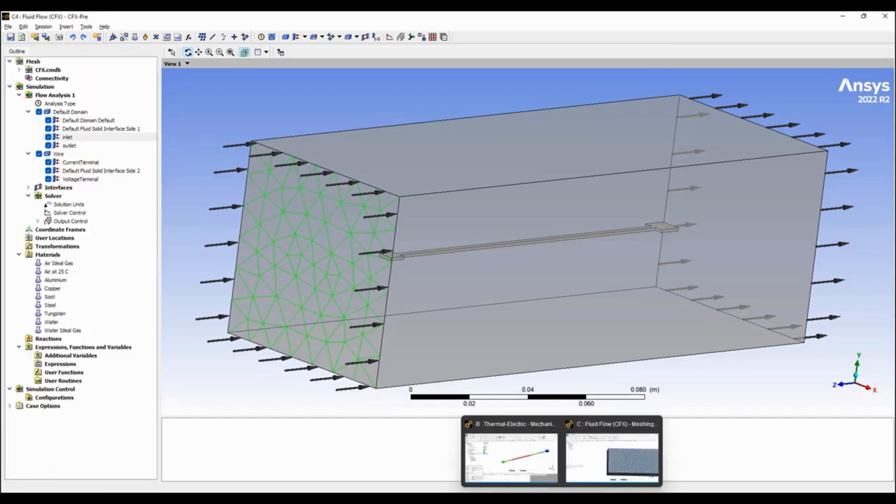
left_click(503, 499)
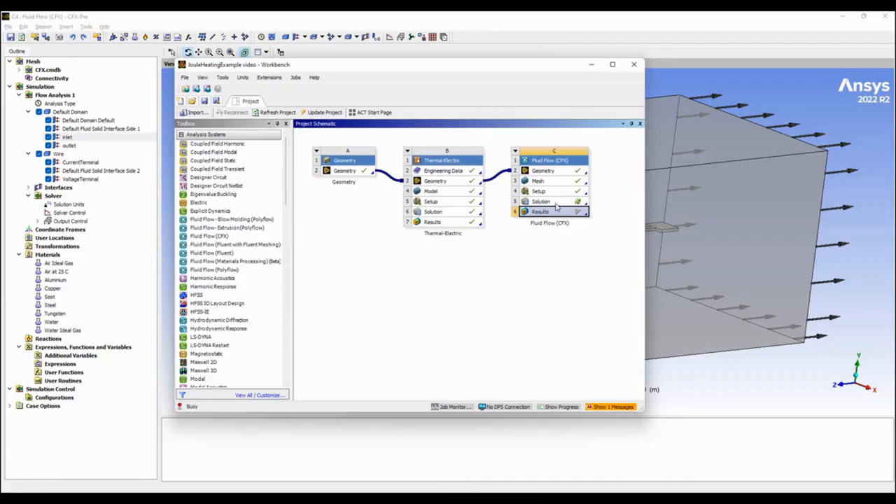
double_click(556, 203)
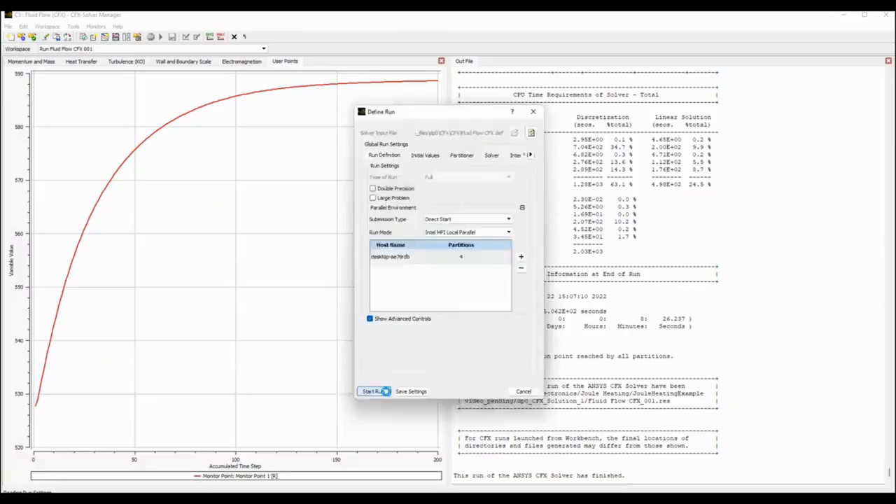
left_click(372, 391)
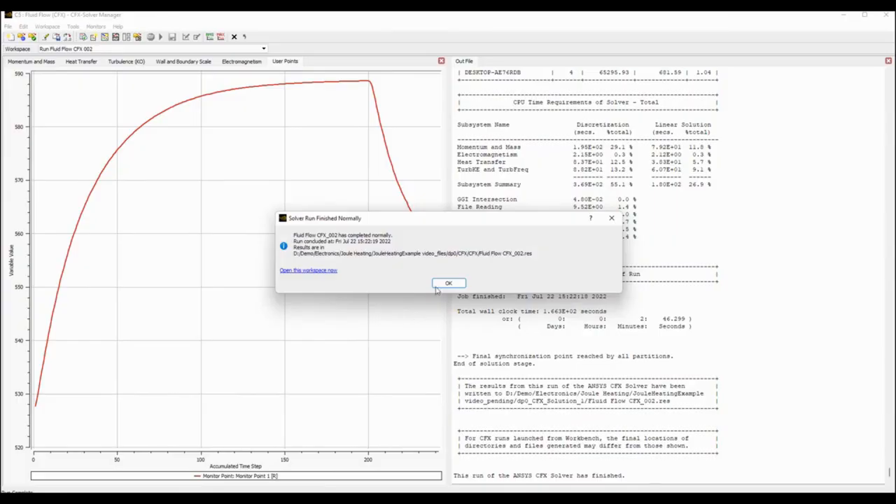
left_click(437, 283)
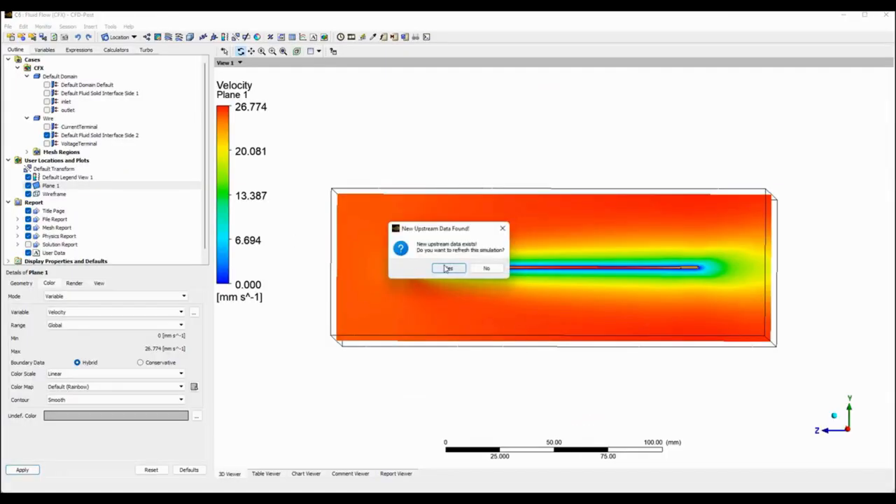
Switch back to CFD-Post and examine the updated velocity plot on Plane 1 with its legend.
left_click(446, 268)
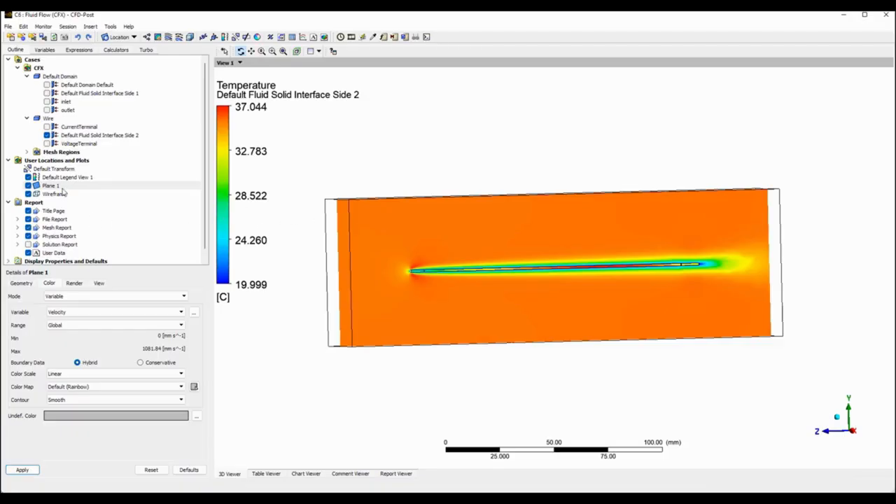
left_click(49, 186)
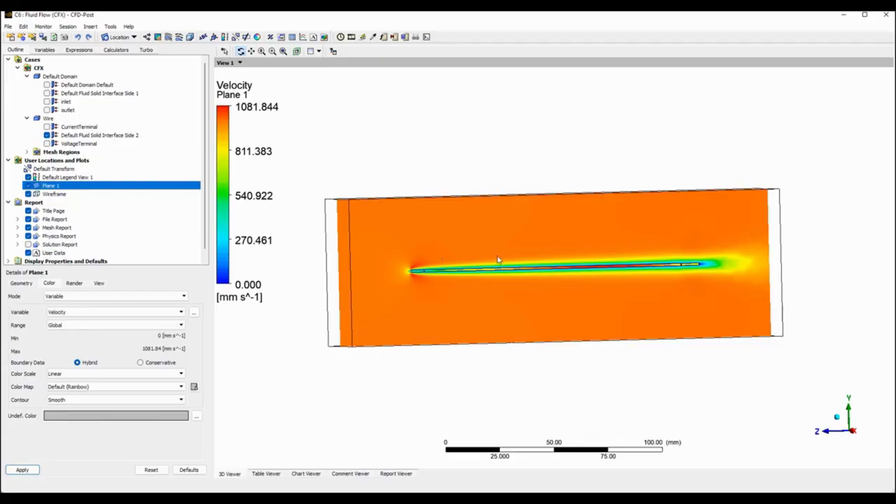
middle_click_drag(486, 289, 547, 268)
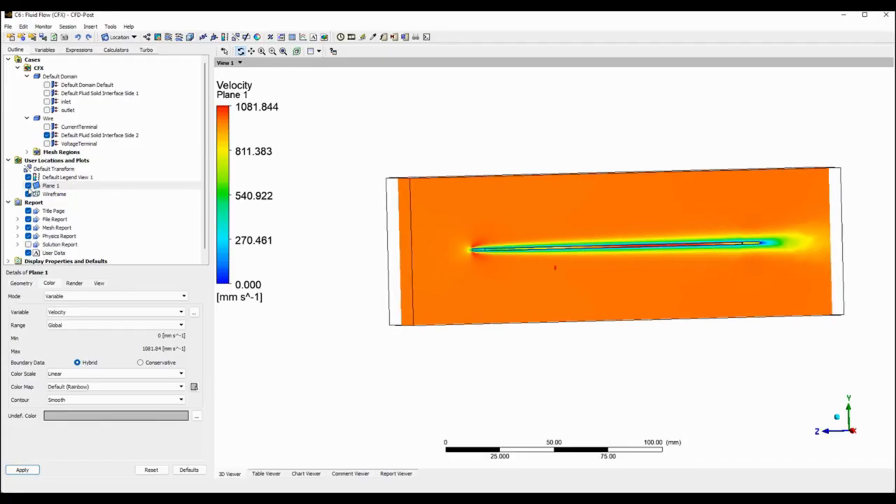
Hide Plane 1 and show the temperature plot on the wire's Default Fluid Solid Interface Side 2.
left_click(28, 185)
left_click(72, 137)
left_click_drag(552, 203, 551, 264)
mouse_move(691, 202)
left_mouse_down()
mouse_move(679, 266)
mouse_move(672, 232)
mouse_move(602, 236)
mouse_move(605, 229)
mouse_move(646, 257)
mouse_move(626, 310)
mouse_move(644, 342)
mouse_move(613, 154)
mouse_move(676, 292)
mouse_move(618, 222)
mouse_move(677, 206)
left_mouse_up()
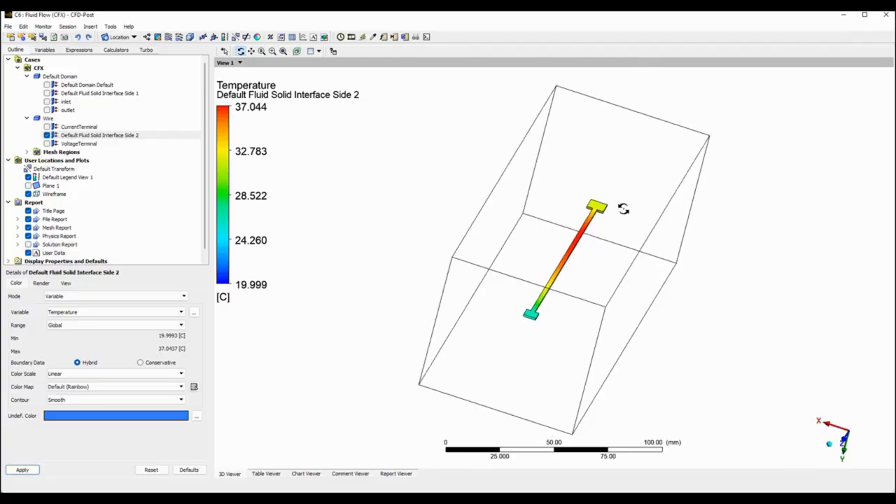
Colour Default Fluid Solid Interface Side 2 by Current Density and inspect the junction between the wire and its end pad.
left_click(173, 312)
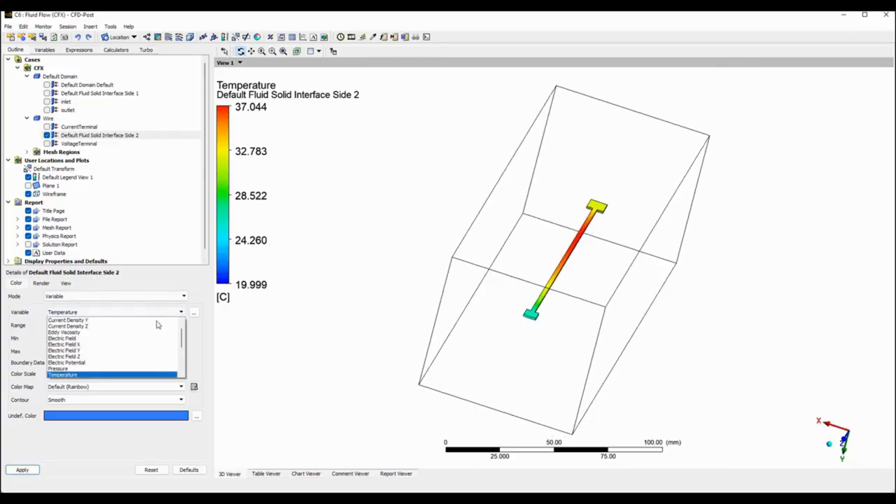
left_click(120, 320)
left_click(32, 469)
right_click_drag(514, 298, 567, 320)
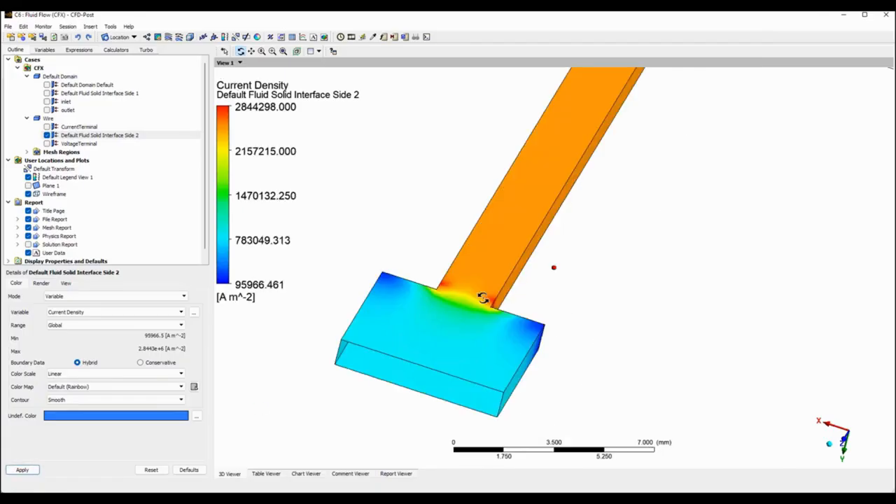
left_click_drag(478, 306, 470, 326)
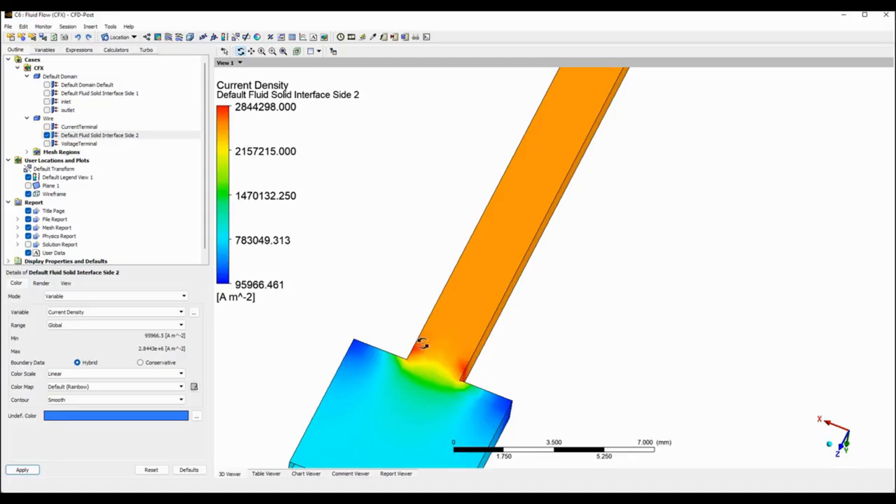
scroll(422, 320, "down", 3)
scroll(426, 321, "down", 3)
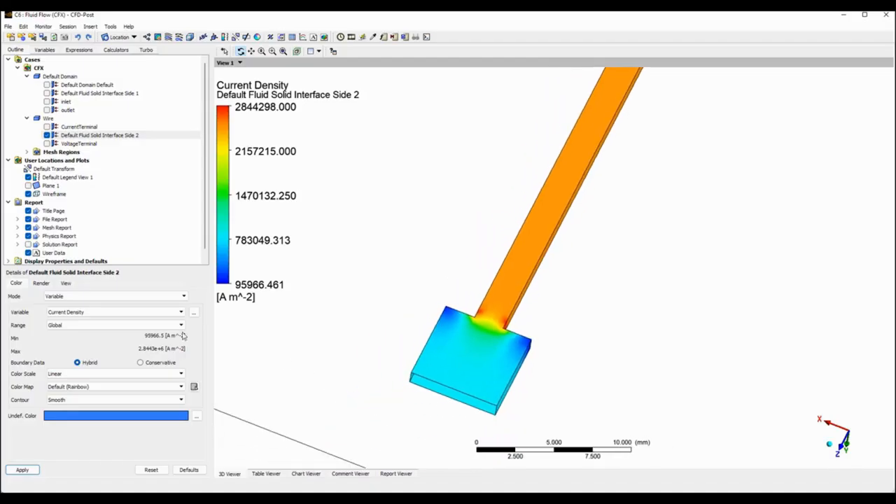
Colour Default Fluid Solid Interface Side 2 by Electric Potential and view the distribution along the whole wire.
left_click(180, 312)
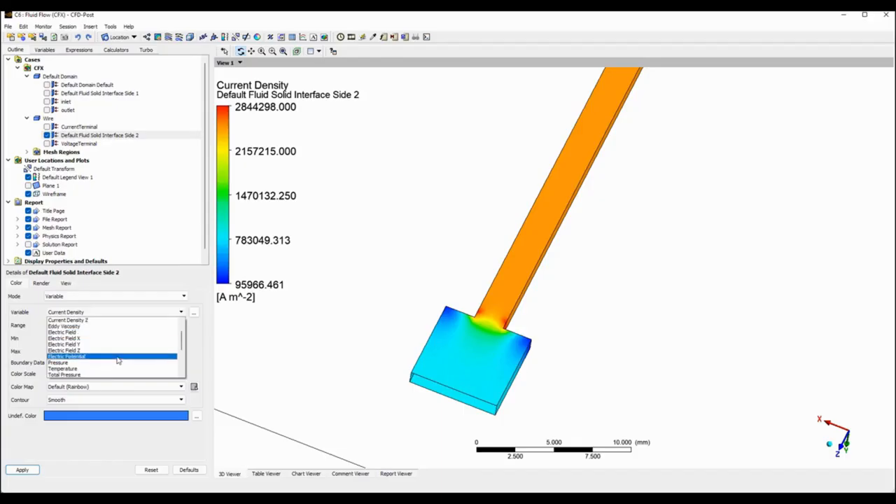
left_click(117, 360)
left_click(27, 470)
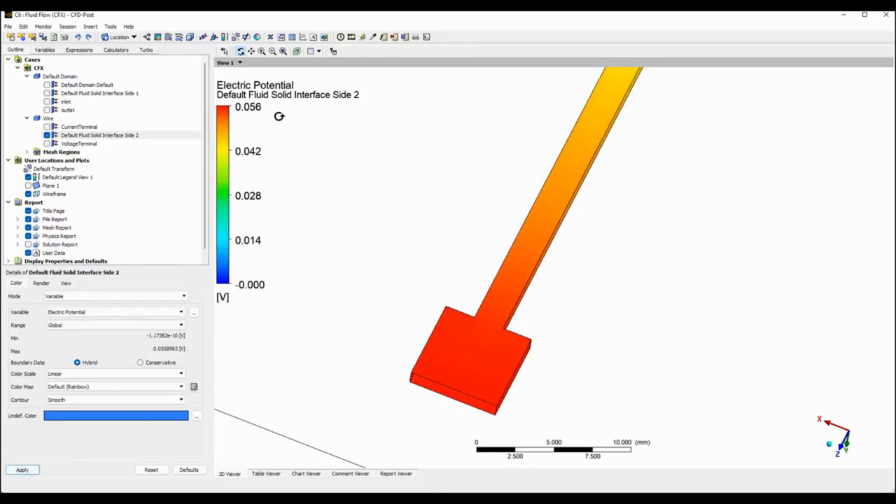
scroll(481, 226, "down", 3)
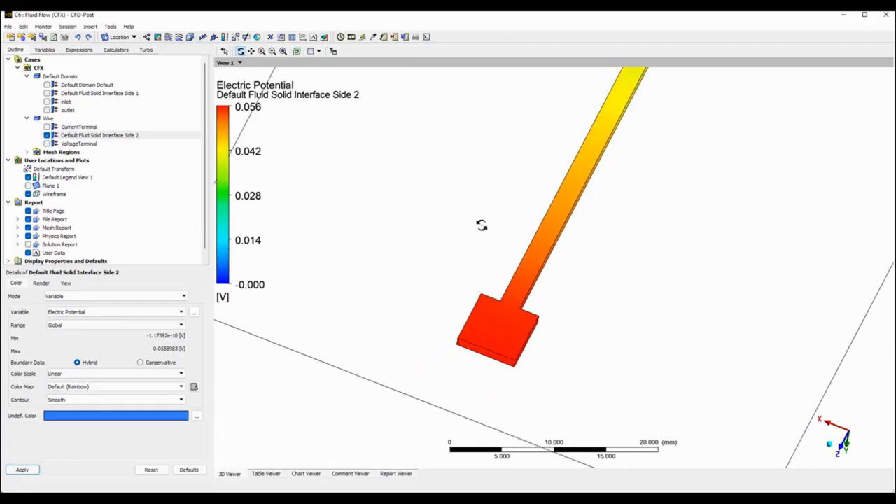
scroll(666, 294, "down", 5)
scroll(665, 294, "down", 3)
left_click_drag(652, 260, 555, 242)
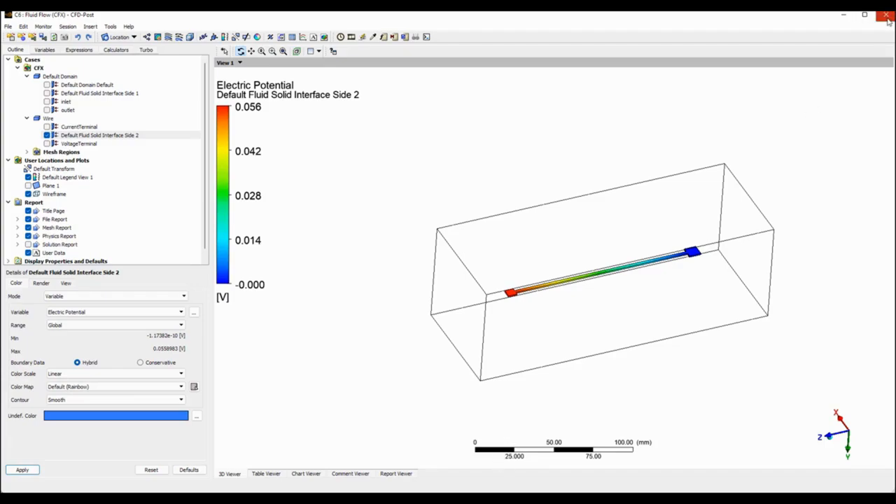
Return to a maximised Workbench window and close the CFX-Solver Manager, CFX-Pre, Mechanical and Meshing windows.
key("alt+Tab")
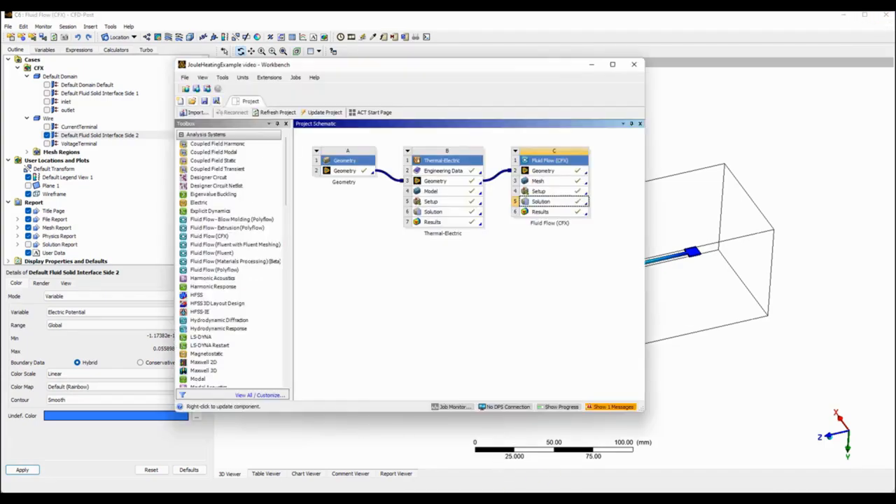
double_click(557, 69)
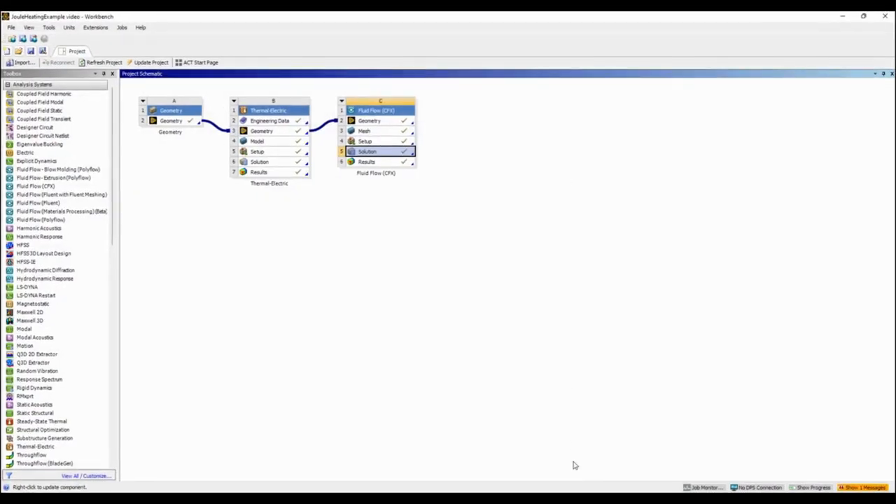
mouse_move(613, 498)
left_click(613, 454)
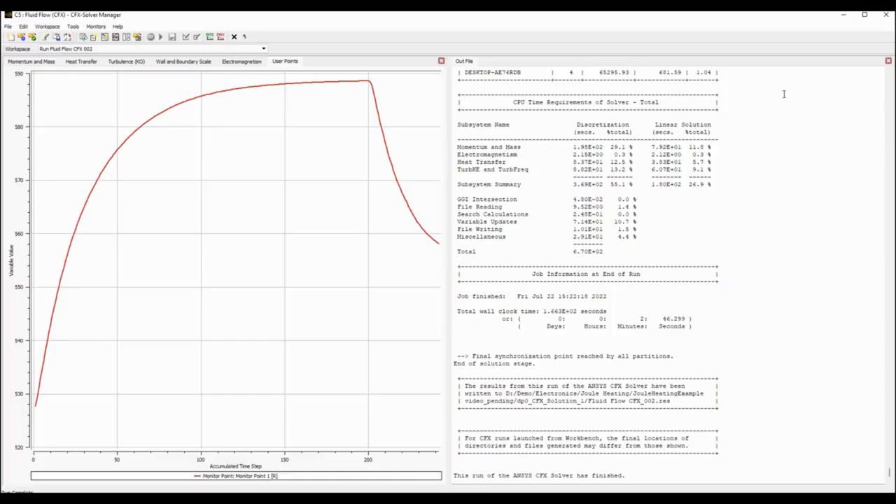
left_click(886, 14)
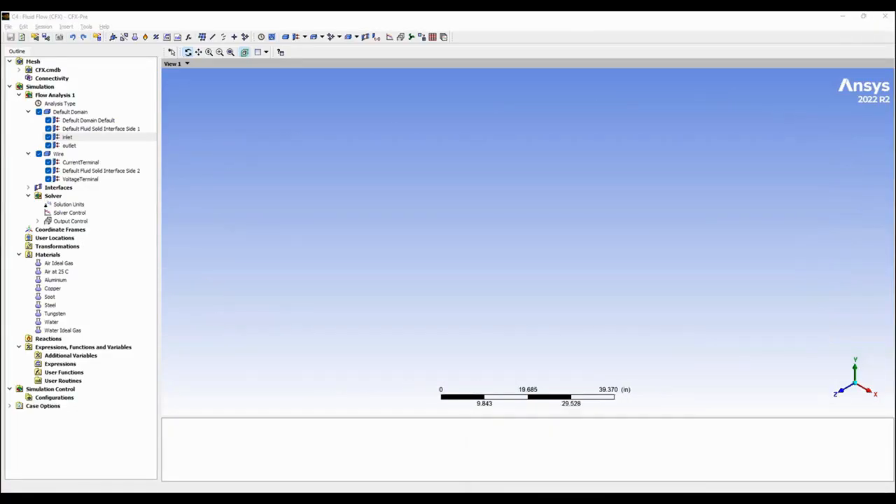
right_click(582, 499)
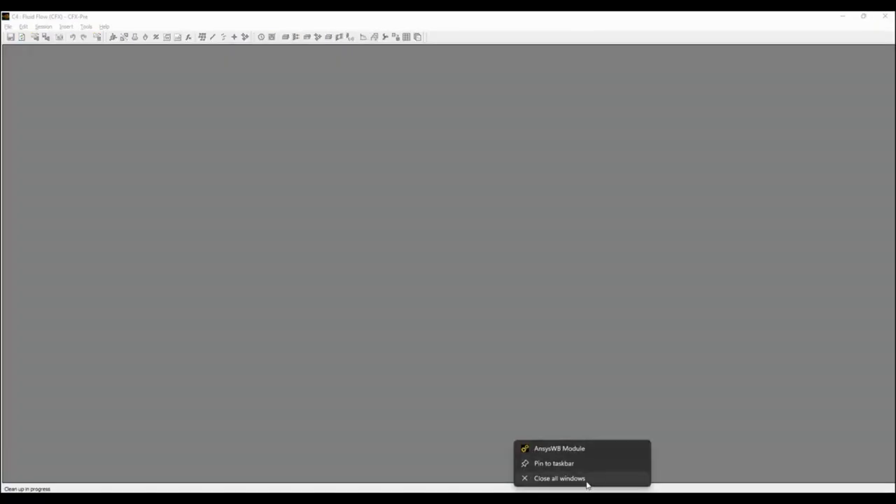
left_click(586, 482)
Duplicate Geometry system A in the project schematic and close the remaining open application windows.
mouse_move(530, 498)
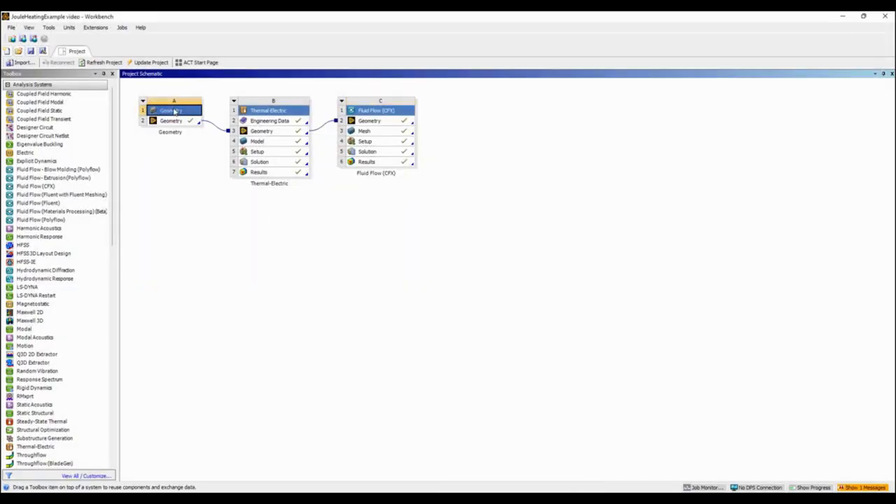
right_click(174, 112)
left_click(200, 135)
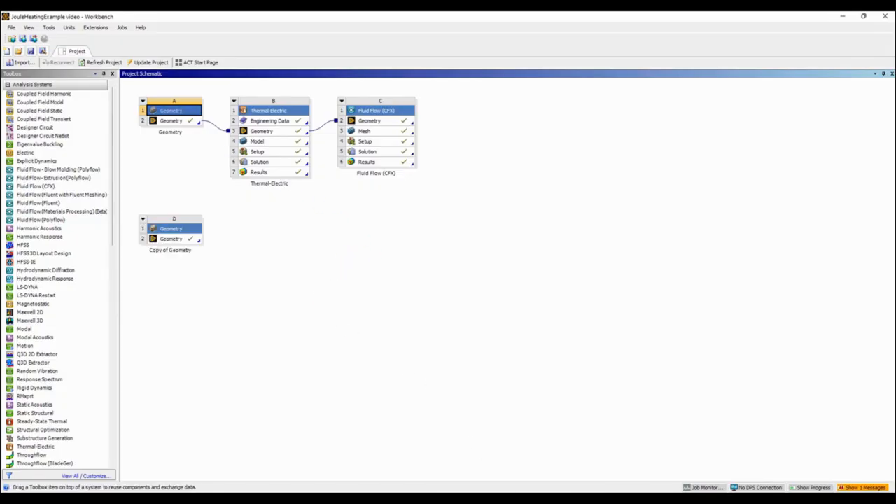
right_click(539, 488)
left_click(539, 478)
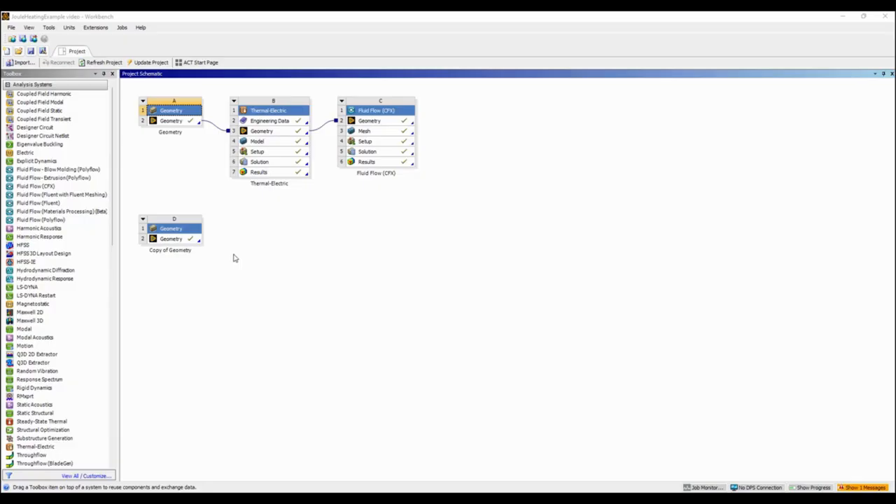
Open the duplicated geometry of system D in SpaceClaim and hide the Enclosure component.
double_click(177, 241)
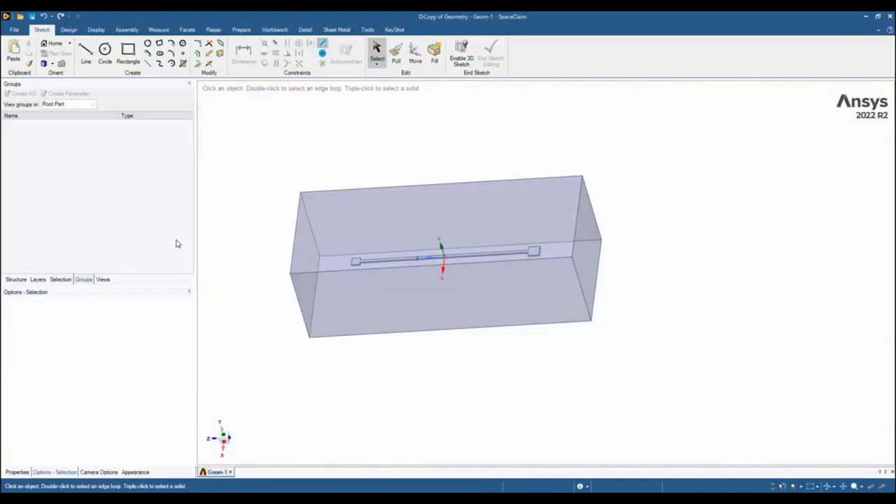
left_click(646, 180)
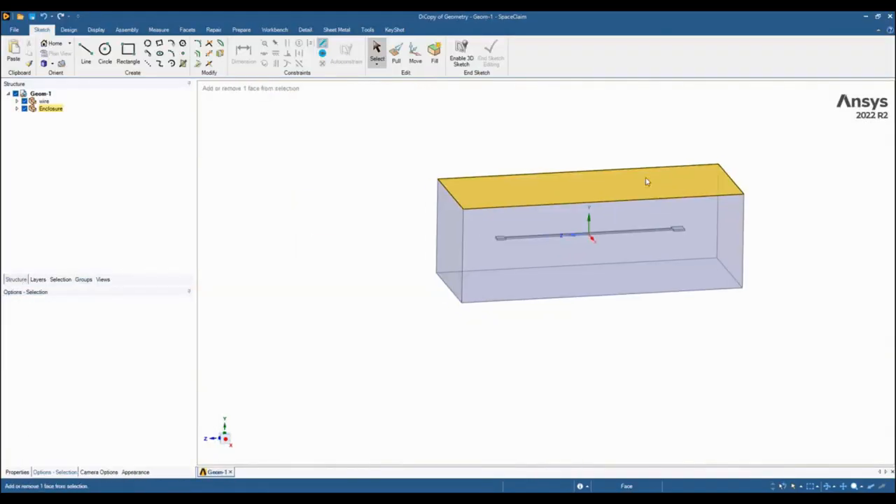
left_click(25, 108)
scroll(578, 238, "up", 3)
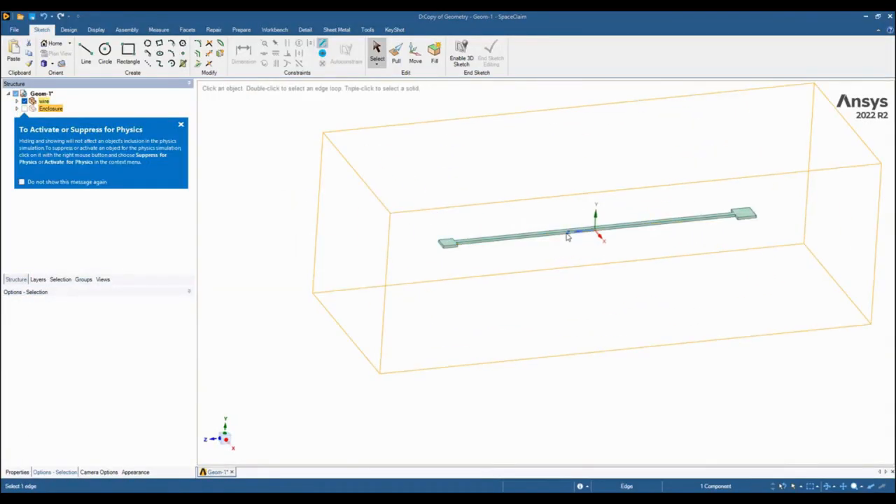
Simplify the wire body with Icepak Simplify, using the Level 2 (polygon fit) type.
left_click(274, 30)
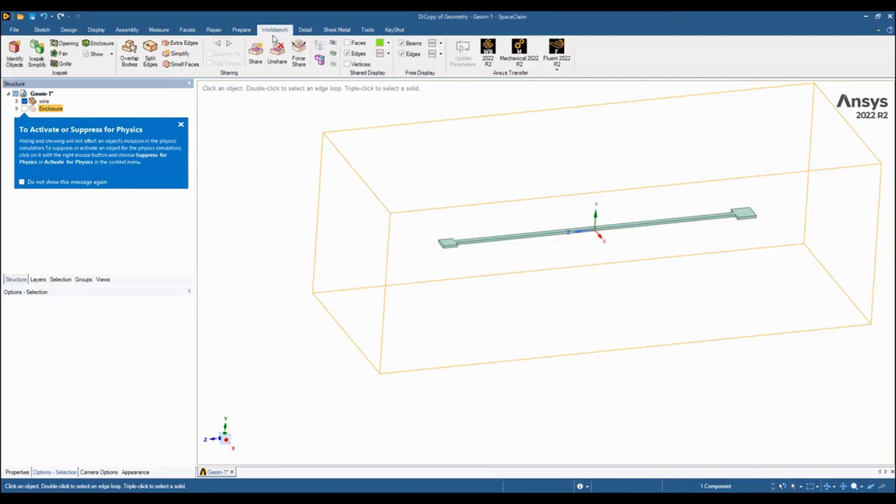
left_click(182, 124)
left_click(37, 57)
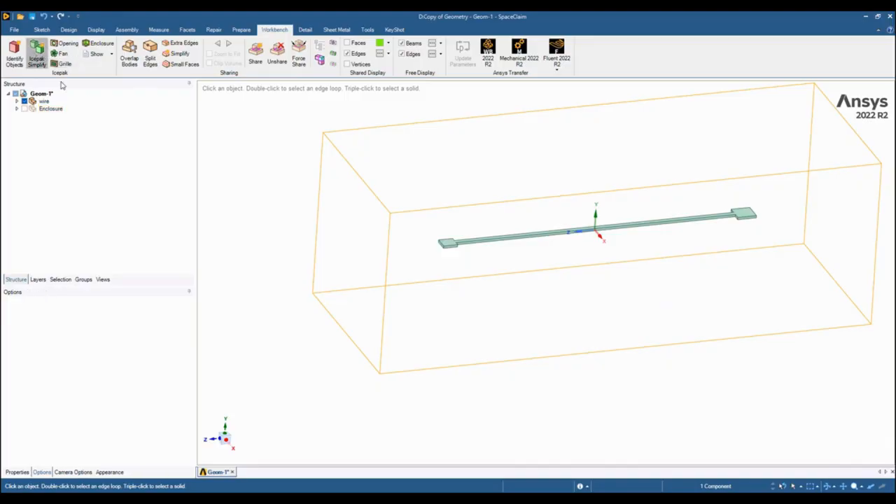
left_click(72, 316)
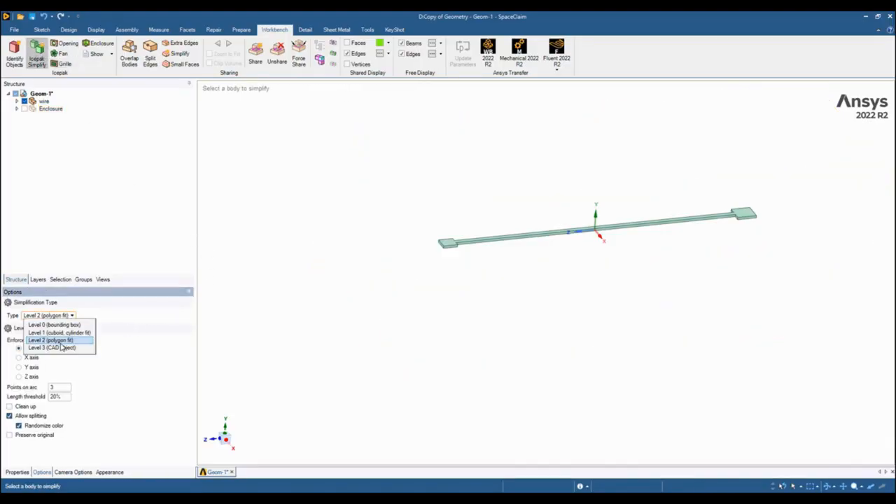
left_click(60, 342)
left_click_drag(375, 123, 800, 303)
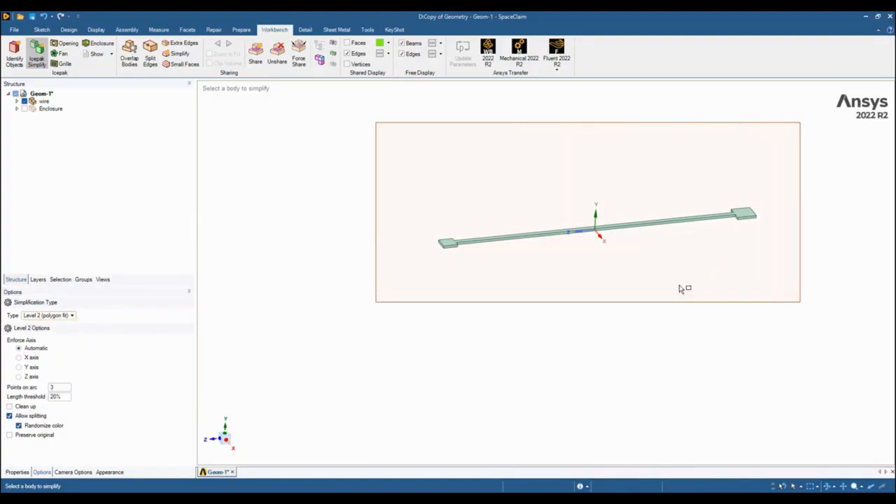
Simplify the Enclosure body with Icepak Simplify, using the Level 0 (bounding box) type, and show the wire component again.
left_click(24, 101)
left_click(24, 108)
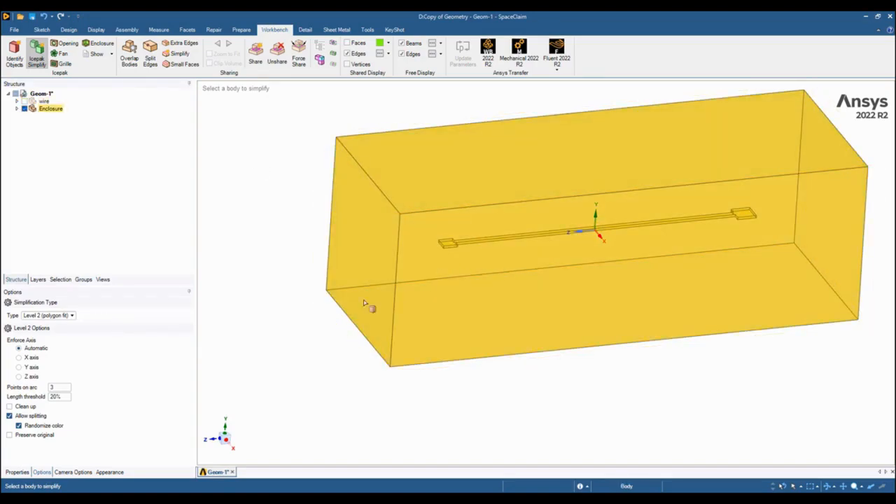
left_click(72, 315)
left_click(72, 315)
left_click(73, 315)
left_click(68, 326)
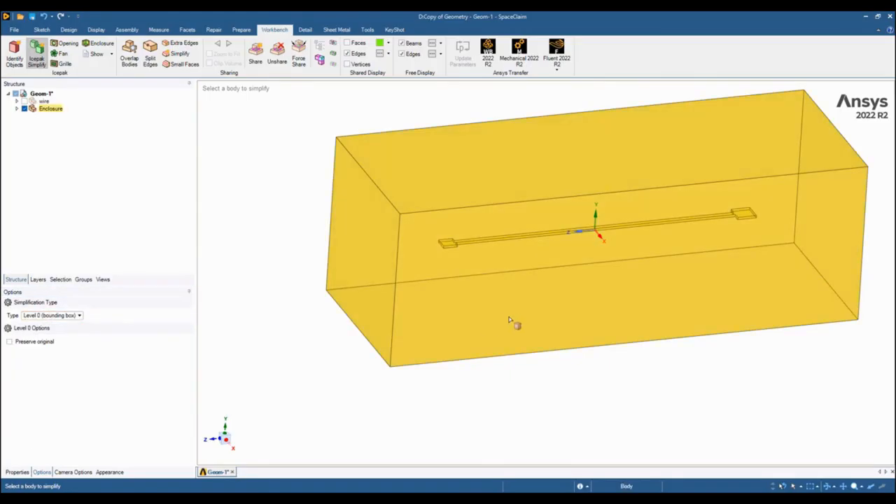
left_click(518, 318)
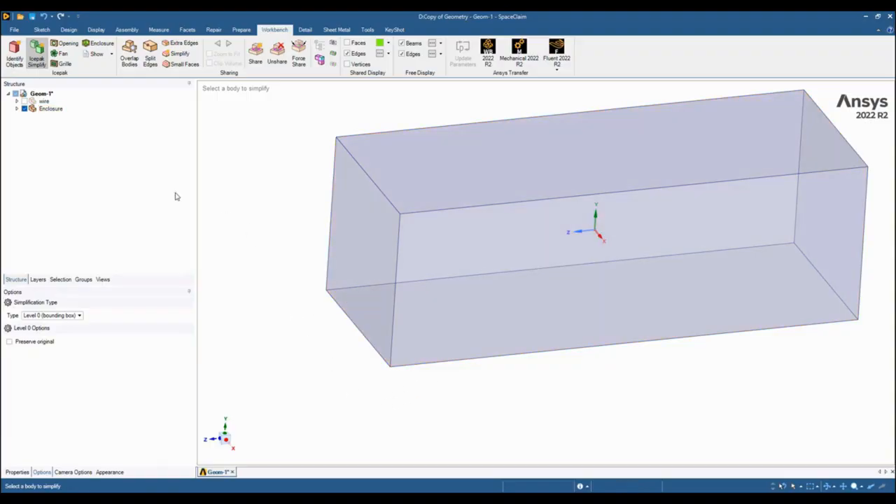
left_click(25, 101)
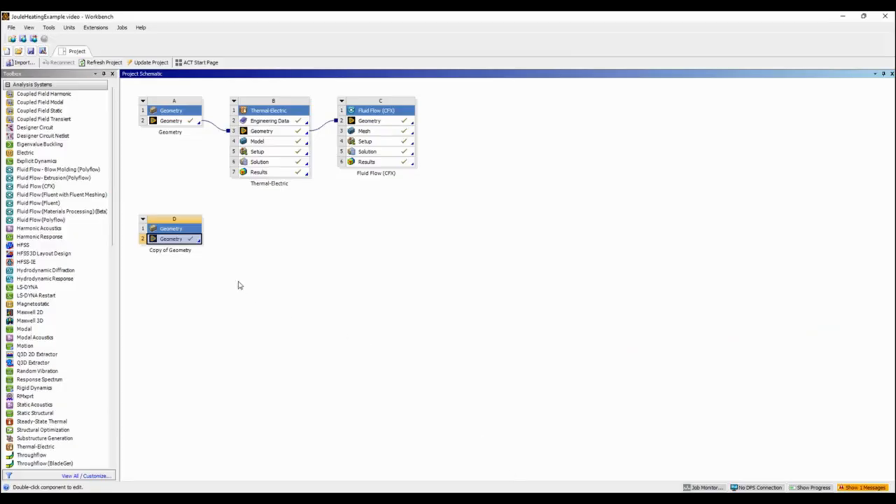
In Workbench, add an Icepak system linked to the copied Geometry system D and open its Setup in a maximised window.
scroll(88, 290, "down", 14)
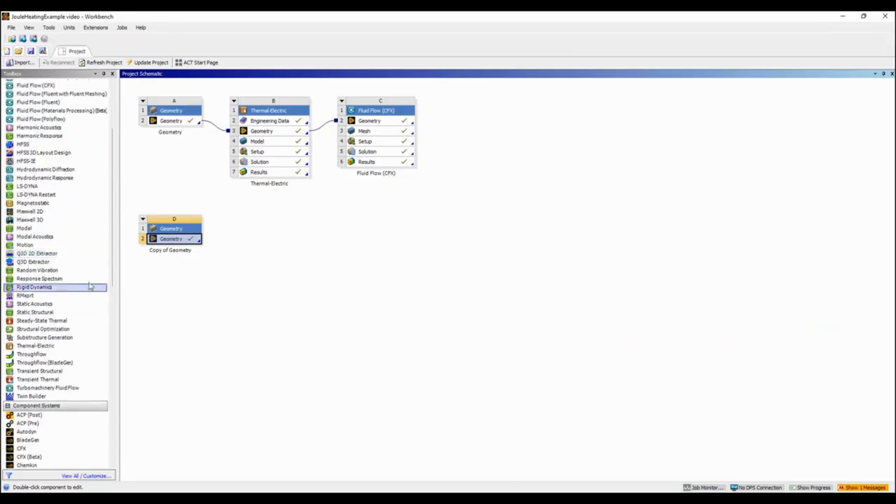
left_click_drag(24, 339, 172, 239)
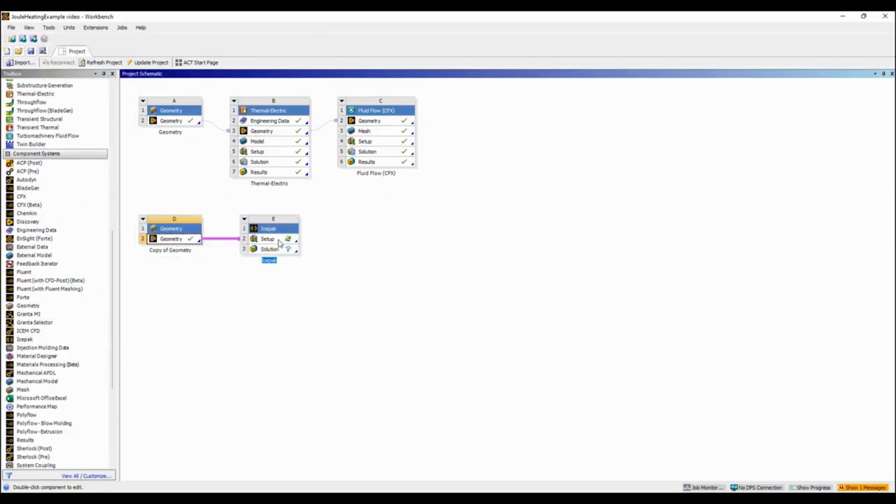
double_click(278, 242)
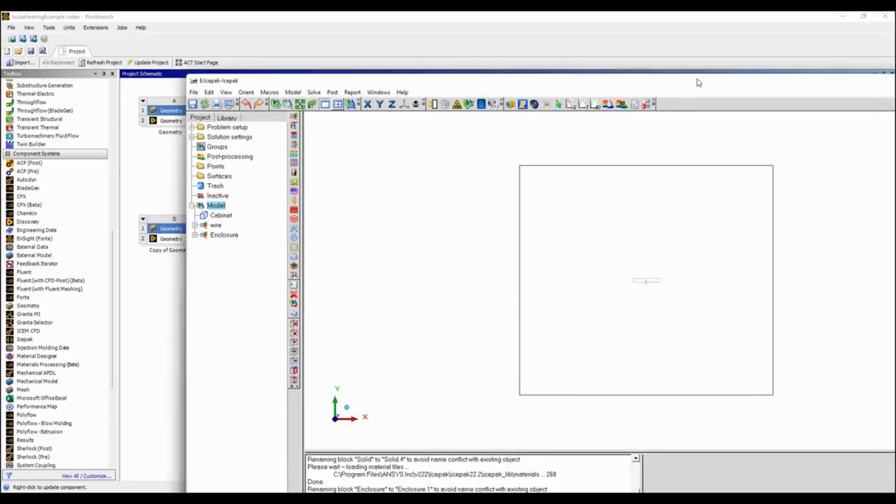
left_click_drag(653, 224, 280, 208)
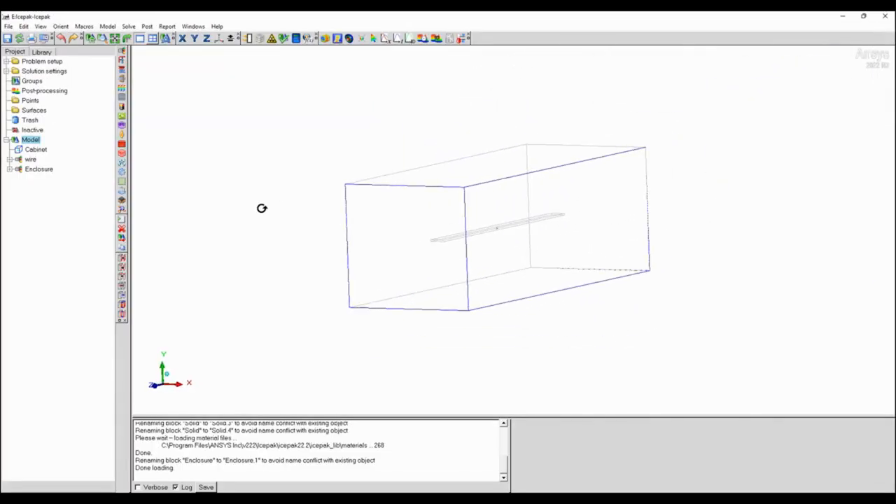
Delete the Enclosure assembly from the Icepak model and expand the wire assembly to list its blocks.
left_click(35, 149)
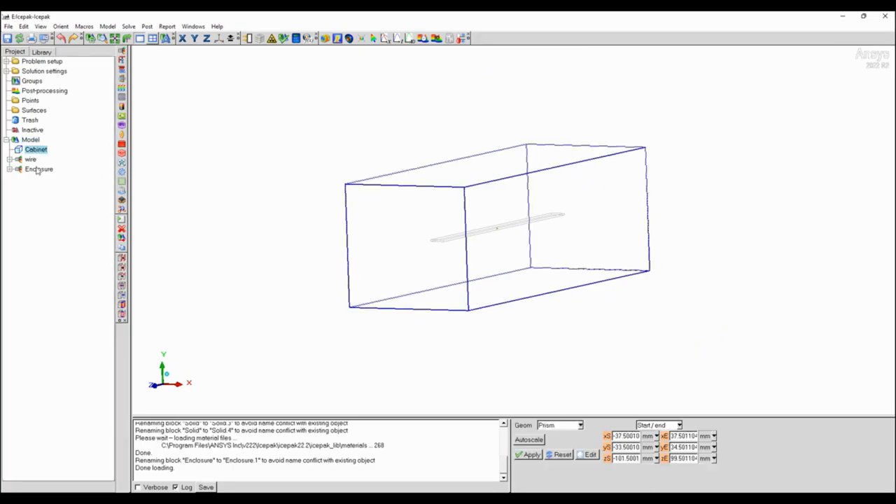
left_click(37, 170)
right_click(35, 172)
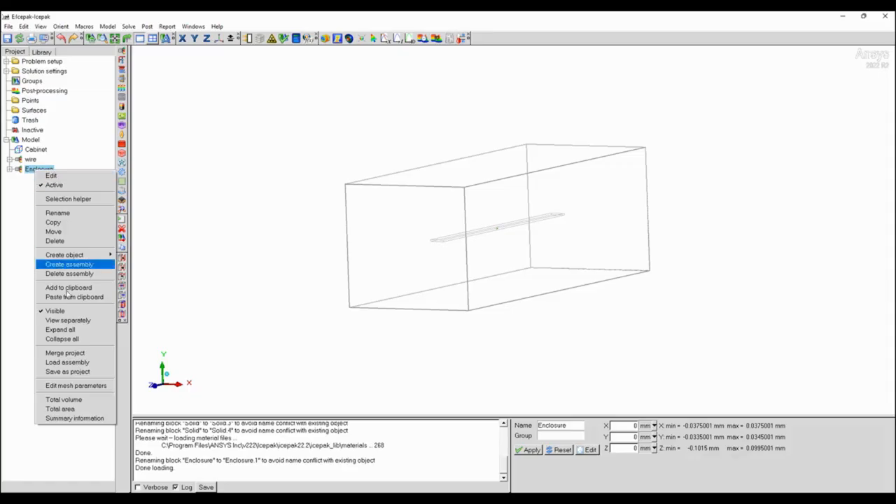
left_click(81, 242)
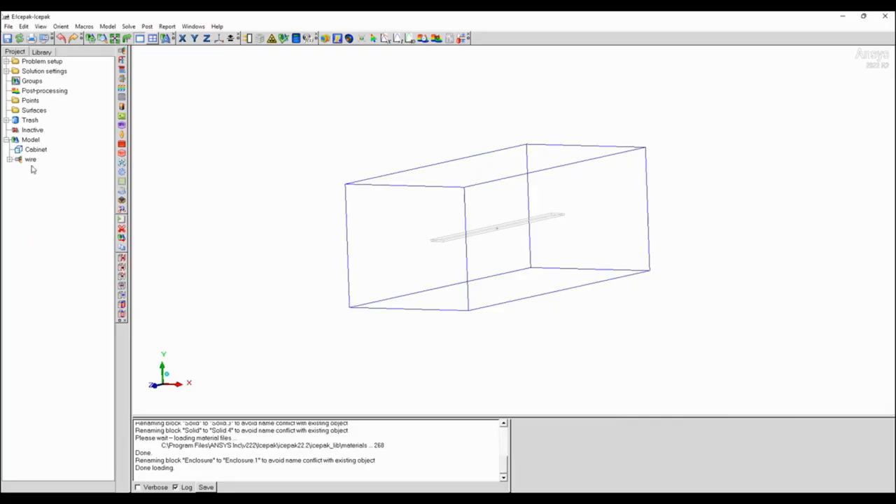
left_click(9, 159)
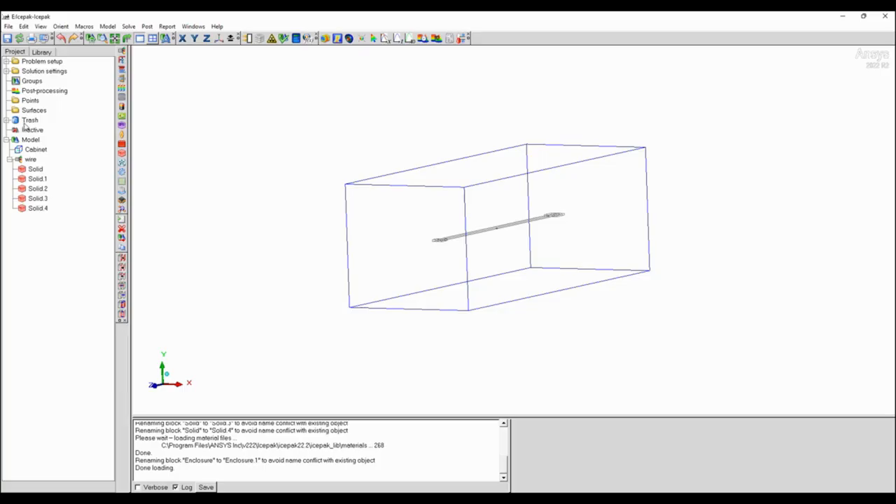
Create a solid material named Tungsten and open its property settings.
left_click(122, 209)
double_click(579, 427)
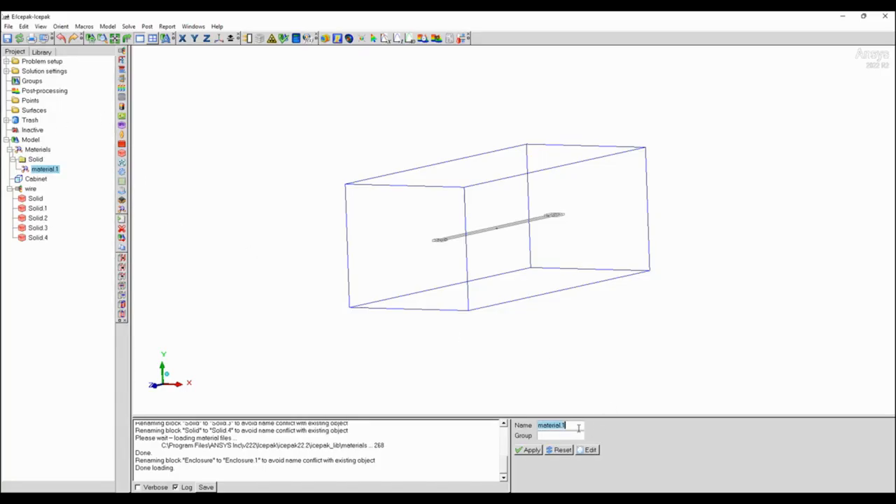
type("Tur")
left_click(587, 450)
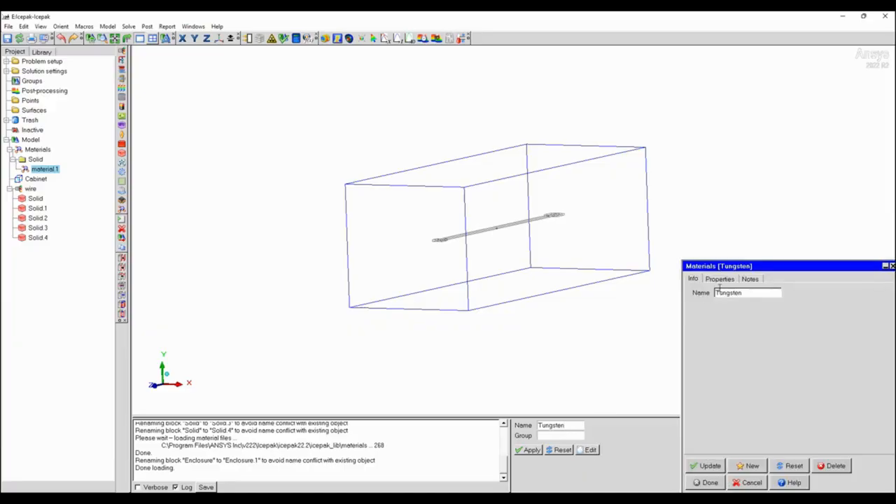
left_click(714, 277)
left_click_drag(734, 256, 573, 208)
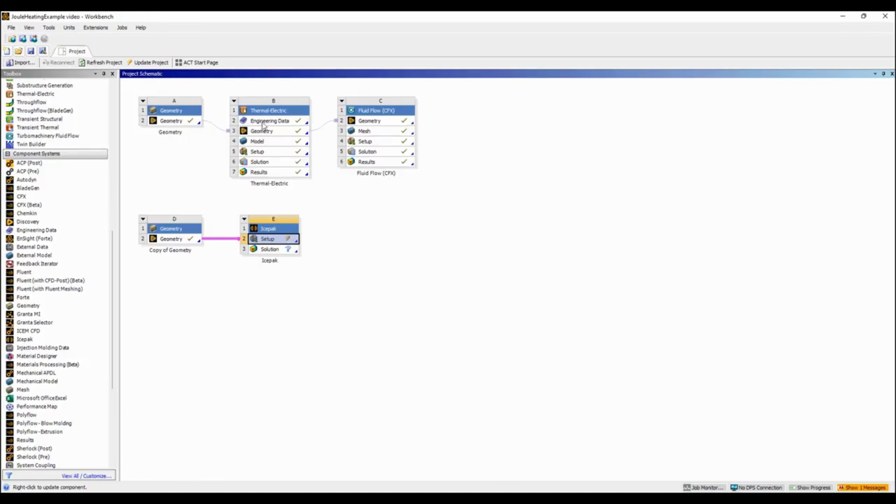
Copy the Tantalum alloy, Ta-10W density of 16800 kg/m3 from the Thermal-Electric Engineering Data into the Tungsten material.
double_click(263, 122)
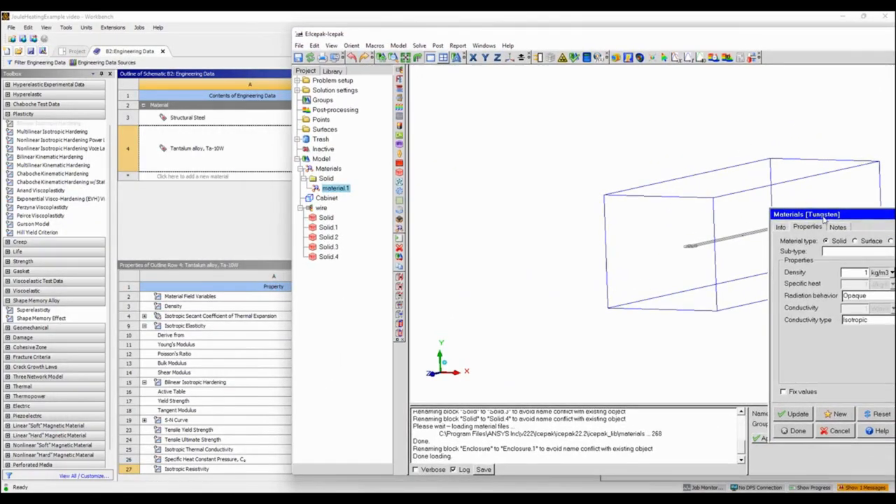
left_click_drag(523, 35, 708, 39)
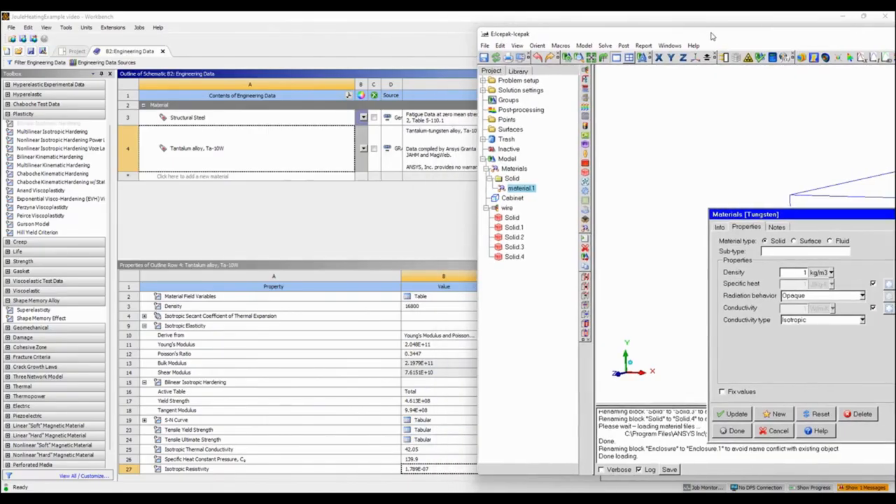
left_click_drag(796, 217, 742, 213)
left_click(424, 308)
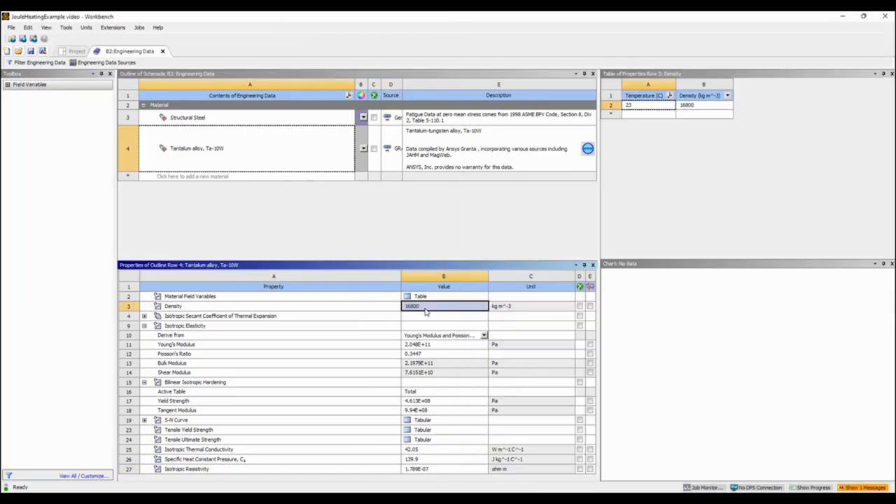
left_click(424, 308)
key("ctrl+c")
key("alt+Tab")
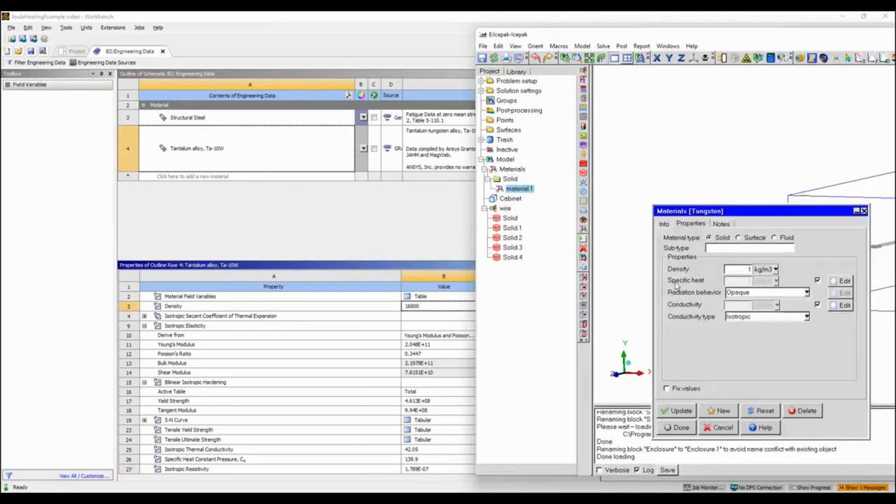
key("ctrl+v")
Set Tungsten's specific heat to 140 J/kg-K and conductivity to 42.05 W/m-K, save the material and maximise the Icepak window.
left_click(816, 281)
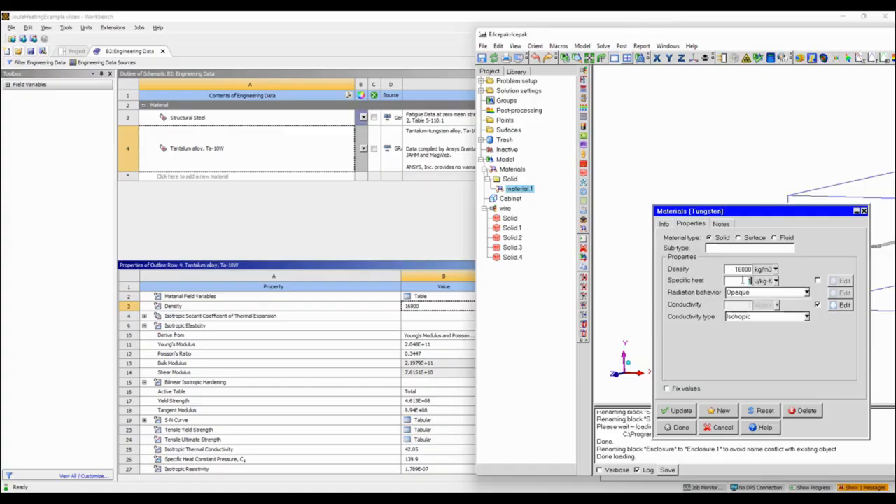
left_click(817, 305)
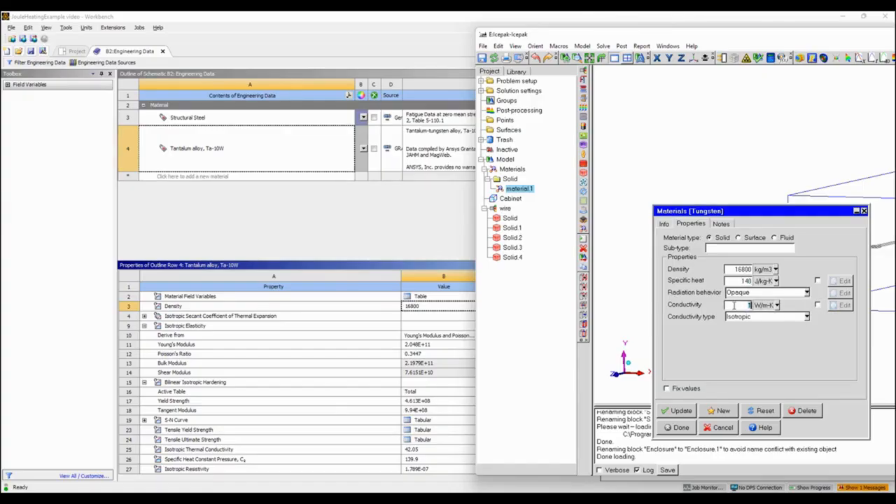
left_click(677, 411)
left_click(677, 427)
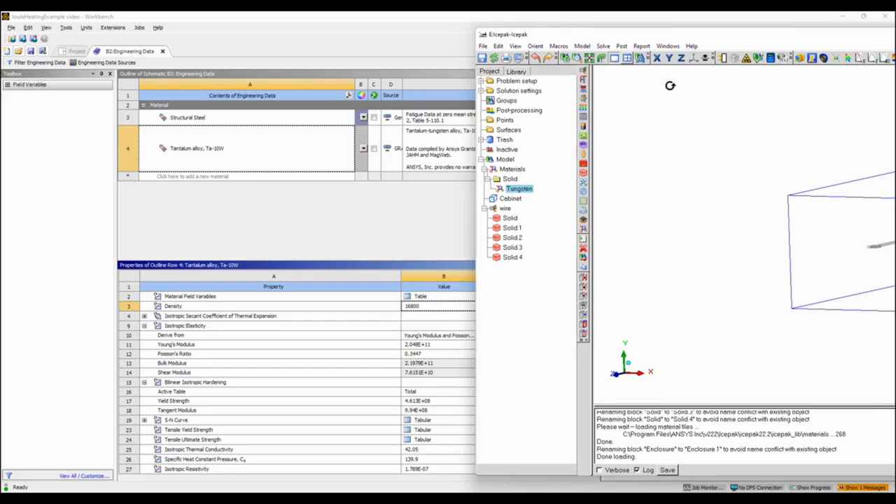
left_click_drag(741, 34, 609, 12)
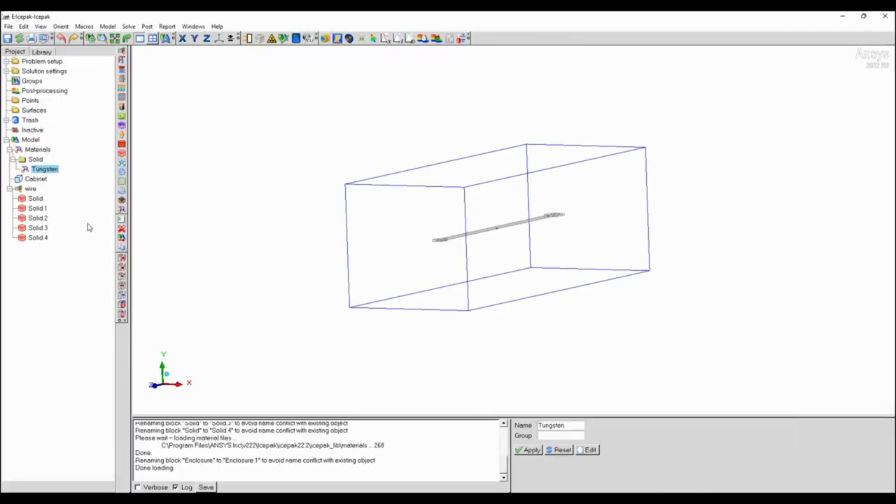
Select all five wire blocks and set the default shading to Selected solid.
left_click(34, 200)
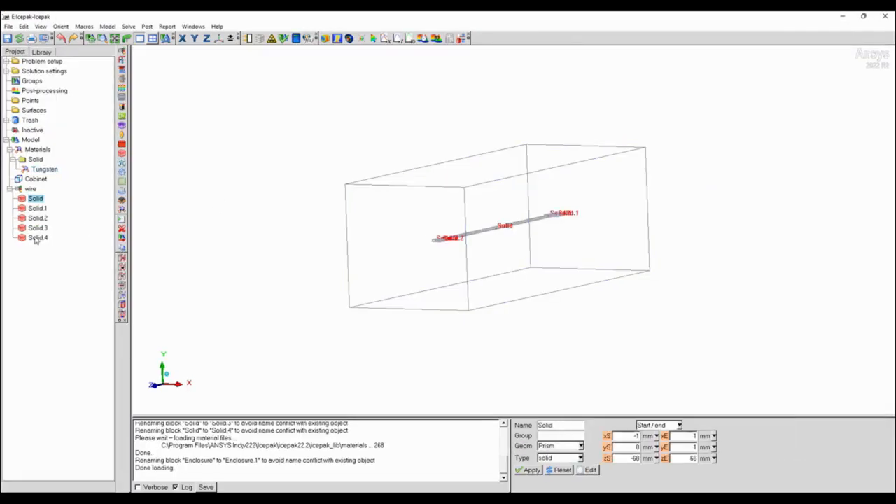
left_click(37, 239, "shift")
right_click(36, 239)
left_click_drag(442, 230, 173, 82)
left_click(40, 26)
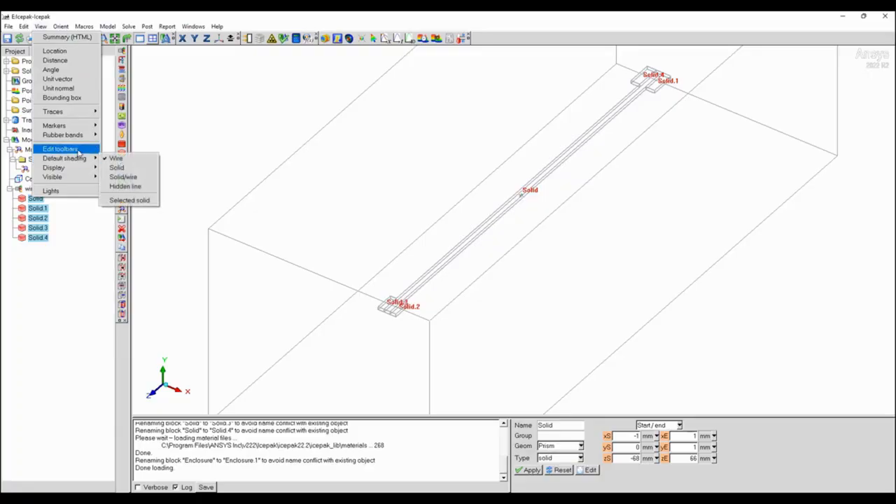
left_click(129, 201)
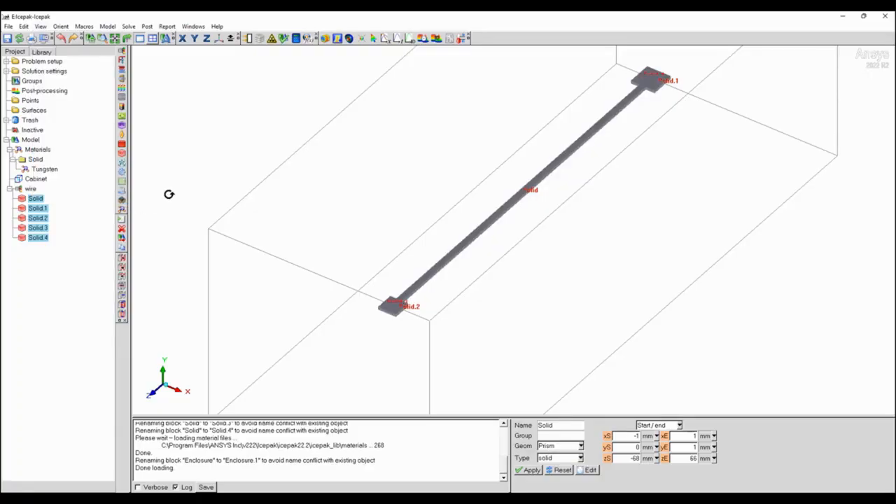
Select the blocks Solid to Solid.4 together and open them for shared editing.
left_click(36, 200)
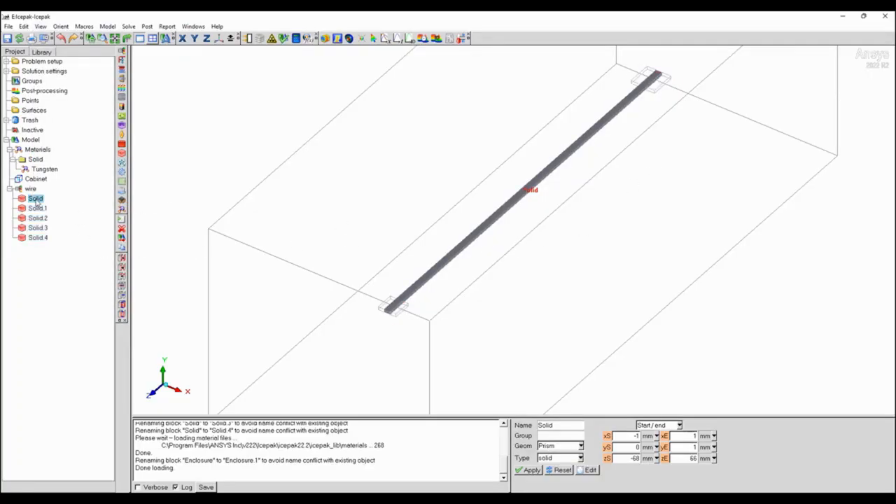
left_click(33, 209)
left_click(35, 199)
left_click(38, 238, "shift")
right_click(37, 239)
left_click(77, 247)
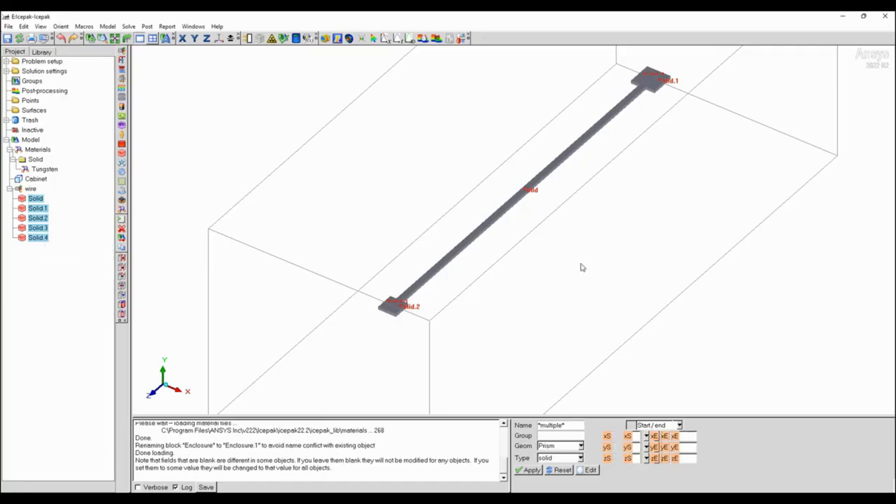
left_click_drag(782, 215, 671, 193)
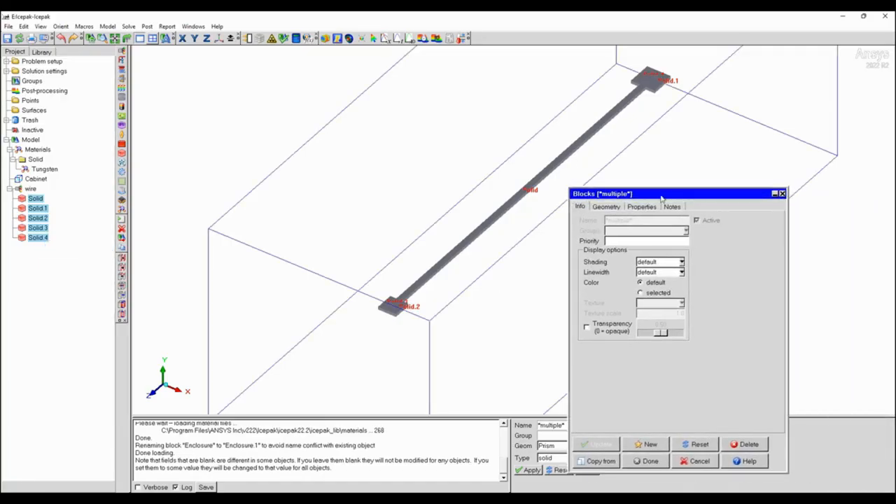
Assign Tungsten as the solid material of the selected blocks and set their total power type to Joule heating.
left_click(606, 206)
left_click(646, 208)
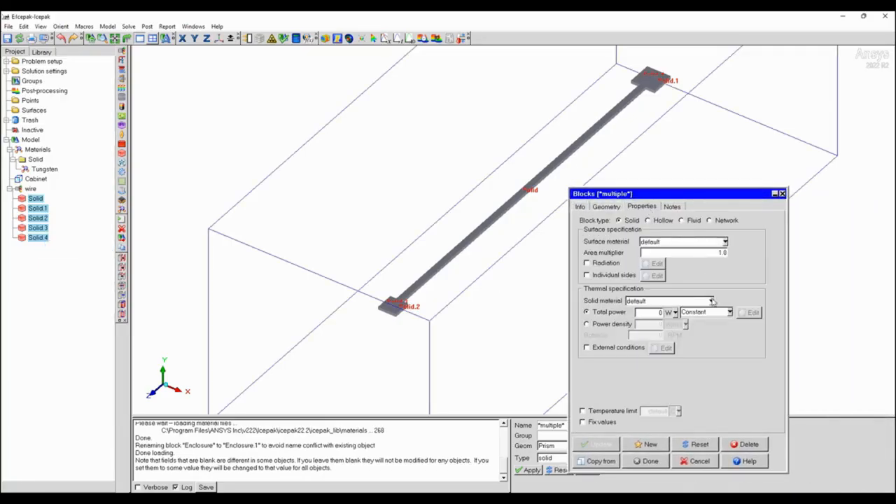
left_click(711, 301)
left_click(618, 350)
left_click(729, 312)
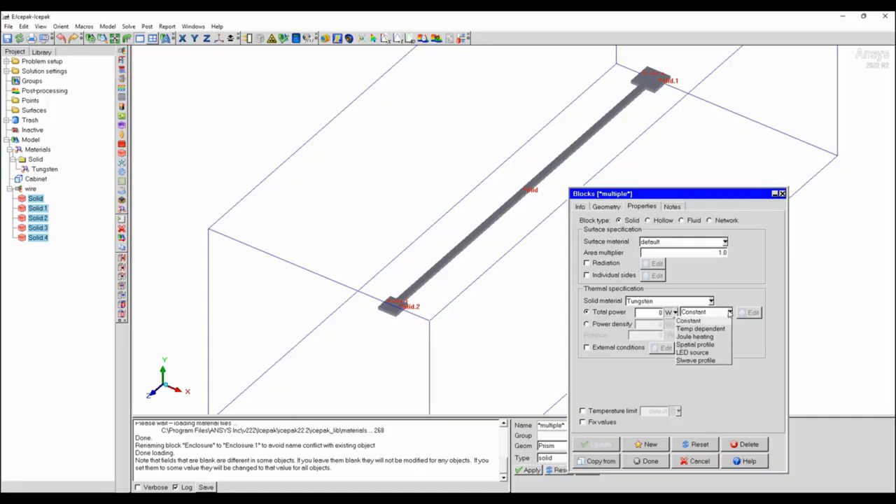
left_click(702, 336)
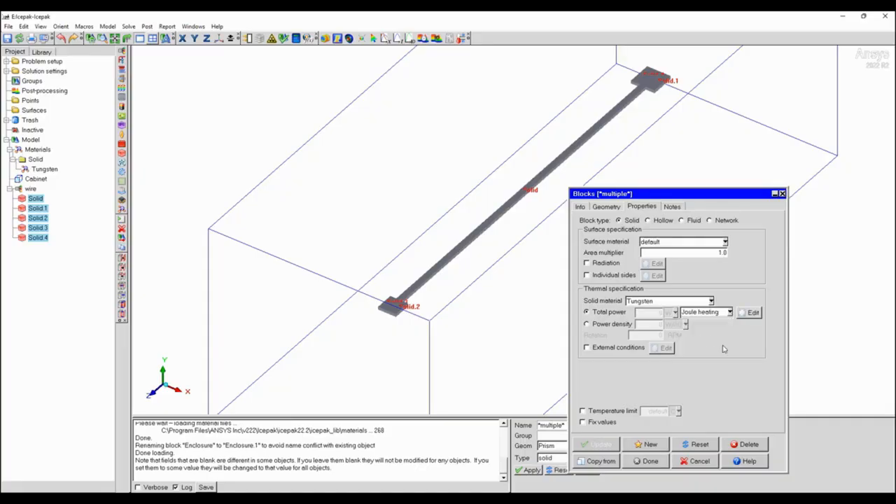
Set the blocks' Joule heating power type to Varying and copy the Ta-10W isotropic resistivity, 1.789E-07 ohm m, from Engineering Data into their resistivity.
left_click(751, 313)
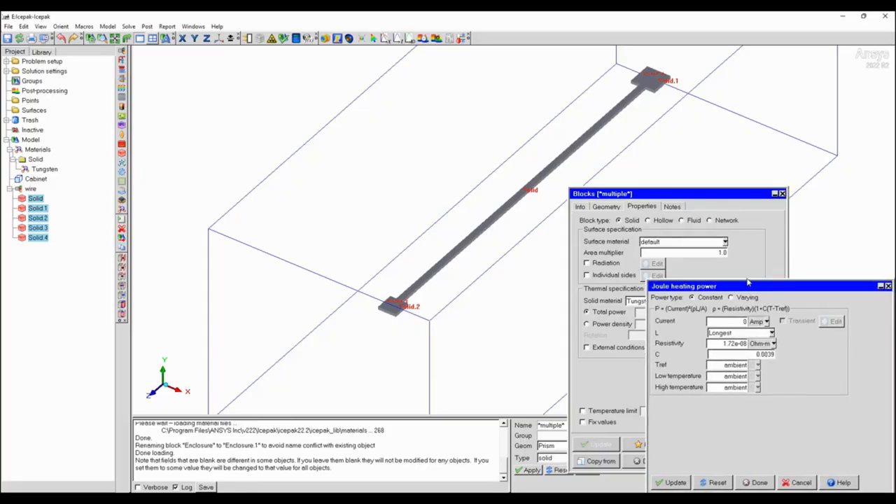
left_click_drag(759, 285, 631, 236)
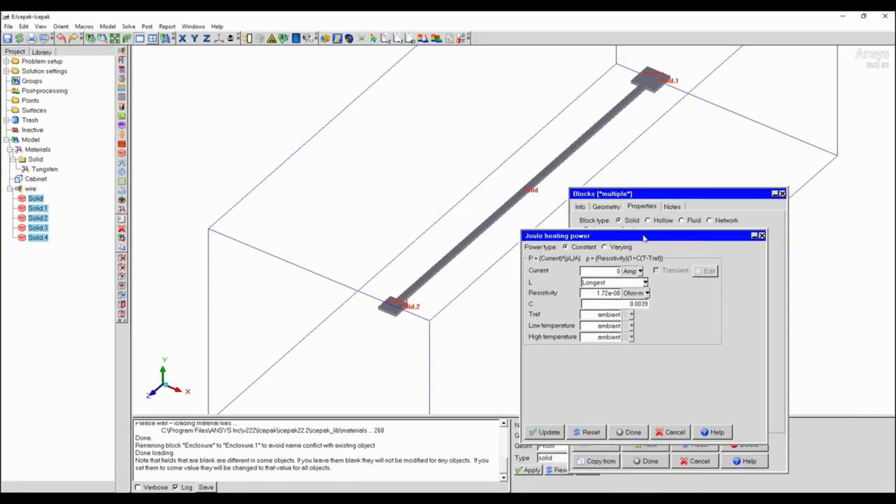
left_click(605, 248)
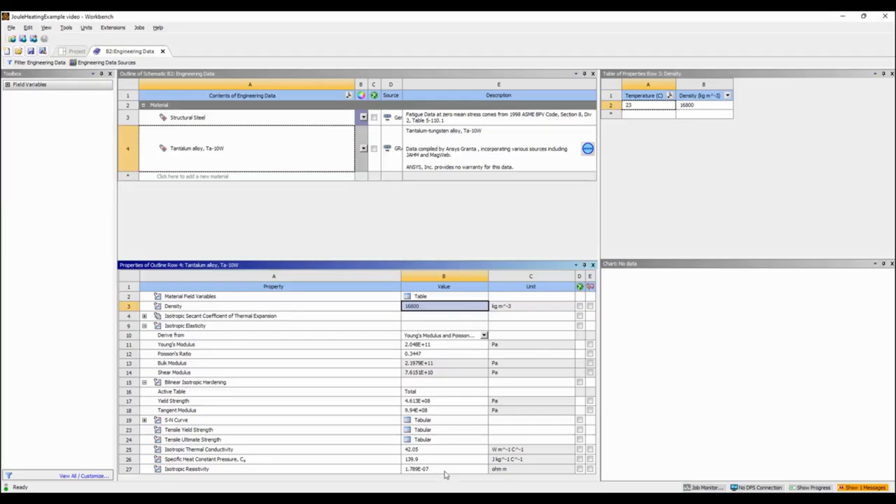
left_click(443, 470)
left_click(443, 470)
key("ctrl+c")
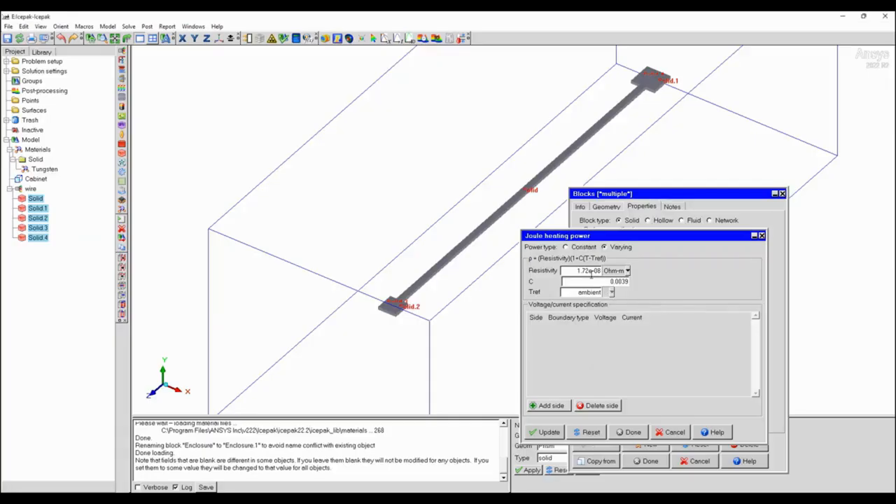
triple_click(574, 271)
key("ctrl+v")
Set the Joule heating coefficient C to 0 and accept the power and block settings.
left_click_drag(611, 281, 679, 286)
type("0")
left_click(632, 432)
left_click(645, 461)
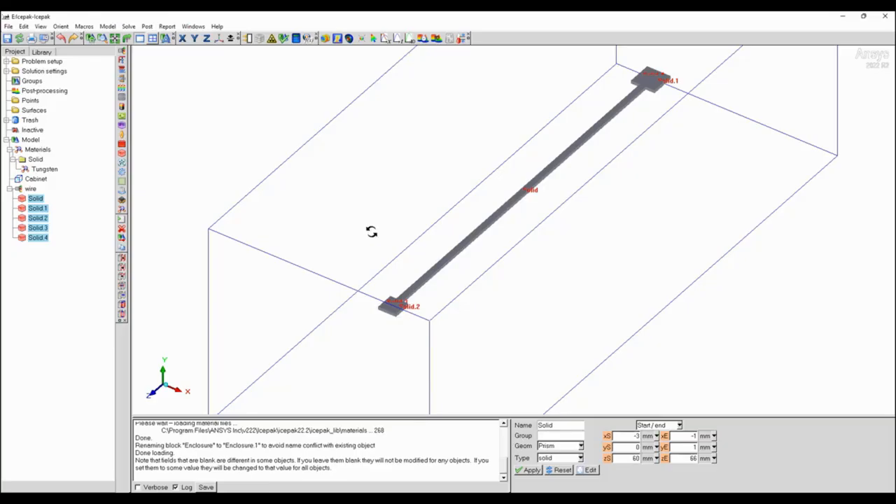
Add a rectangular source and match it to the end face of the wire's central block at the positive Z end.
left_click_drag(136, 252, 309, 223)
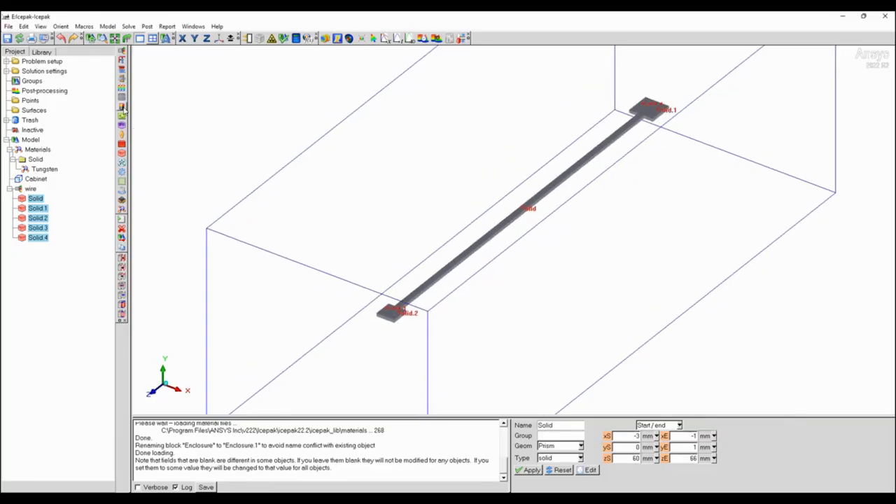
left_click(122, 108)
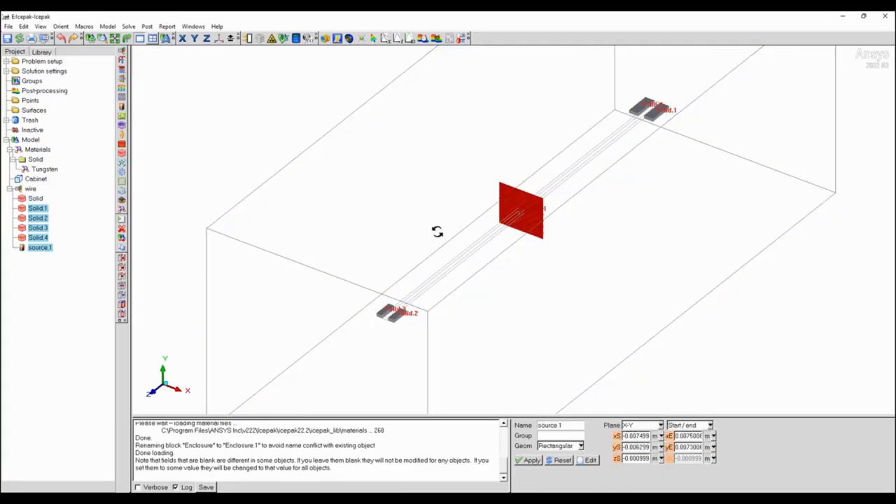
scroll(401, 198, "up", 5)
middle_click_drag(434, 256, 528, 212)
left_click_drag(525, 216, 499, 240)
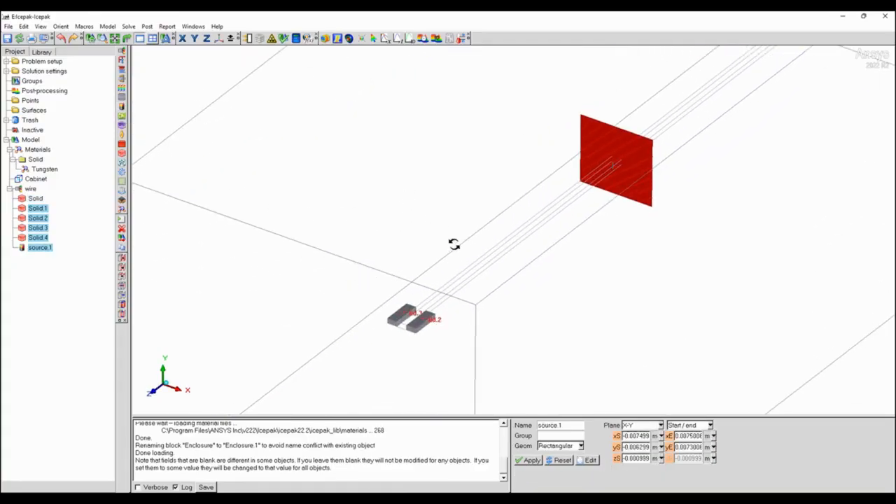
left_click(42, 249)
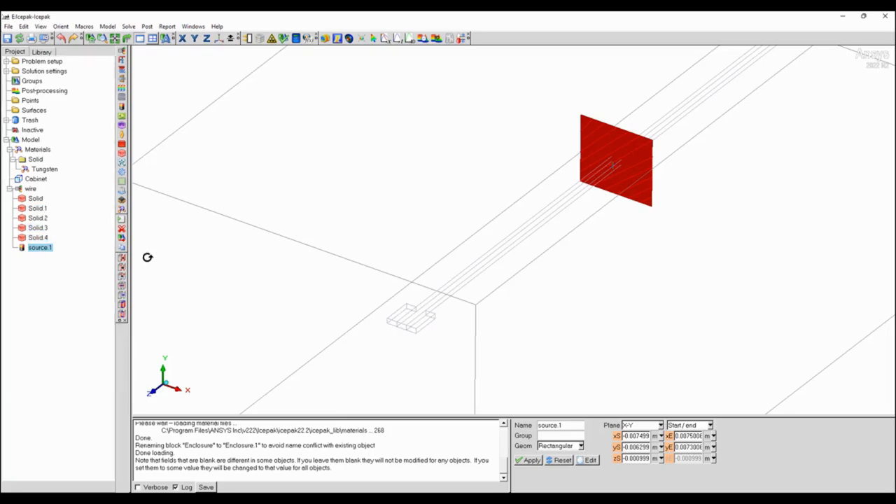
left_click(123, 305)
left_click(600, 119)
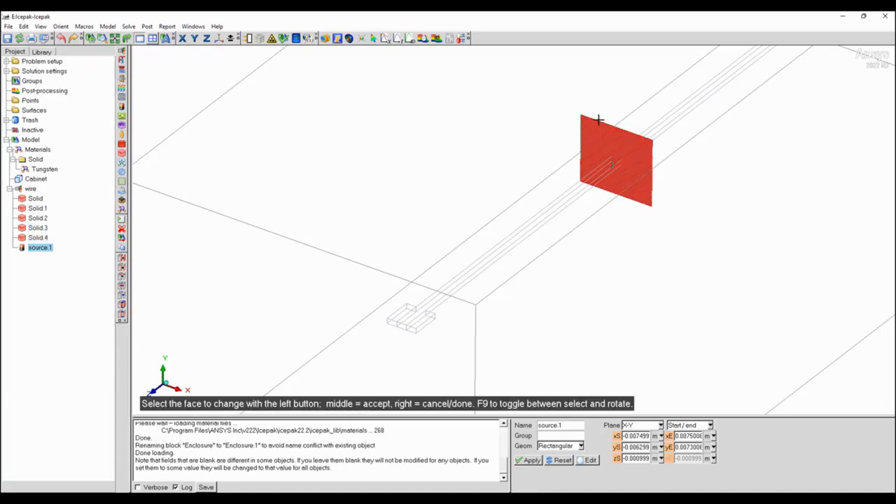
left_click(402, 323)
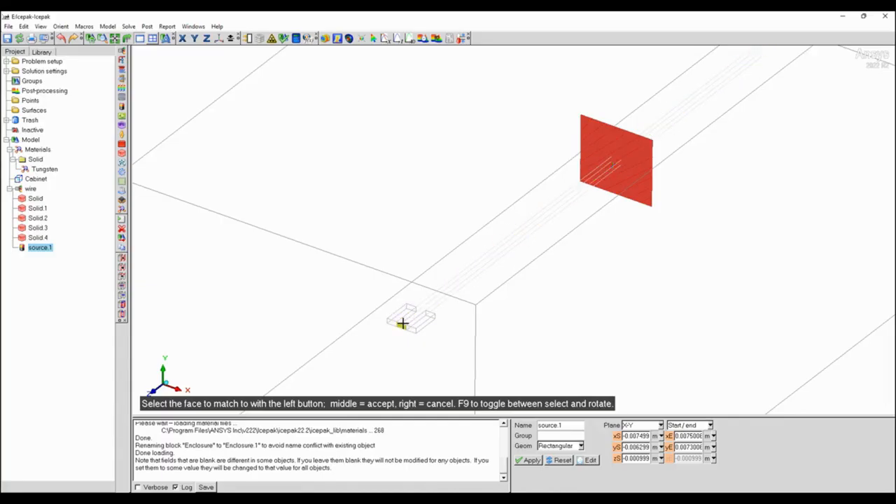
left_click_drag(409, 351, 472, 225)
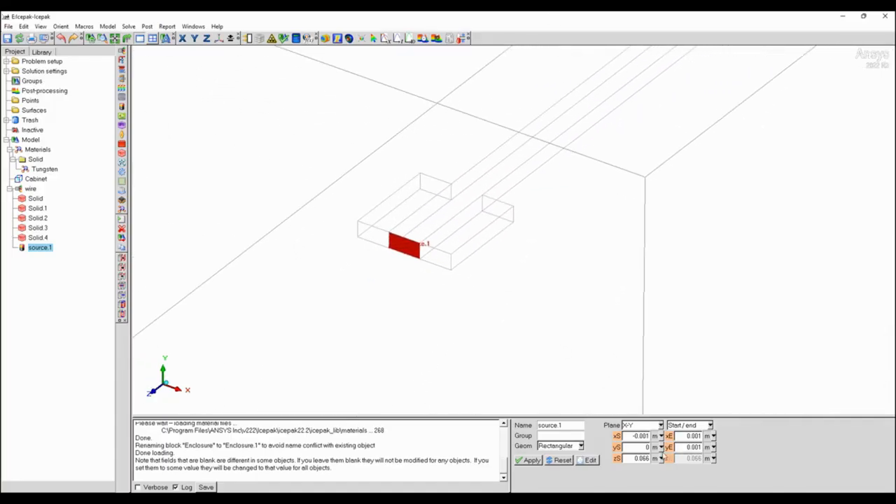
Align the source's X start and X end with the pad's outer edges, from -0.003 to 0.003 m.
left_click(616, 436)
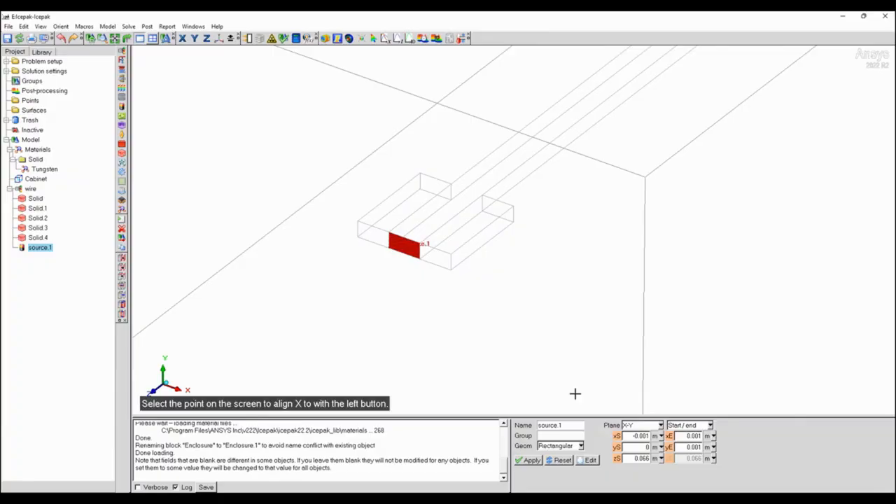
left_click(362, 225)
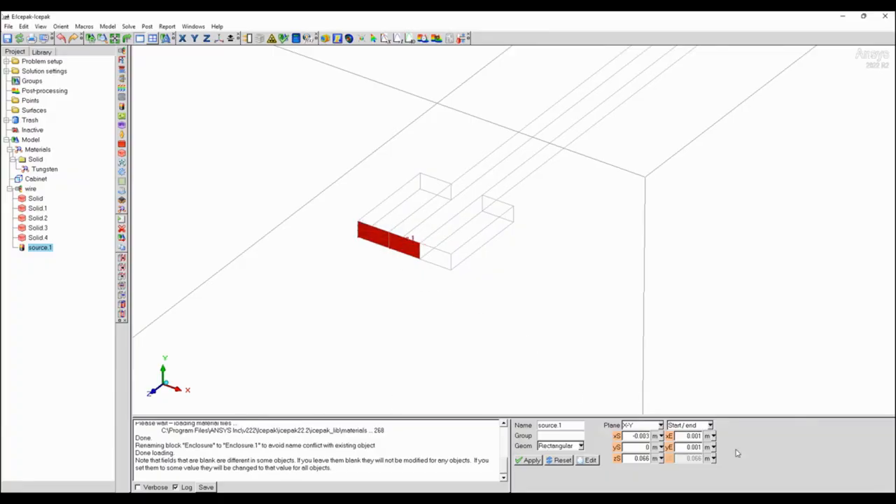
left_click(669, 436)
left_click(451, 262)
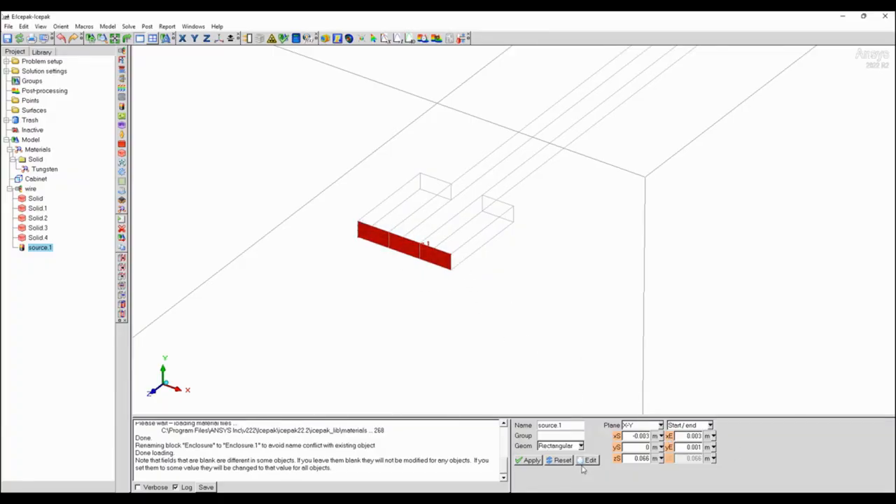
Make source.1 a voltage/current source with a current of 5 Amp.
left_click(589, 460)
left_click(768, 238)
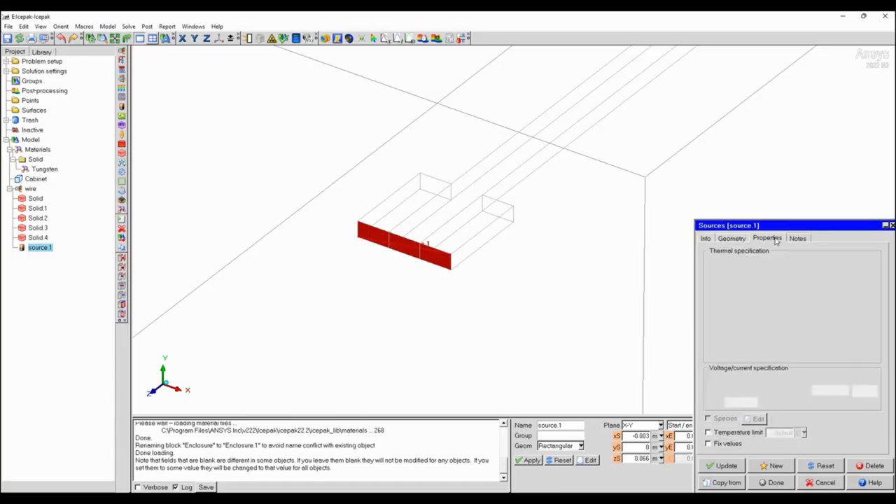
left_click_drag(812, 225, 635, 168)
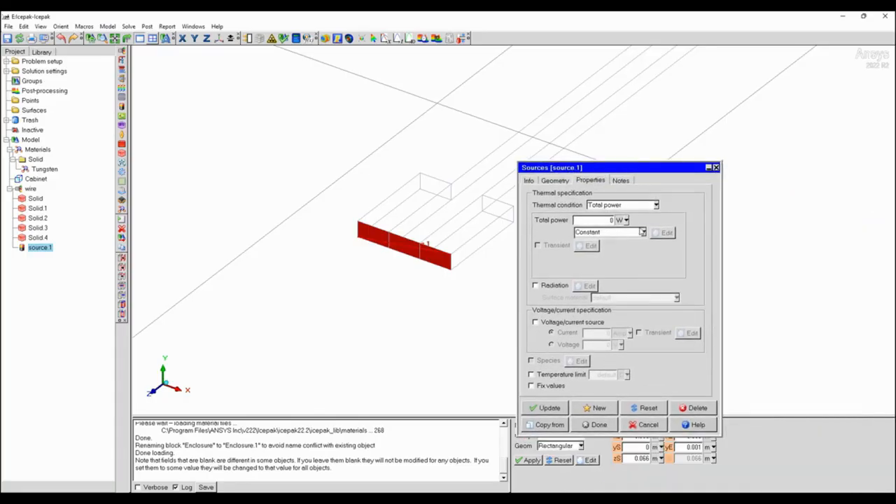
left_click(536, 322)
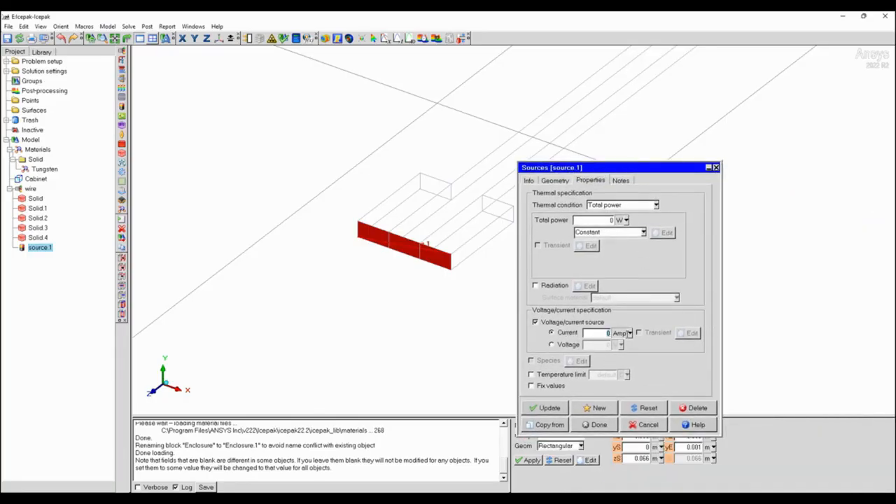
left_click(594, 425)
Add a second rectangular source and match it to the central block's end face at the negative Z end of the wire.
left_click_drag(615, 140, 376, 112)
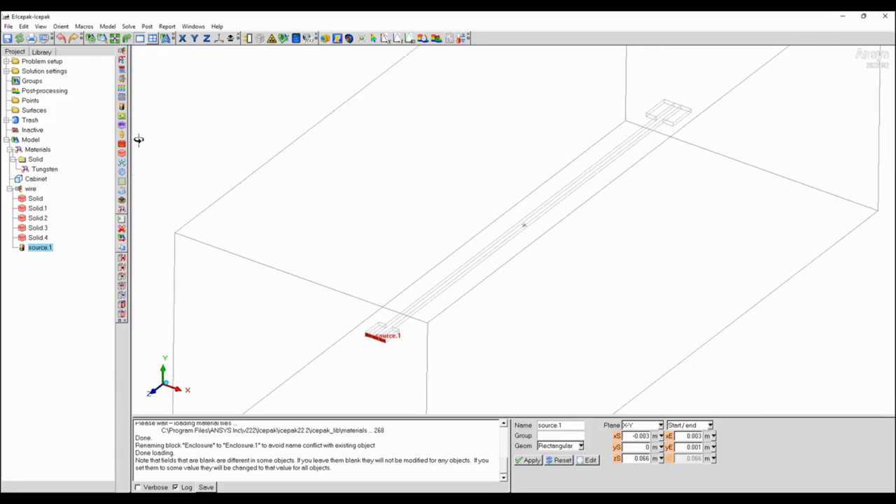
left_click(121, 106)
middle_click_drag(589, 168, 533, 235)
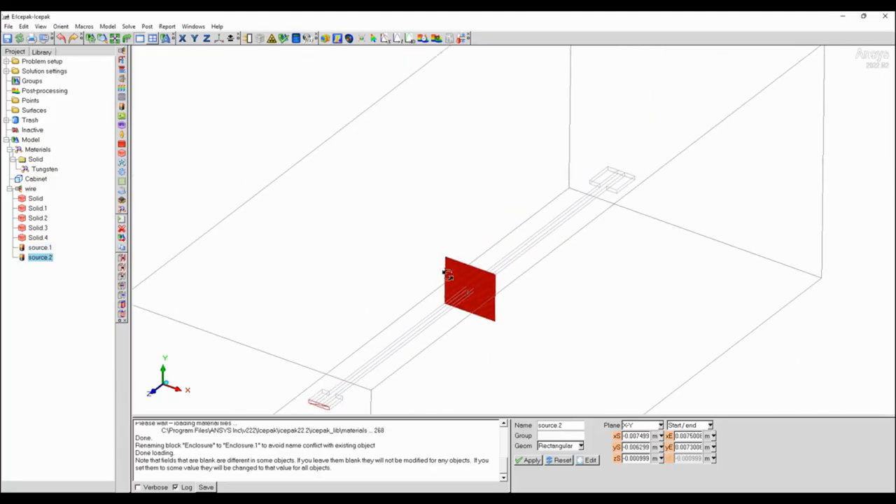
left_click(122, 306)
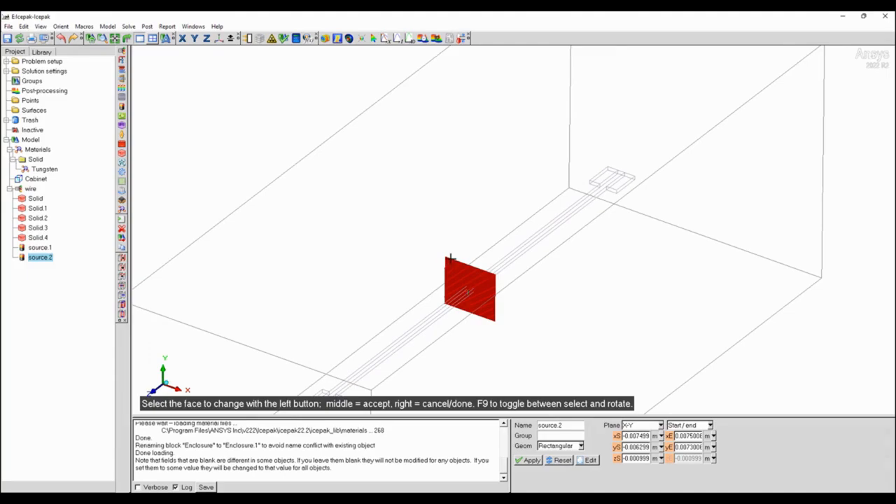
left_click(451, 259)
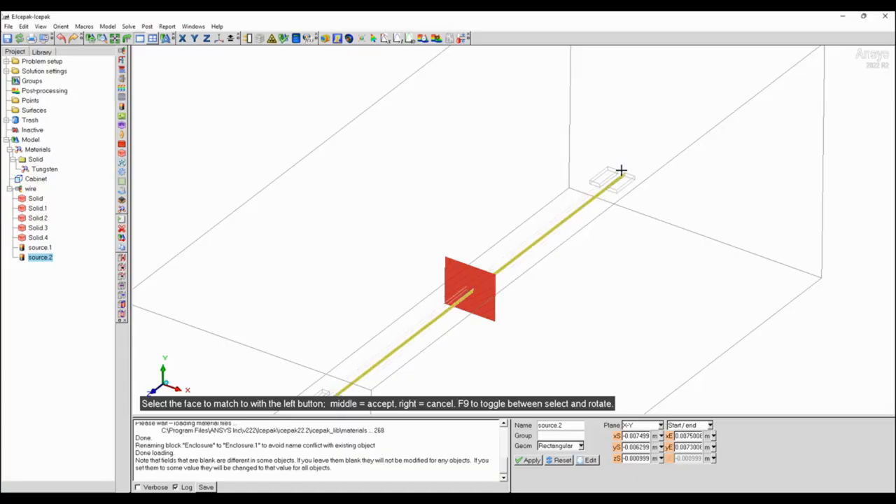
left_click(620, 171)
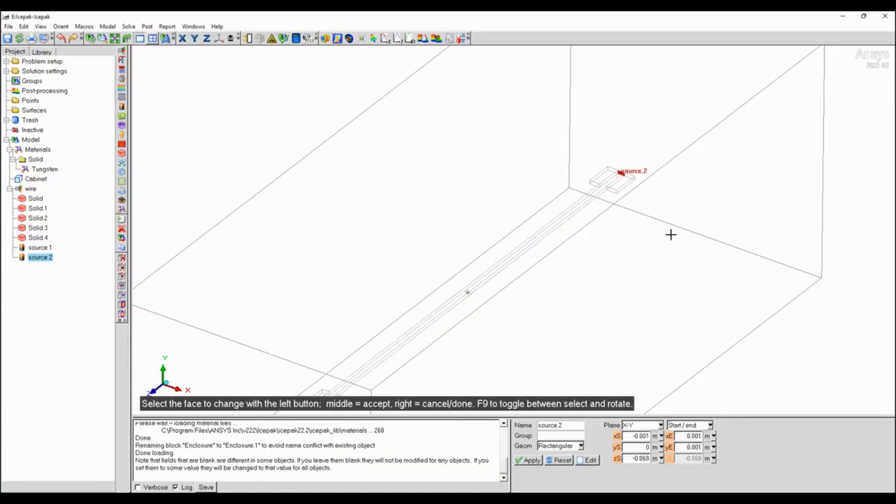
middle_click(670, 235)
left_click_drag(672, 276, 572, 311)
right_click_drag(665, 245, 676, 334)
middle_click_drag(695, 222, 453, 259)
Align the second source's X start and X end with the pad's outer edges, from -0.004 to 0.004 m.
left_click(616, 435)
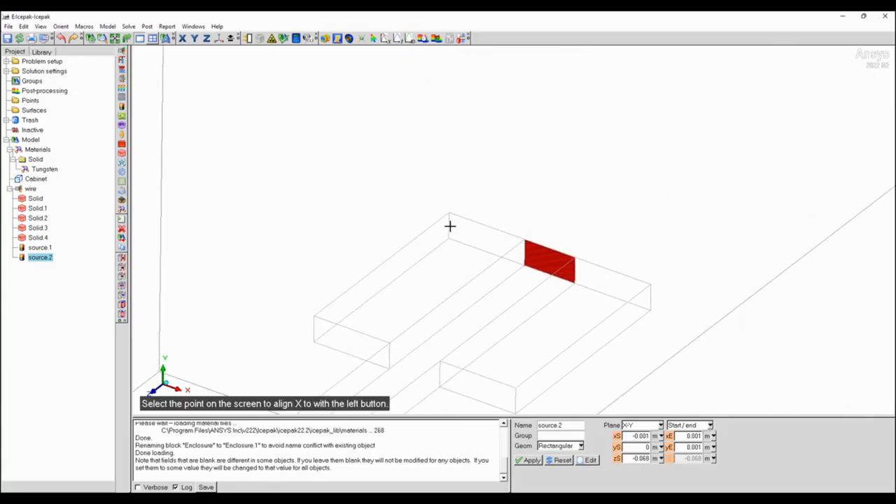
left_click(453, 224)
left_click(670, 436)
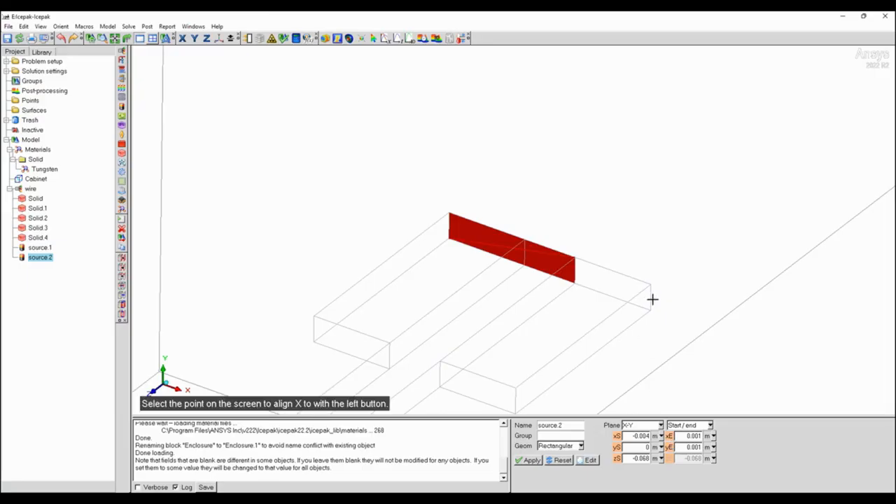
left_click(650, 295)
Make source.2 a voltage/current source with a voltage of 0 V.
left_click(590, 460)
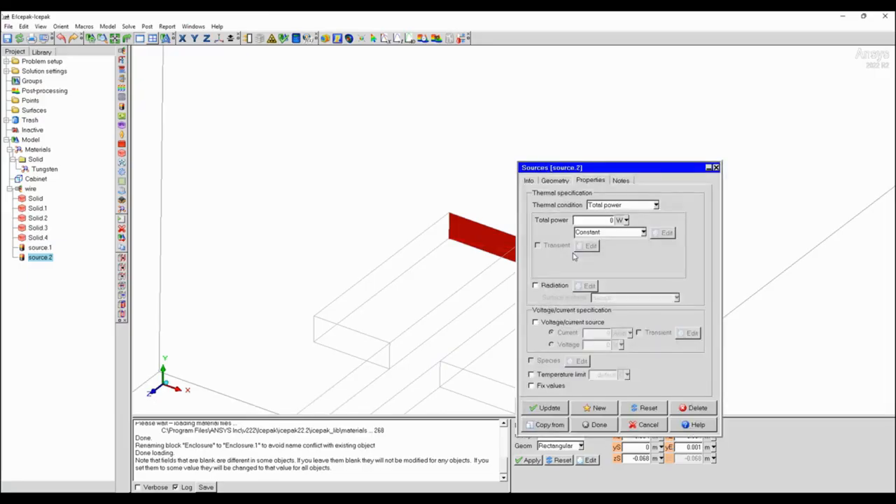
left_click(535, 322)
left_click(551, 344)
left_click(599, 425)
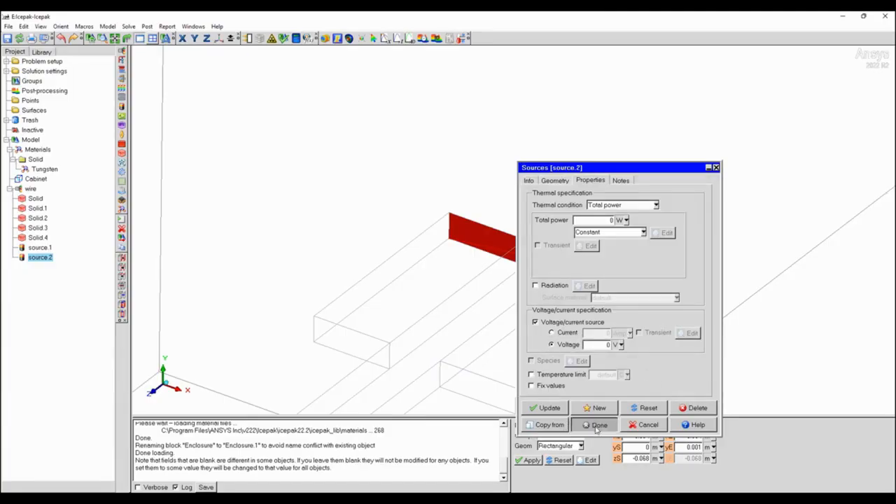
Set the cabinet's Min Z and Max Z wall types to Opening.
scroll(542, 226, "down", 5)
scroll(445, 352, "down", 5)
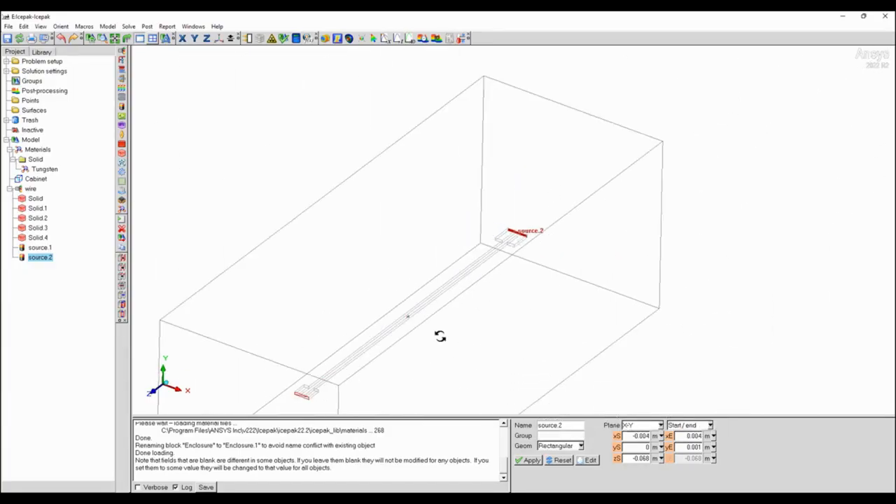
middle_click_drag(277, 412, 341, 347)
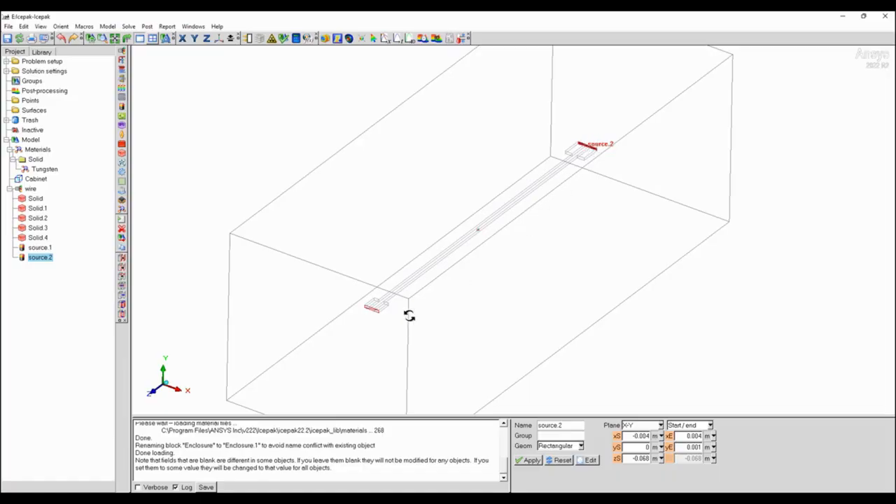
left_click_drag(515, 252, 384, 300)
left_click_drag(500, 212, 509, 163)
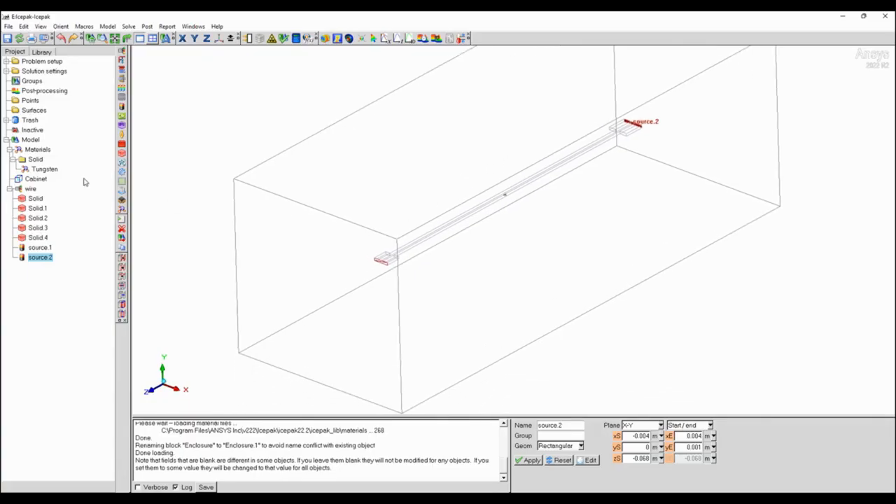
double_click(36, 179)
left_click(766, 360)
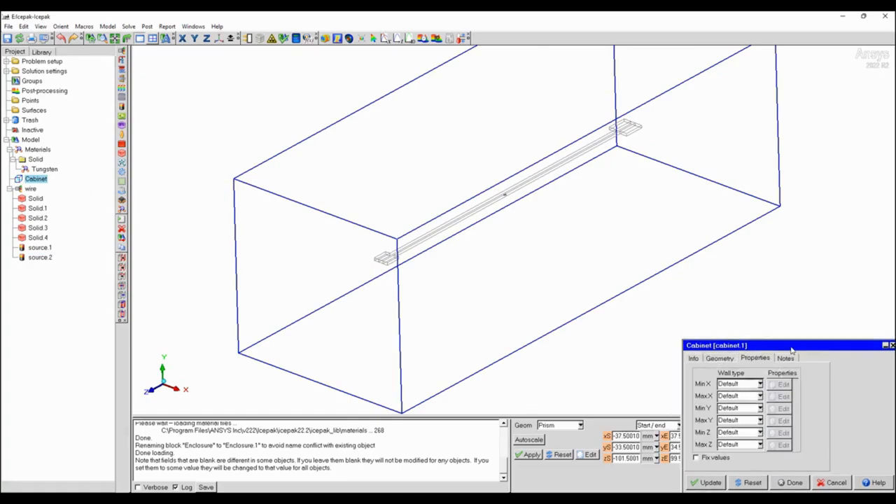
left_click_drag(777, 345, 673, 306)
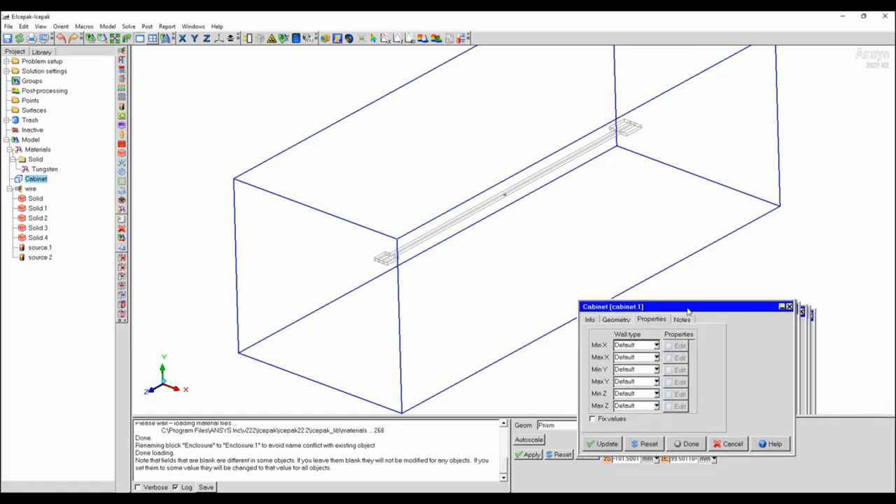
left_click(655, 406)
left_click(625, 423)
left_click(656, 394)
left_click(627, 425)
left_click(656, 405)
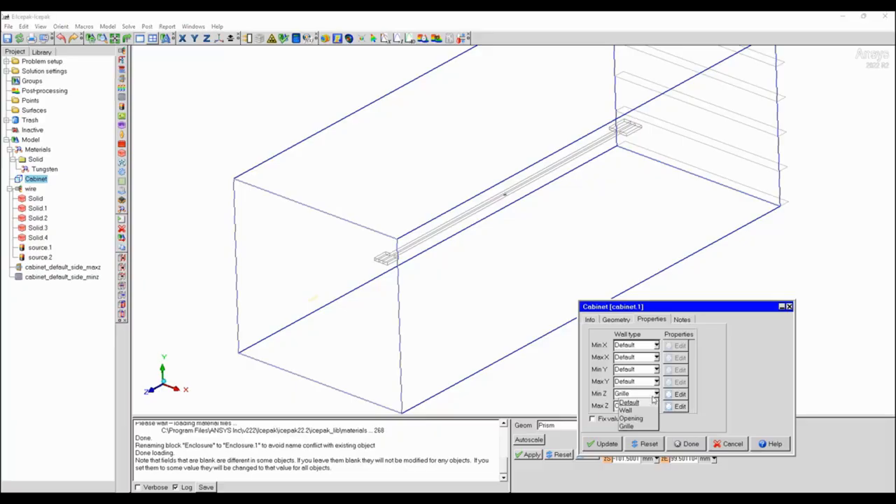
left_click(631, 418)
Give the cabinet's Max Z opening a Z velocity of -1 m/s.
left_click(680, 406)
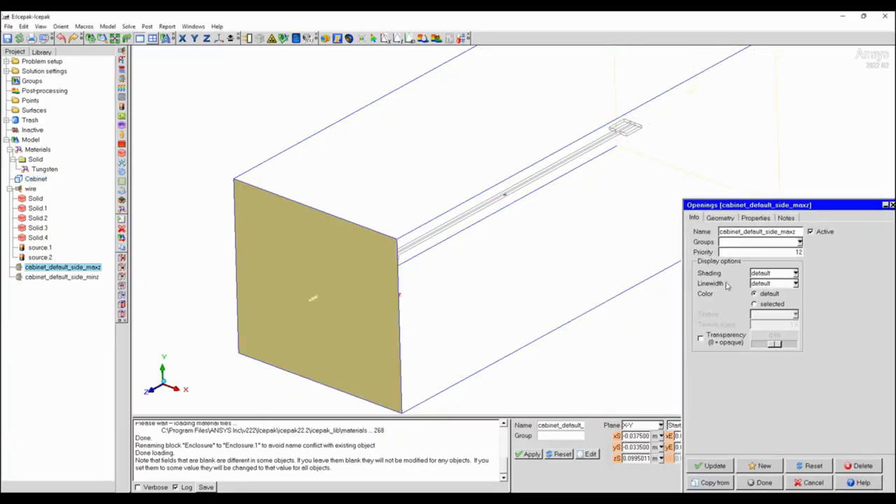
left_click(755, 218)
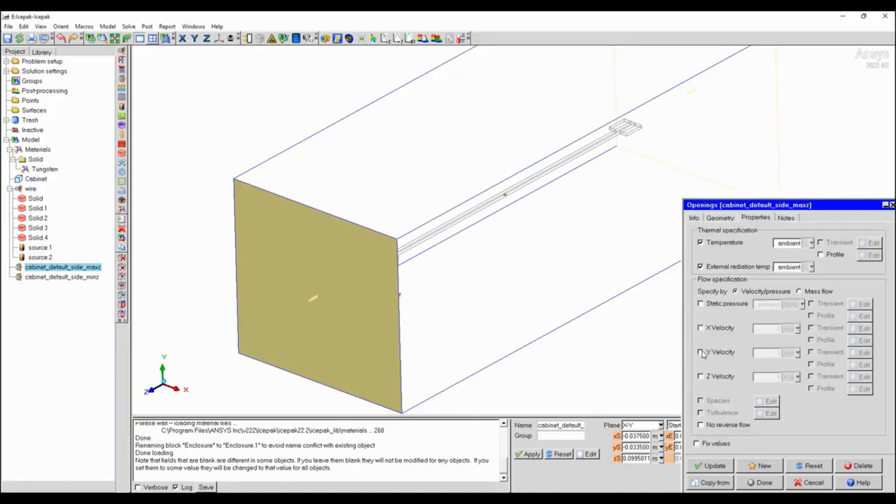
left_click(701, 377)
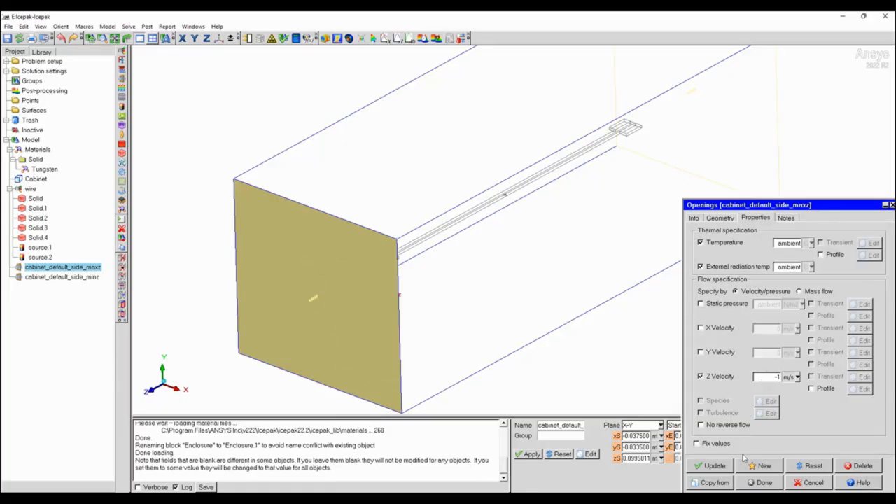
left_click(760, 482)
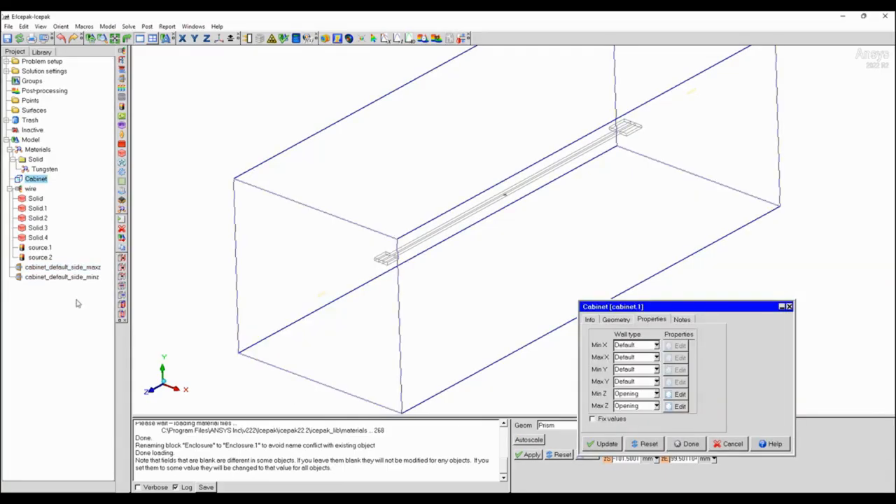
Enable ambient static pressure on the cabinet's Min Z opening and finish editing the cabinet.
left_click(674, 394)
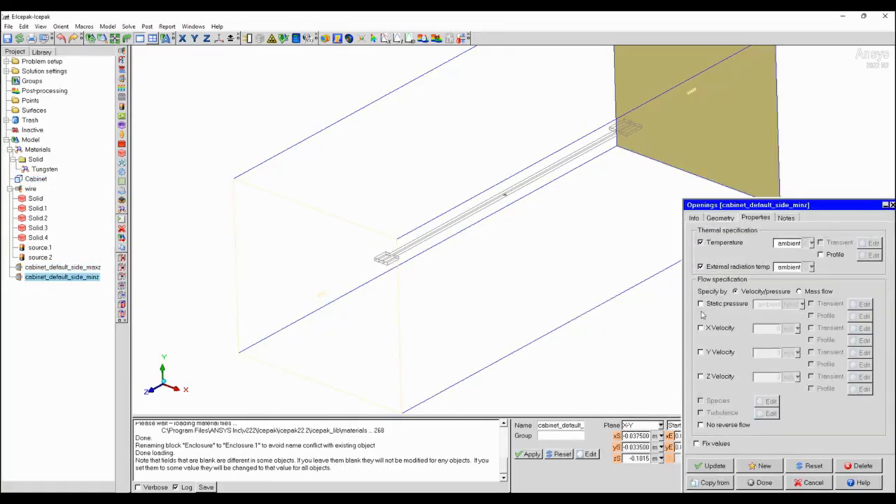
left_click(701, 303)
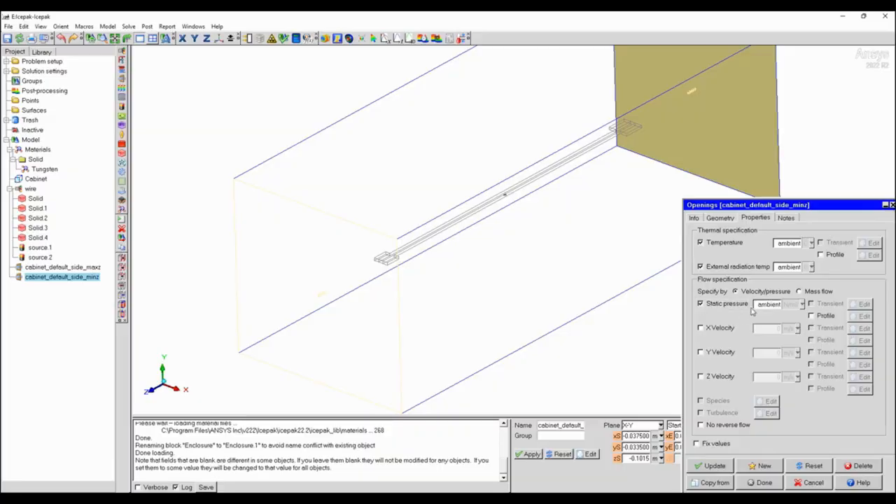
left_click(763, 487)
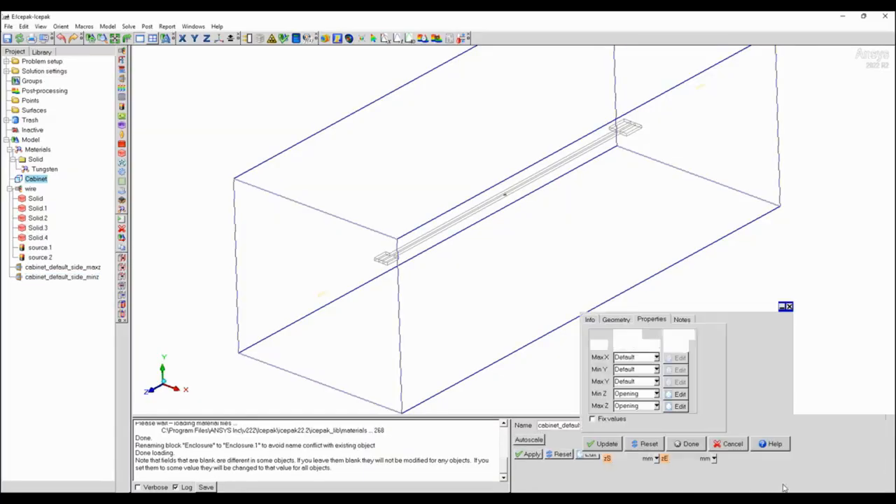
left_click(687, 444)
Set up the problem as forced convection in the turbulent flow regime with the Two-equation k-epsilon model.
scroll(620, 225, "down", 4)
middle_click_drag(597, 180, 522, 229)
left_click_drag(522, 230, 497, 256)
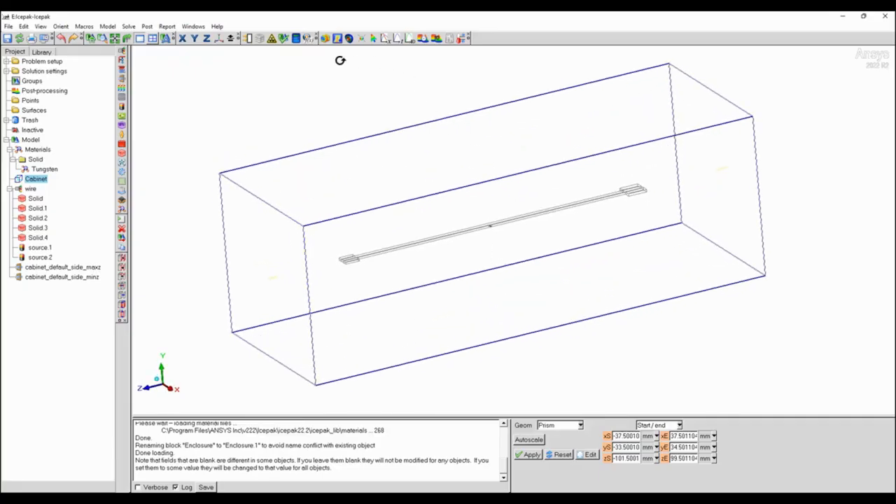
double_click(55, 62)
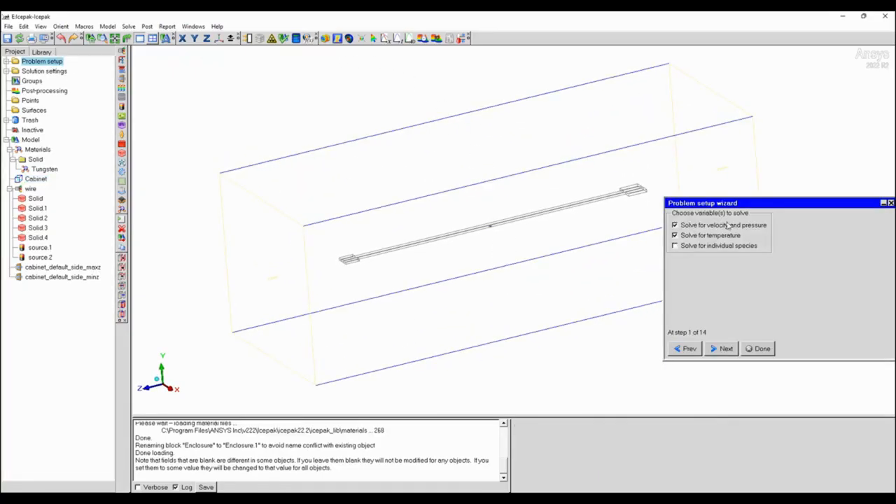
left_click(727, 354)
left_click_drag(761, 204, 664, 190)
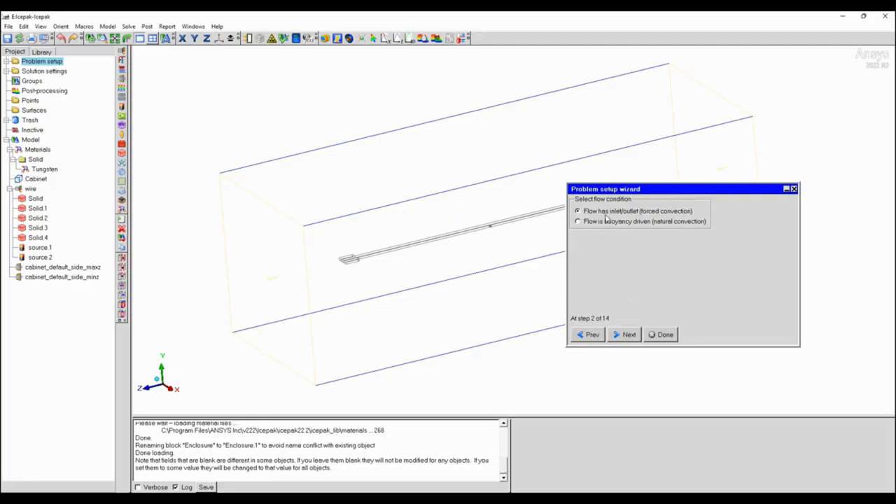
left_click(628, 335)
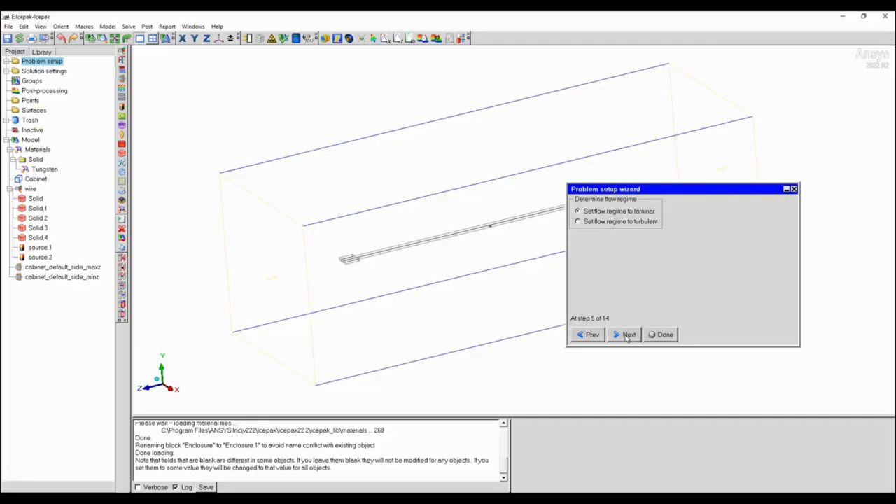
left_click(615, 222)
left_click(627, 334)
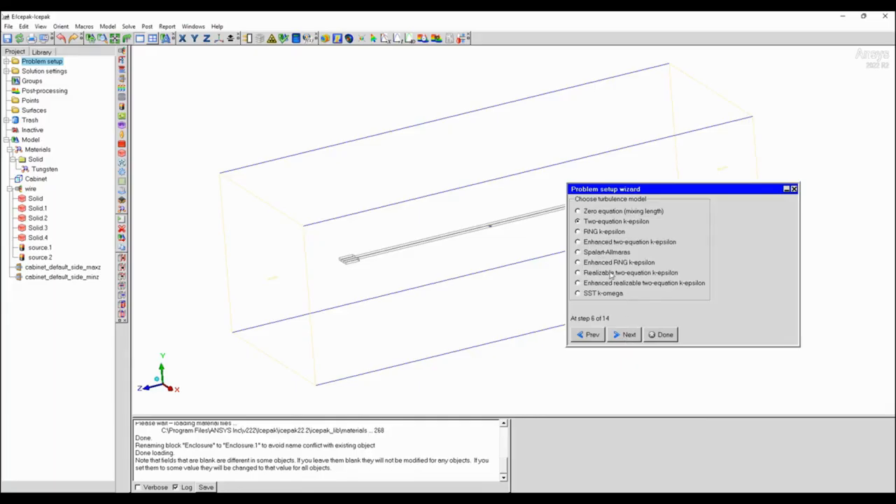
left_click(629, 336)
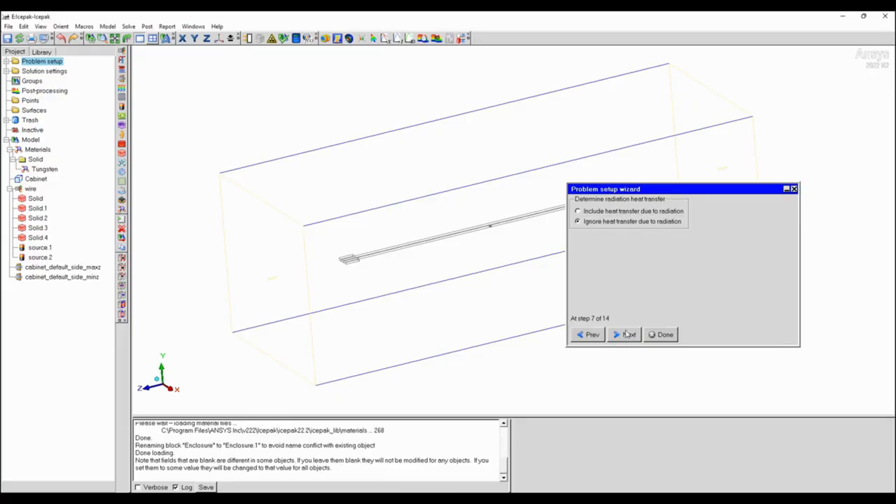
Ignore radiation heat transfer, leave solar radiation and altitude adjustments off, and complete the problem setup.
left_click(628, 337)
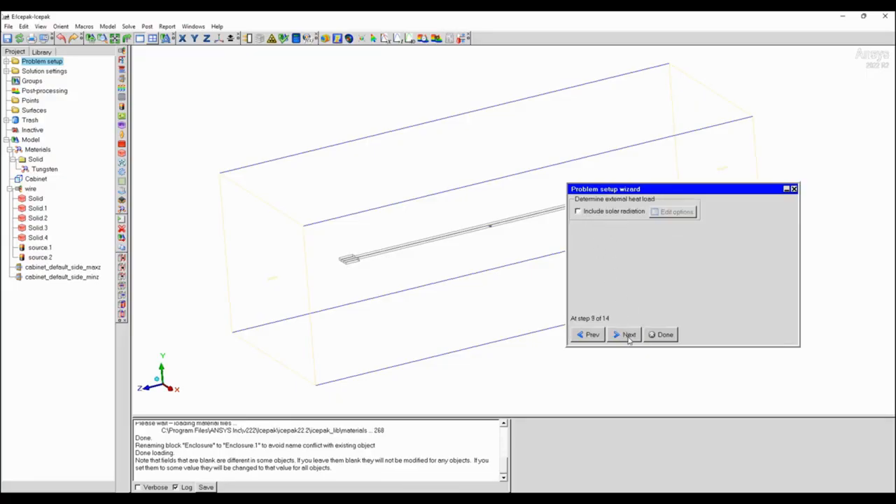
left_click(629, 336)
left_click(628, 337)
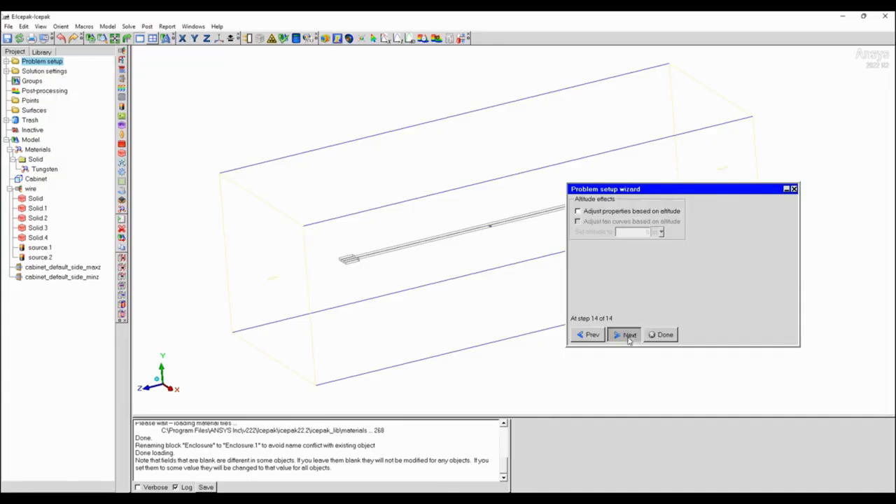
left_click(661, 335)
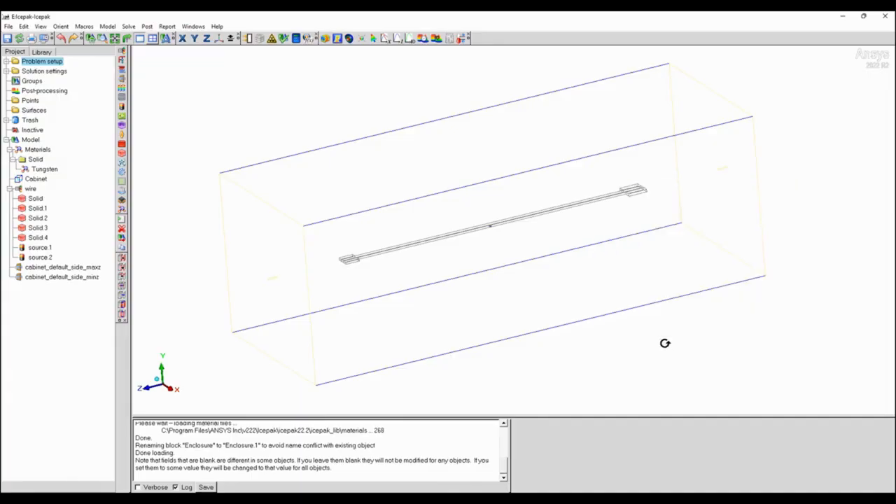
Set the number of iterations to 200 in the basic solution settings.
left_click(6, 71)
double_click(43, 81)
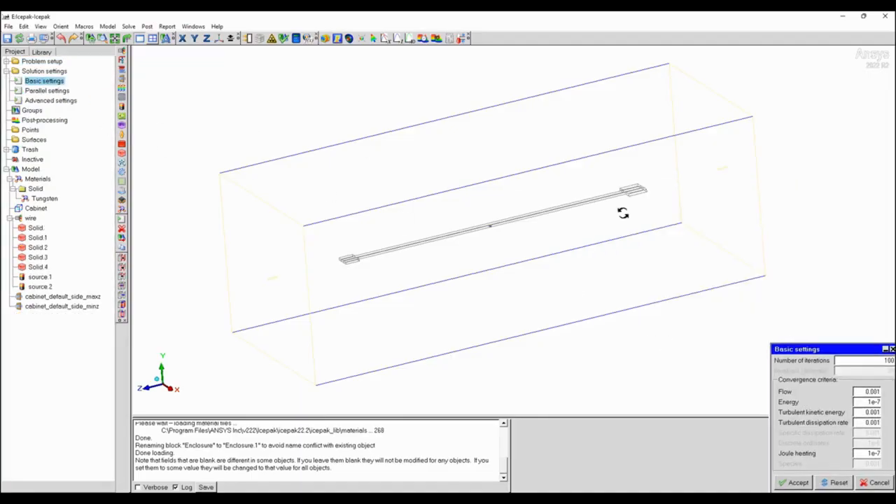
left_click_drag(843, 350, 746, 320)
left_click(772, 331)
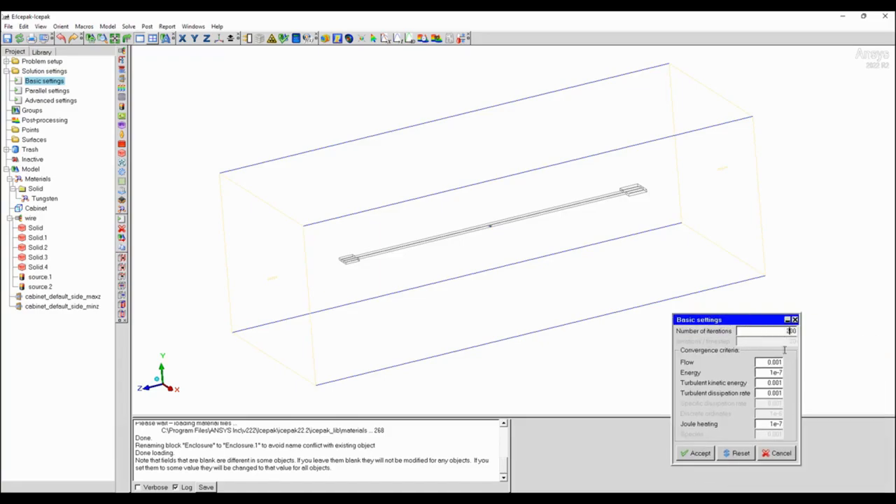
left_click(700, 453)
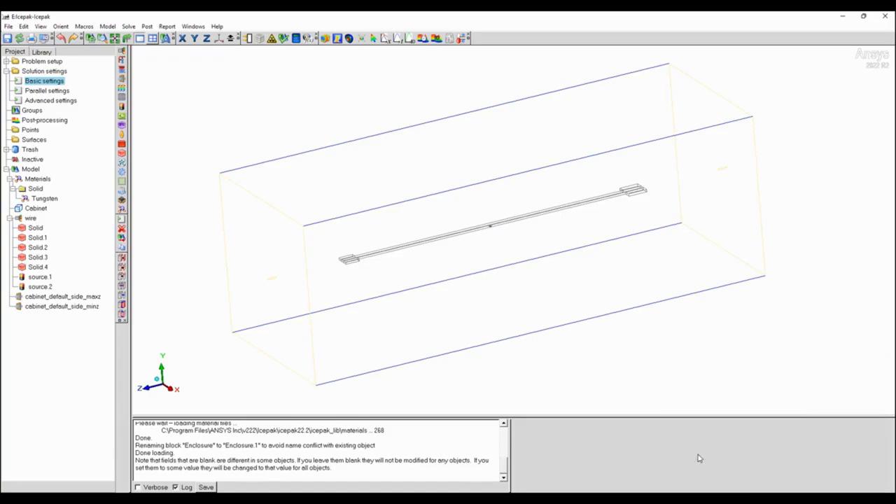
Switch the solver configuration from serial to Parallel in the parallel settings.
double_click(49, 92)
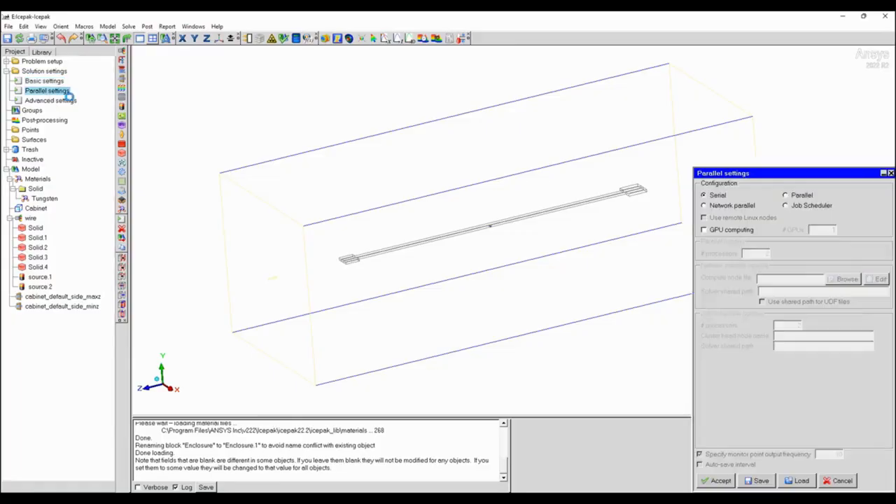
left_click(788, 198)
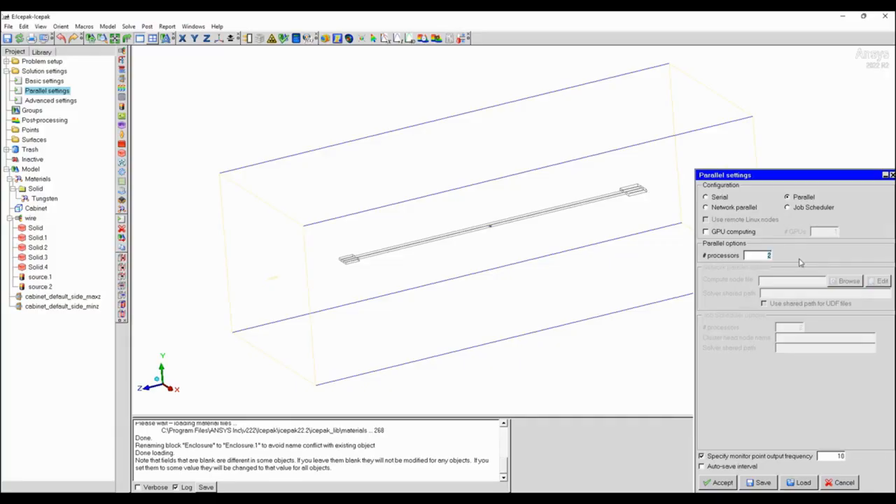
left_click(721, 483)
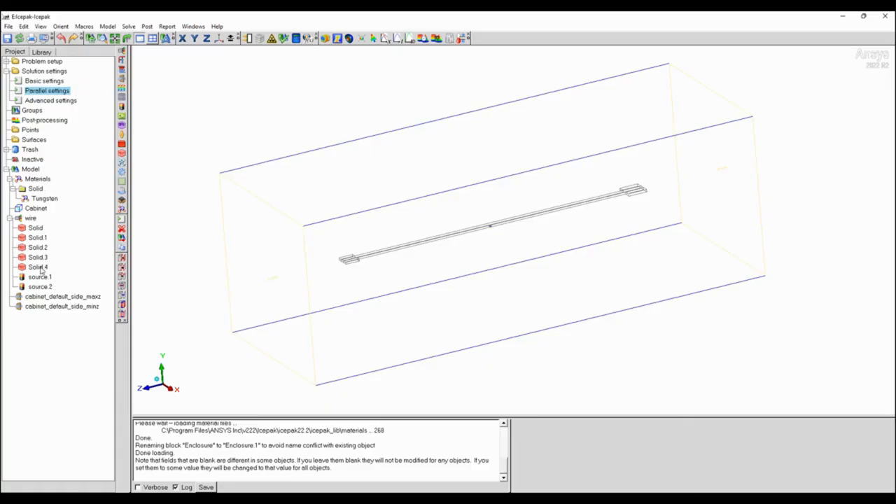
Create a monitor point on the long central block Solid and keep Temperature as its monitored quantity.
left_click(38, 239)
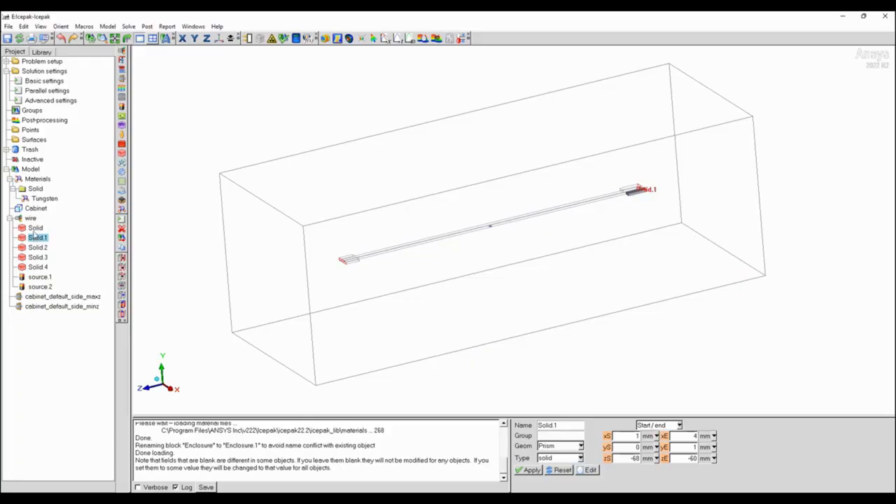
left_click(35, 228)
right_click(35, 230)
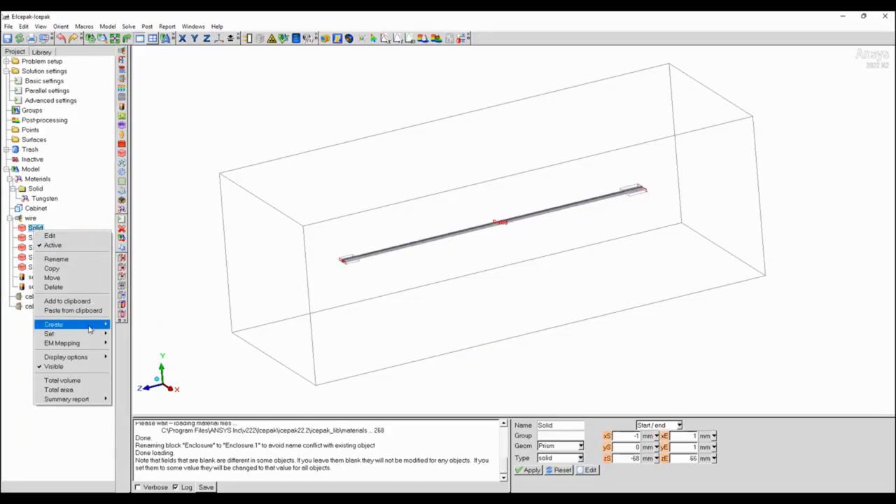
mouse_move(98, 326)
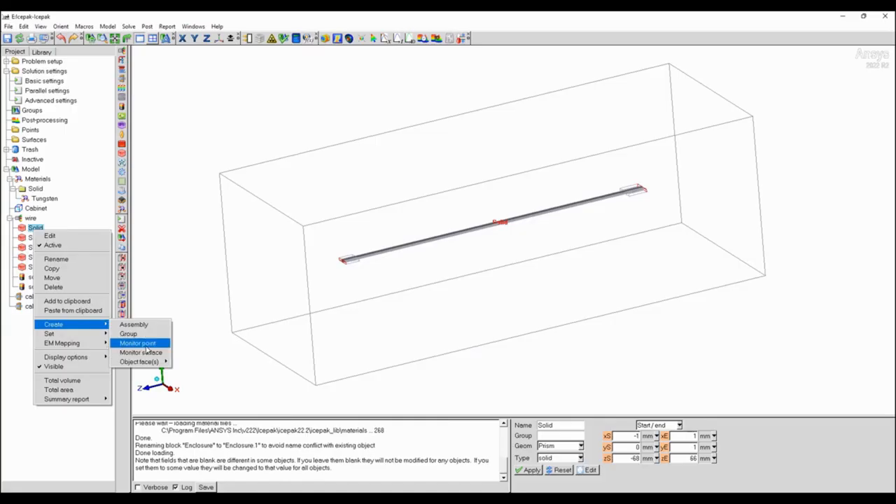
left_click(143, 343)
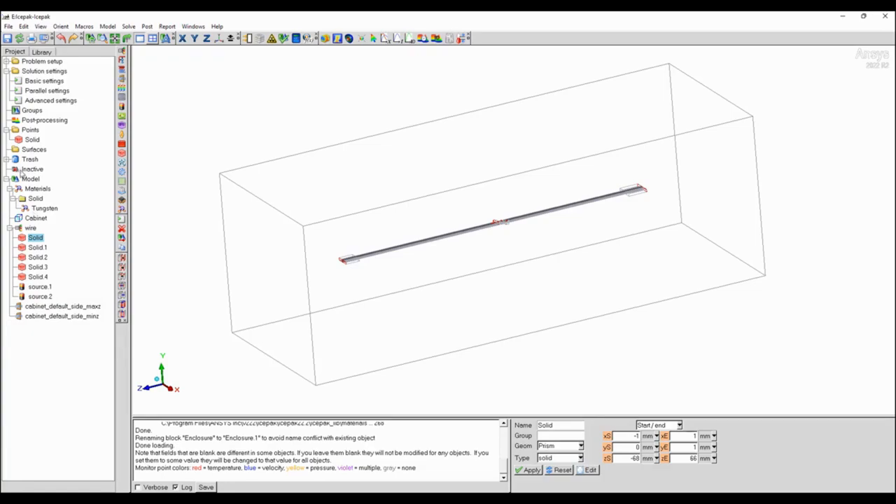
left_click(32, 140)
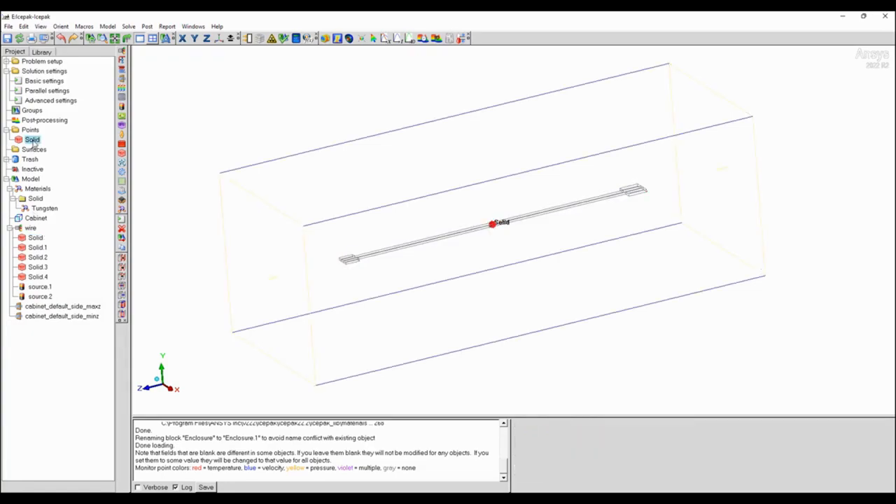
double_click(33, 140)
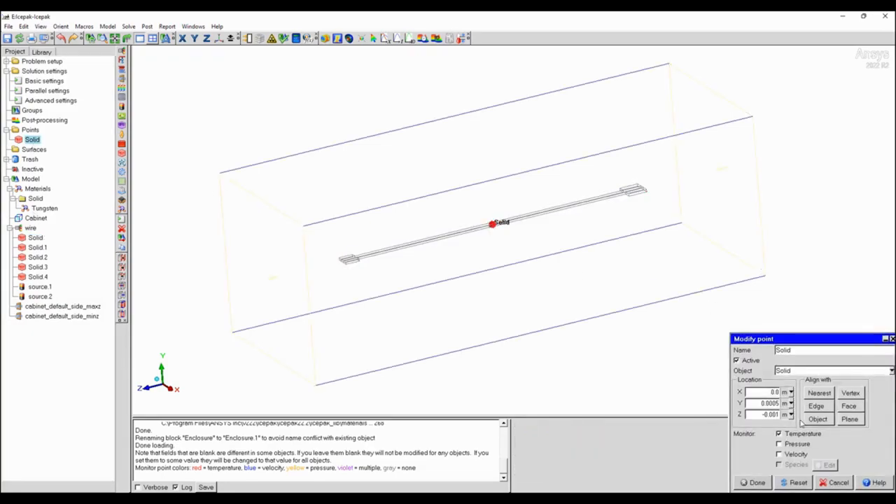
left_click(754, 483)
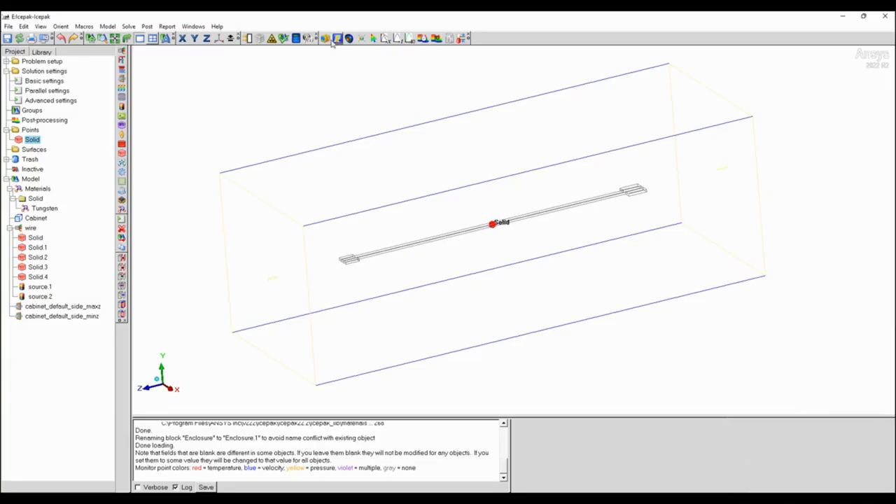
Run solution IcepakProj00 as a new solution, and close the solution overview and monitor plots.
left_click(296, 38)
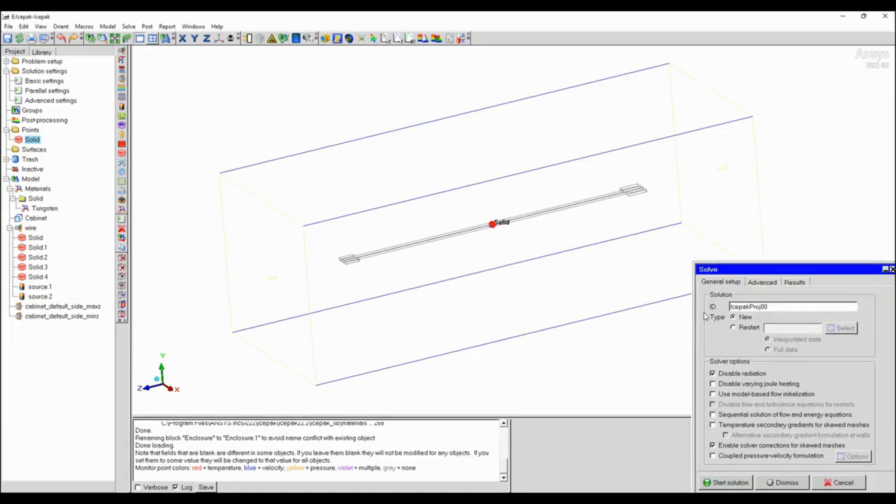
left_click(732, 483)
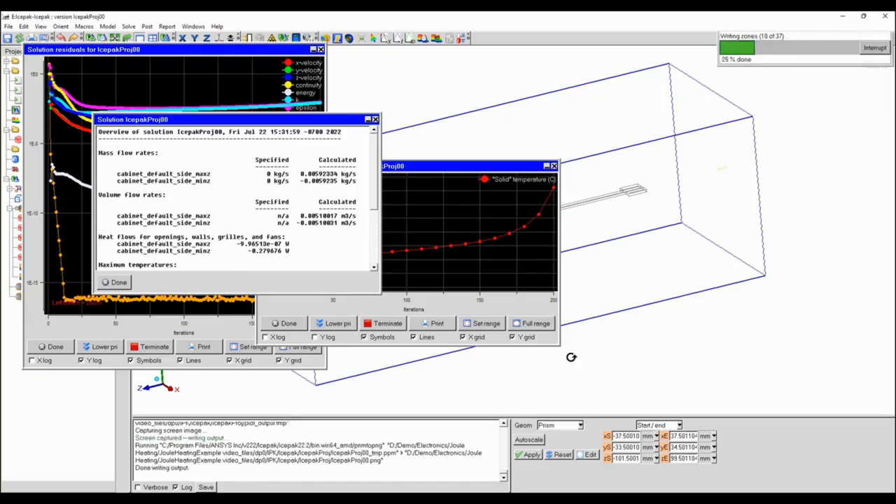
left_click(117, 282)
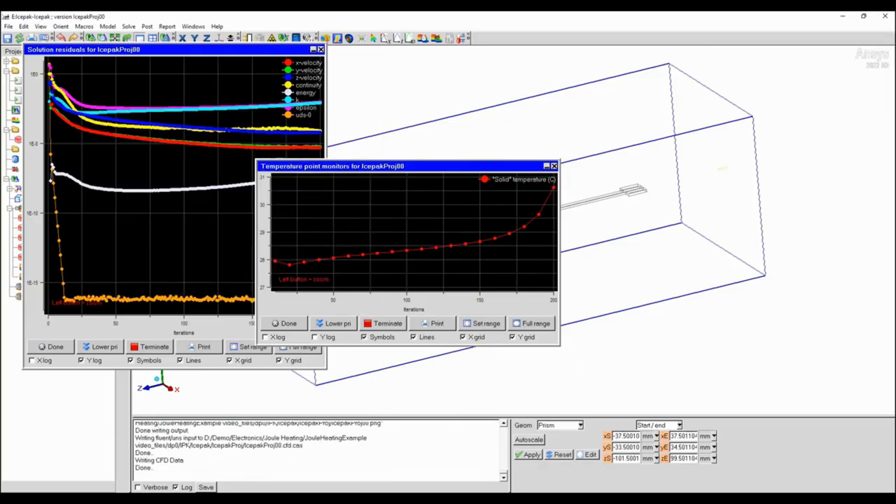
left_click(287, 322)
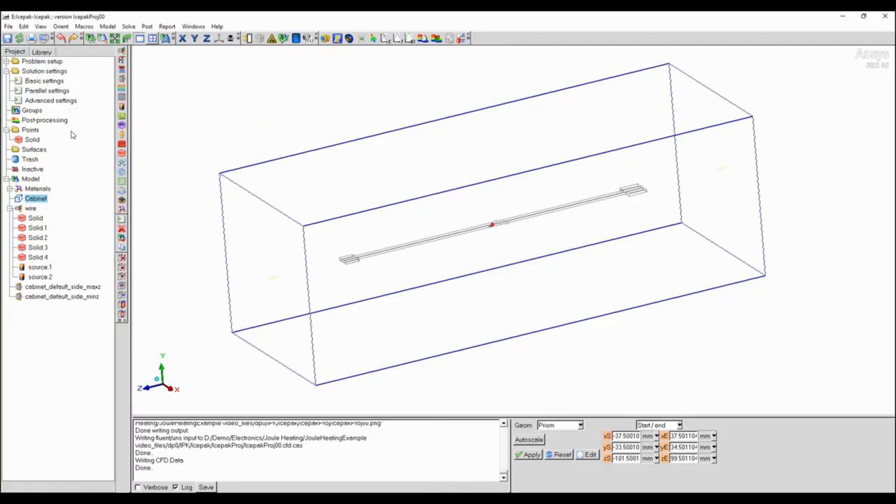
Edit the number of iterations in the basic solution settings and accept the settings.
double_click(44, 81)
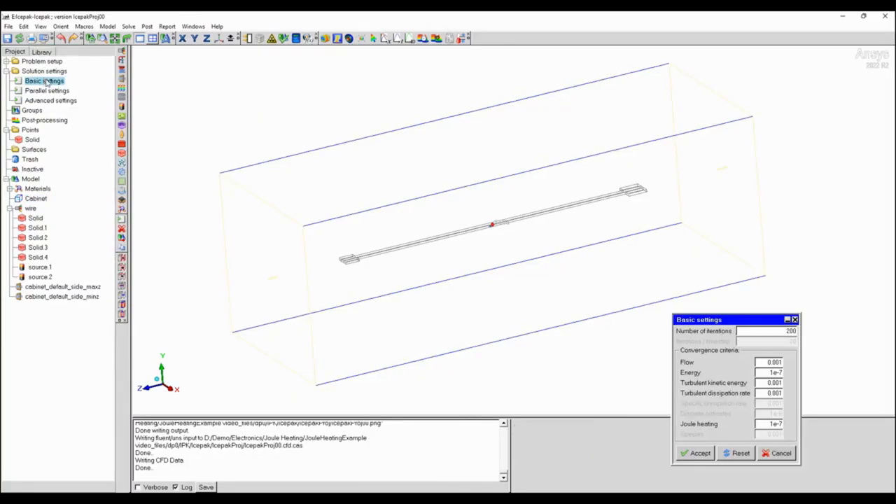
left_click_drag(785, 332, 791, 333)
left_click(700, 455)
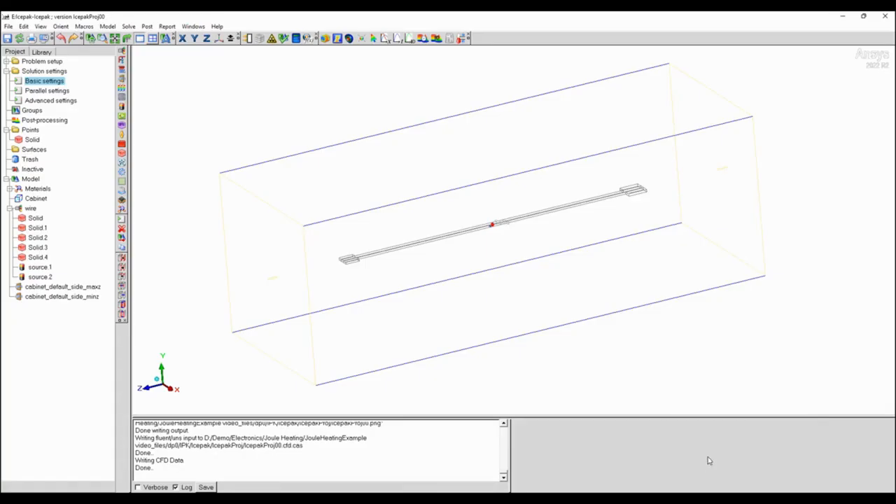
Rerun solution IcepakProj00 with coupled pressure-velocity formulation and Pseudo transient, overwriting the existing solution, and close the overview and monitor plots.
left_click(296, 39)
left_click(715, 455)
left_click(855, 456)
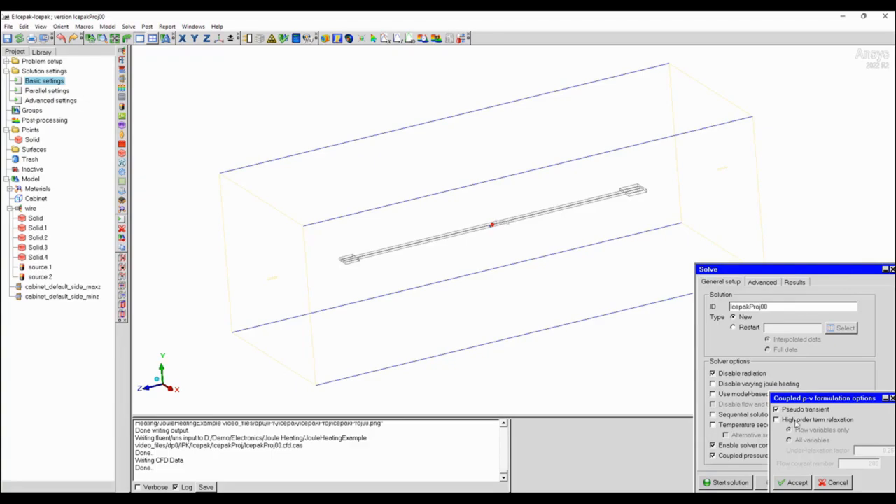
left_click(795, 482)
left_click(726, 483)
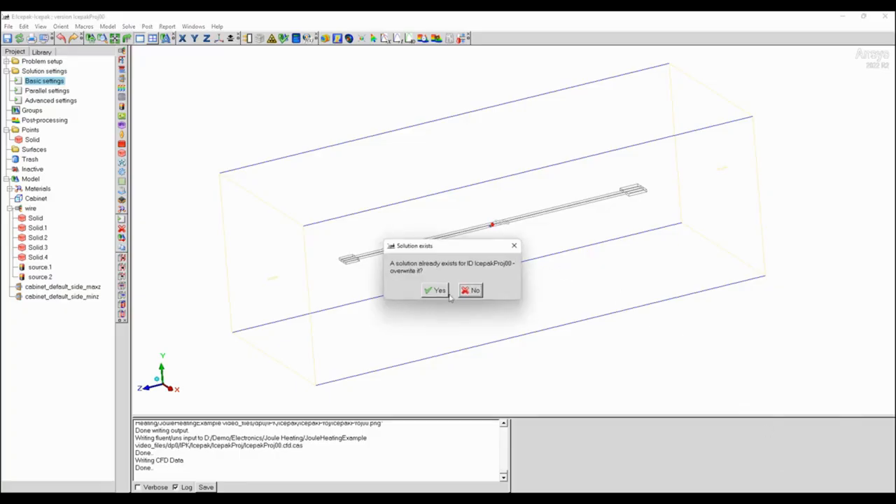
left_click(437, 290)
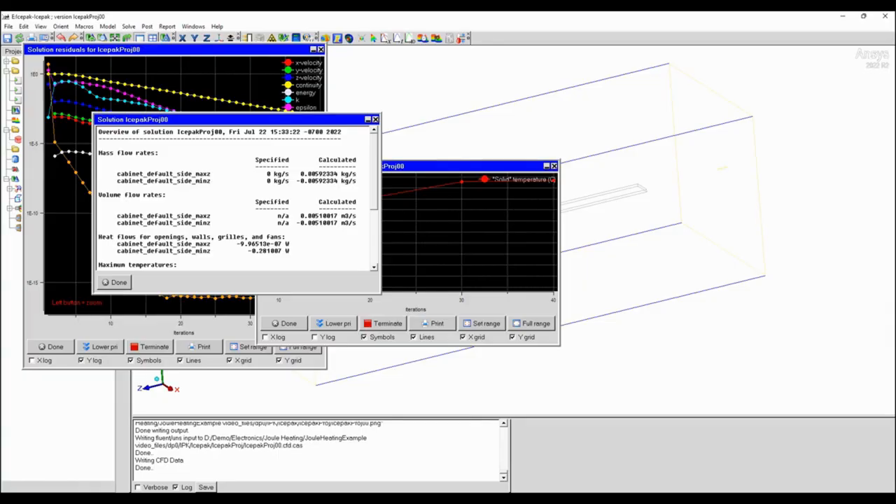
left_click(119, 284)
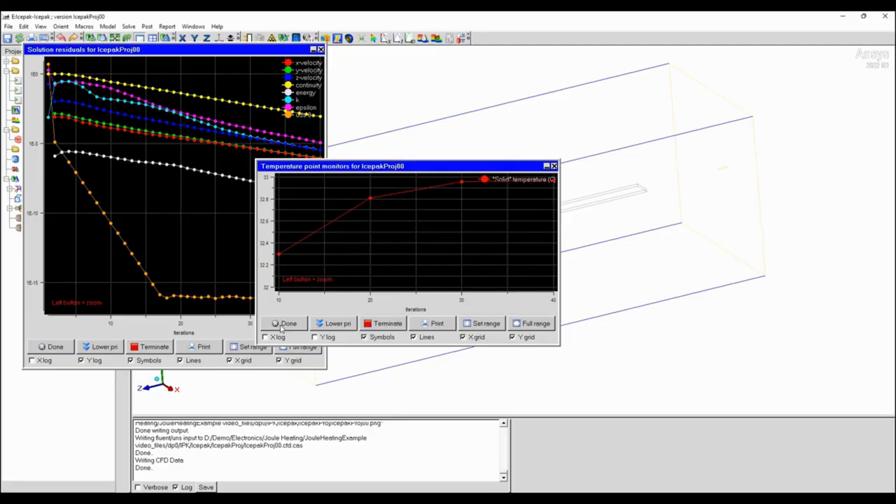
left_click(282, 323)
Create an object face on the wire assembly and display its temperature contours.
left_click_drag(361, 190, 352, 208)
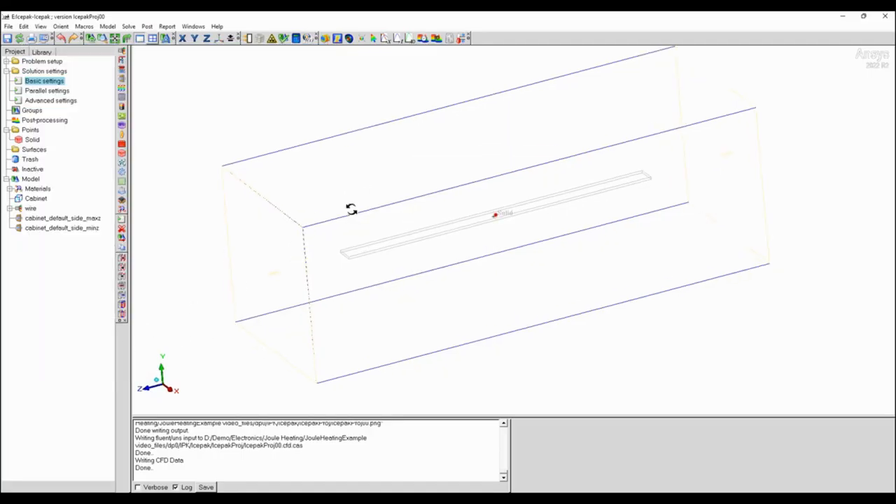
left_click(337, 38)
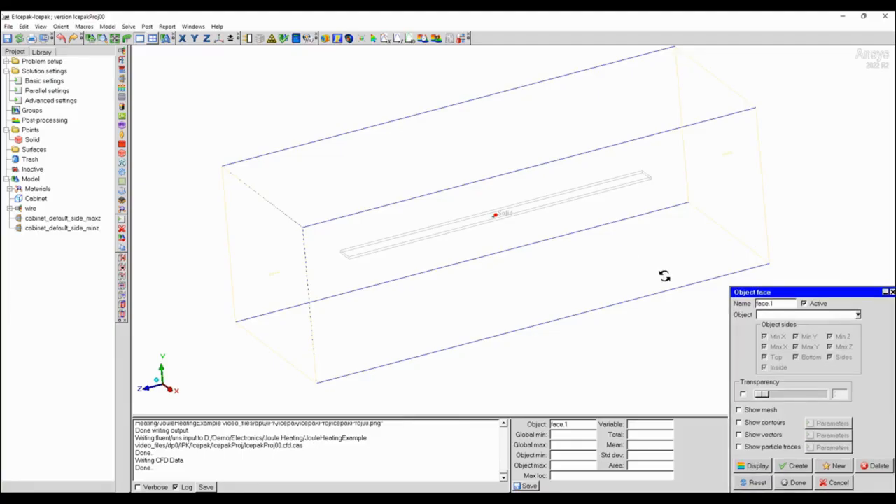
left_click(857, 315)
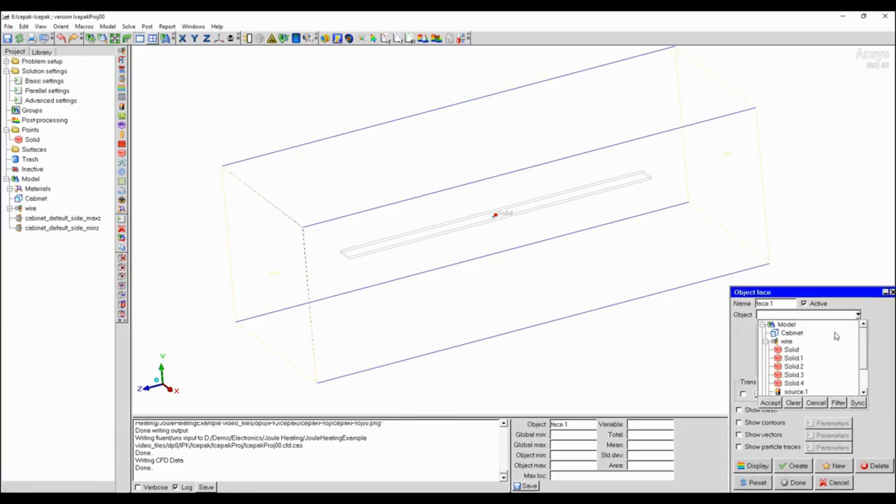
left_click(786, 342)
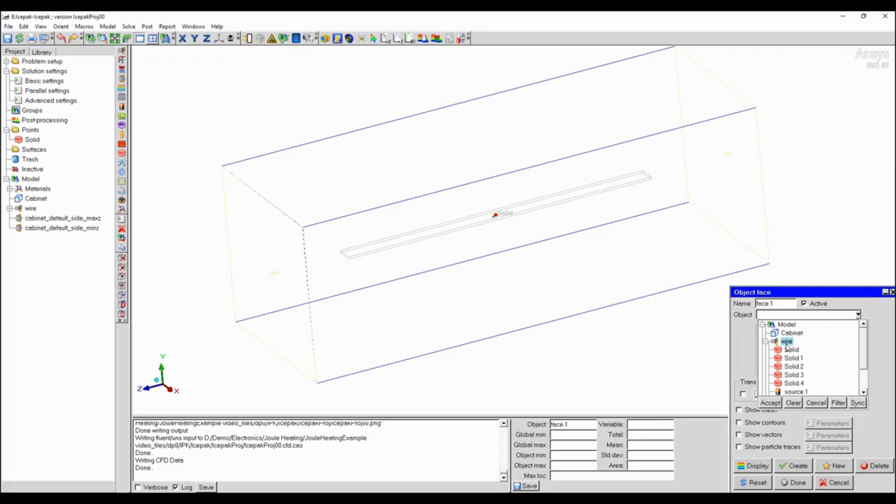
left_click(770, 404)
left_click(746, 424)
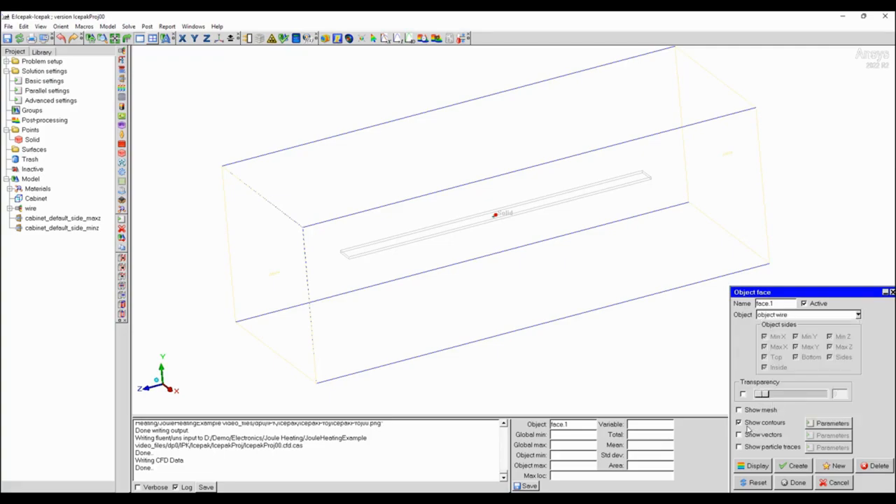
left_click(751, 466)
left_click_drag(529, 198, 555, 338)
Switch to the Workbench project schematic and open the CFX results in CFD-Post for comparison.
mouse_move(511, 498)
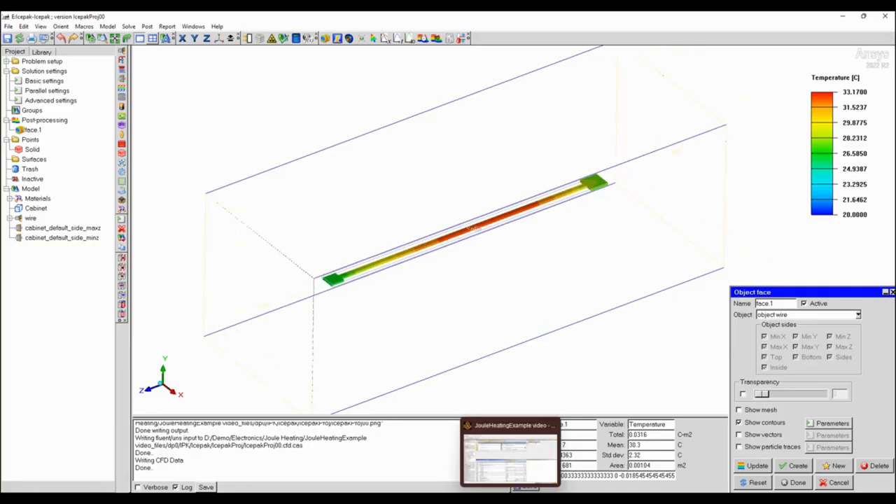
left_click(511, 459)
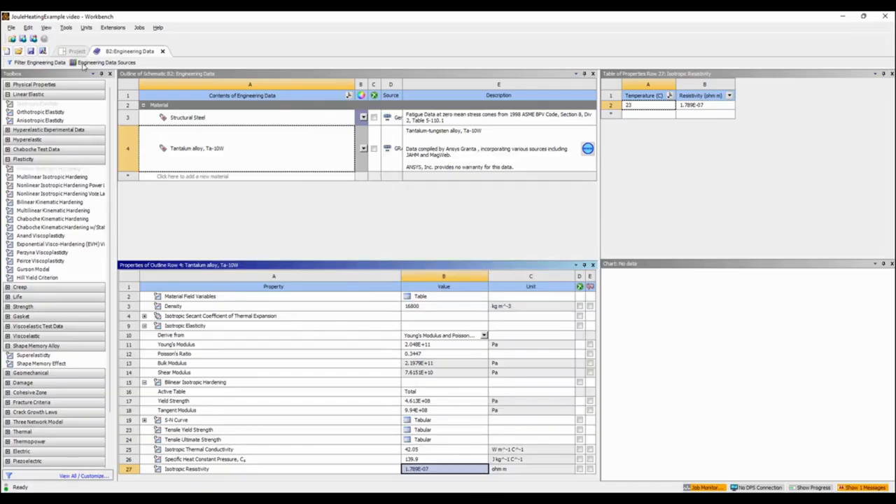
left_click(73, 51)
double_click(392, 164)
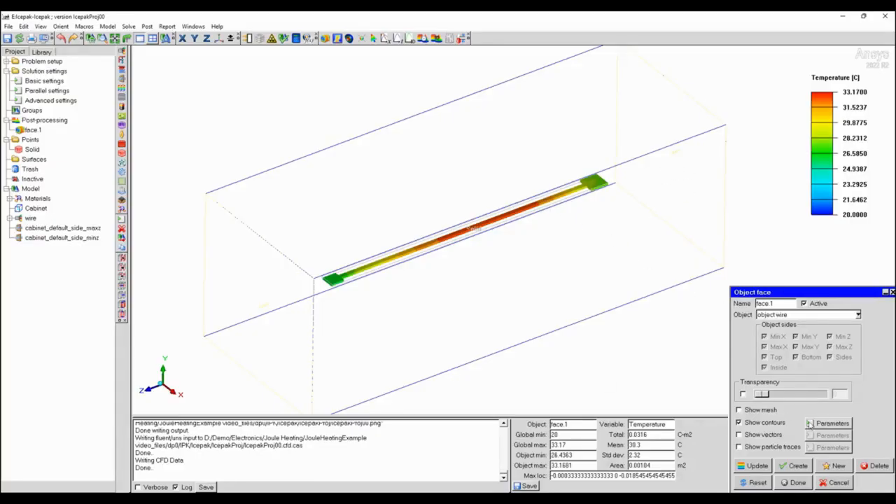
Display Electric Potential contours on the wire's object face in Icepak.
left_click(830, 423)
left_click(755, 333)
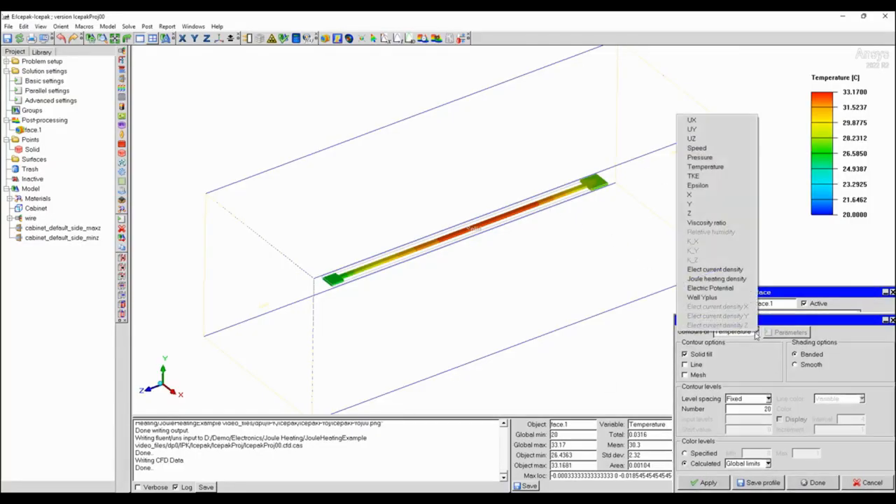
left_click(712, 288)
left_click(719, 478)
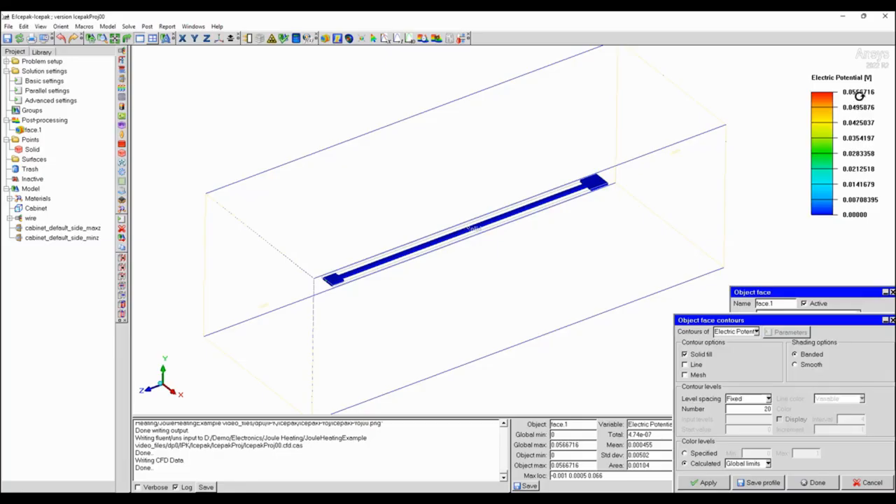
Display Elect current density contours on the wire face and examine the distribution around the near end terminal.
left_click(756, 333)
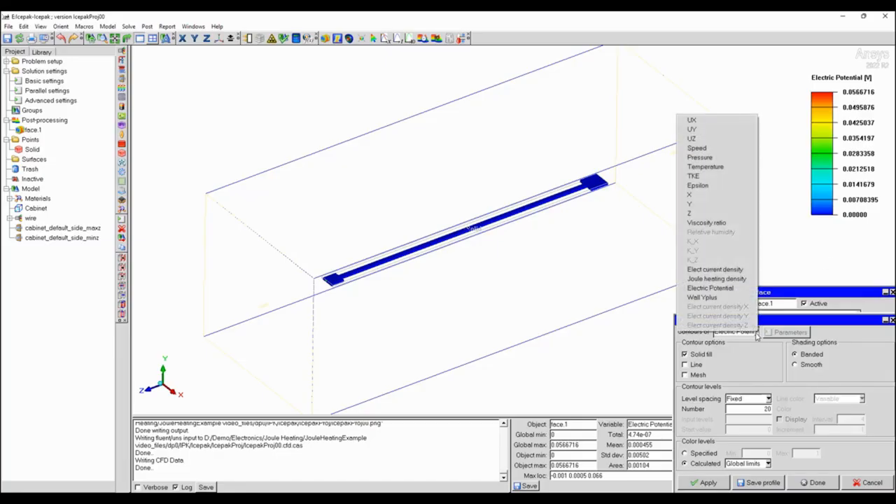
left_click(732, 269)
left_click(708, 483)
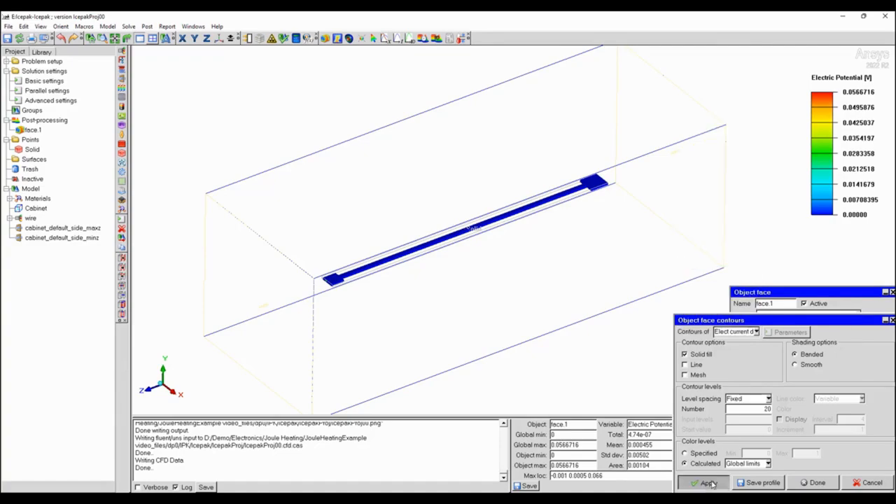
scroll(384, 208, "up", 5)
middle_click_drag(406, 187, 608, 103)
scroll(469, 193, "up", 6)
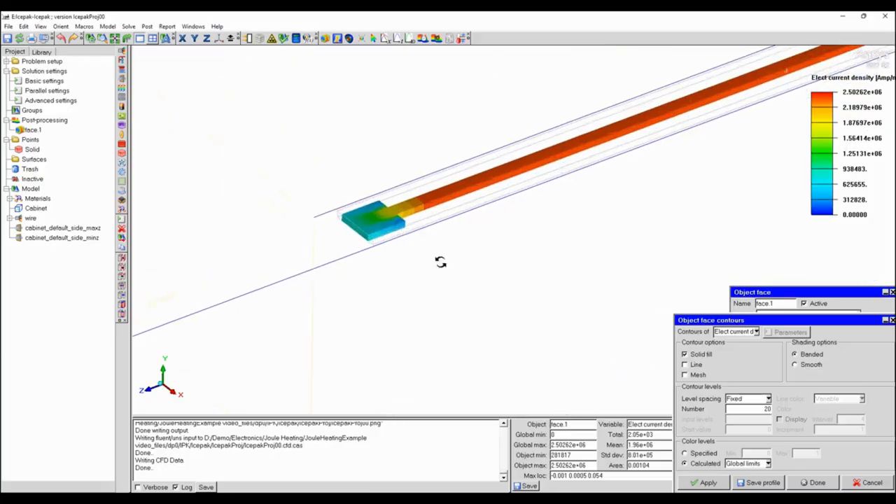
middle_click_drag(525, 114, 644, 125)
left_click_drag(508, 224, 503, 285)
scroll(455, 202, "up", 5)
left_click_drag(455, 203, 439, 227)
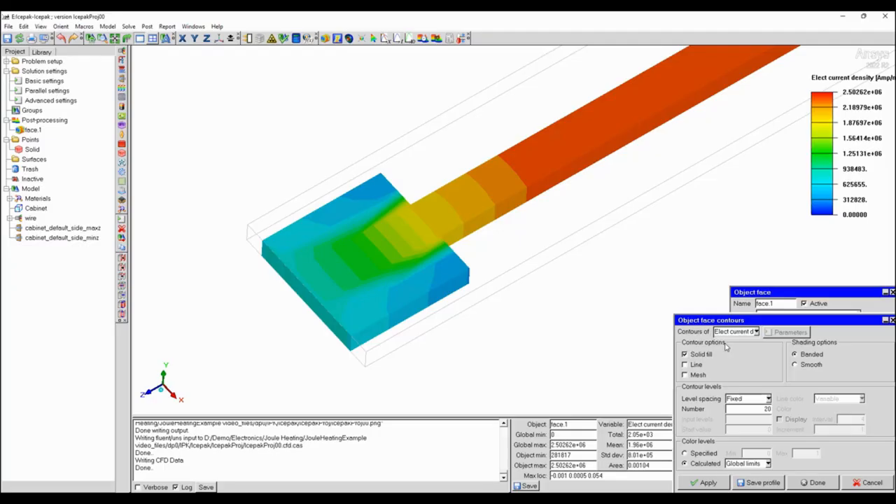
left_click_drag(436, 230, 466, 192)
Display Joule heating density contours along the whole wire.
left_click(756, 332)
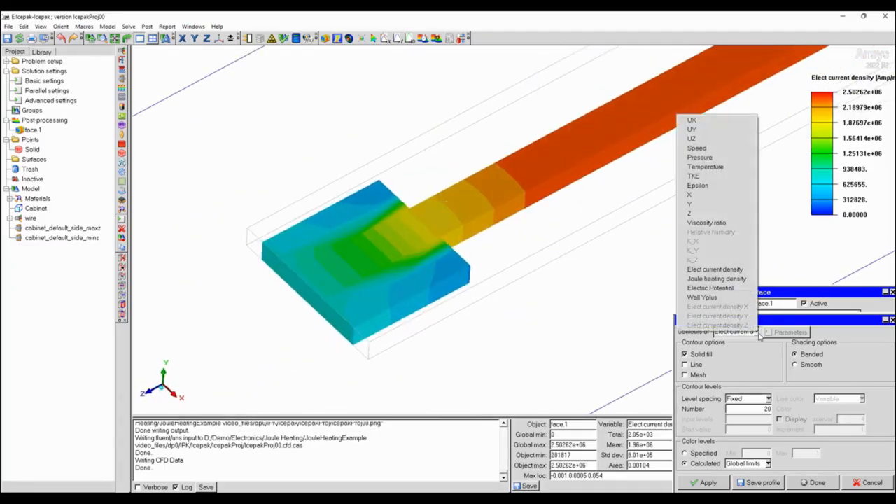
left_click(721, 280)
left_click(720, 483)
left_click_drag(565, 193, 634, 259)
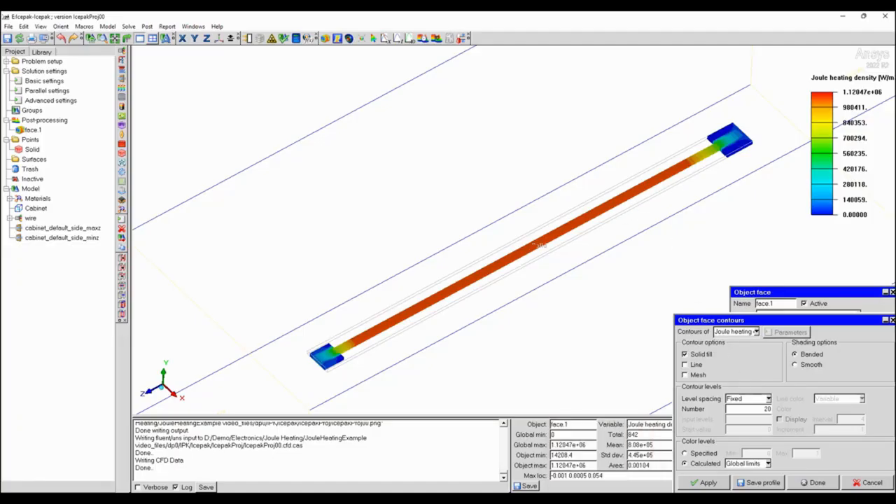
Switch to CFD-Post, colour Default Fluid Solid Interface Side 2 by Temperature, and return to Icepak.
left_click(603, 497)
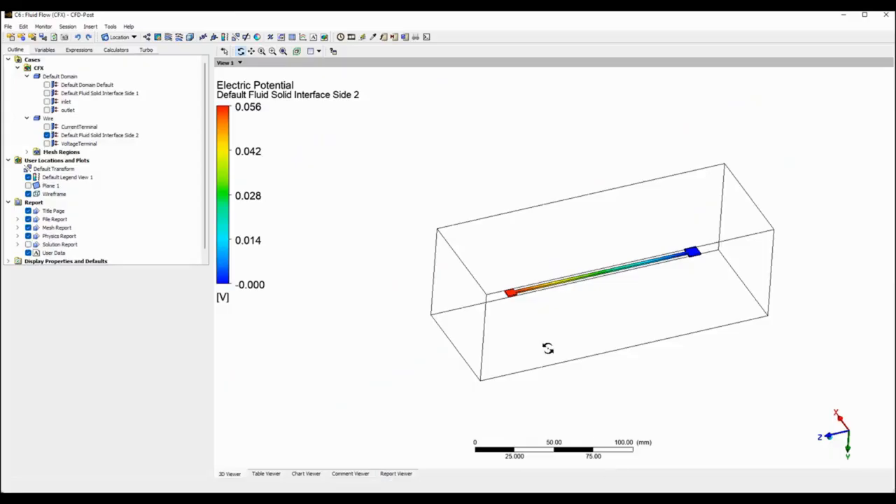
left_click(86, 136)
left_click(180, 314)
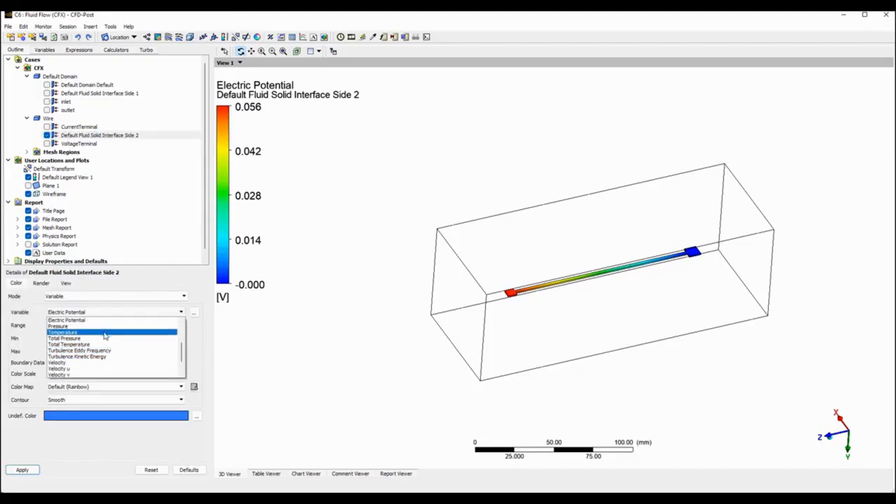
left_click(103, 332)
left_click(22, 470)
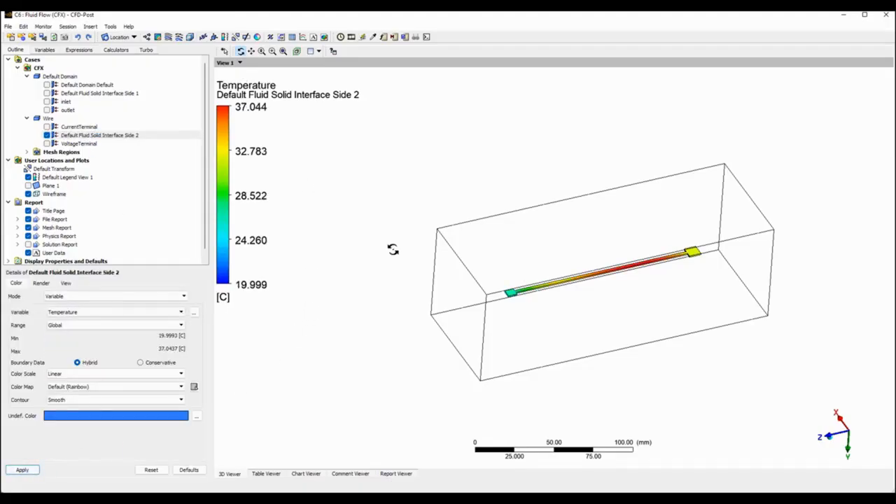
left_click(844, 18)
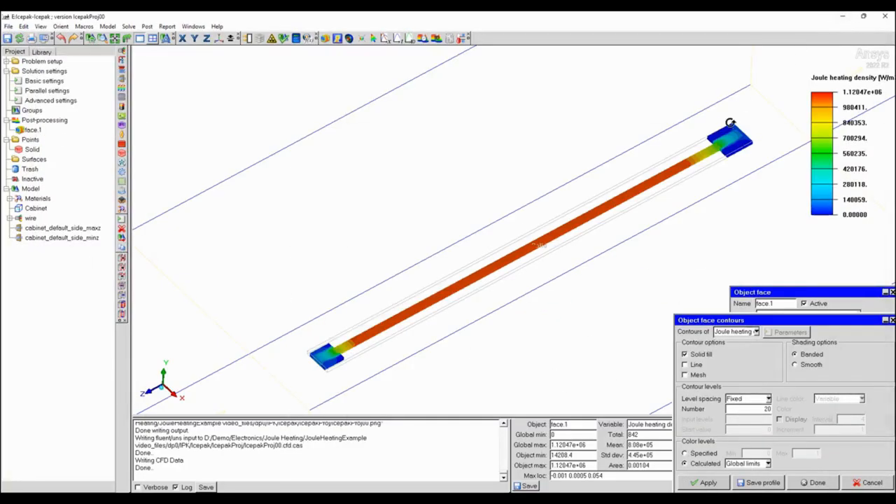
Set the wire face contours back to Temperature and close the contour and object face settings.
left_click(756, 332)
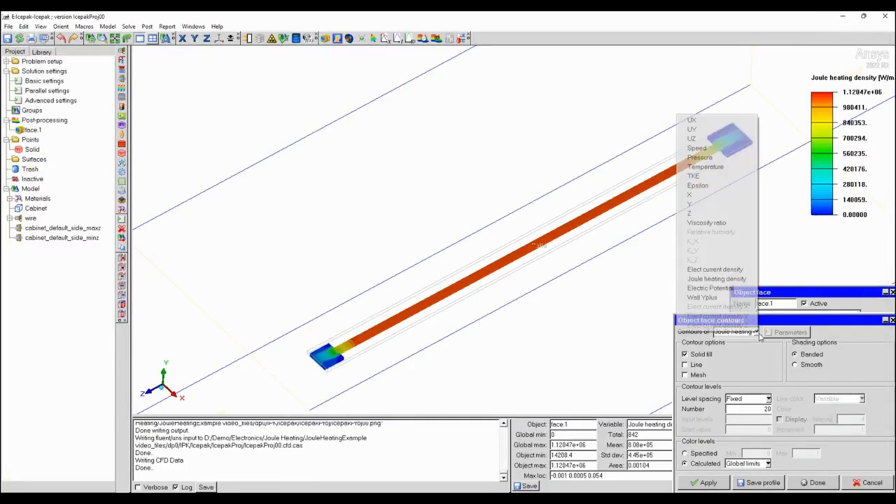
left_click(705, 167)
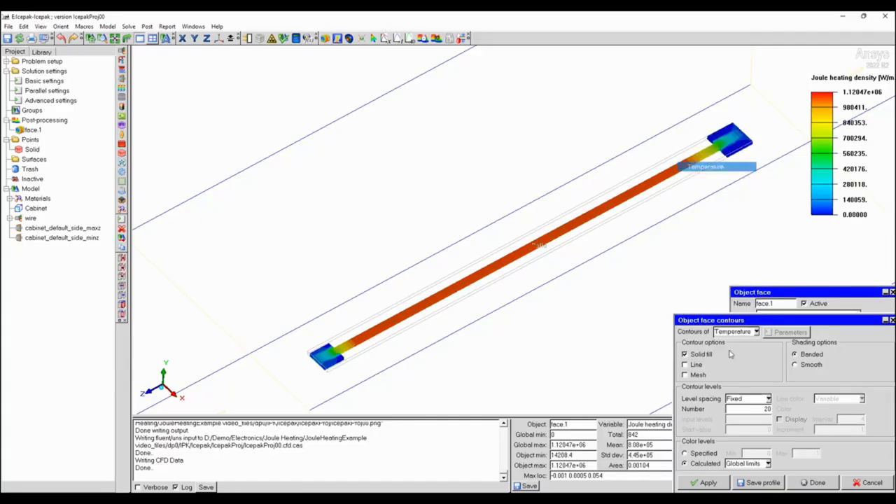
left_click(707, 483)
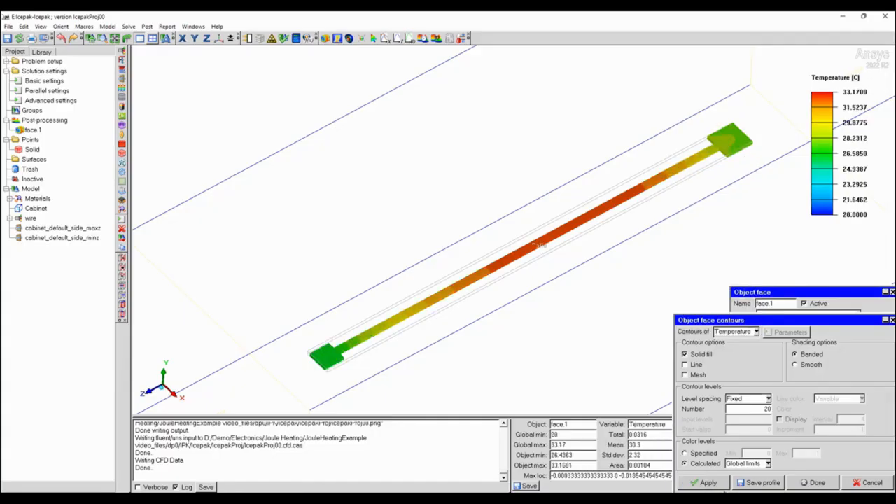
left_click(815, 482)
left_click(803, 483)
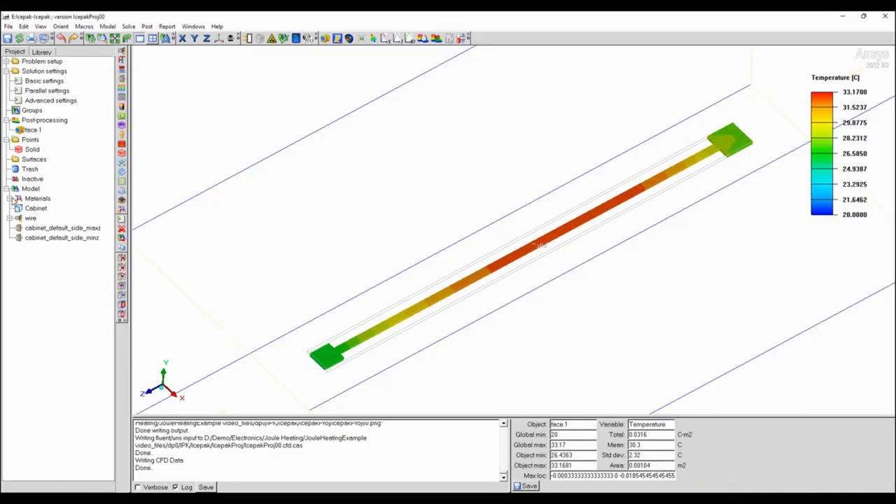
Expand the model's solid materials and select Tungsten to check the material in use.
left_click(10, 199)
left_click(14, 209)
left_click(41, 218)
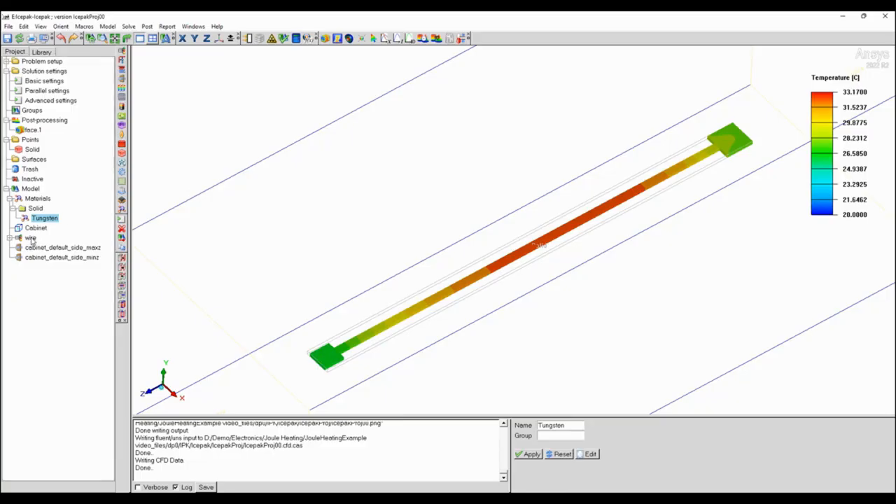
Show the mesh on face.1 together with its contours, and inspect the elements along the wire.
double_click(31, 130)
left_click(760, 410)
left_click(761, 470)
right_click_drag(506, 370, 501, 199)
mouse_move(502, 199)
middle_mouse_down()
mouse_move(580, 122)
mouse_move(632, 90)
middle_mouse_up()
mouse_move(544, 184)
left_mouse_down()
mouse_move(548, 222)
mouse_move(452, 311)
left_mouse_up()
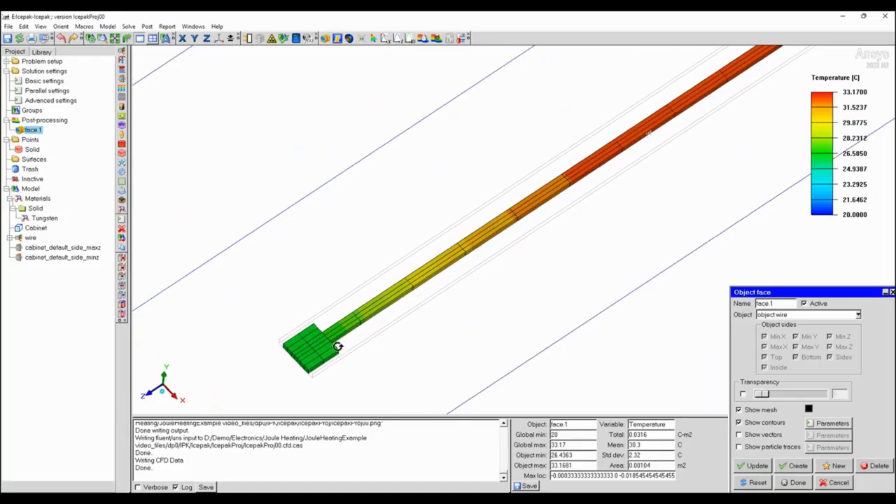
left_click(798, 483)
Enable per-object meshing parameters for the wire assembly in the local mesh settings, and close the mesh control.
left_click(259, 40)
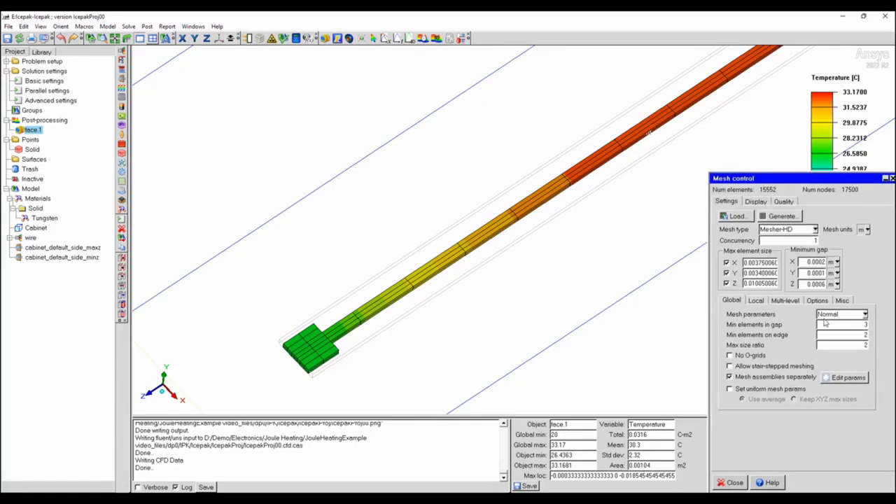
left_click(756, 301)
left_click(742, 314)
left_click(812, 316)
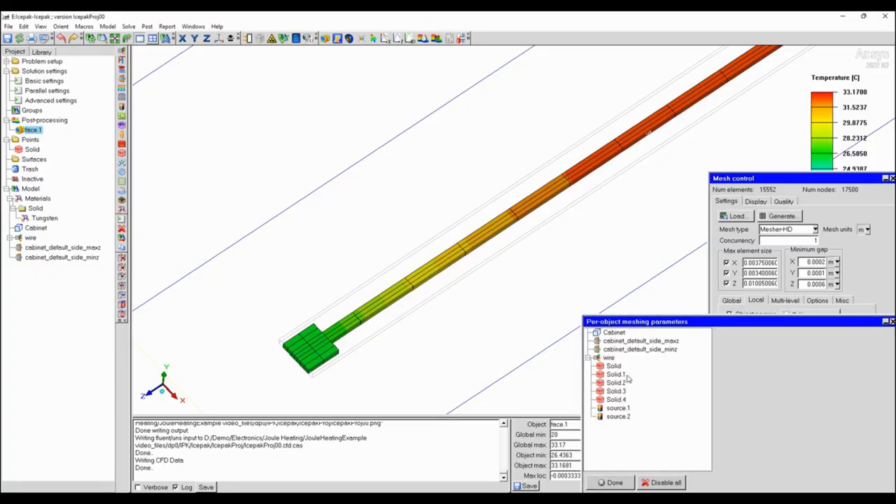
left_click(608, 357)
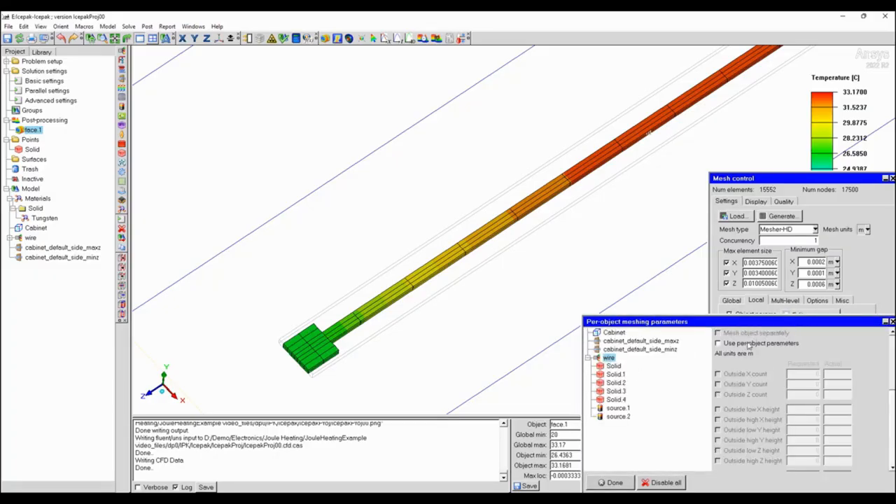
left_click(718, 343)
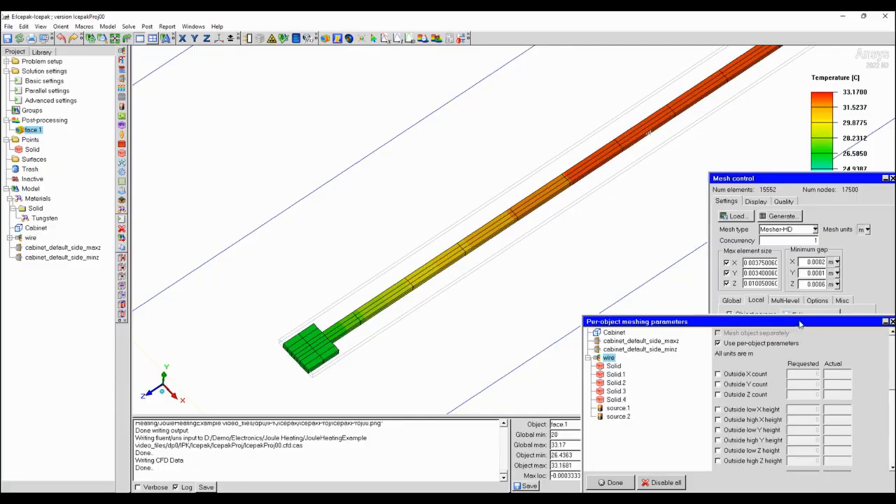
left_click_drag(803, 324, 736, 274)
left_click_drag(826, 335, 827, 416)
left_click(544, 432)
left_click(732, 483)
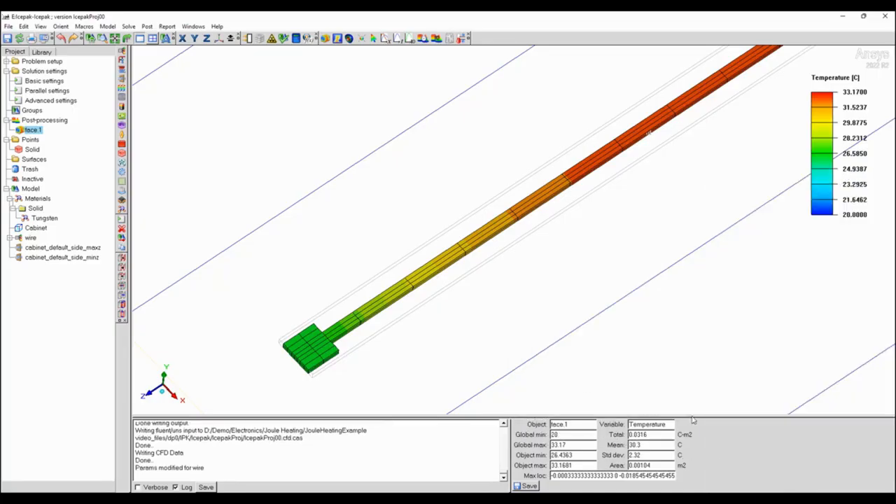
Examine the mesh elements and temperature contours along the full length of the wire, including both end pads.
left_click_drag(596, 194, 623, 181)
middle_click_drag(606, 216, 604, 254)
right_click_drag(604, 254, 667, 313)
left_click_drag(594, 174, 556, 152)
left_click_drag(504, 286, 513, 234)
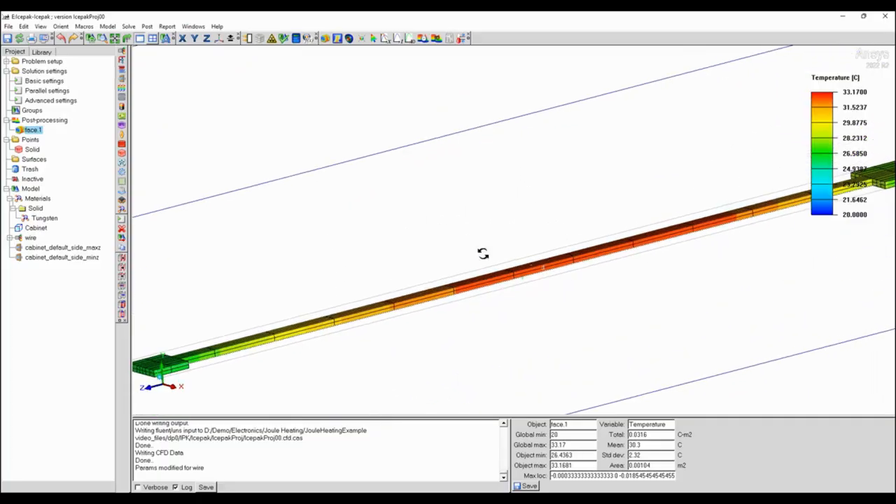
left_click_drag(426, 292, 456, 363)
right_click_drag(478, 208, 473, 342)
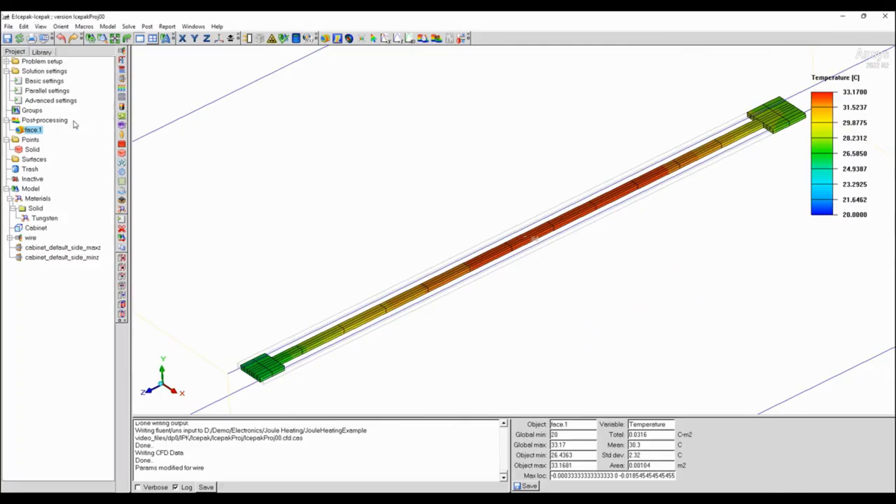
Set the global minimum elements on edge to 3 and regenerate the mesh.
left_click(272, 38)
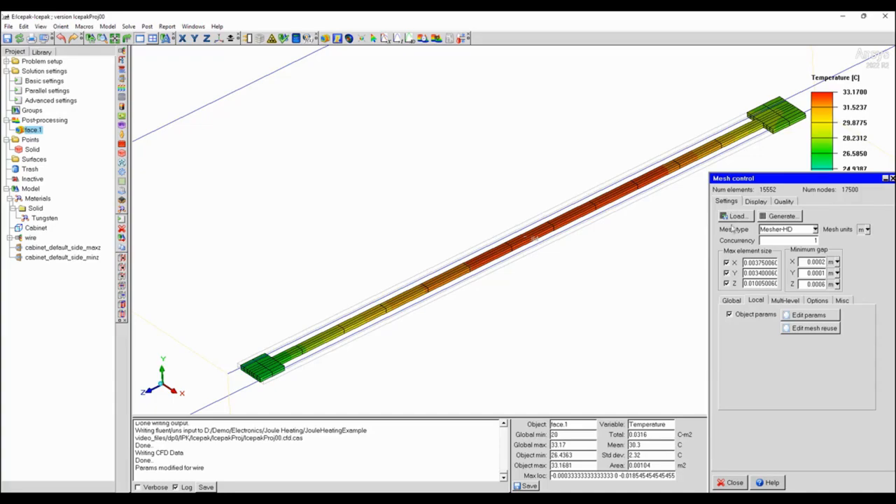
left_click(731, 300)
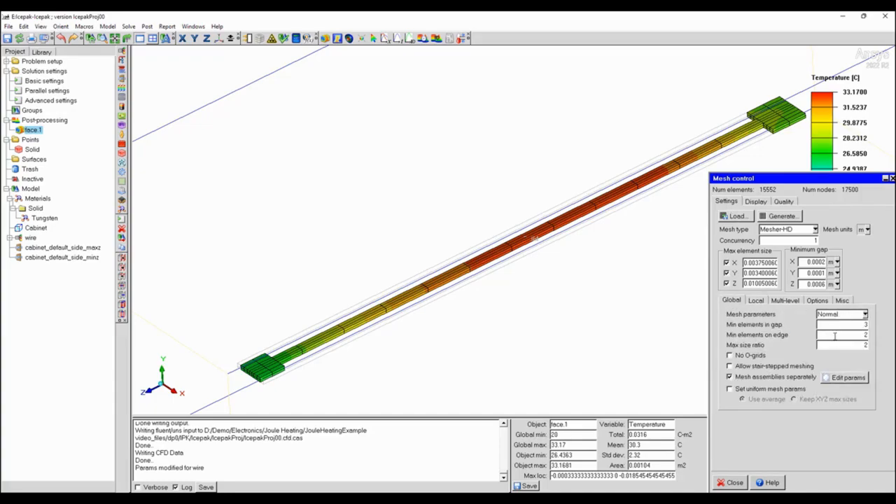
double_click(853, 325)
left_click(779, 217)
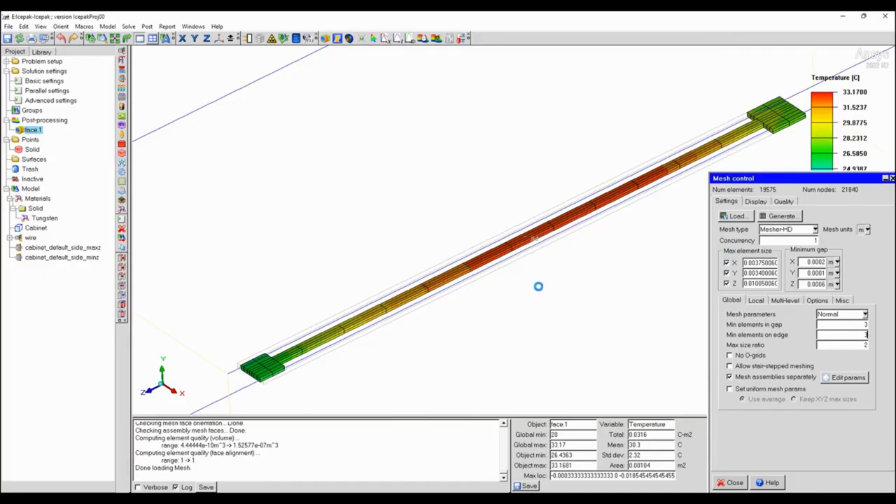
left_click_drag(496, 288, 466, 212)
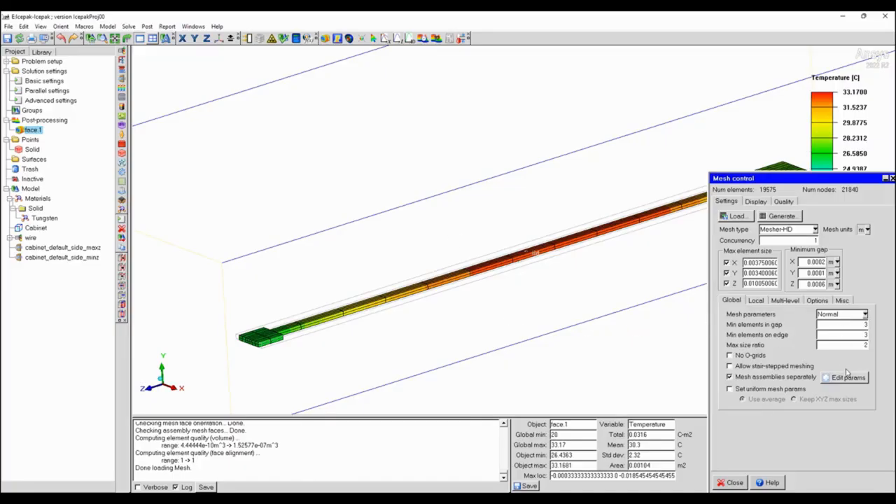
Review the global mesh parameter presets and the local, multi-level and additional meshing options, close the mesh control, and view the whole model.
left_click(864, 315)
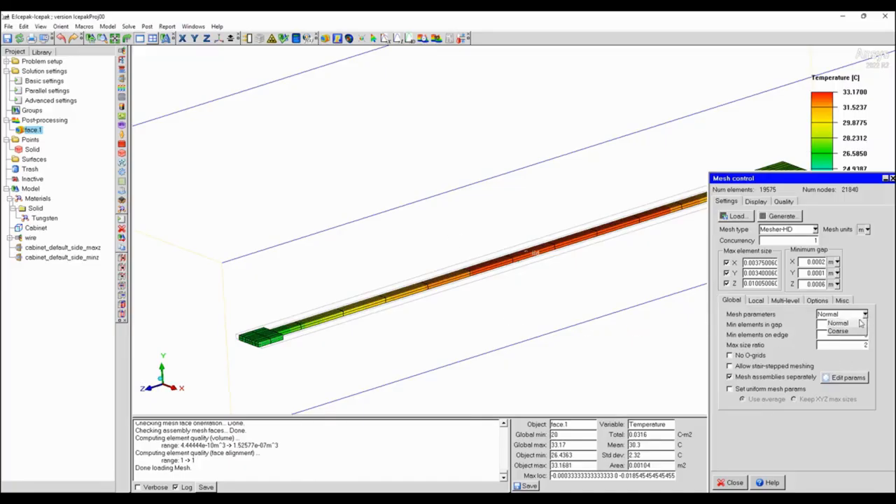
left_click(764, 318)
left_click(756, 300)
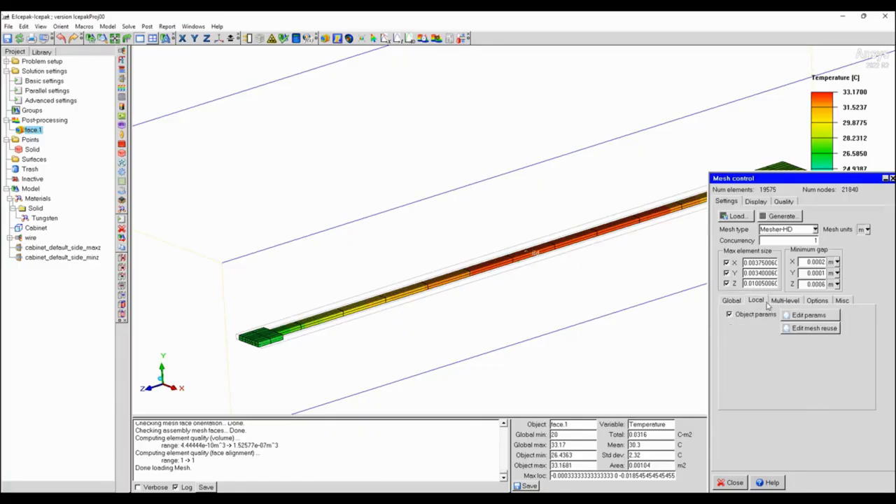
left_click(785, 300)
left_click(817, 300)
left_click(784, 301)
left_click(756, 301)
left_click(731, 483)
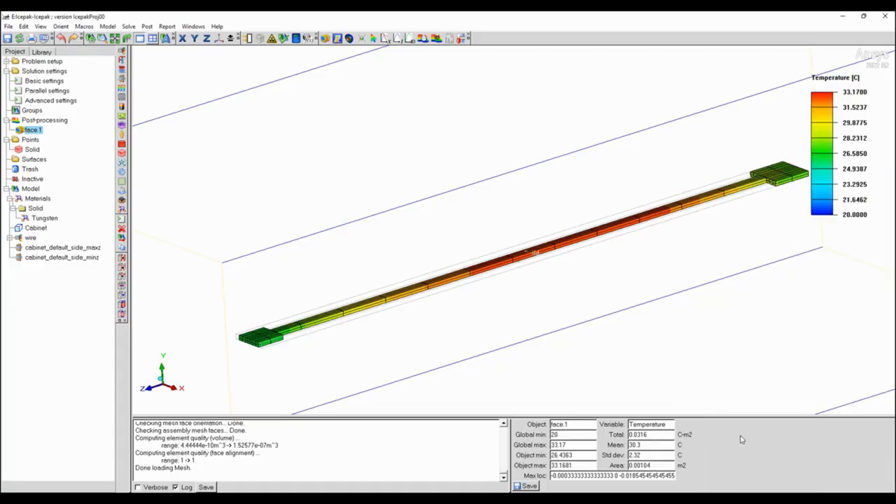
left_click_drag(688, 186, 670, 413)
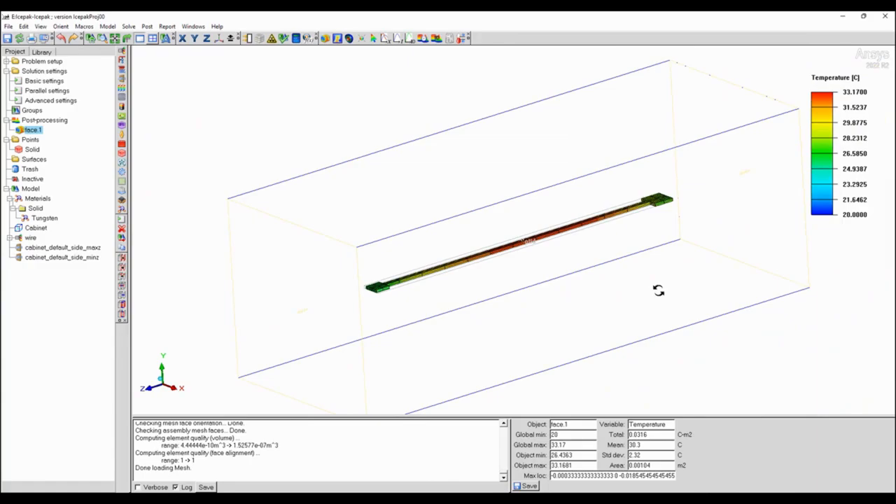